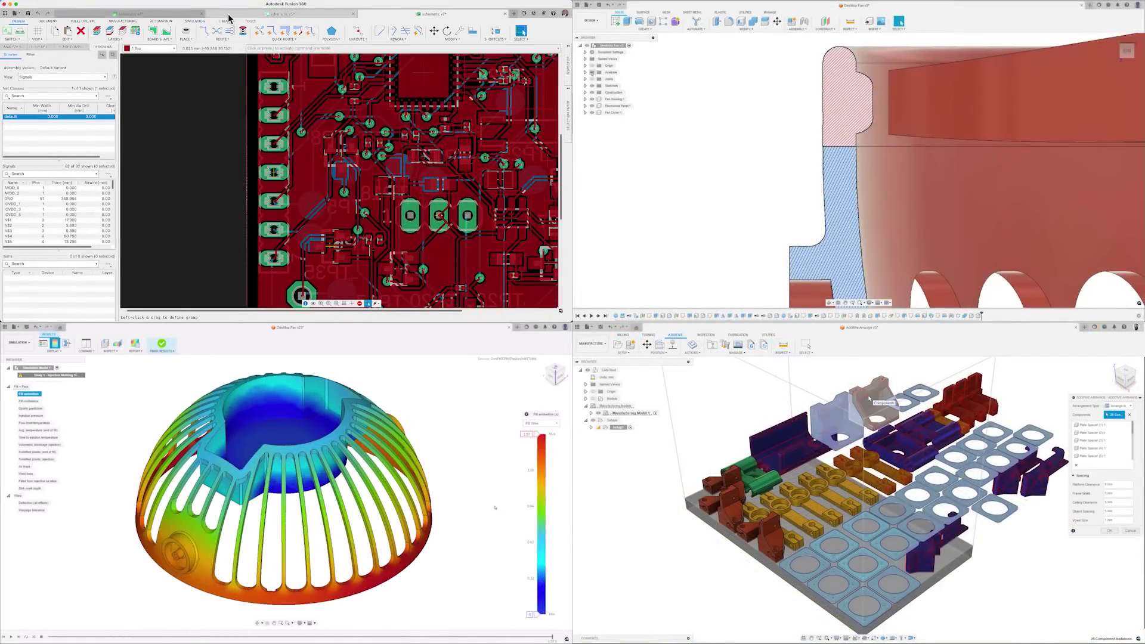
# In the schematic, start Break Out Pins and choose part U5.
pyautogui.click(262, 13)
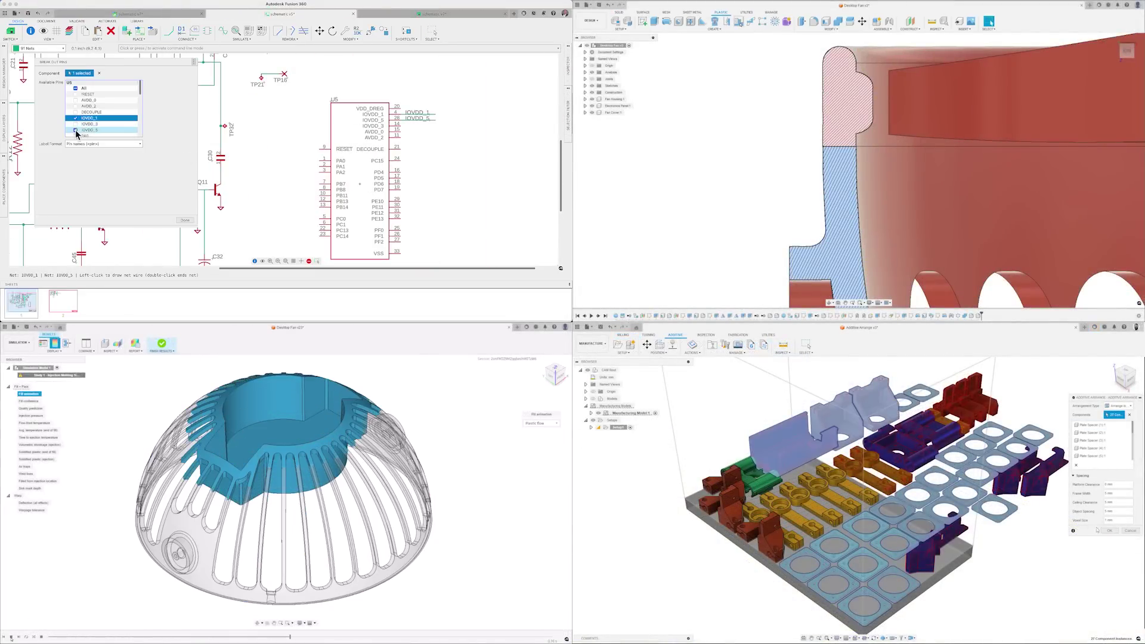
pyautogui.click(185, 220)
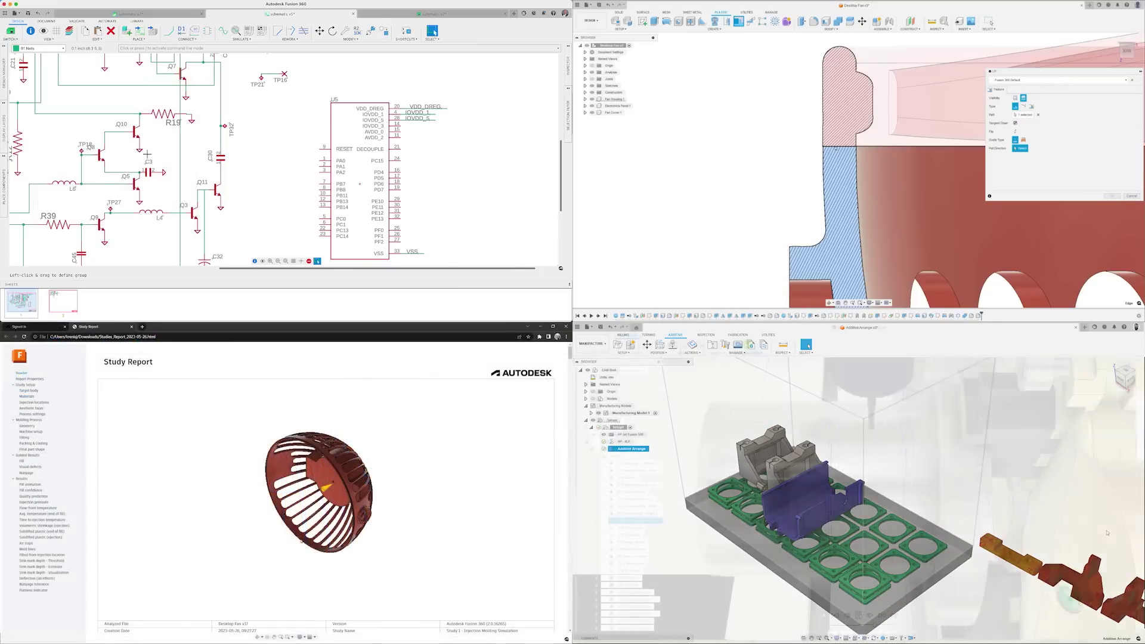
pyautogui.click(187, 39)
pyautogui.click(185, 64)
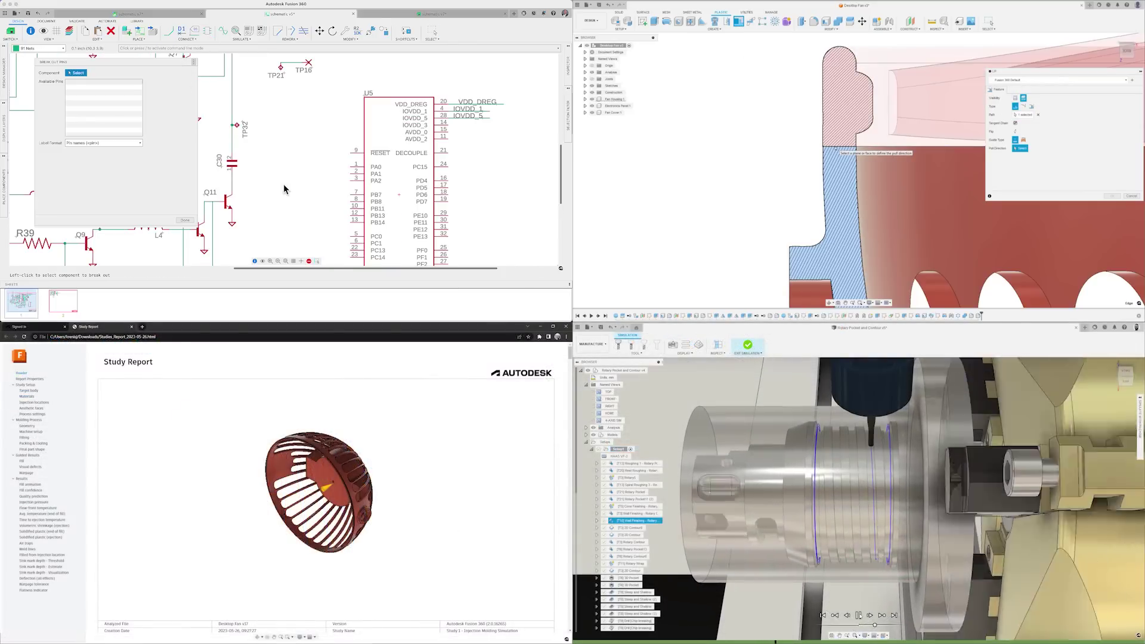
pyautogui.scroll(-5, 442, 543)
pyautogui.click(136, 119)
# Break out U5's PD4, PD6, PE10 and PE12 pins, keeping the chosen label format.
pyautogui.click(75, 113)
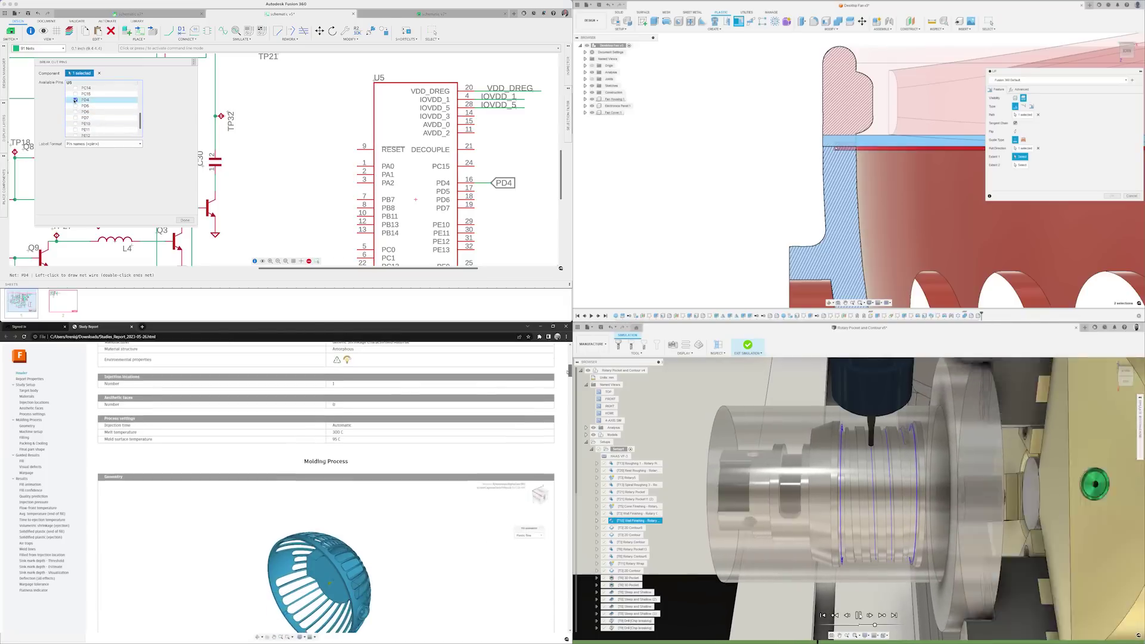
pyautogui.click(75, 125)
pyautogui.scroll(-1, 137, 123)
pyautogui.click(75, 124)
pyautogui.click(75, 135)
pyautogui.scroll(-10, 566, 393)
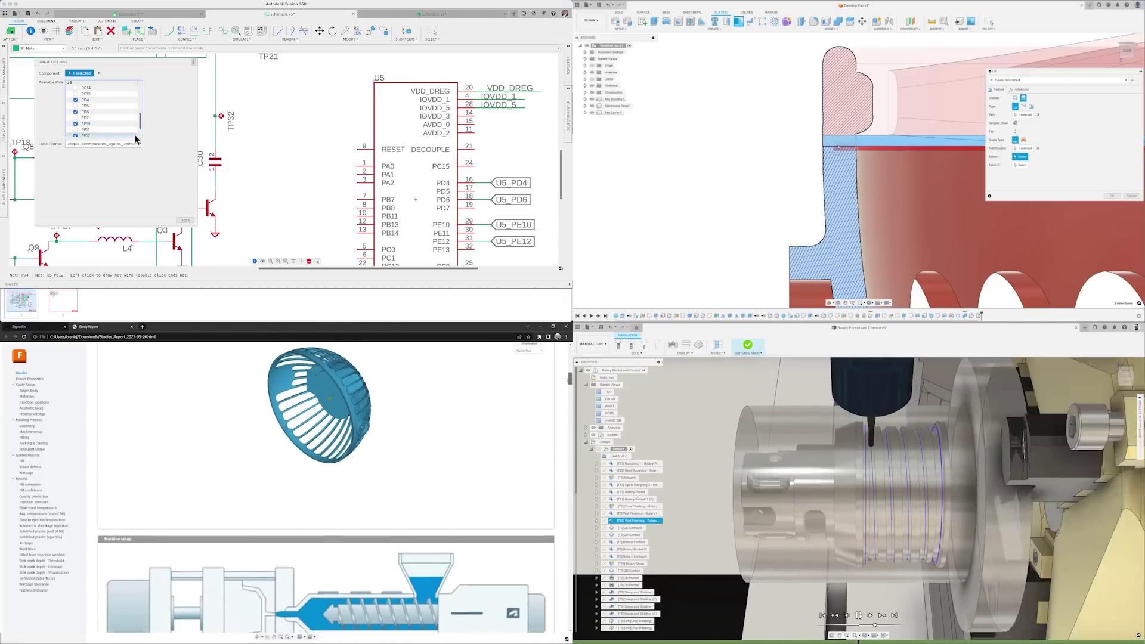
pyautogui.click(140, 144)
pyautogui.click(89, 150)
pyautogui.click(185, 221)
pyautogui.click(286, 261)
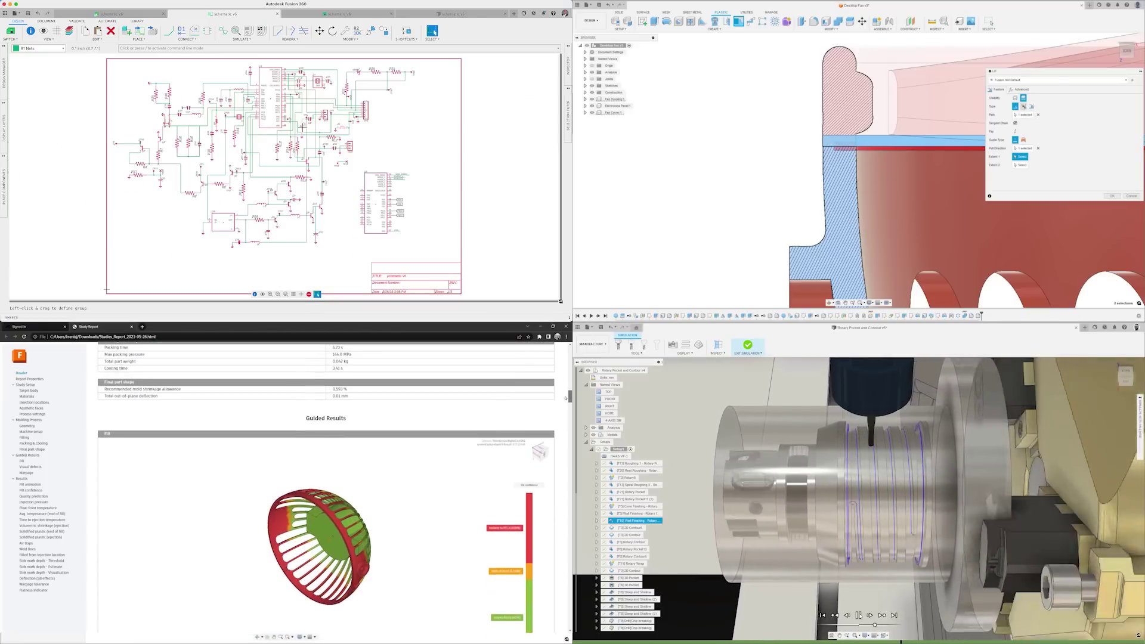
# Switch to the PCB, view the 3D board from the top, and select the Document layer.
pyautogui.click(10, 31)
pyautogui.scroll(-3, 567, 394)
pyautogui.click(20, 32)
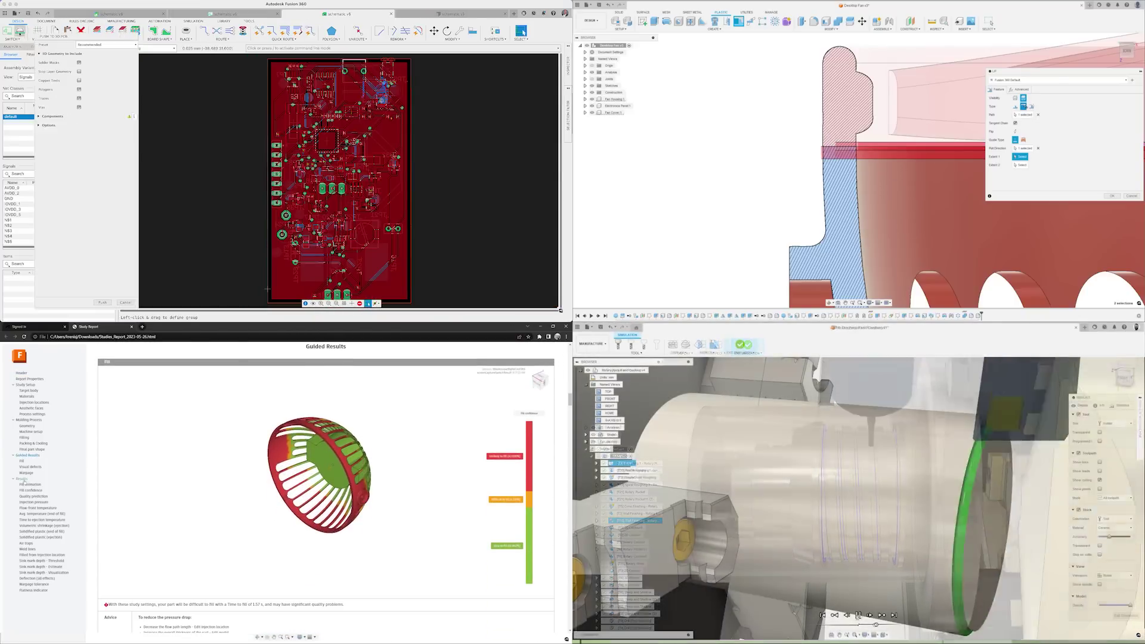
pyautogui.click(21, 479)
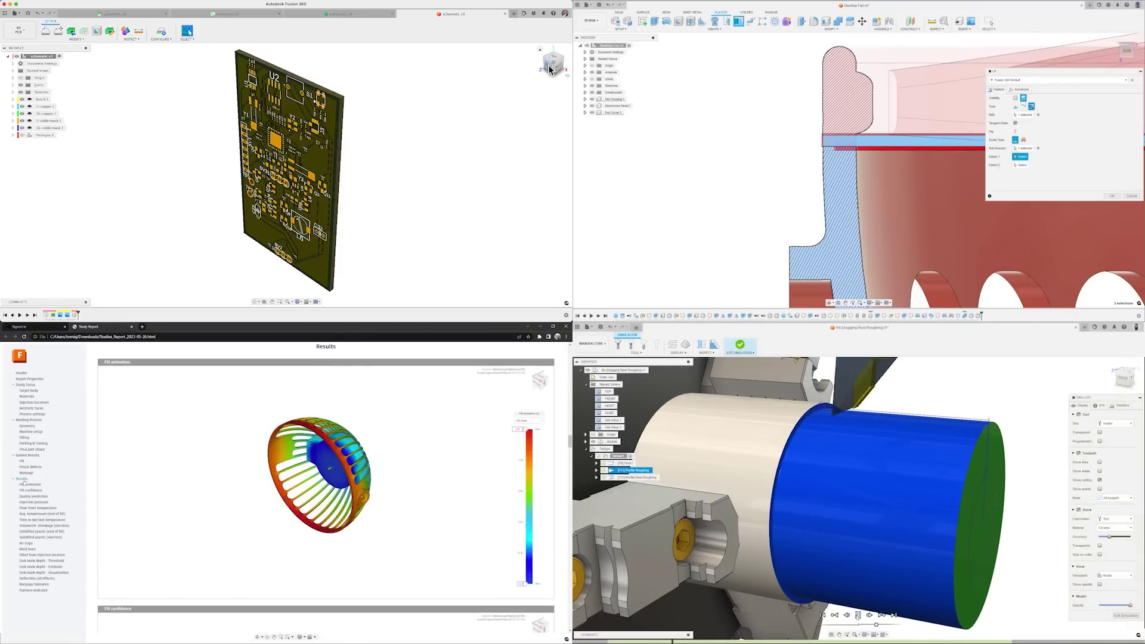
pyautogui.click(551, 58)
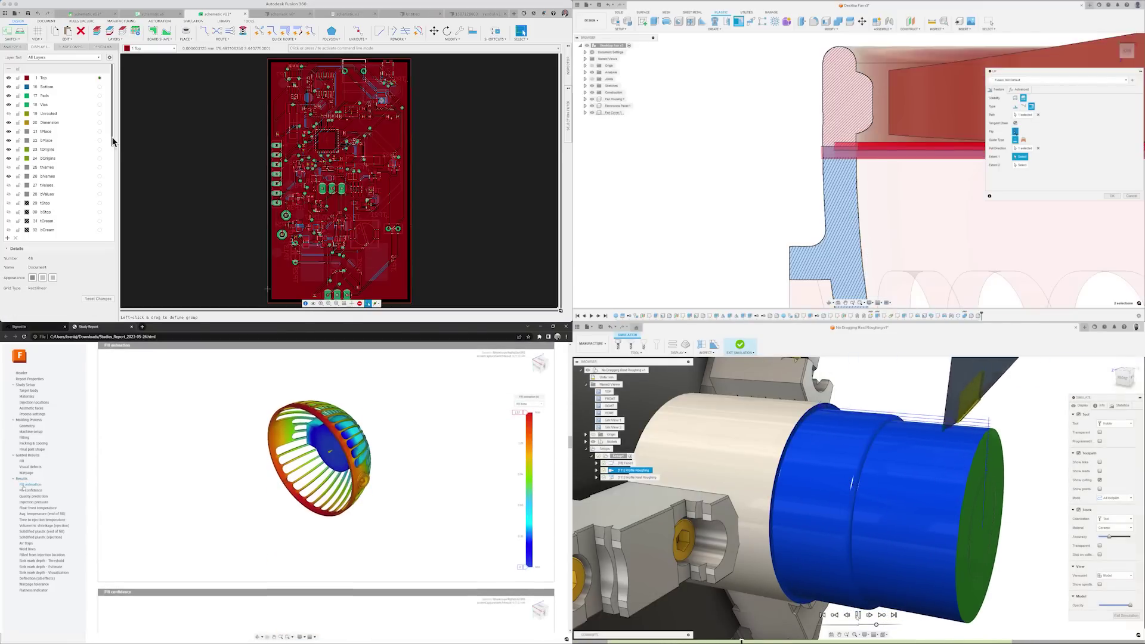
pyautogui.scroll(-8, 112, 141)
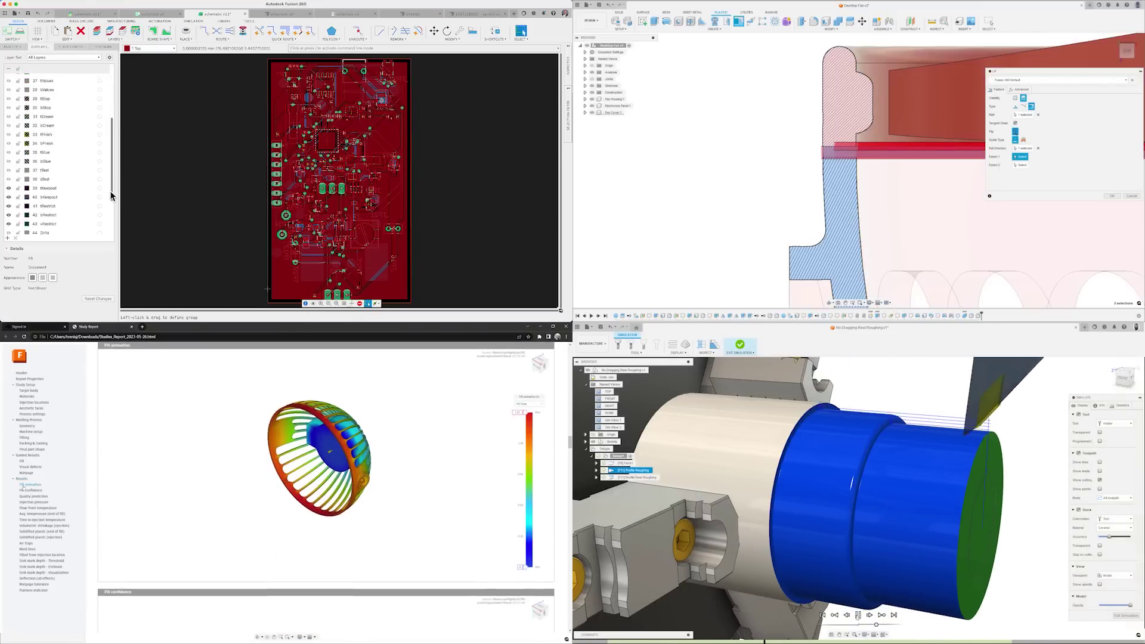
pyautogui.click(60, 203)
# Show the Document layer, then postpone the new-version update with Update Later.
pyautogui.click(100, 204)
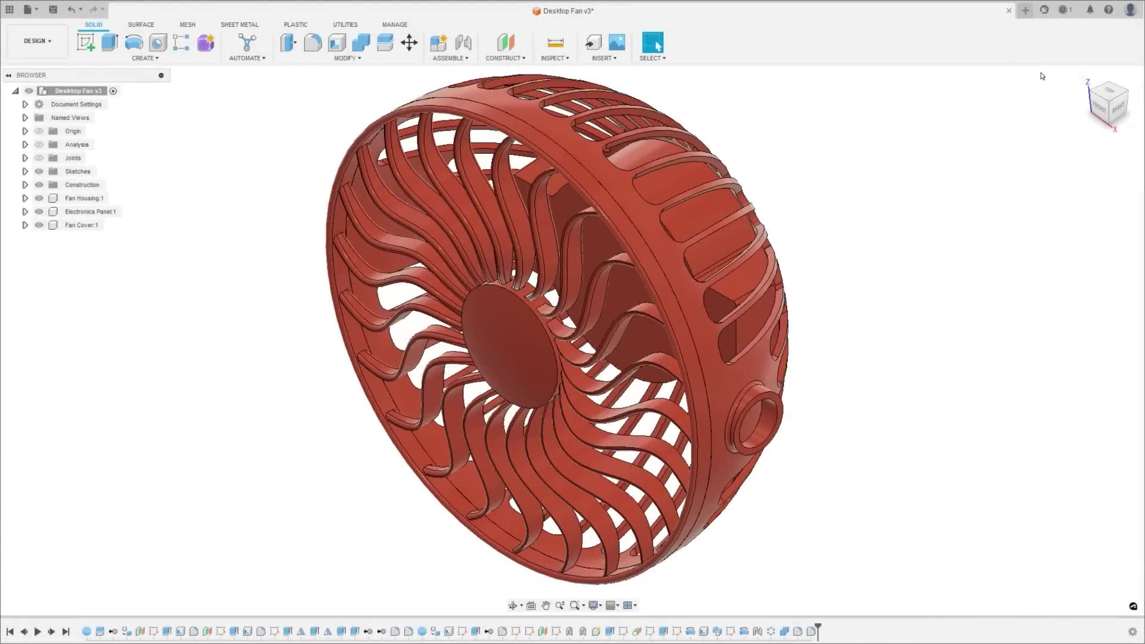
pyautogui.click(1066, 10)
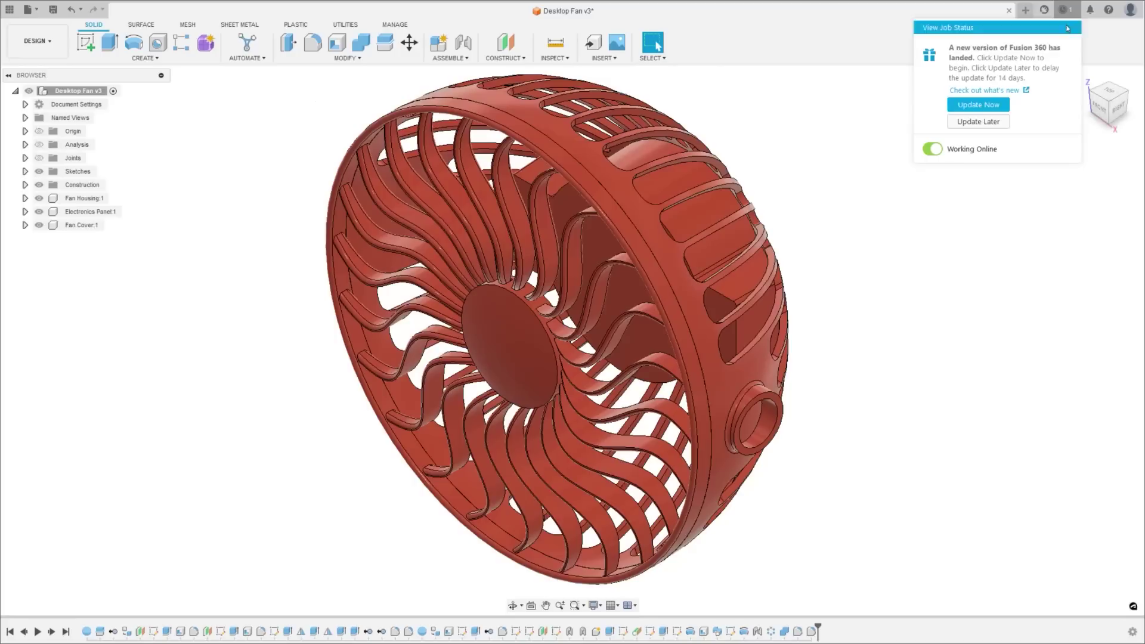
pyautogui.click(977, 122)
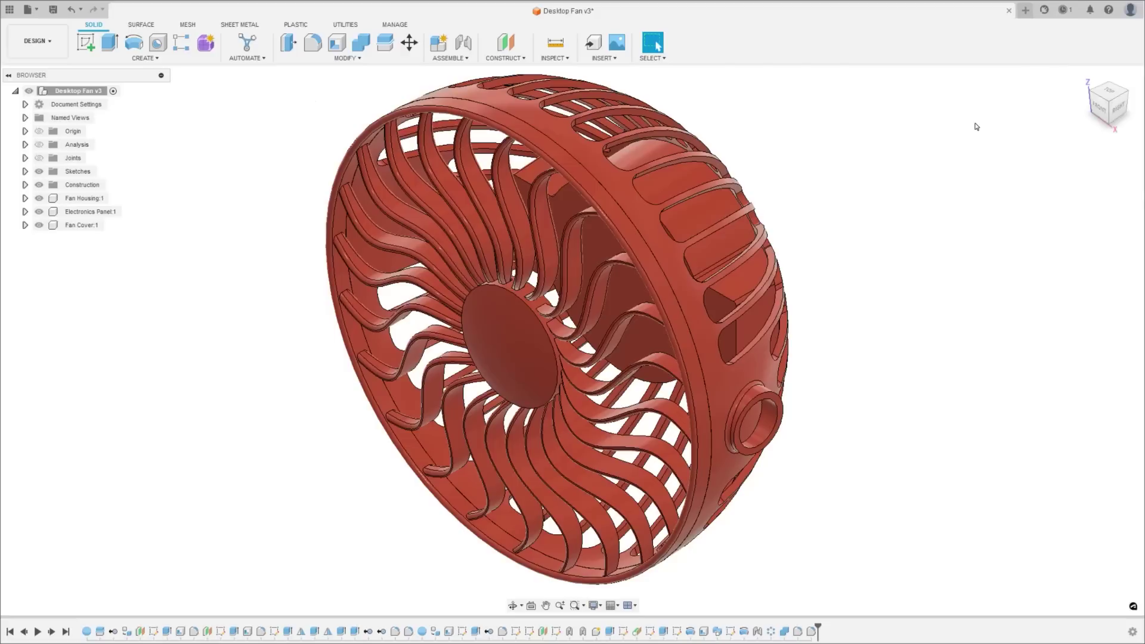
pyautogui.click(1066, 10)
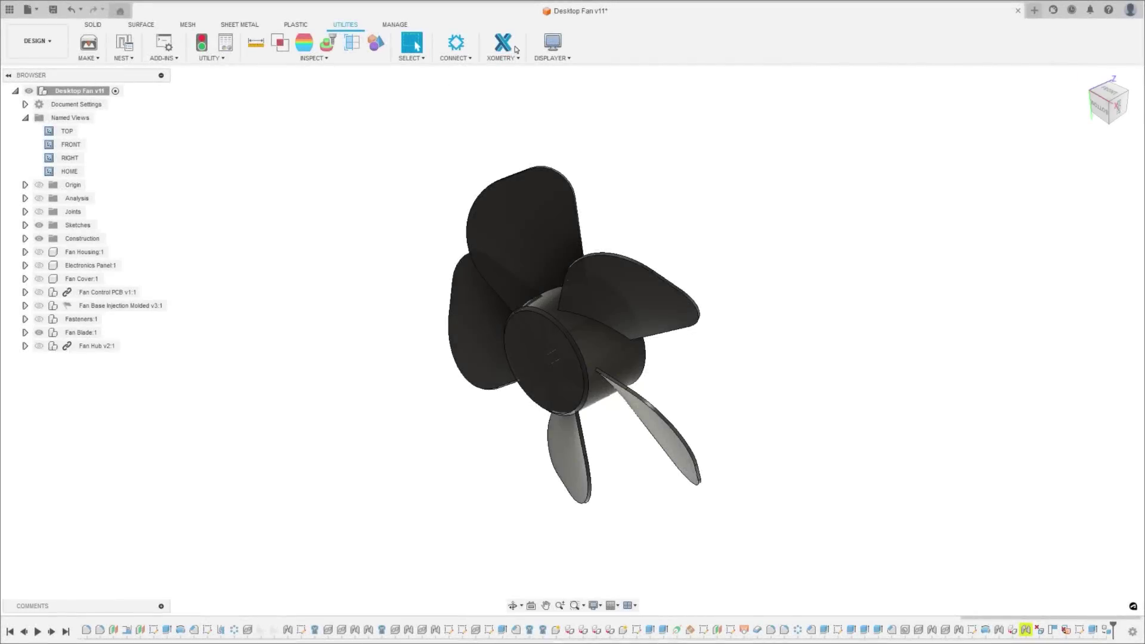
# Try saving a custom named view, widening its settings panel and picking a view slot.
pyautogui.click(552, 54)
pyautogui.click(594, 74)
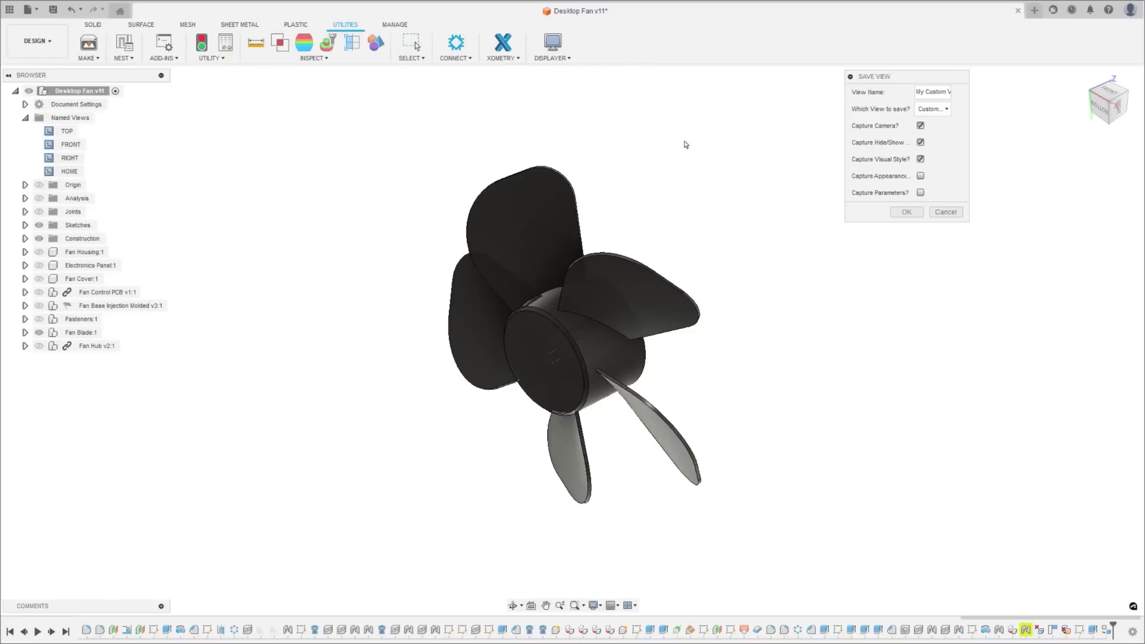
pyautogui.moveTo(969, 225); pyautogui.dragTo(1025, 240)
pyautogui.click(982, 109)
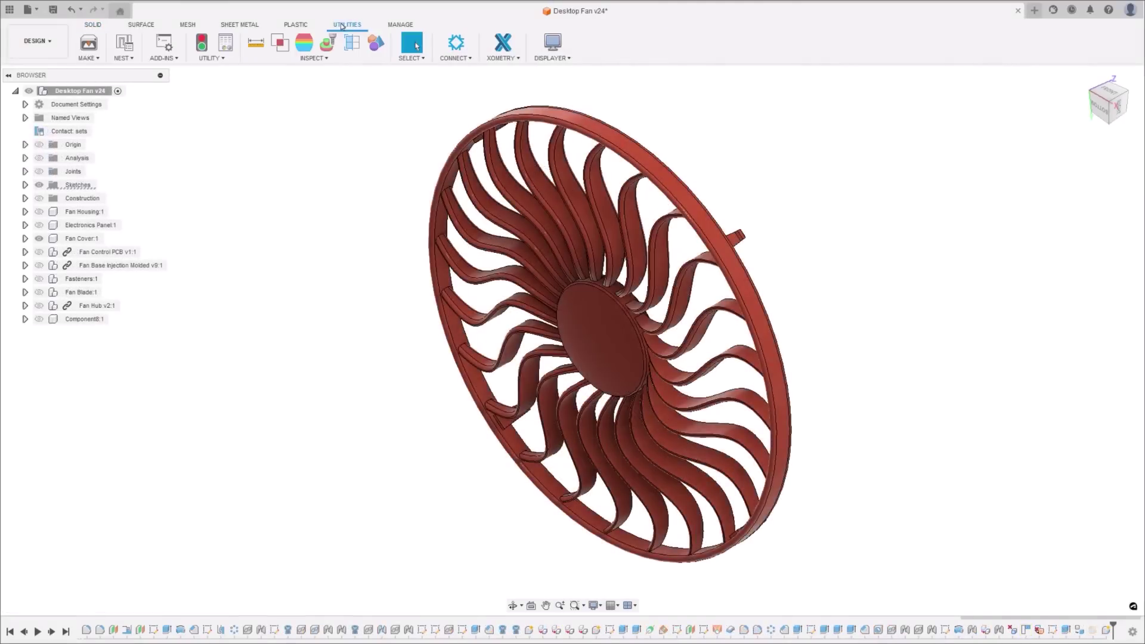
# Open the 3D Print export settings docked beneath the browser.
pyautogui.click(82, 47)
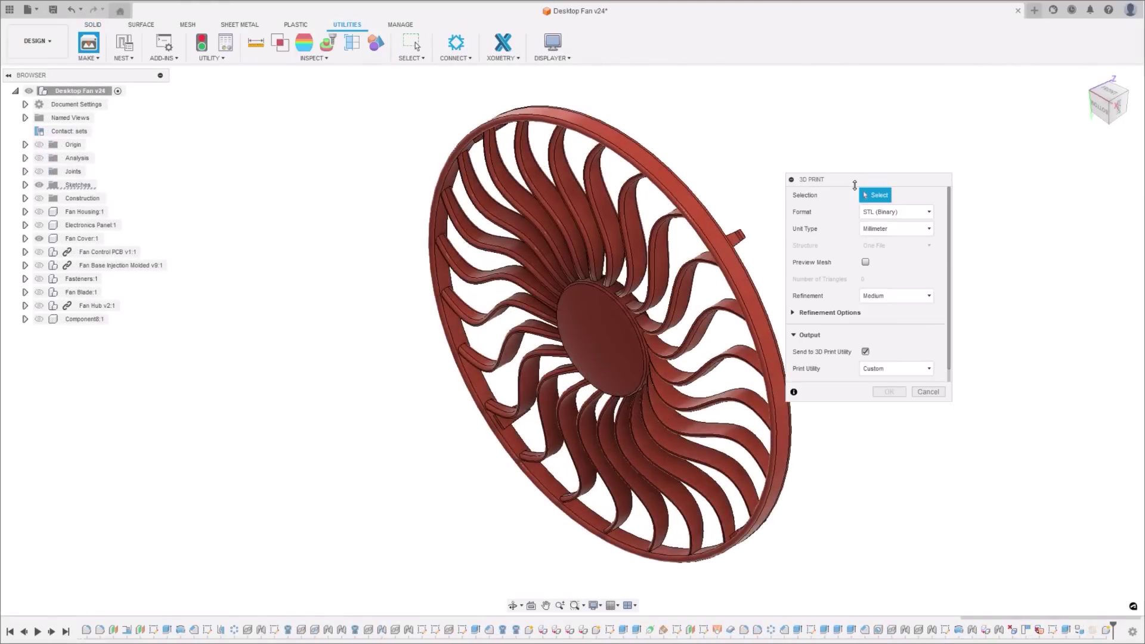
pyautogui.moveTo(855, 185); pyautogui.dragTo(252, 144)
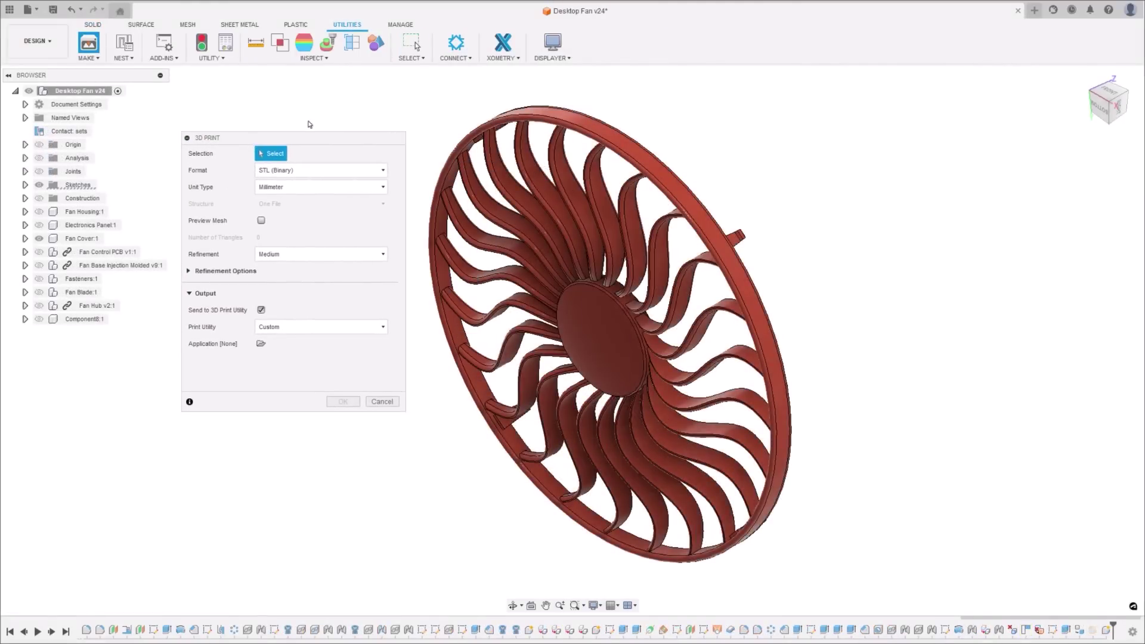
pyautogui.moveTo(283, 144); pyautogui.dragTo(99, 79)
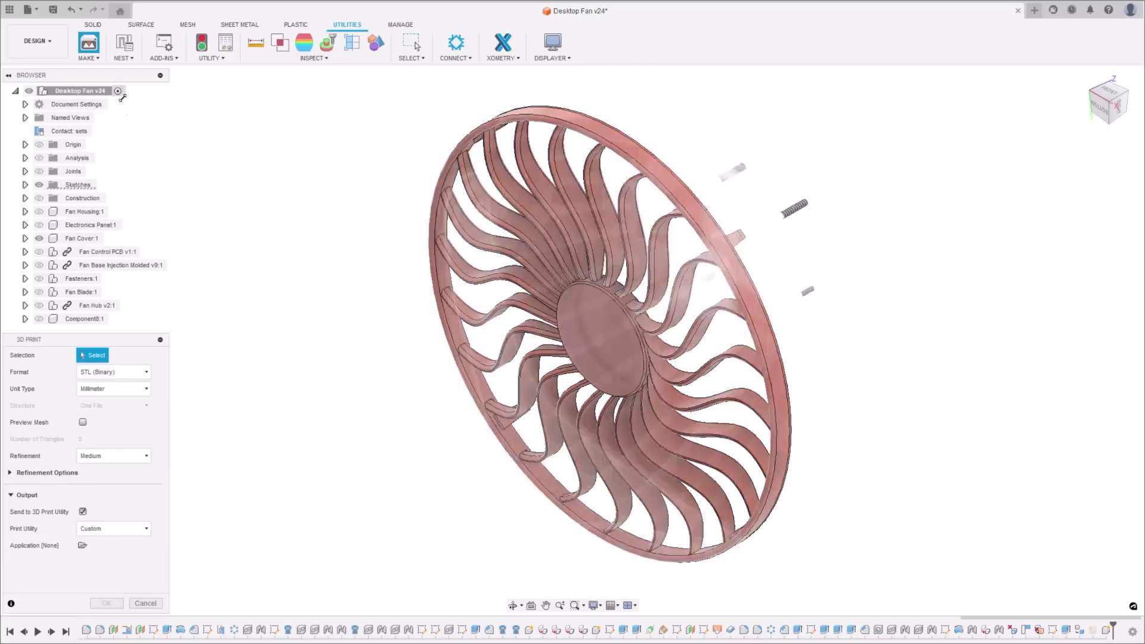
pyautogui.click(157, 604)
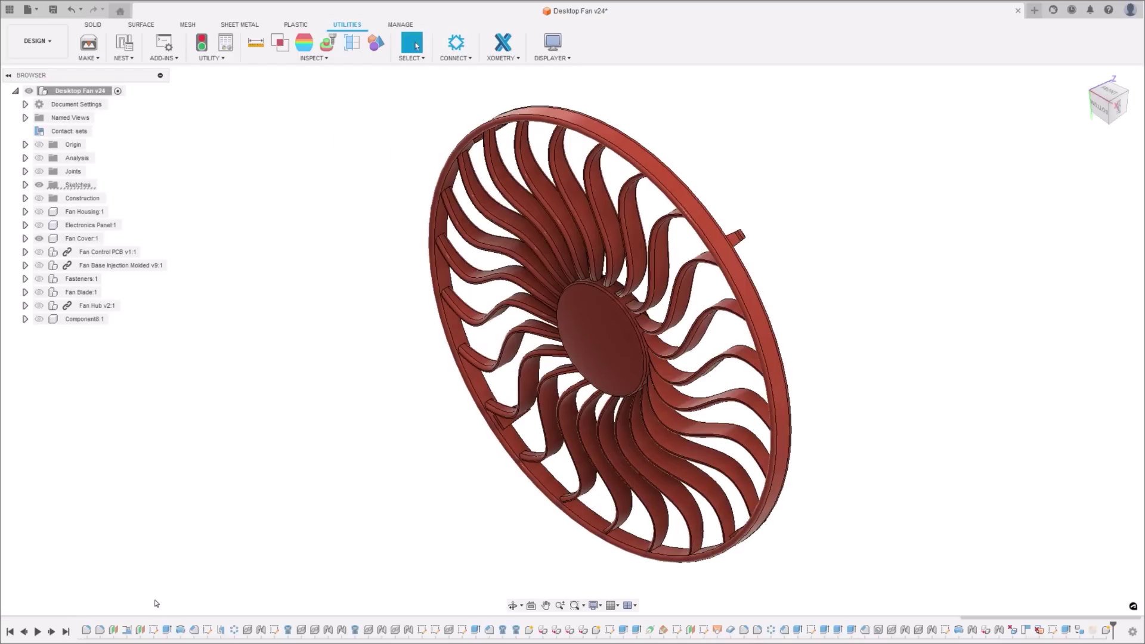
pyautogui.click(88, 43)
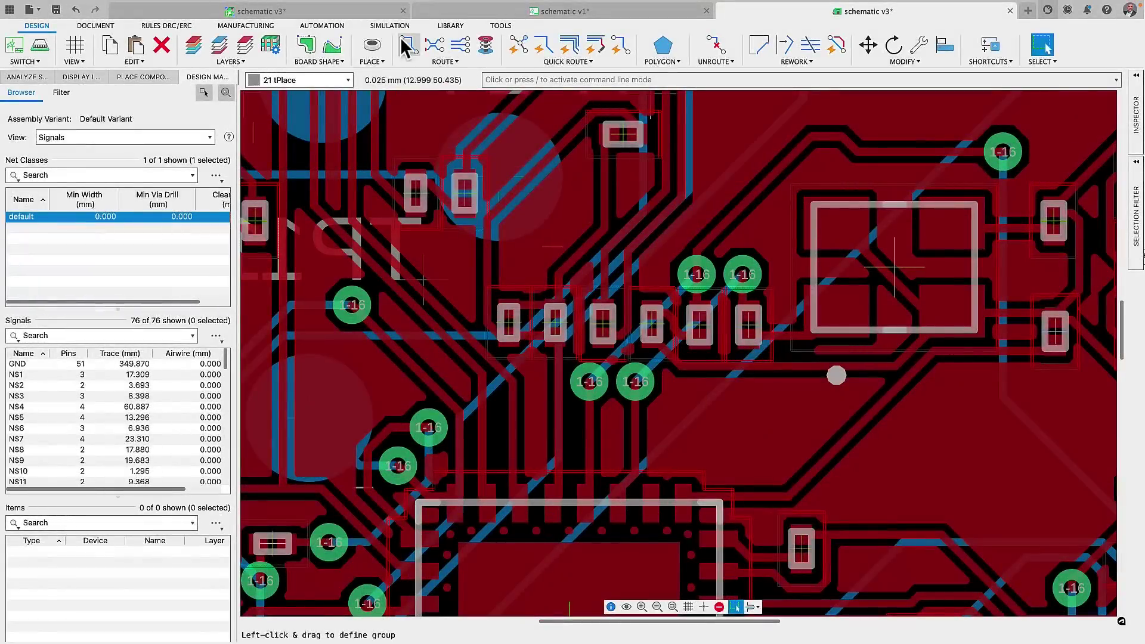
# Run a signal impedance analysis on net N1.
pyautogui.click(394, 25)
pyautogui.click(174, 44)
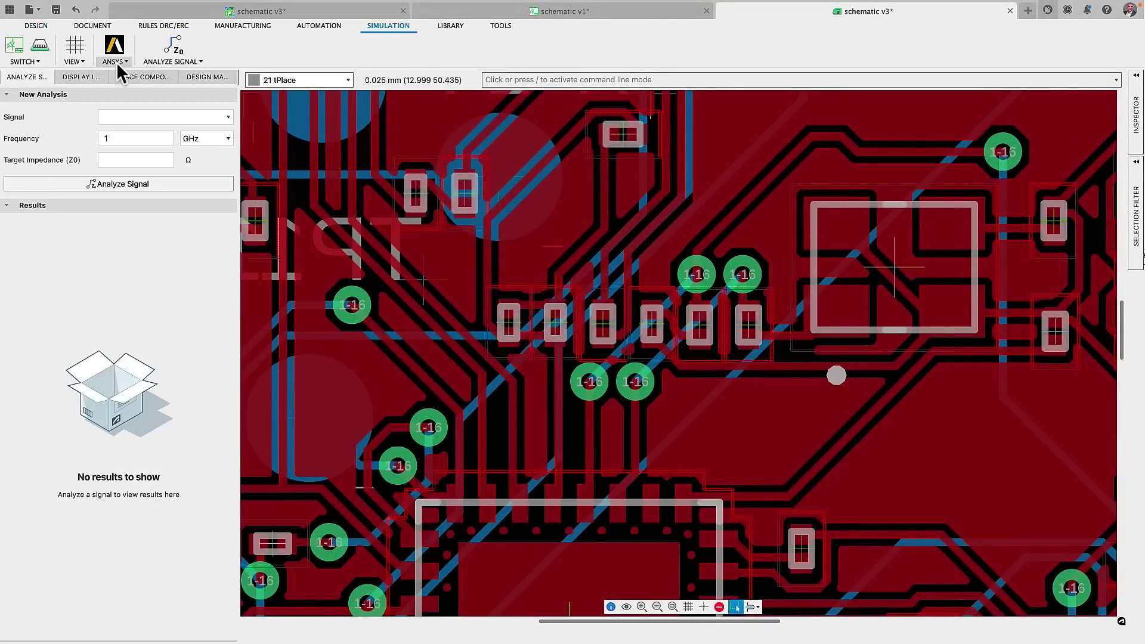
pyautogui.click(486, 312)
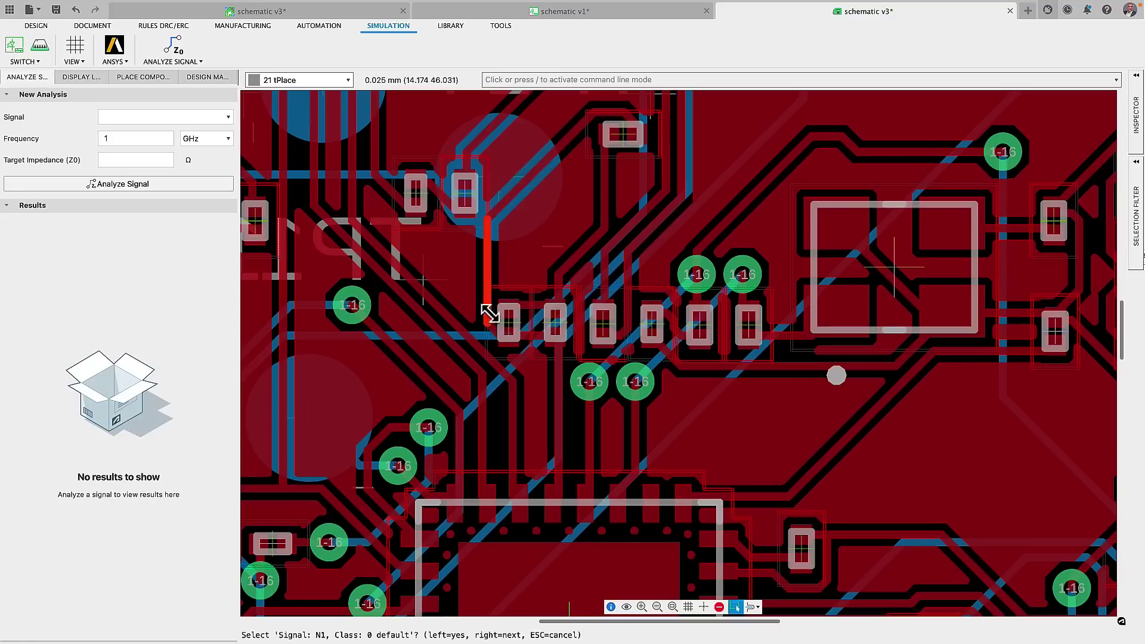
pyautogui.click(177, 184)
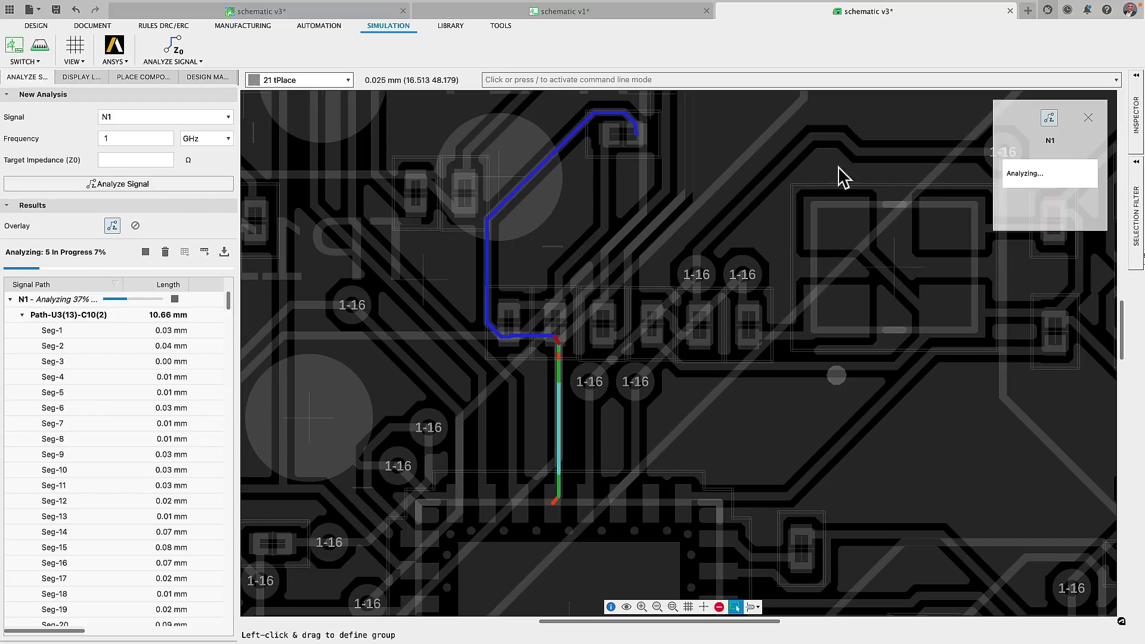
# Open the Signal Integrity extension details and play its overview video.
pyautogui.click(1049, 11)
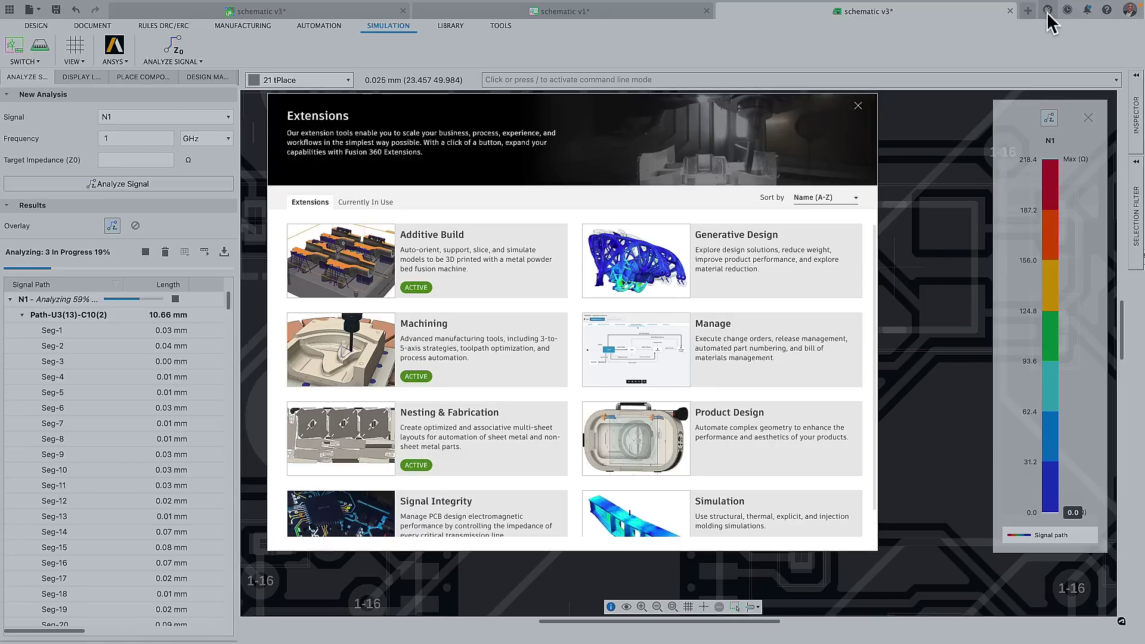
pyautogui.scroll(-2, 877, 276)
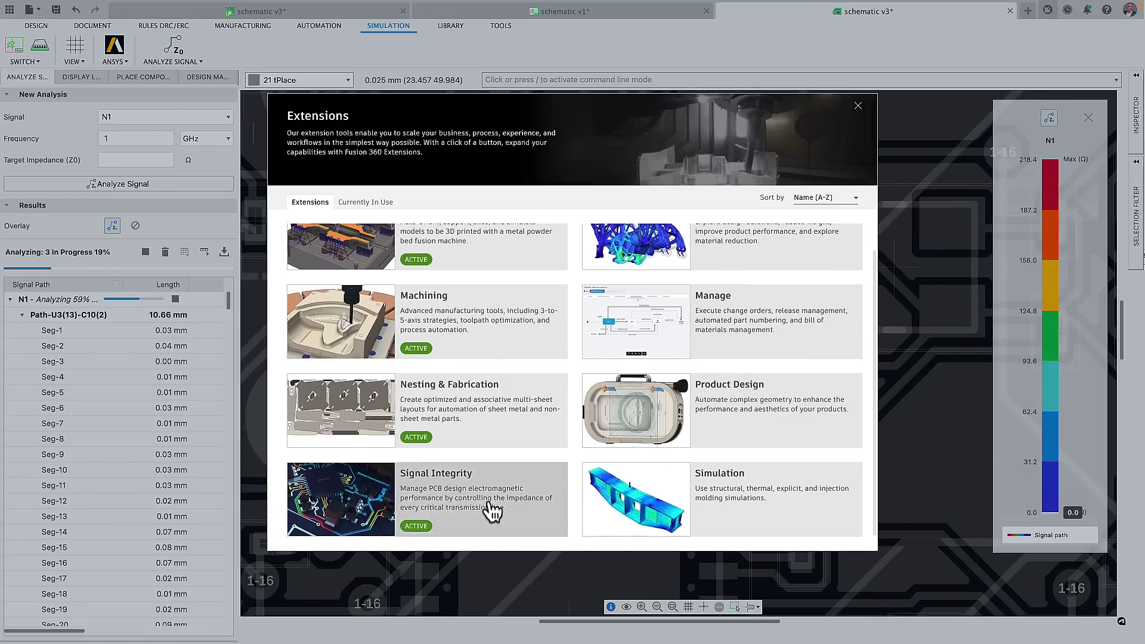
pyautogui.click(490, 435)
pyautogui.click(466, 391)
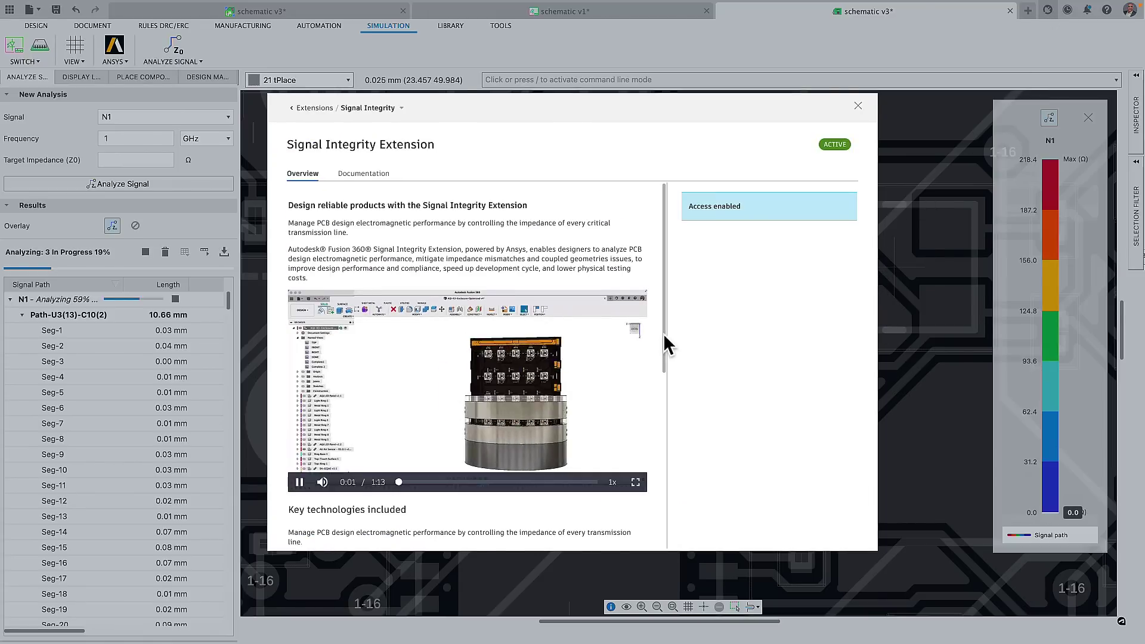
pyautogui.moveTo(663, 334); pyautogui.dragTo(664, 504)
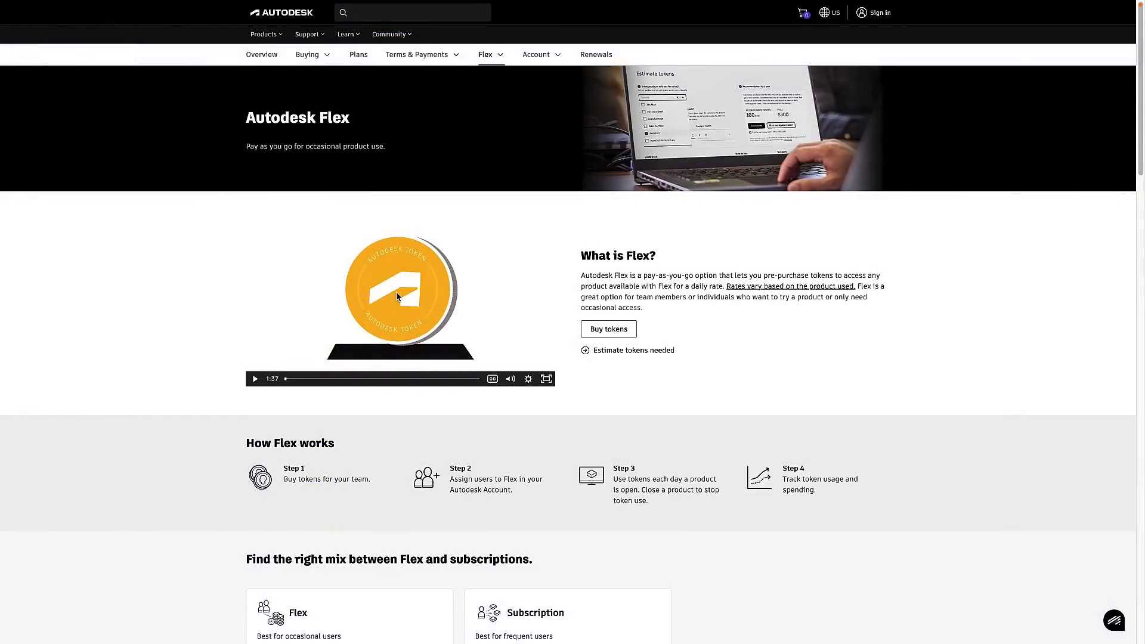
# Play the Autodesk Flex video and scroll down to the Minimum, Popular and Custom token packages.
pyautogui.click(397, 297)
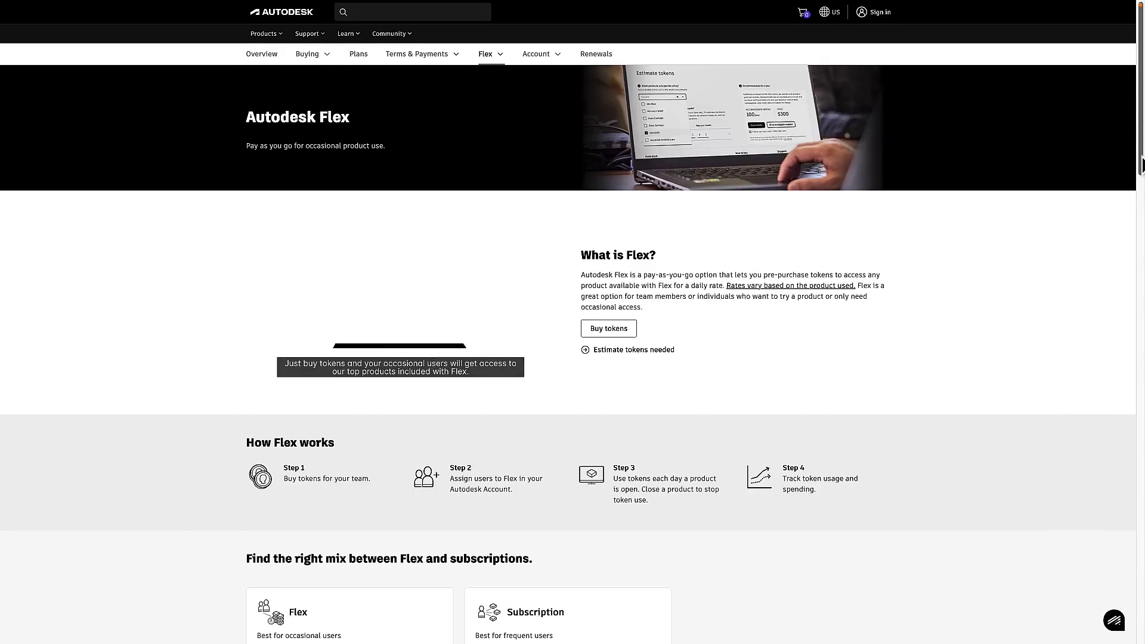
pyautogui.moveTo(1142, 164); pyautogui.dragTo(1131, 316)
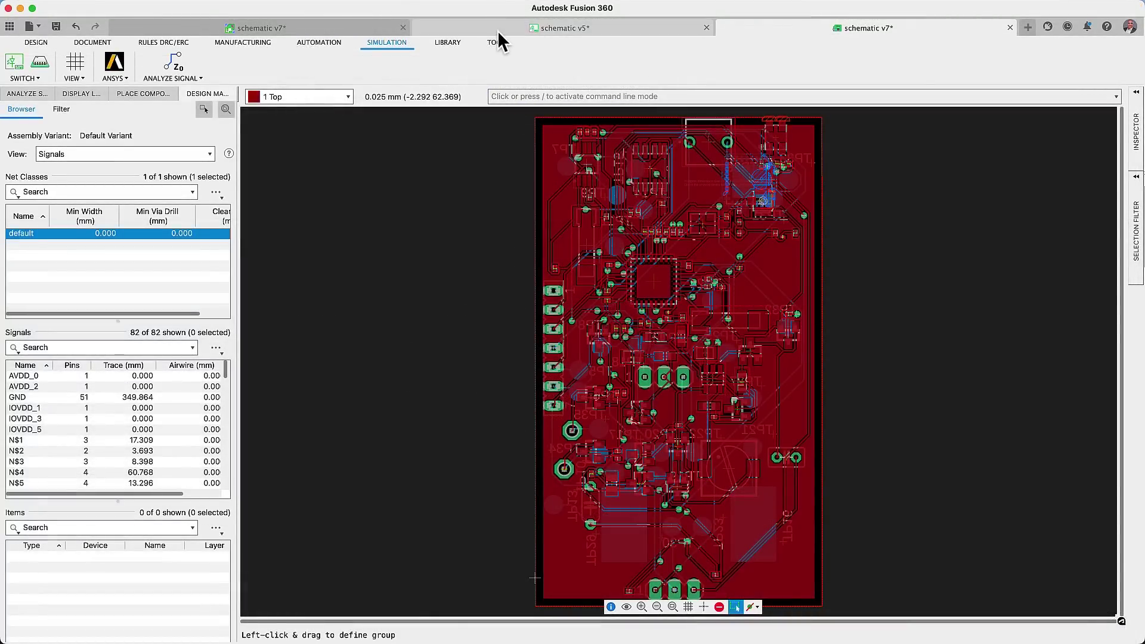
# Open schematic v5 on sheet 2, briefly checking the grid settings.
pyautogui.click(498, 31)
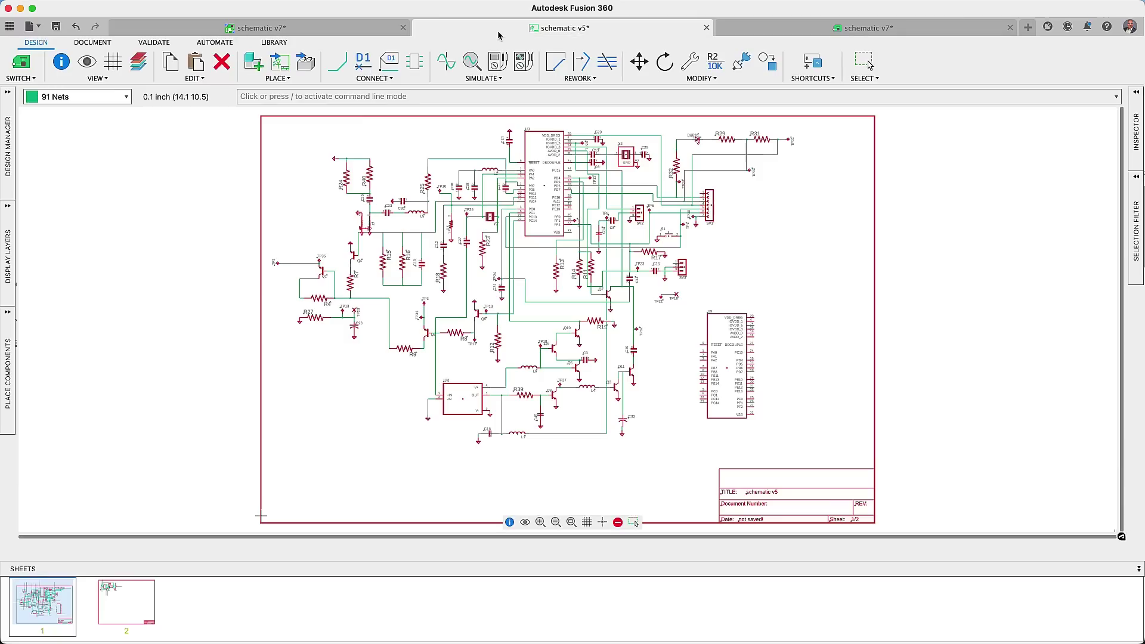
pyautogui.press('g')
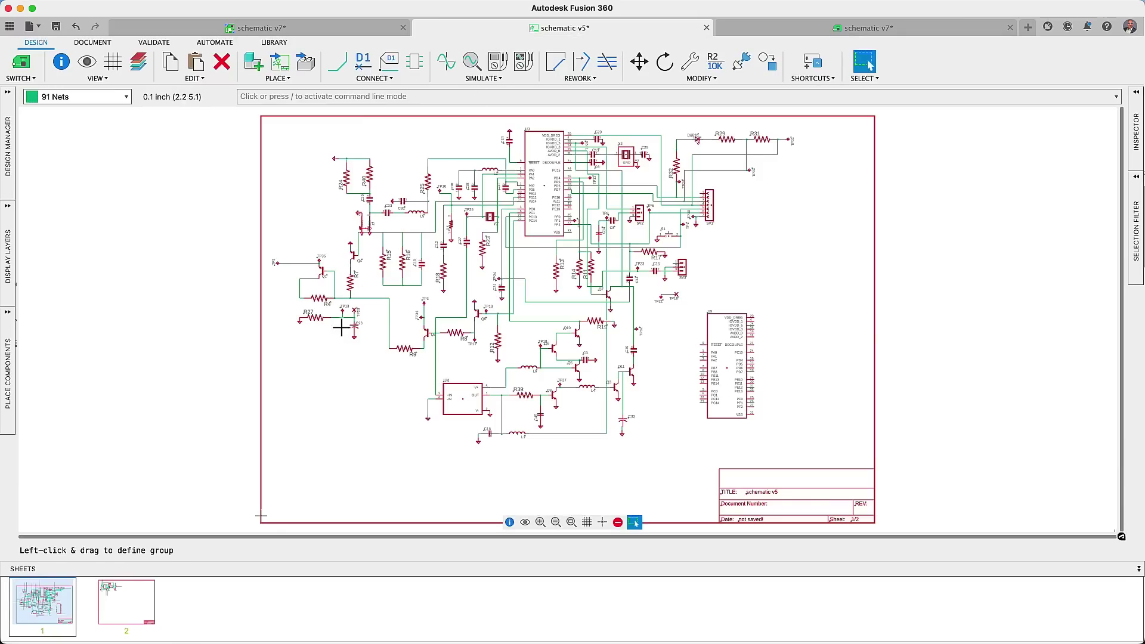
pyautogui.click(142, 604)
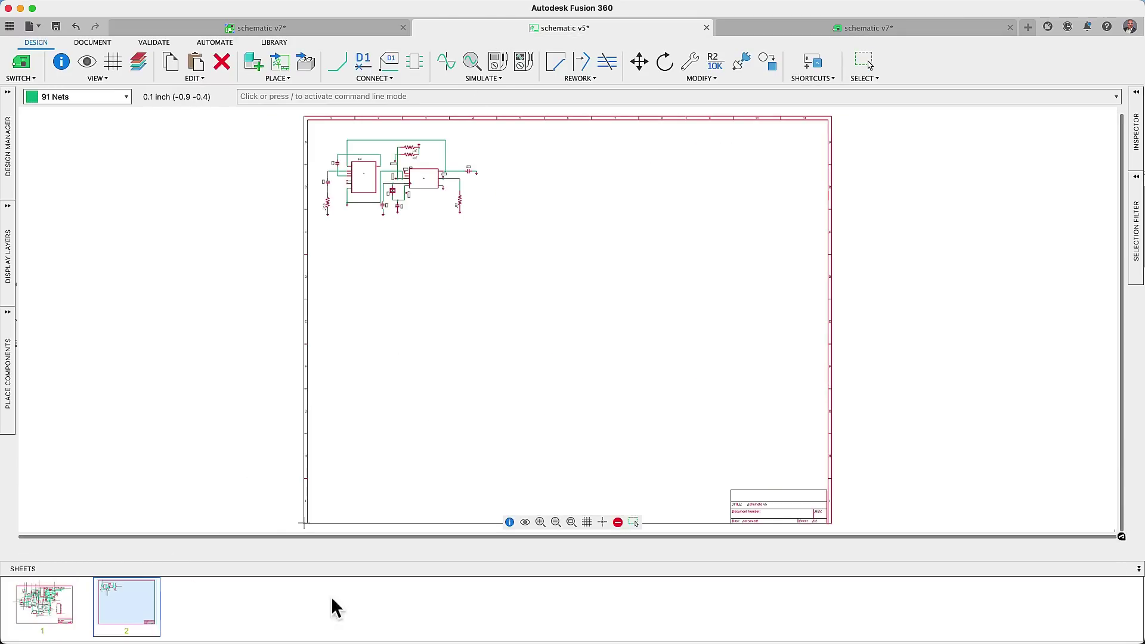
pyautogui.click(587, 522)
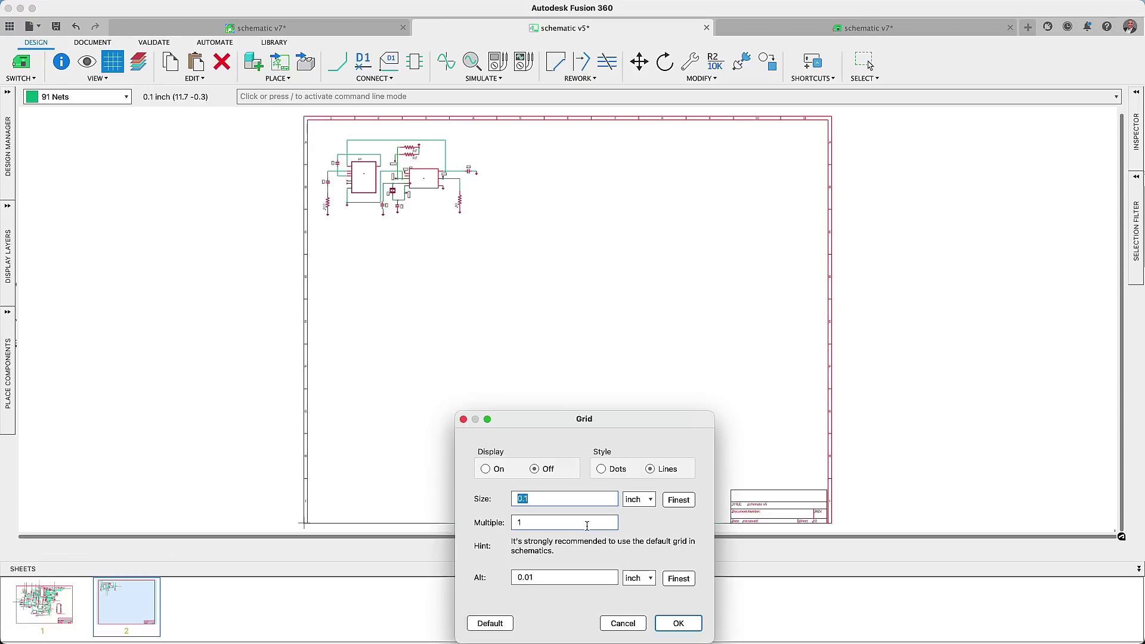
pyautogui.click(678, 624)
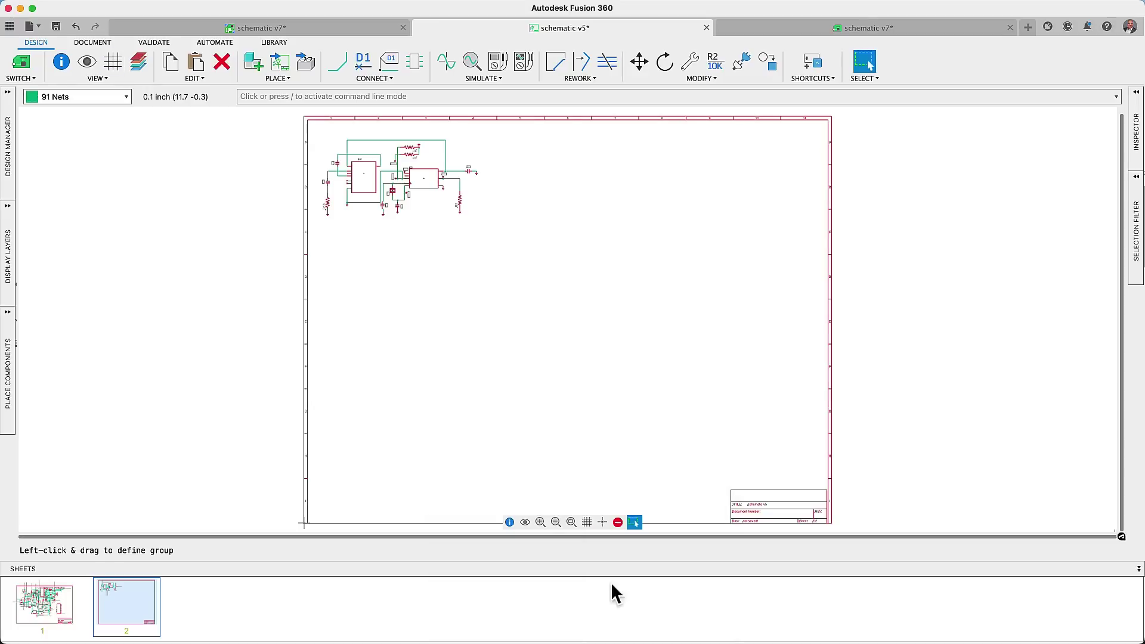
pyautogui.scroll(3, 312, 138)
# Copy the circuit and paste two copies to form a top row of three.
pyautogui.moveTo(308, 123); pyautogui.dragTo(568, 289)
pyautogui.press('super+c')
pyautogui.press('super+v')
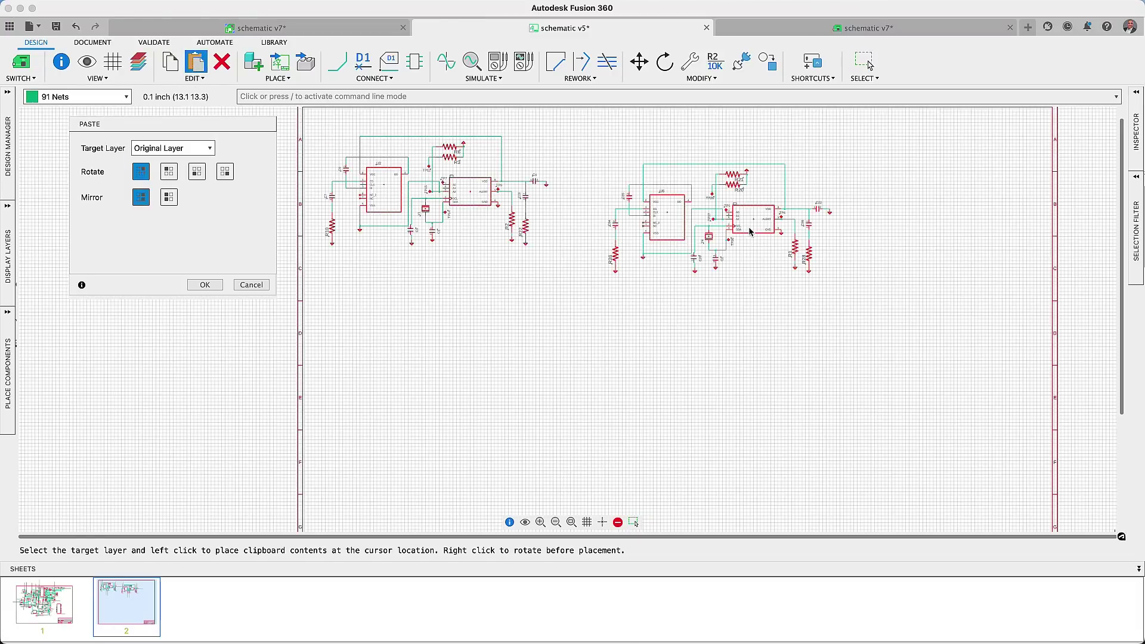
pyautogui.click(702, 228)
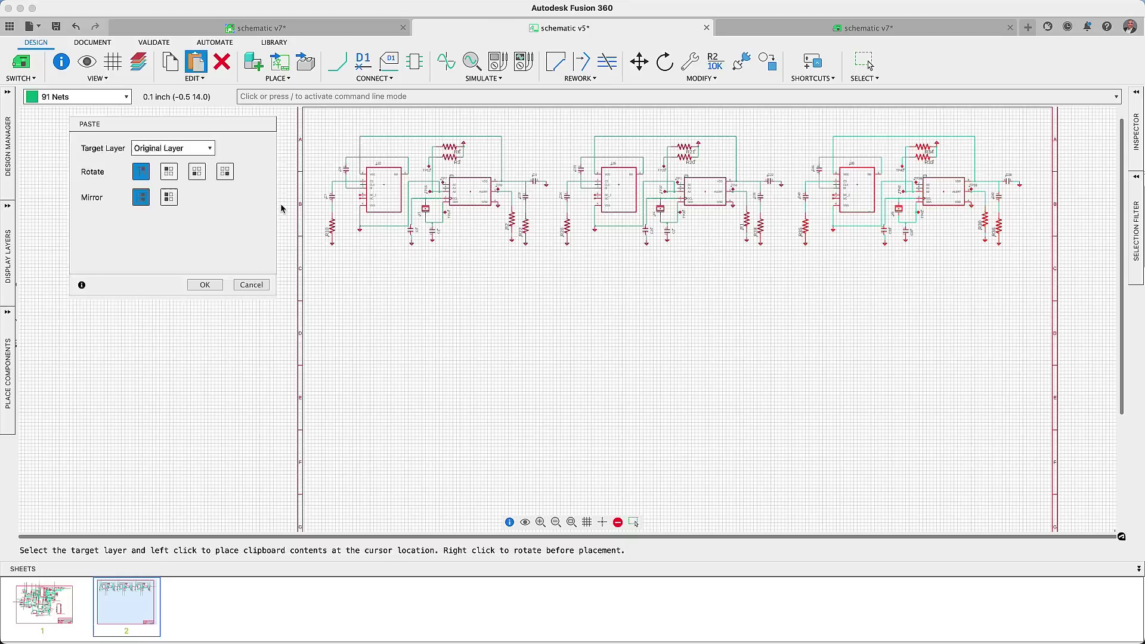
pyautogui.click(309, 138)
# Copy the top row and place it as a second row below.
pyautogui.moveTo(309, 123); pyautogui.dragTo(1034, 267)
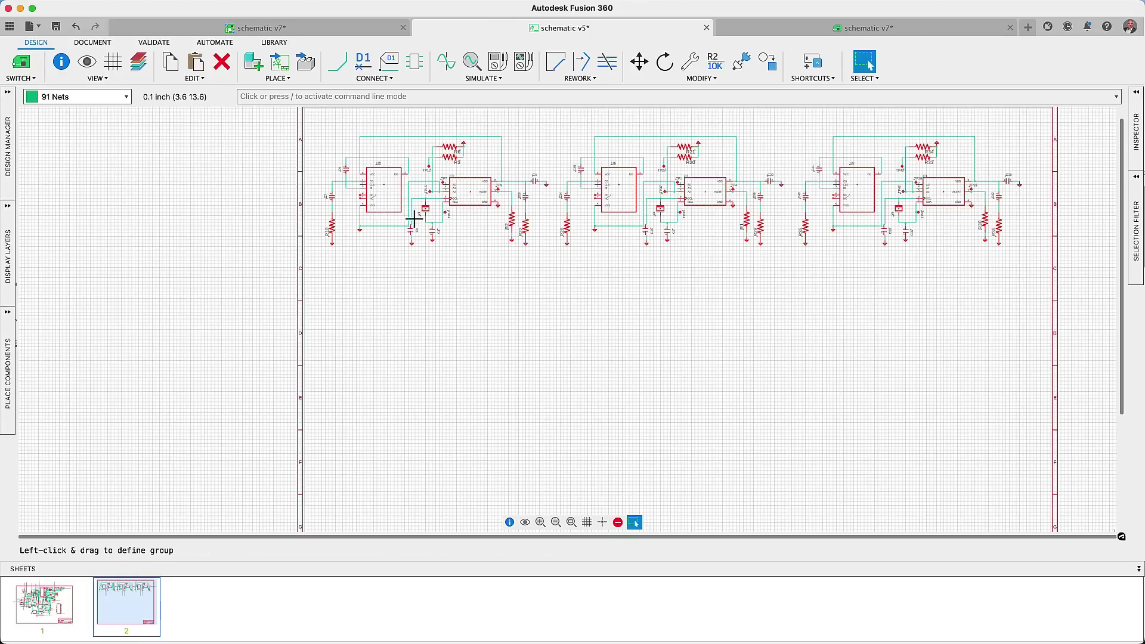
pyautogui.click(178, 68)
pyautogui.click(196, 62)
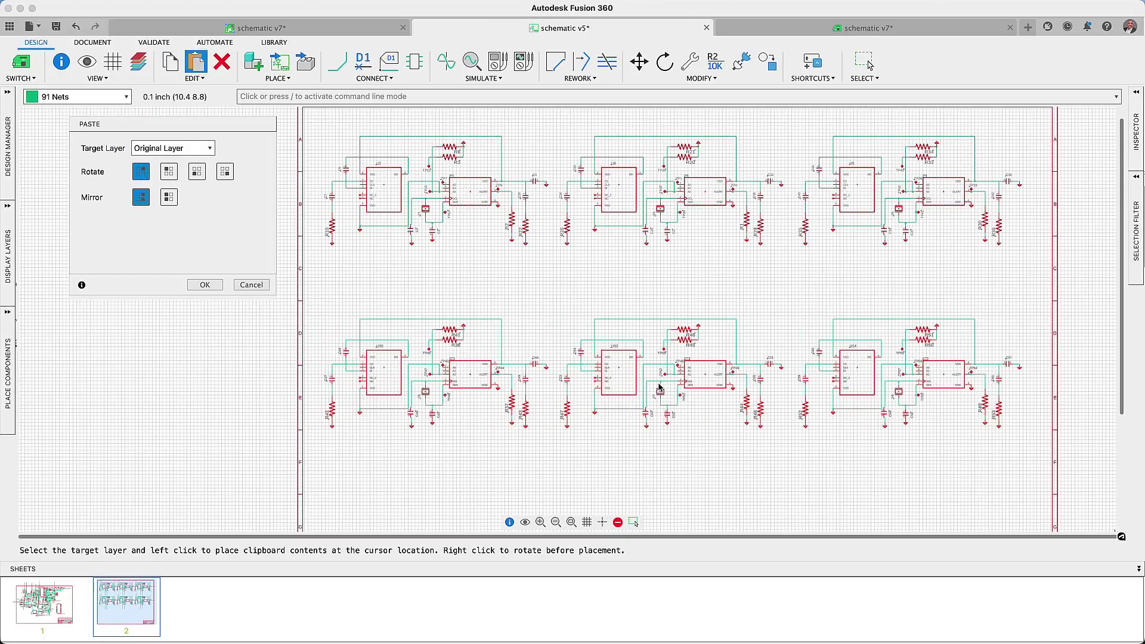
pyautogui.click(659, 386)
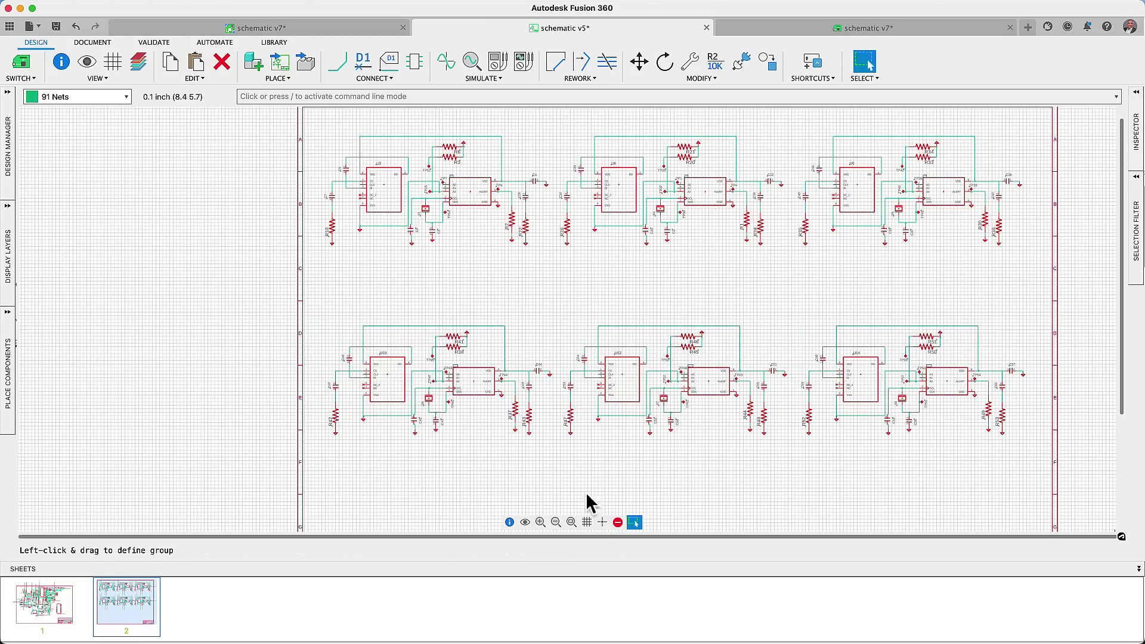
pyautogui.click(571, 523)
# Copy two circuits from the second row and place them as a third row.
pyautogui.moveTo(485, 261); pyautogui.dragTo(813, 382)
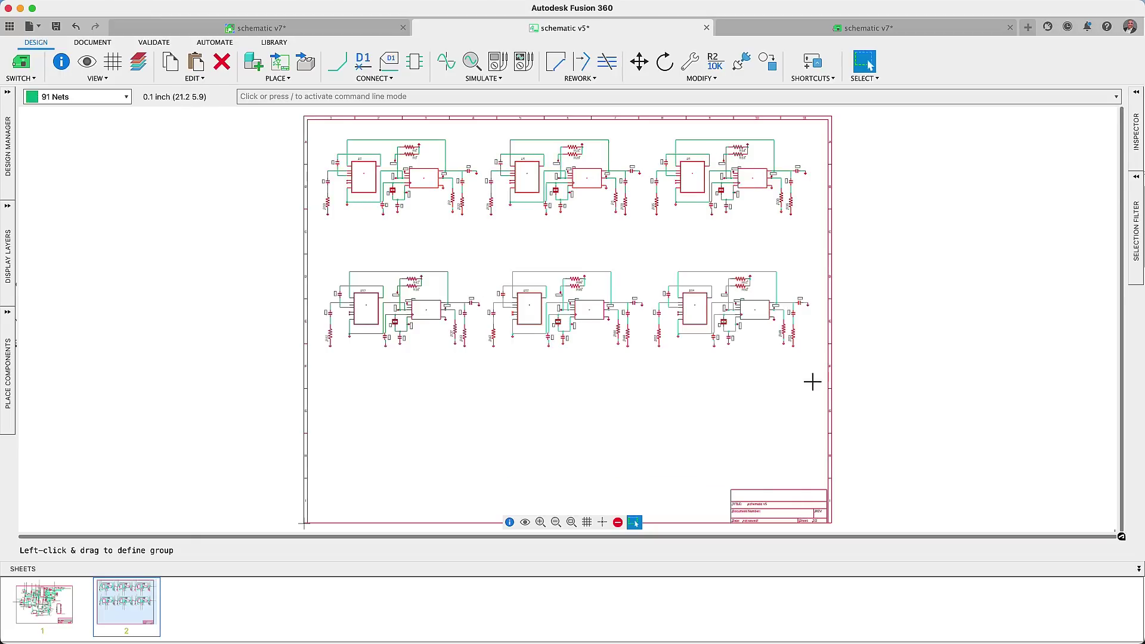
pyautogui.click(166, 65)
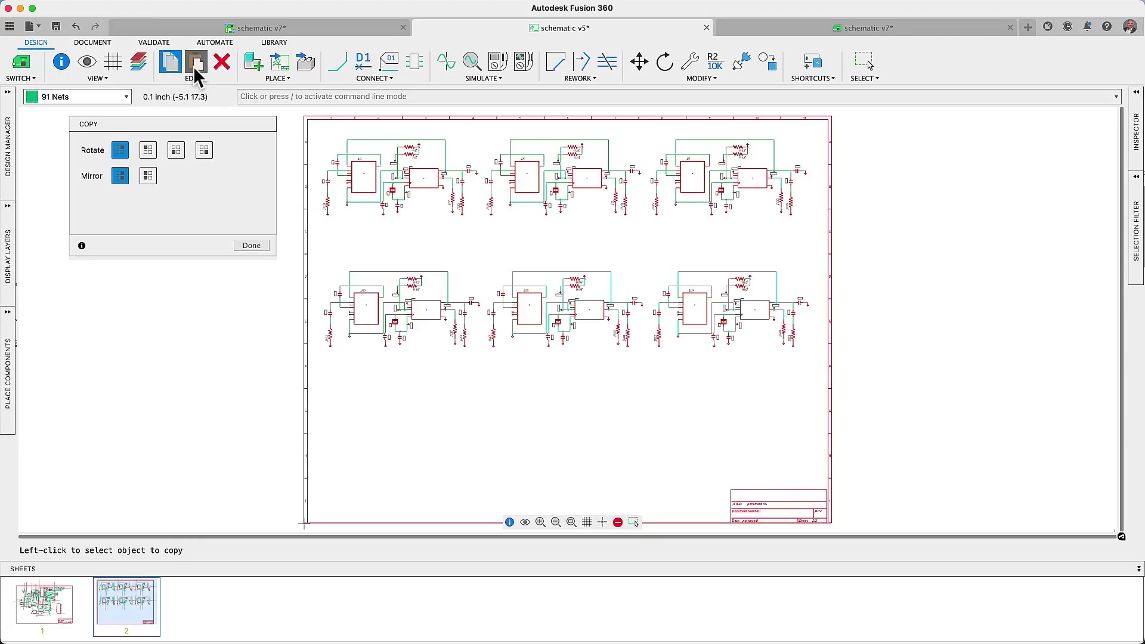
pyautogui.click(195, 66)
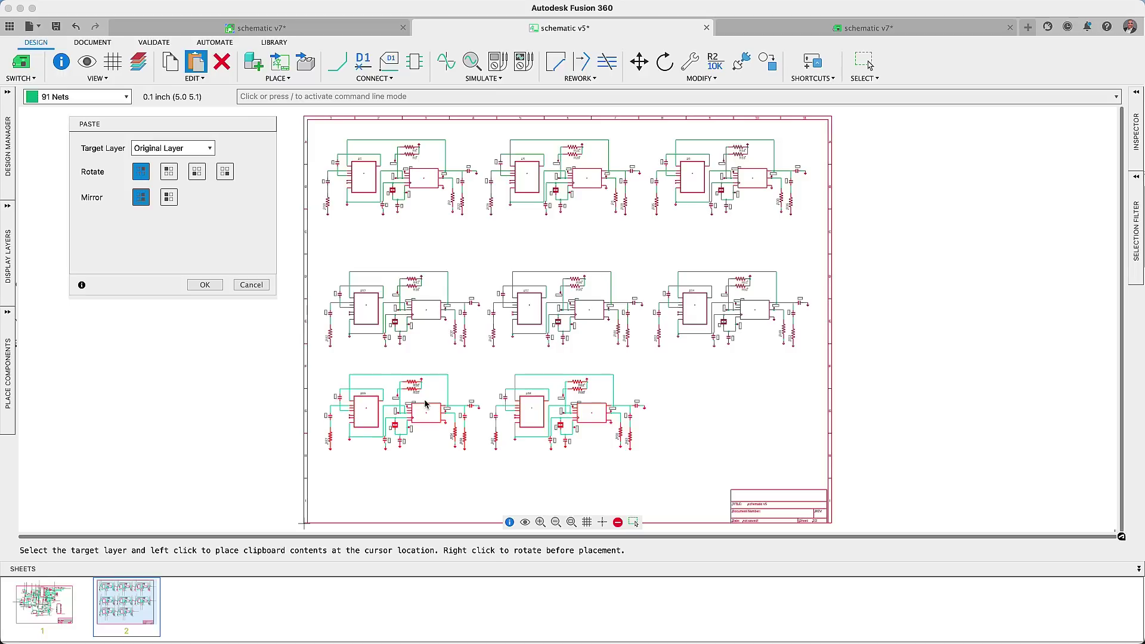
pyautogui.click(426, 404)
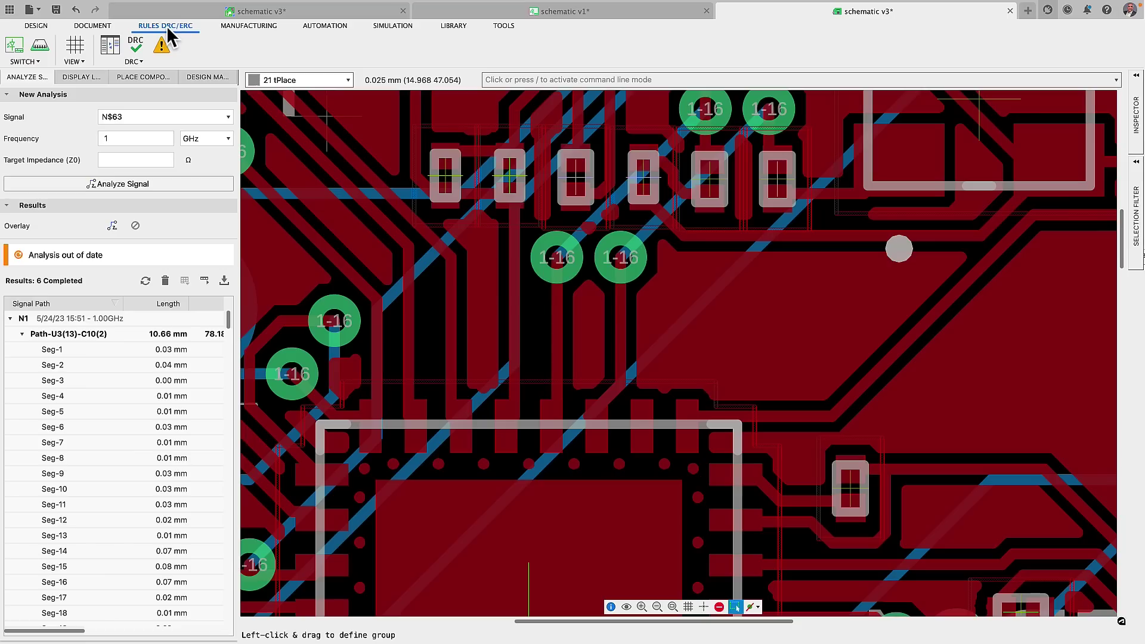
# Review the DRC layer, clearance, distance, size and miscellaneous rule tabs.
pyautogui.click(141, 45)
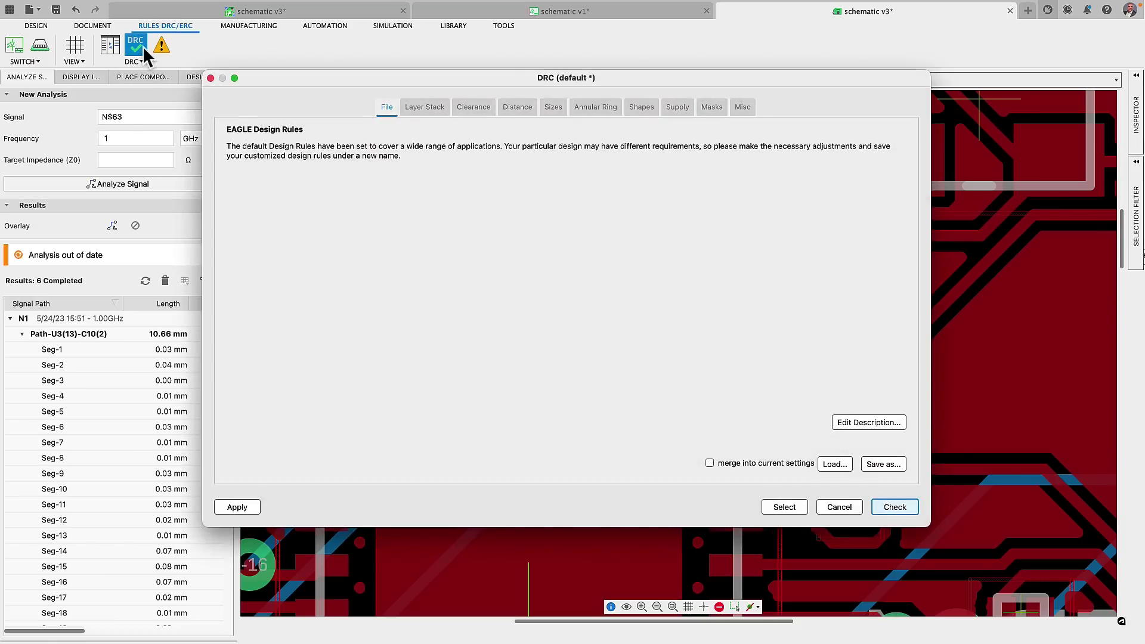
pyautogui.click(430, 109)
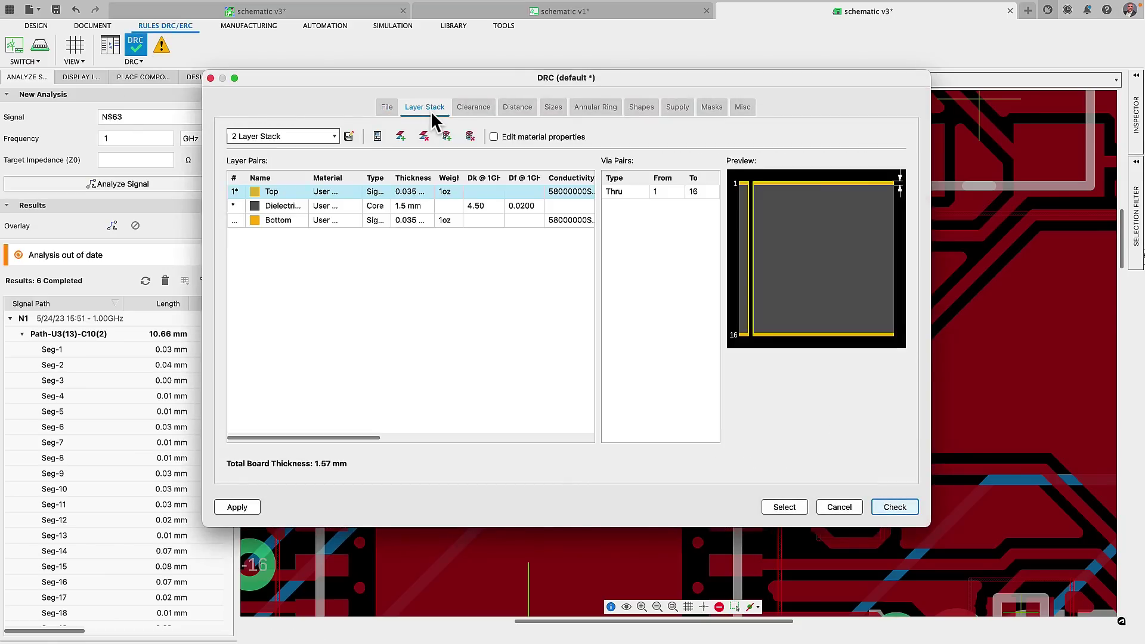
pyautogui.click(469, 108)
pyautogui.click(460, 181)
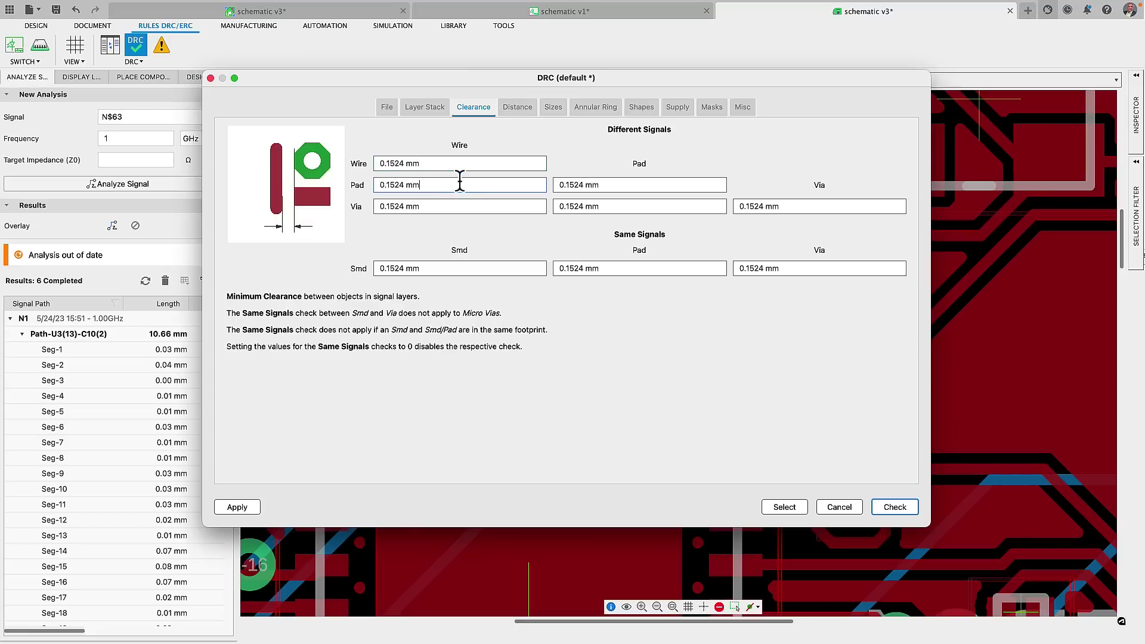
pyautogui.click(482, 269)
pyautogui.click(608, 206)
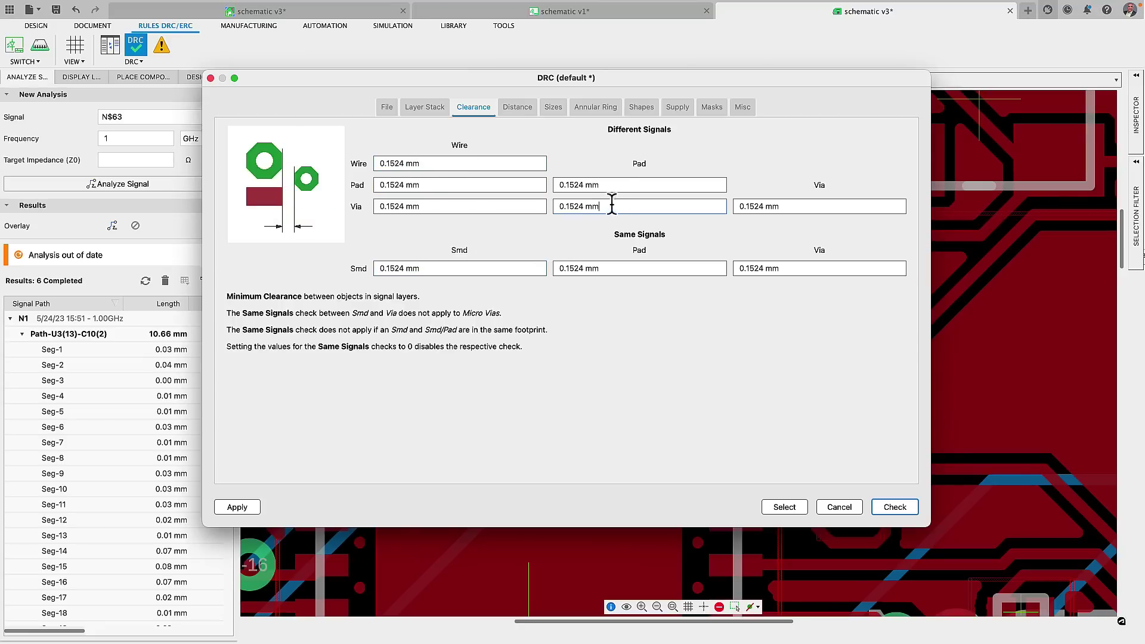
pyautogui.click(623, 186)
pyautogui.click(527, 108)
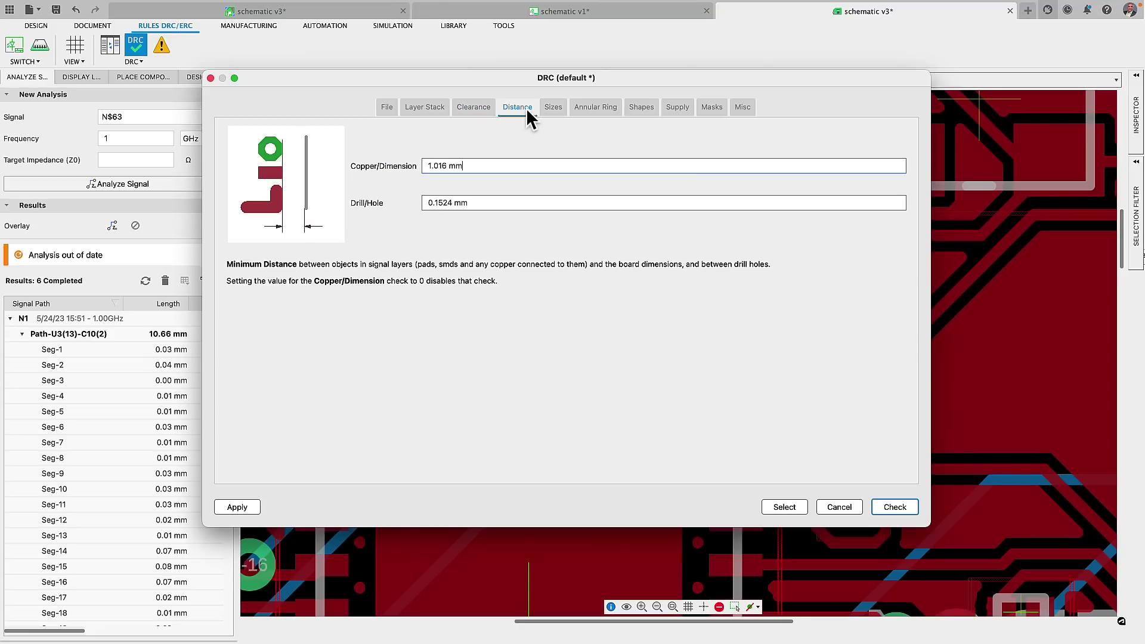
pyautogui.click(552, 107)
pyautogui.click(743, 106)
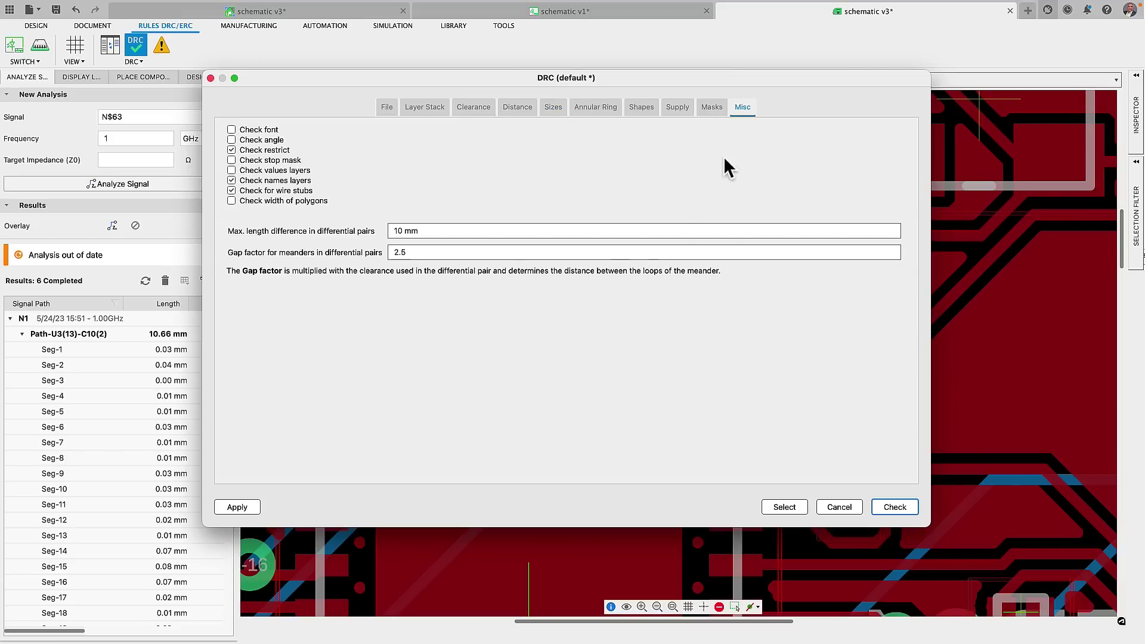
# Apply and run the design rule check, then clear all reported errors.
pyautogui.click(253, 502)
pyautogui.click(875, 510)
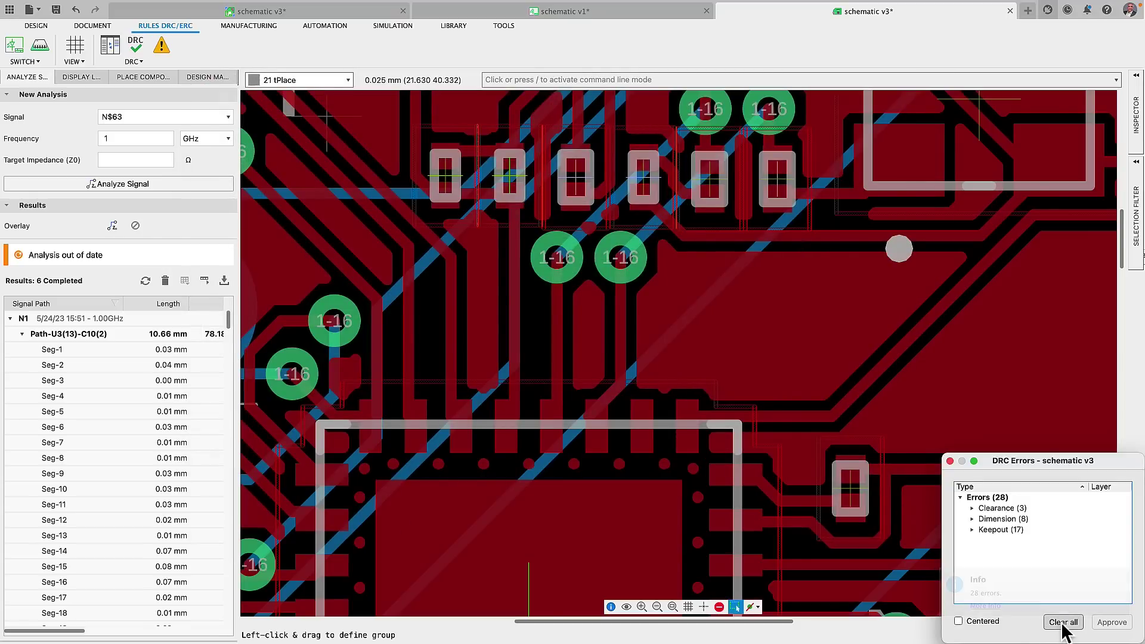
pyautogui.click(1064, 622)
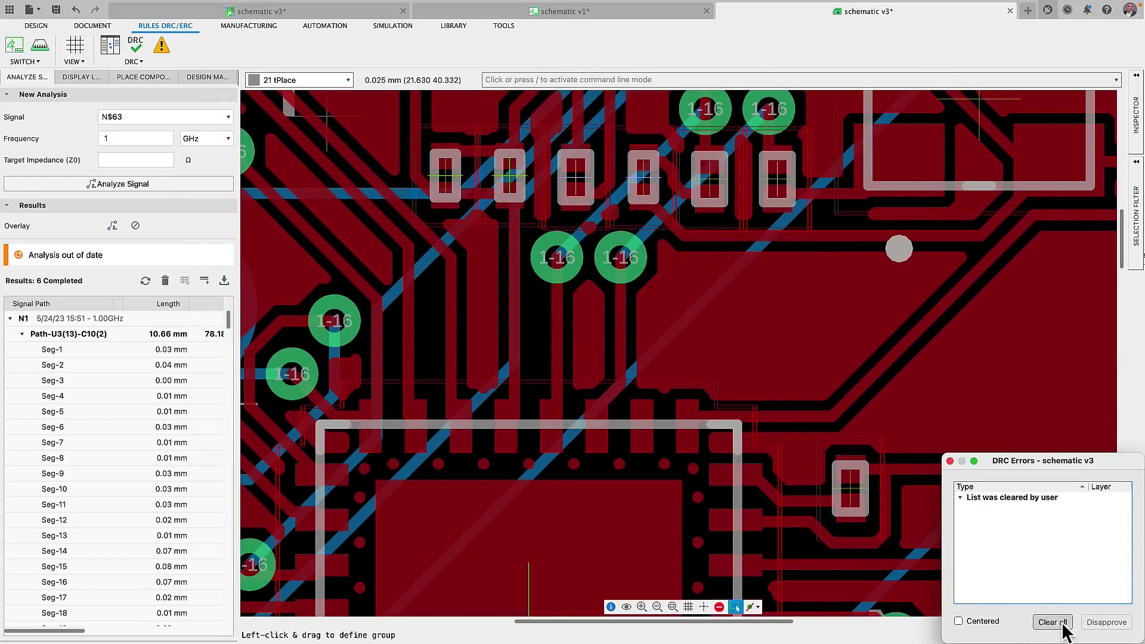
pyautogui.click(951, 461)
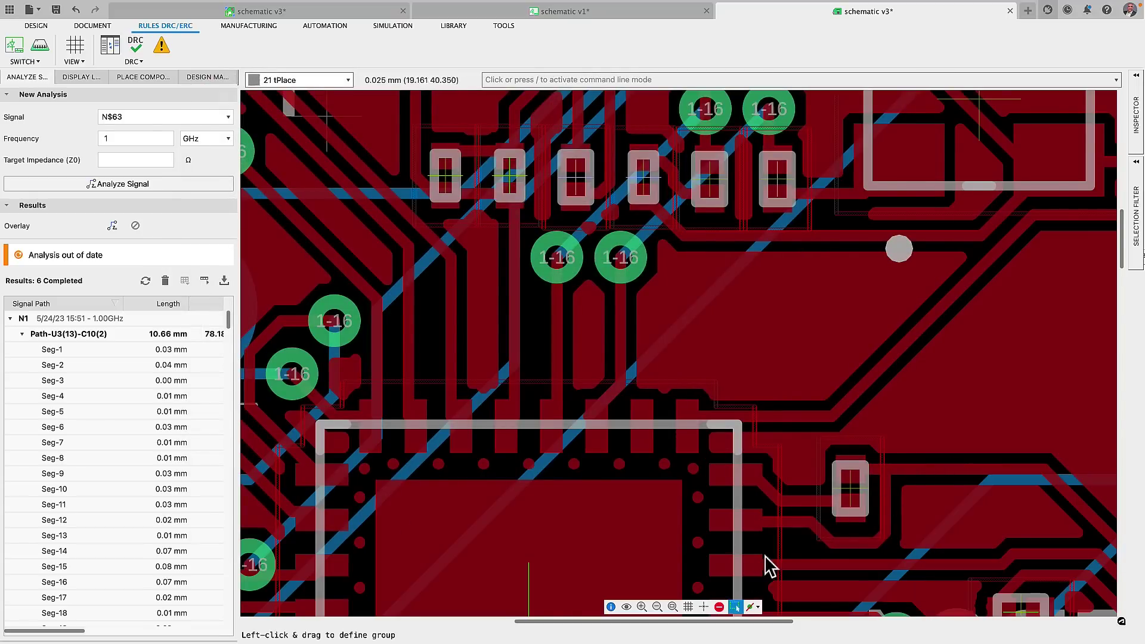
pyautogui.click(673, 607)
# Set the routing mode to Ignore Violators and pick up the header pads.
pyautogui.click(756, 607)
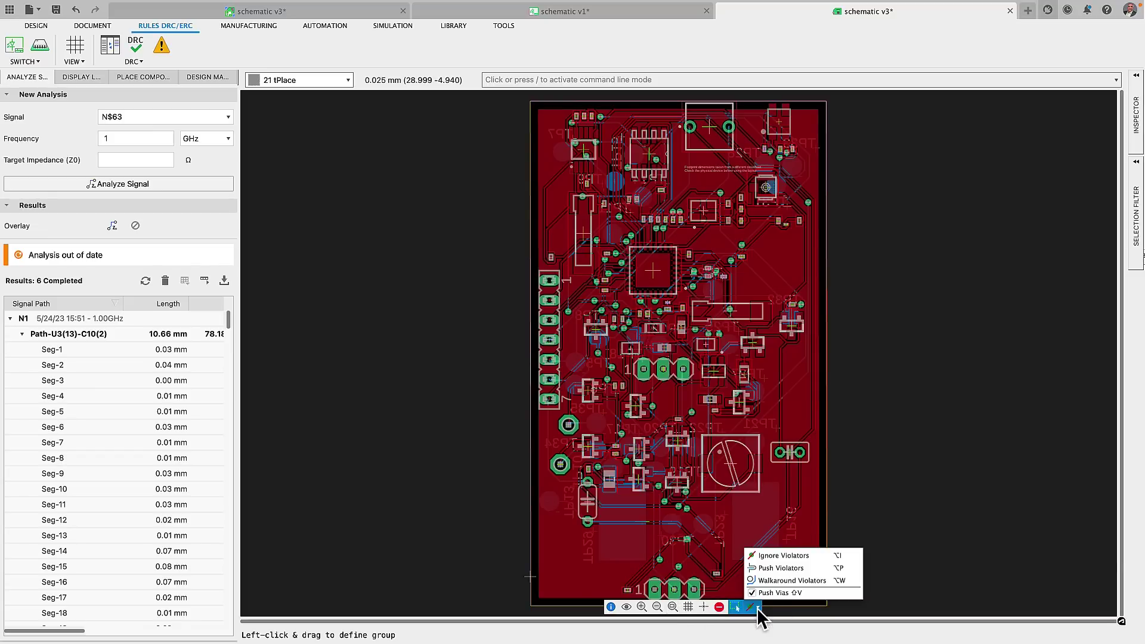
pyautogui.click(797, 554)
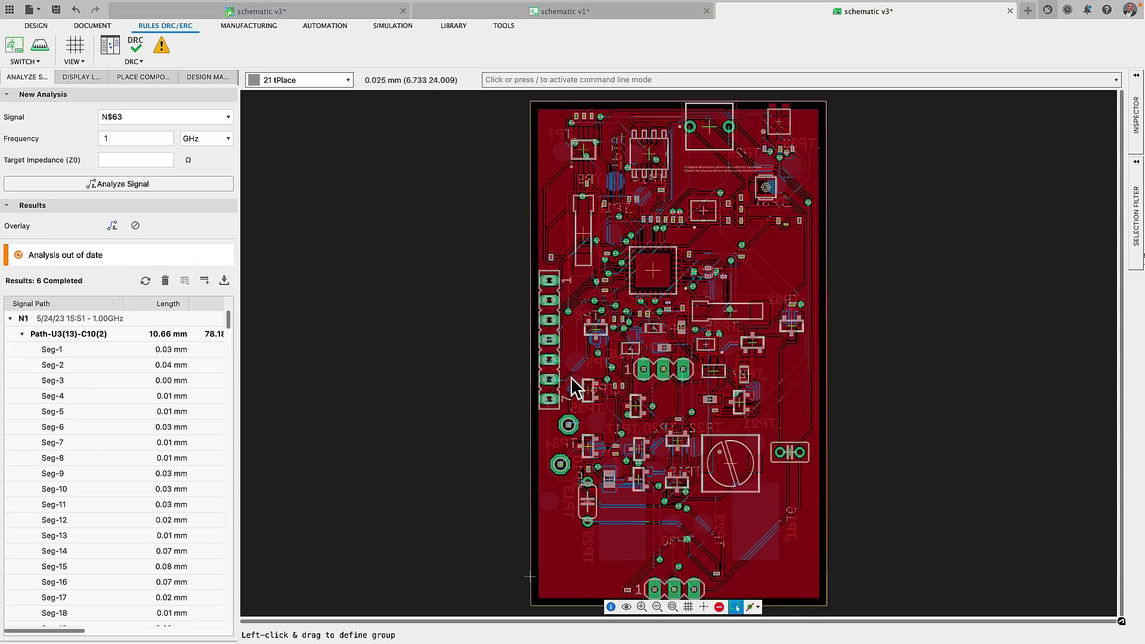
pyautogui.scroll(5, 548, 346)
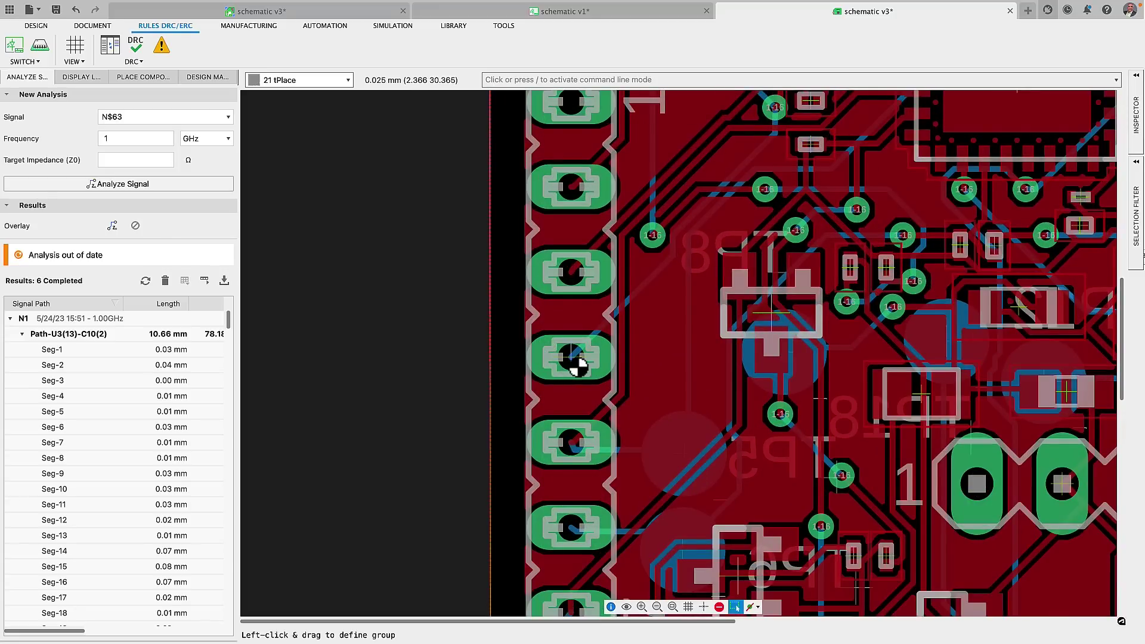
pyautogui.click(569, 361)
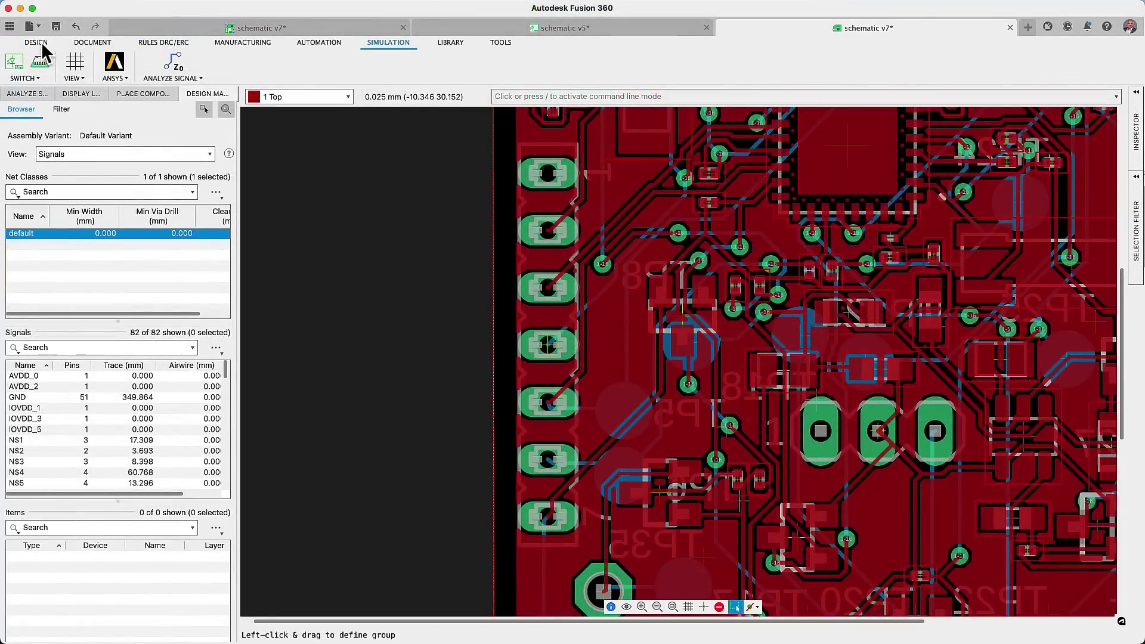
# Switch to schematic v5 and briefly open then close the net label settings.
pyautogui.click(40, 46)
pyautogui.click(456, 28)
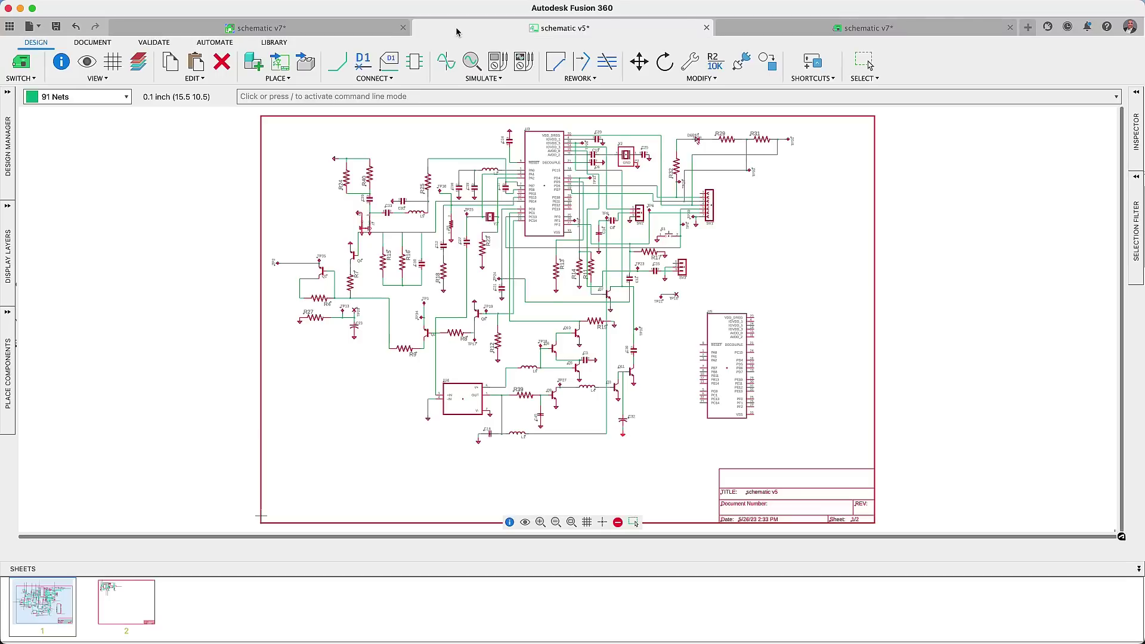
pyautogui.click(380, 77)
pyautogui.click(353, 151)
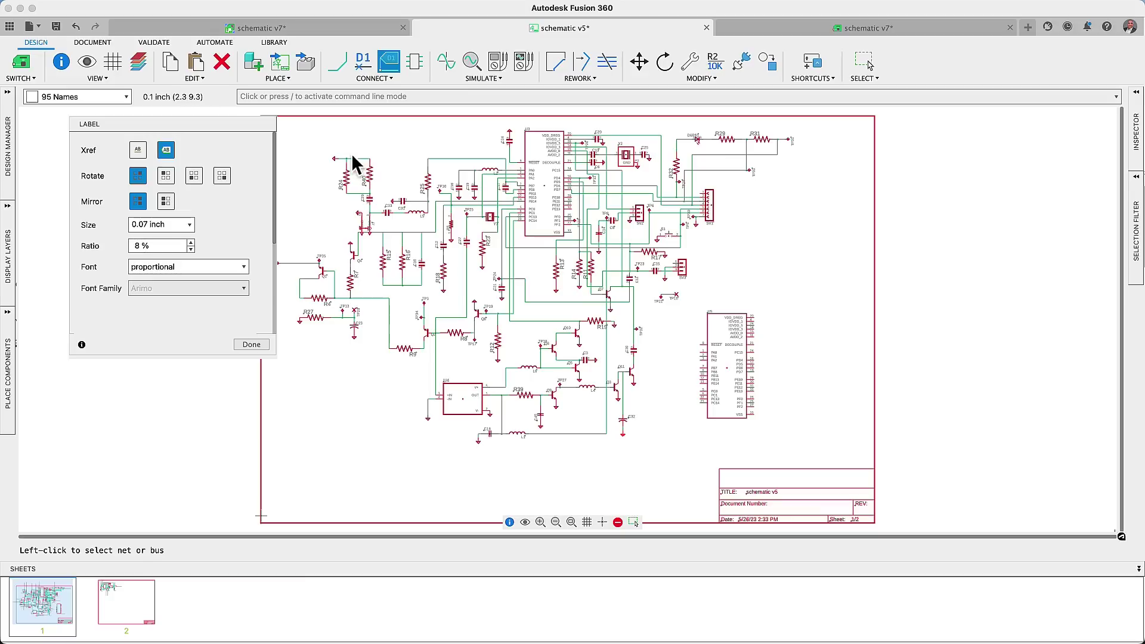
pyautogui.click(252, 344)
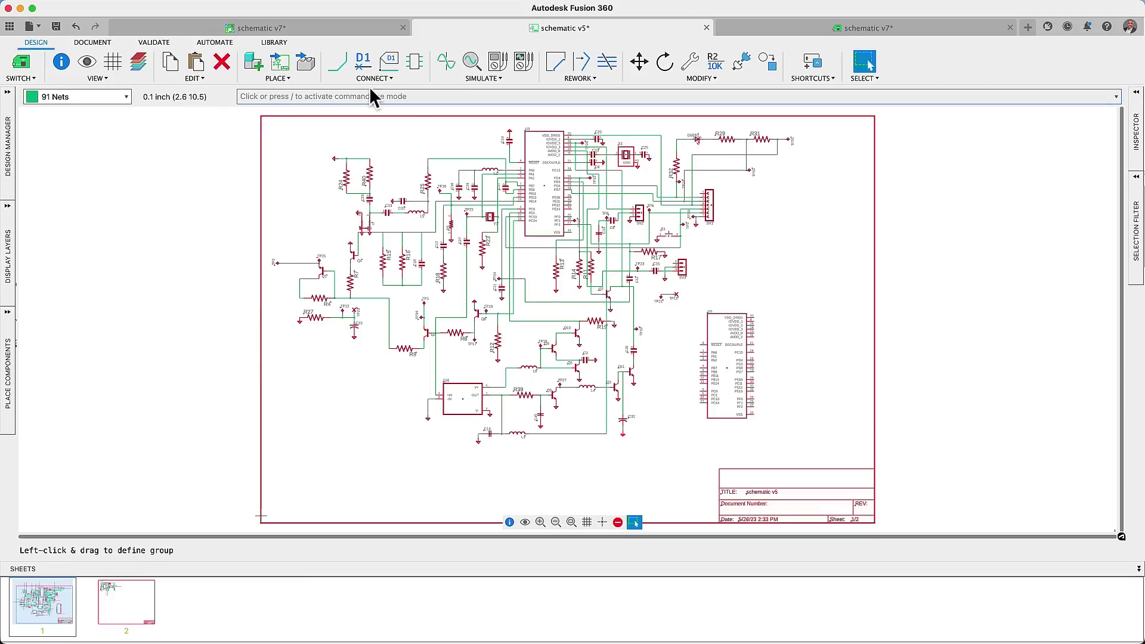
# Break out U5's IOVDD_1, IOVDD_5, VDD_DREG and VSS power pins.
pyautogui.click(372, 78)
pyautogui.scroll(5, 732, 368)
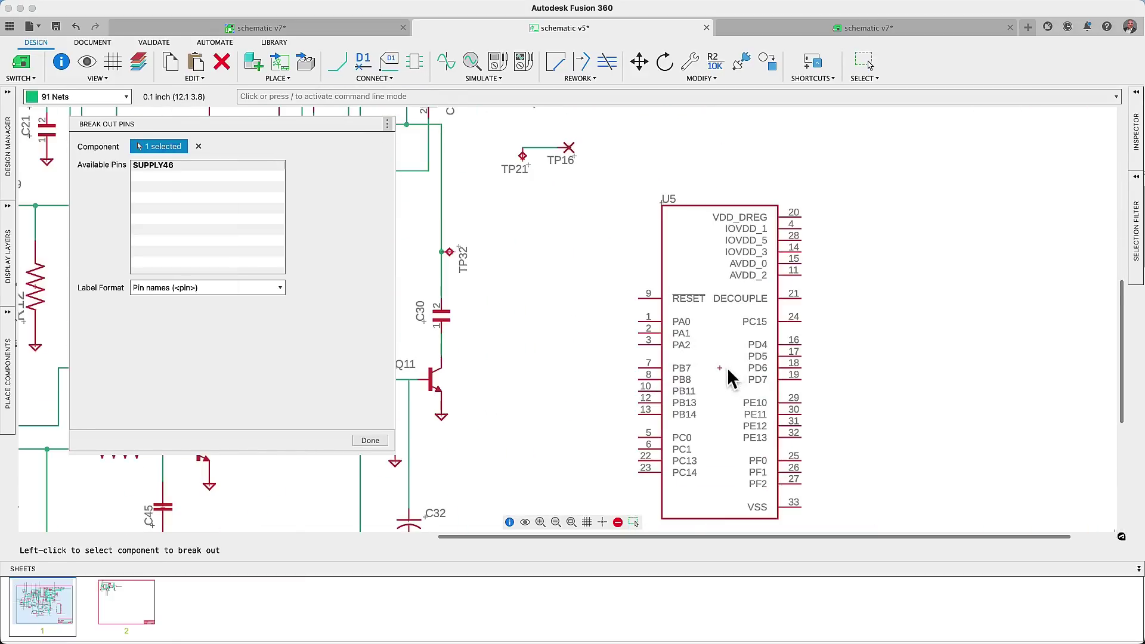
pyautogui.click(720, 369)
pyautogui.click(151, 236)
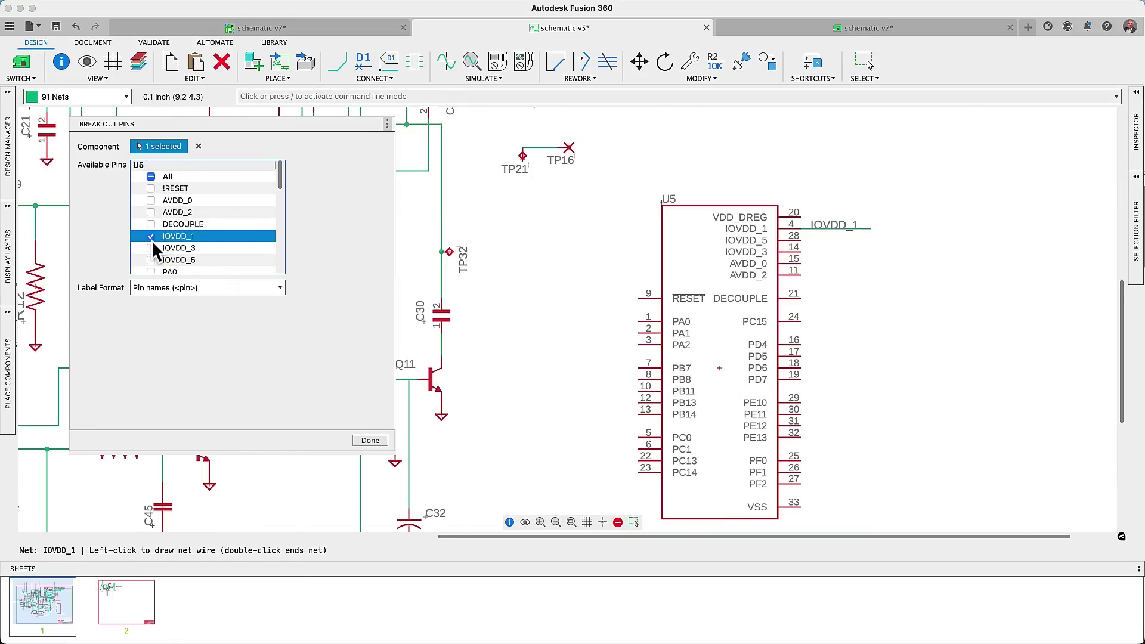
pyautogui.click(151, 260)
pyautogui.scroll(-10, 151, 260)
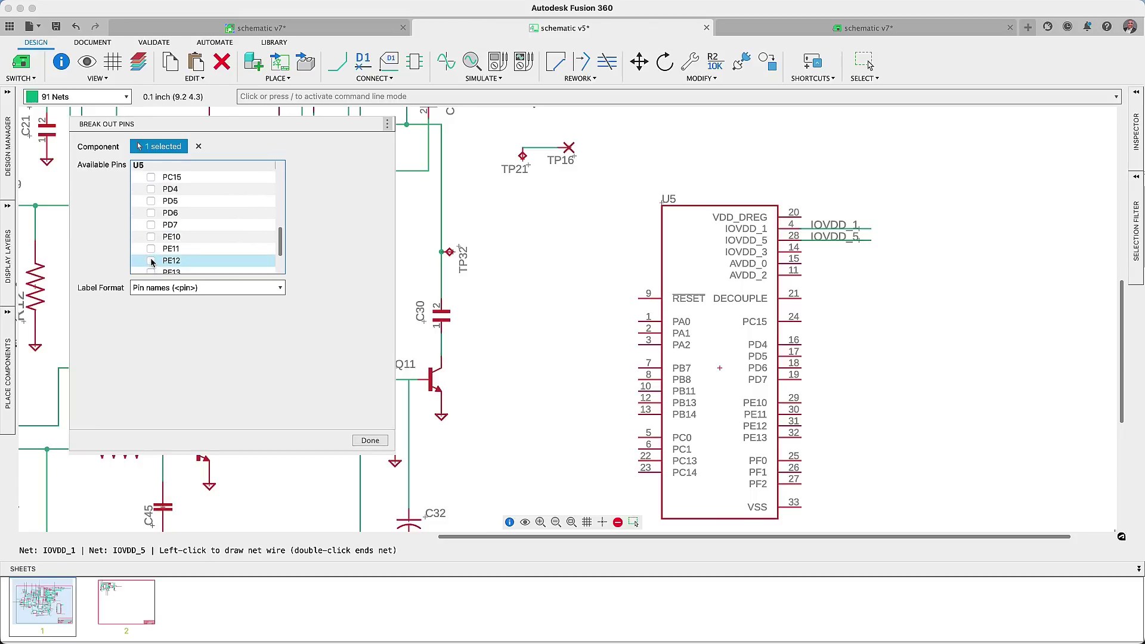
pyautogui.click(151, 256)
pyautogui.click(151, 267)
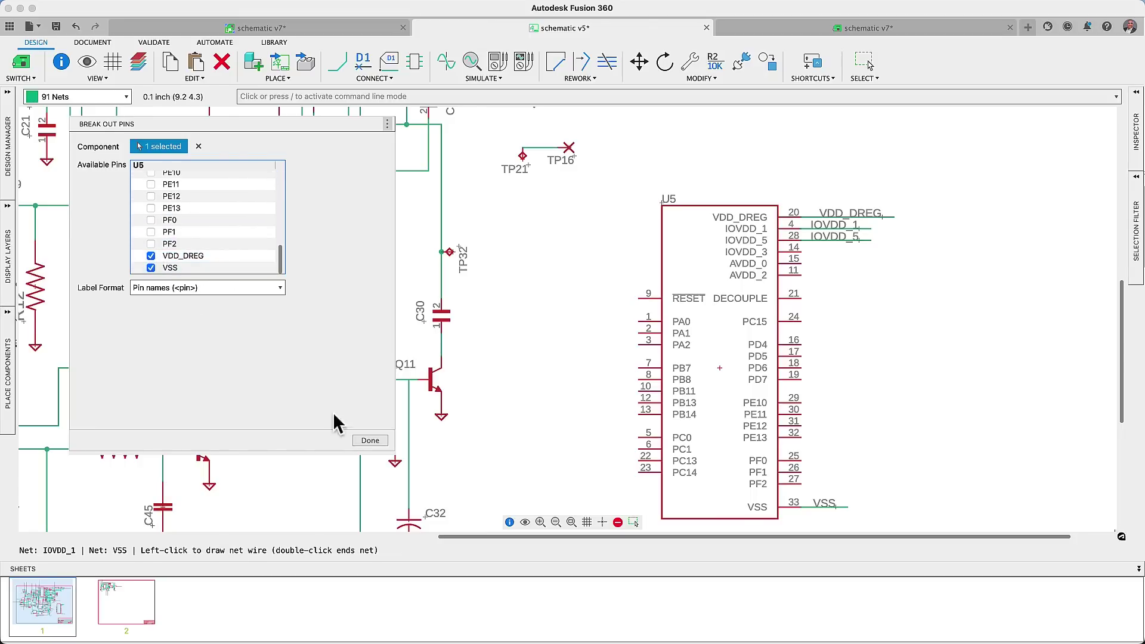
pyautogui.click(370, 441)
# Reopen then close the net label settings, and start Break Out Pins on U5 again.
pyautogui.click(375, 79)
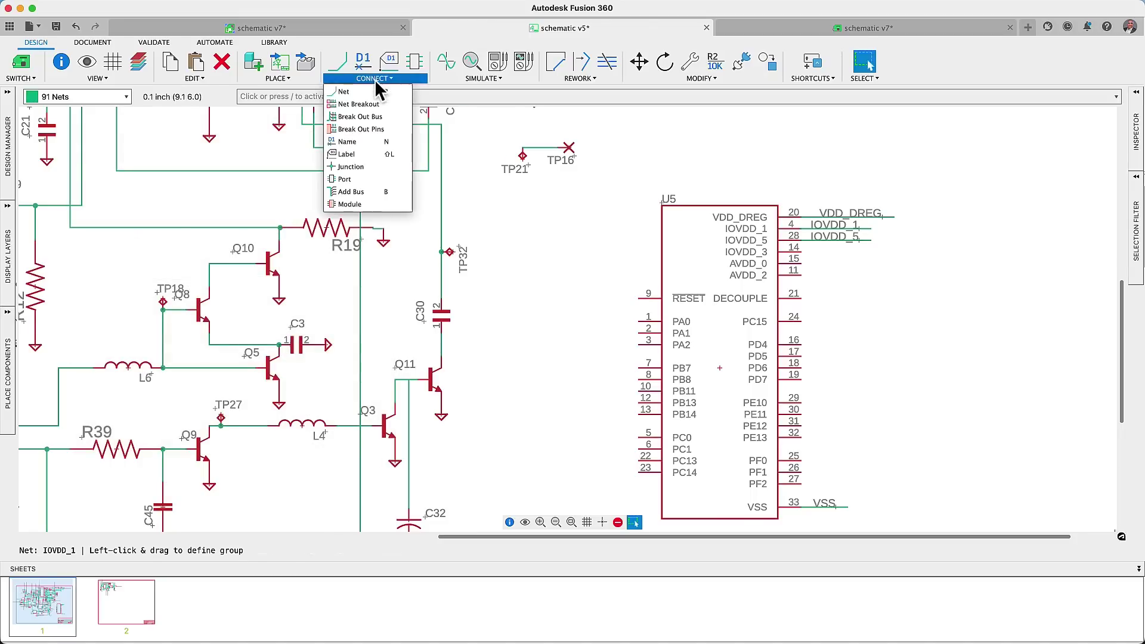
pyautogui.click(394, 147)
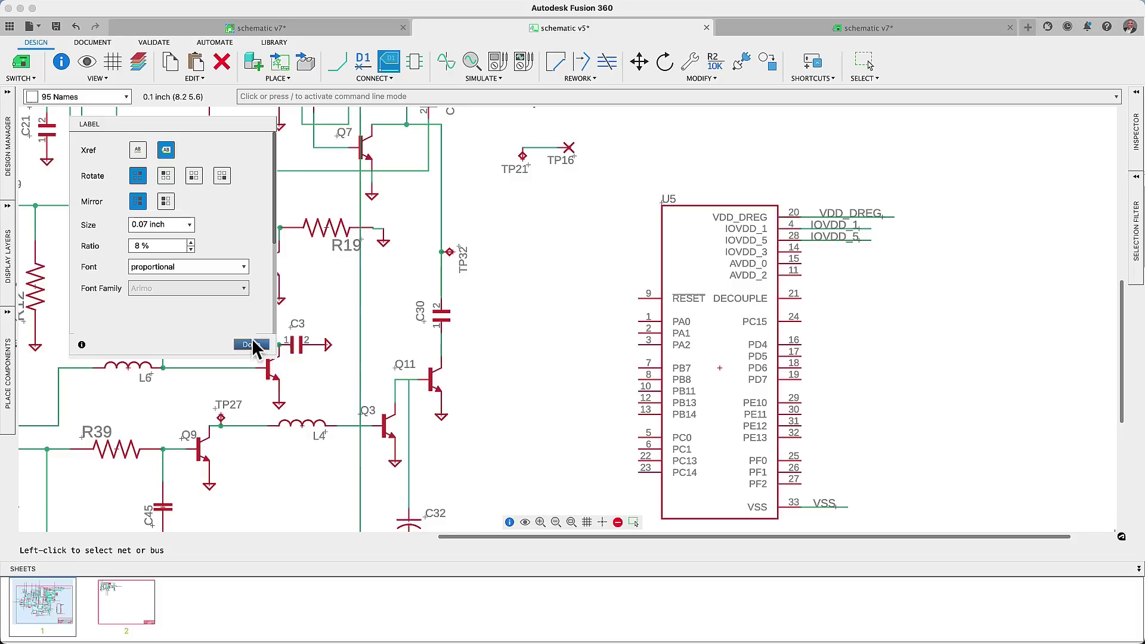
pyautogui.click(252, 345)
pyautogui.scroll(1, 341, 258)
pyautogui.click(378, 78)
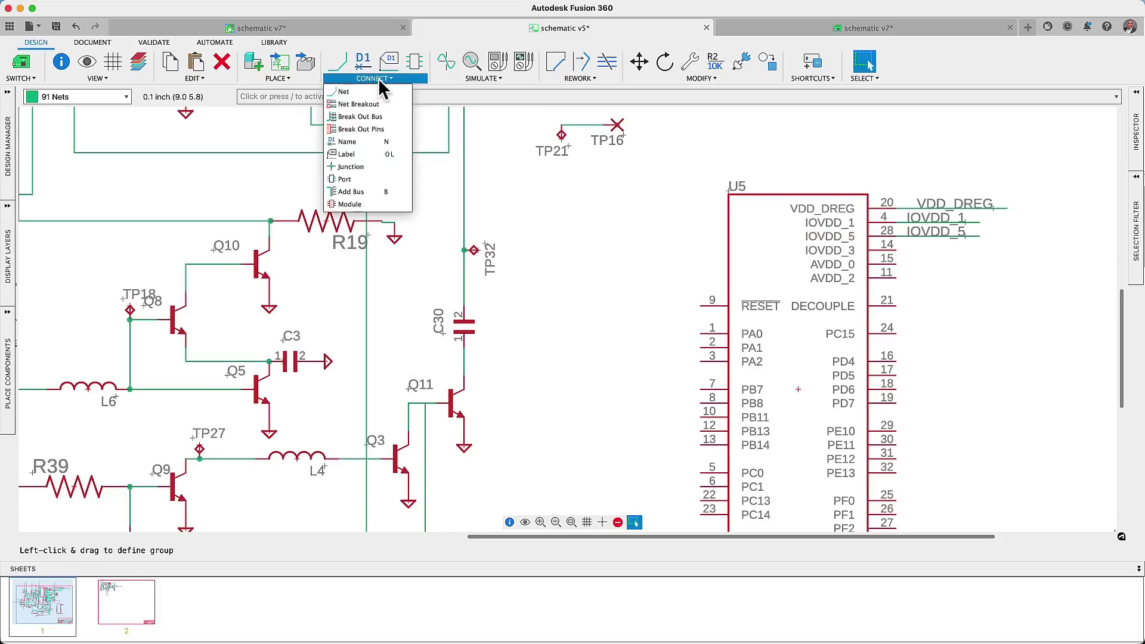
pyautogui.click(367, 133)
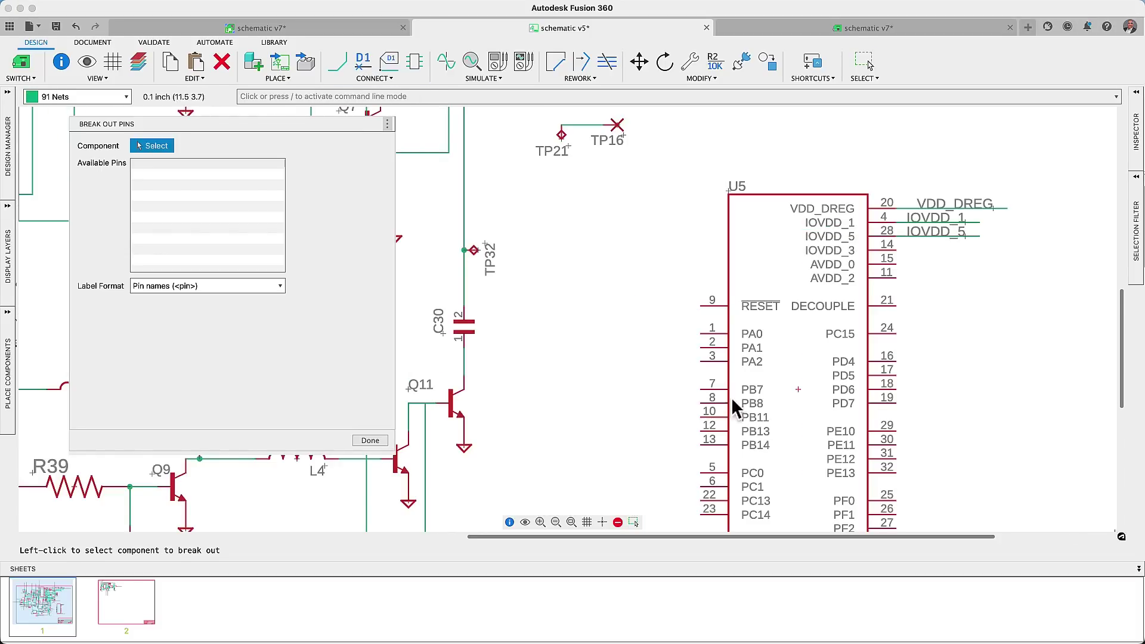
pyautogui.click(798, 397)
pyautogui.scroll(1, 633, 345)
pyautogui.moveTo(281, 187); pyautogui.dragTo(270, 238)
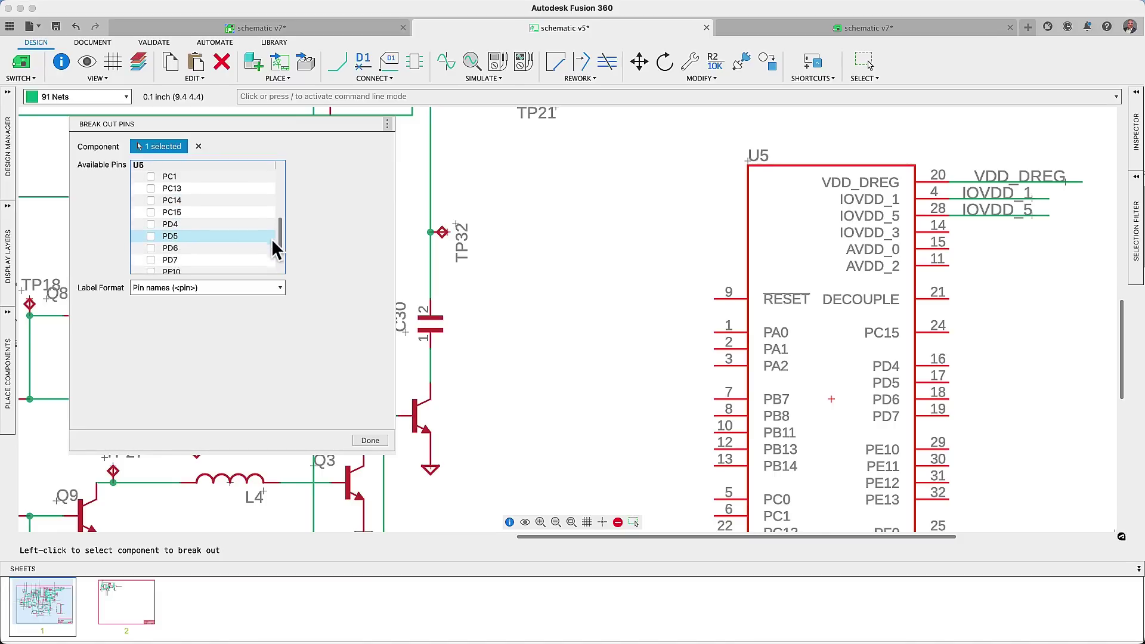
# Tick PD4, PD6, PE10 and PE12 and set the label format to Pin names.
pyautogui.click(150, 199)
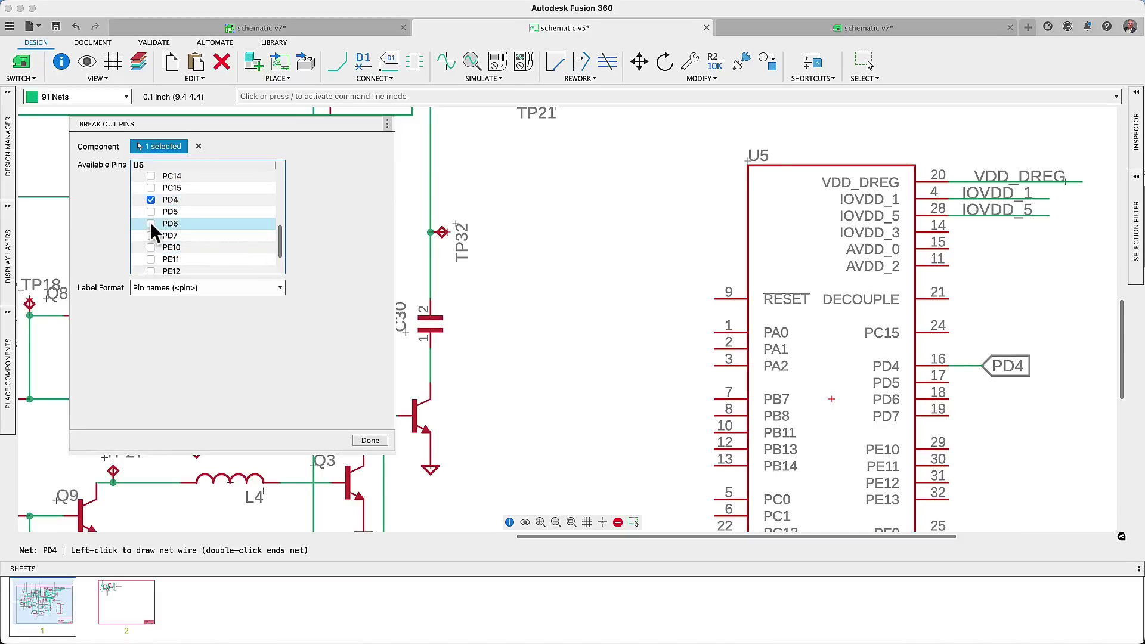
pyautogui.click(151, 223)
pyautogui.click(151, 247)
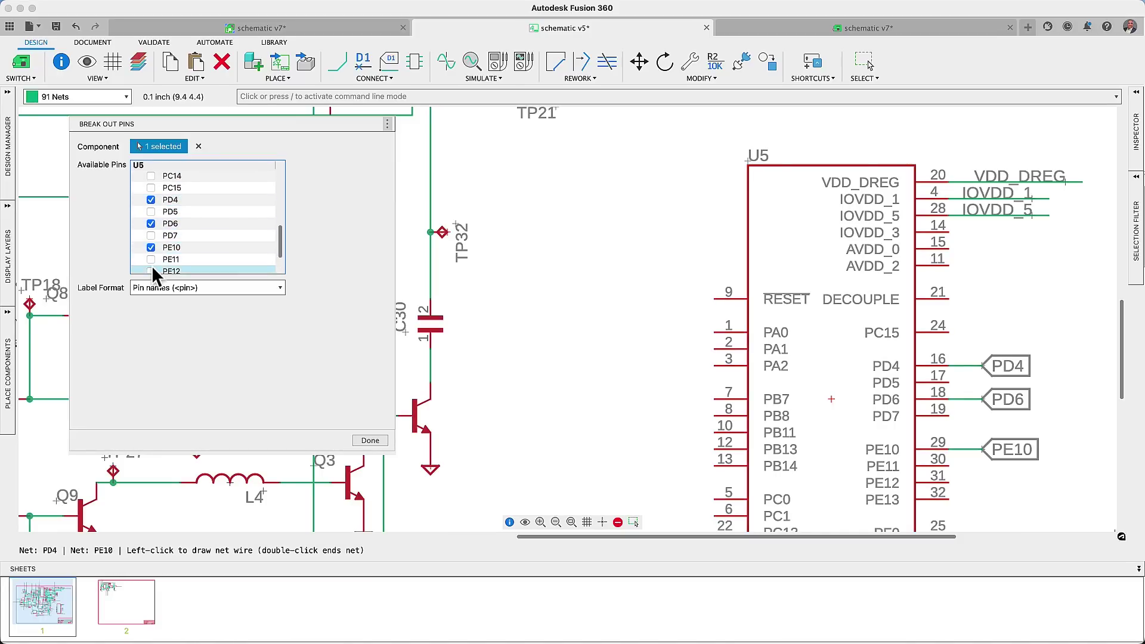
pyautogui.click(152, 268)
pyautogui.click(279, 288)
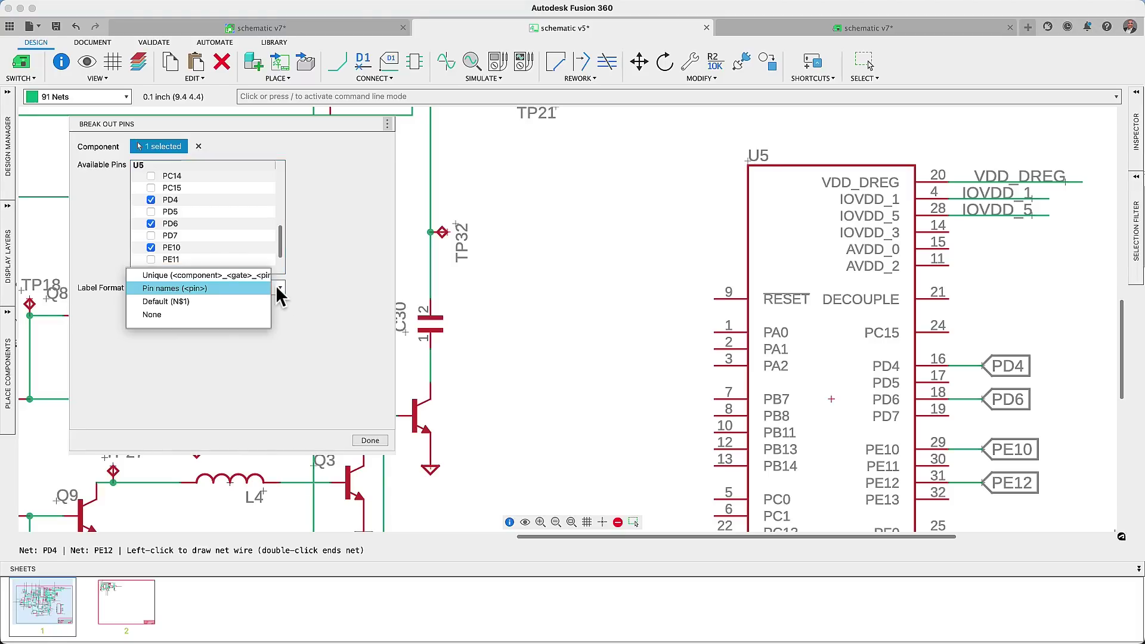
pyautogui.click(262, 275)
pyautogui.click(279, 288)
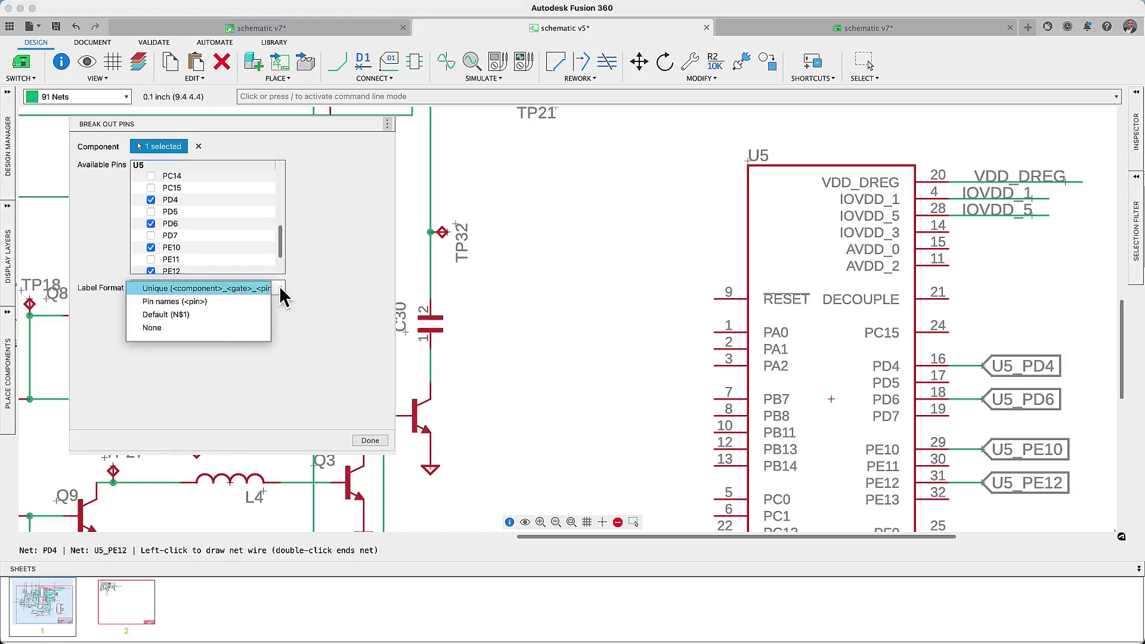
pyautogui.click(257, 301)
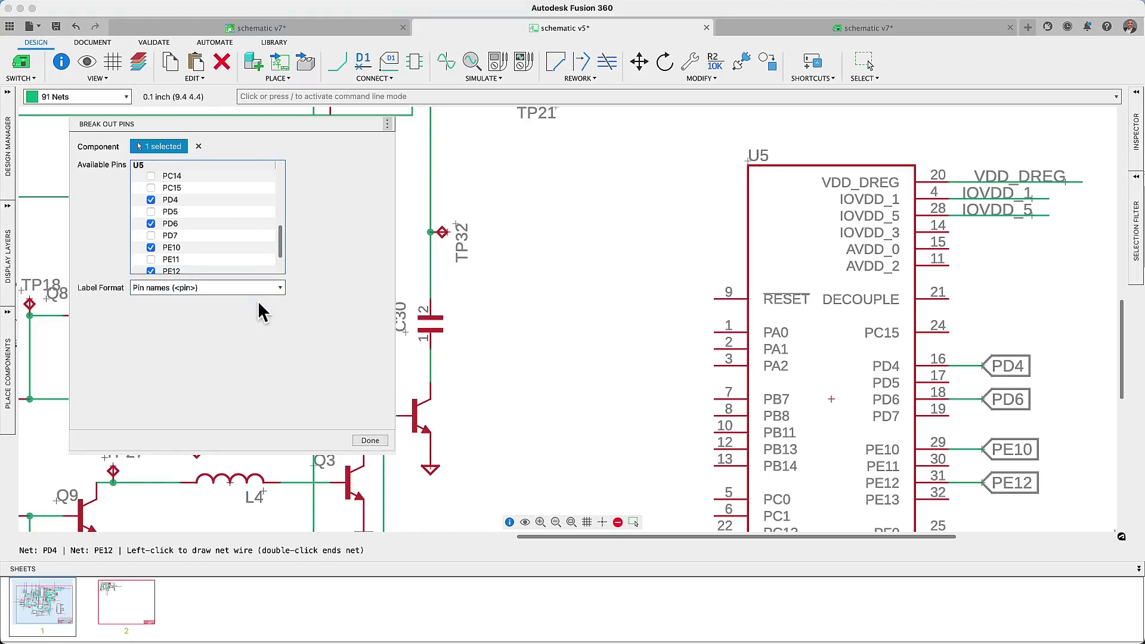
# Finish the U5 break-out, push the schematic v8 board to a 3D PCB, and view it from the front.
pyautogui.click(370, 440)
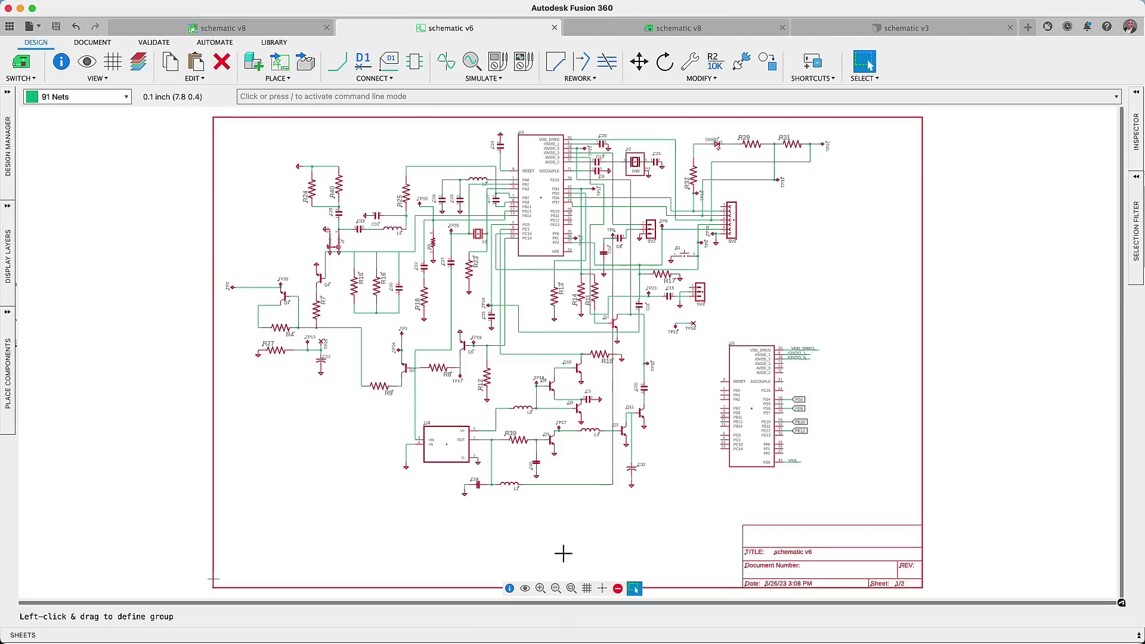
pyautogui.click(618, 31)
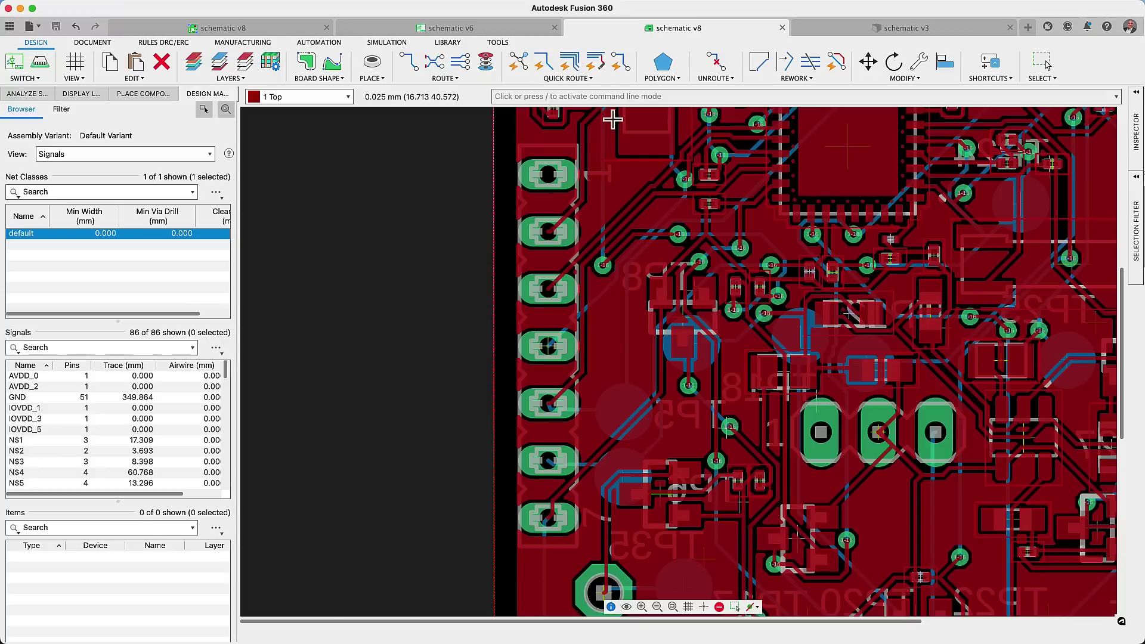
pyautogui.click(674, 607)
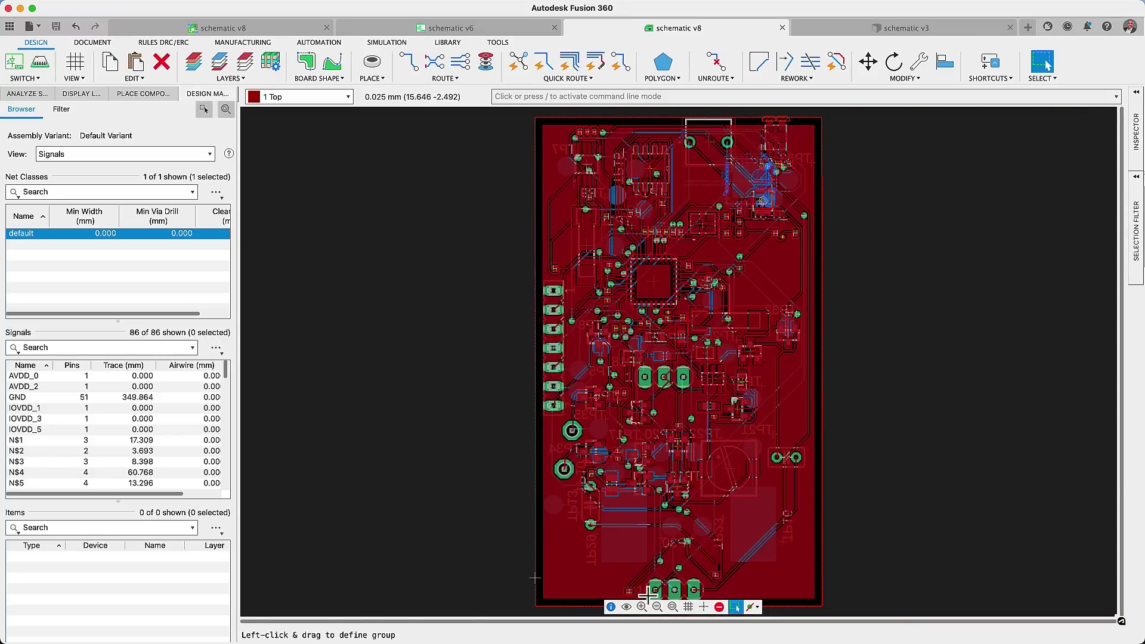
pyautogui.click(40, 64)
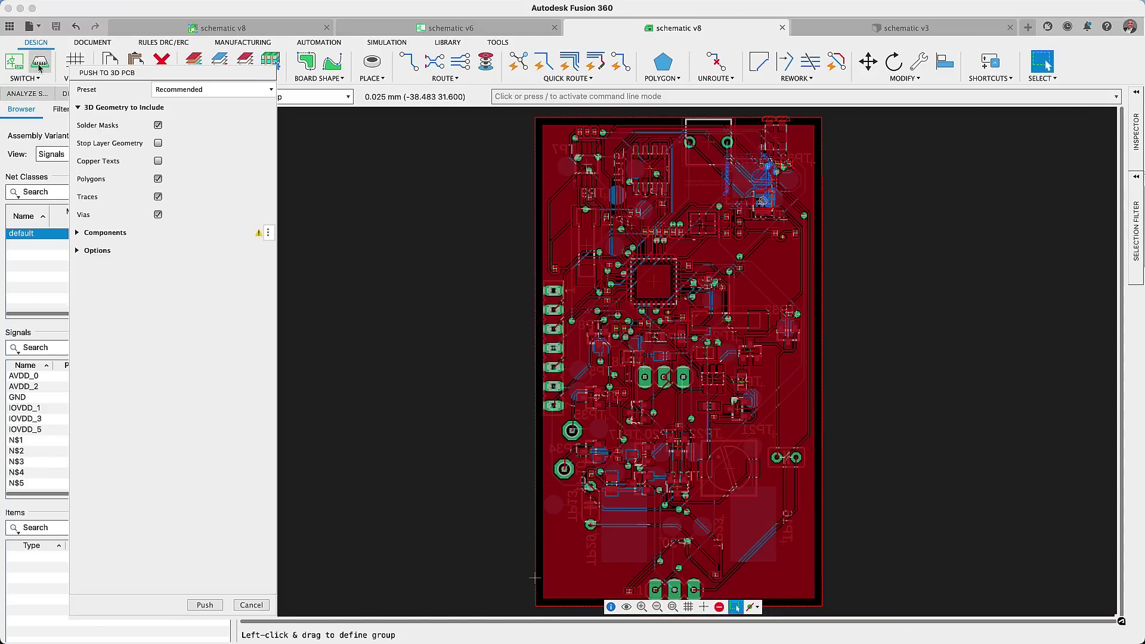
pyautogui.click(213, 607)
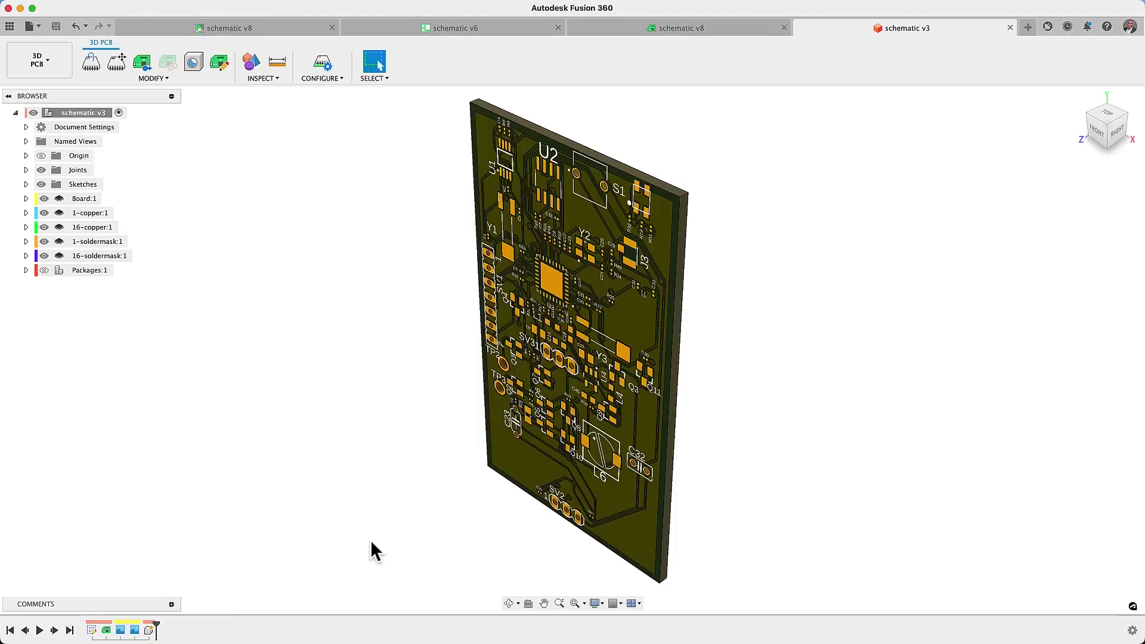
pyautogui.click(1098, 131)
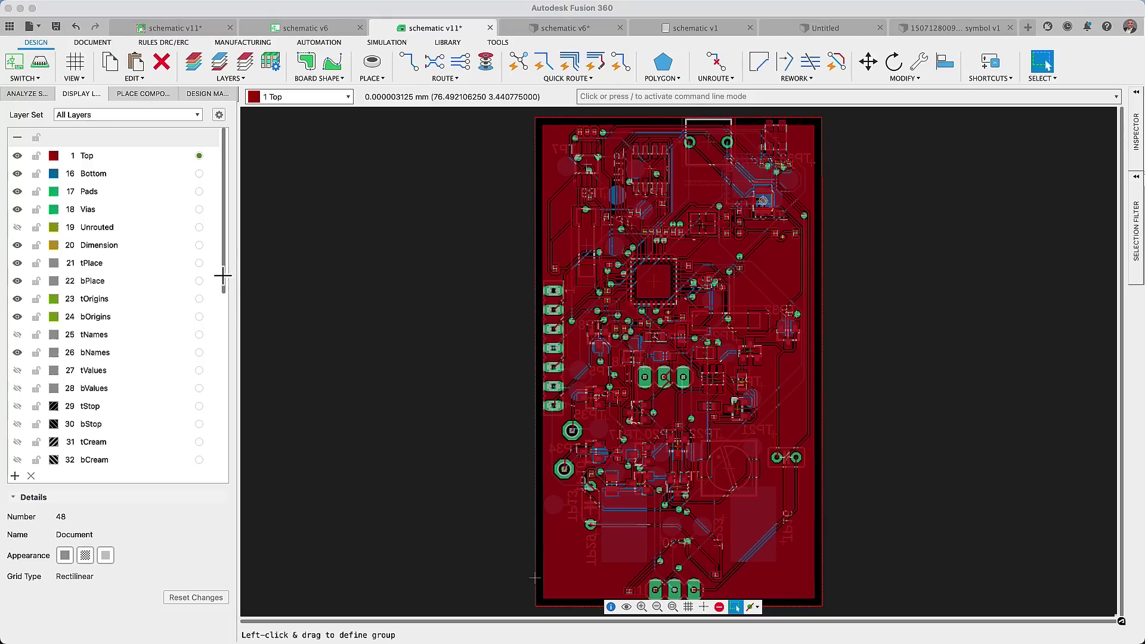
# Show layer 48 Document and make it the active layer.
pyautogui.moveTo(222, 275); pyautogui.dragTo(216, 443)
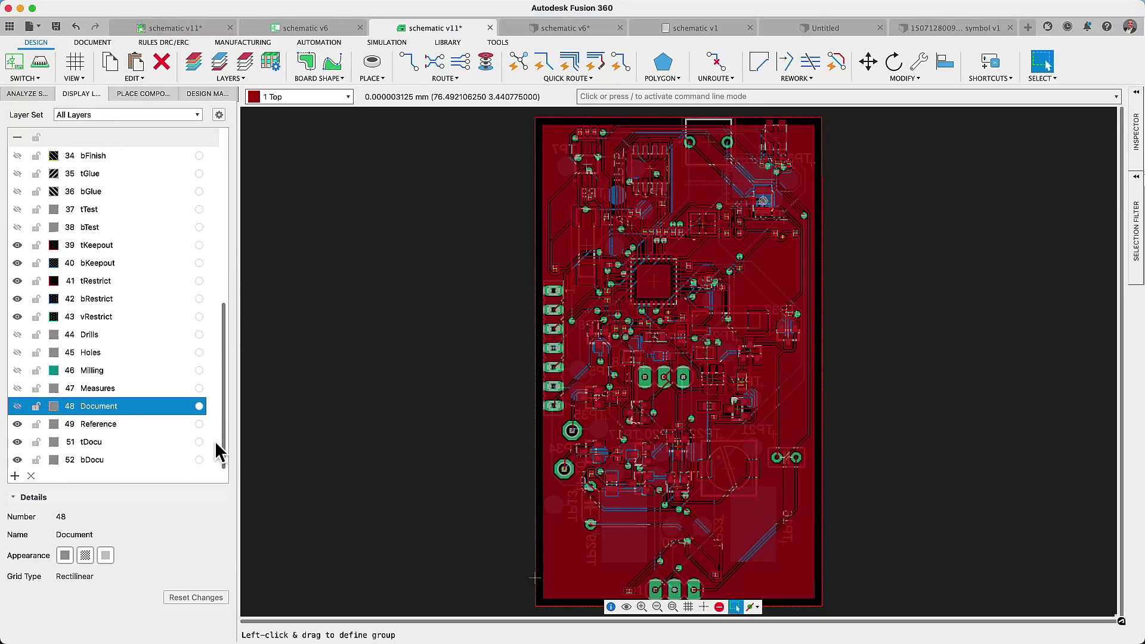
pyautogui.click(18, 406)
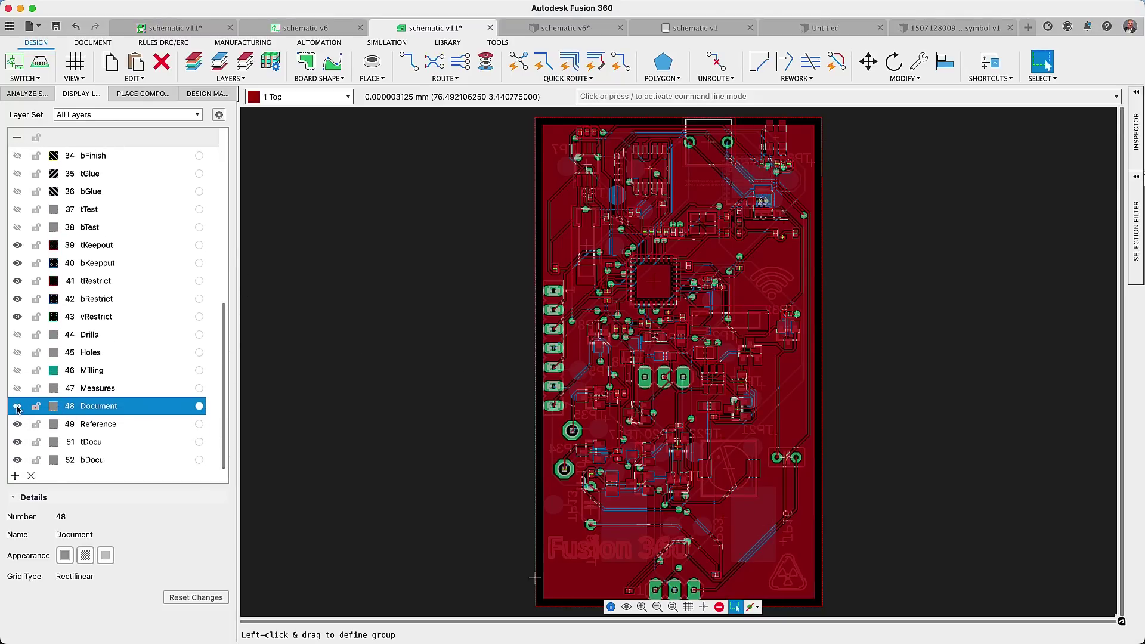
pyautogui.click(199, 407)
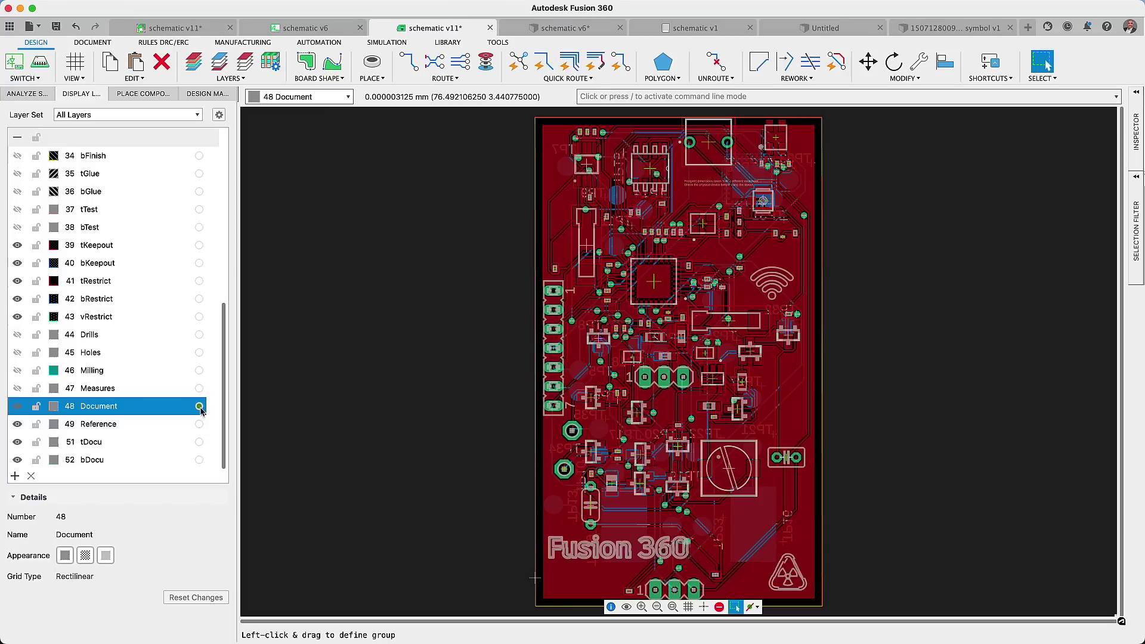
# Add the Document layer to the Top Silkscreen layer set and save.
pyautogui.click(220, 117)
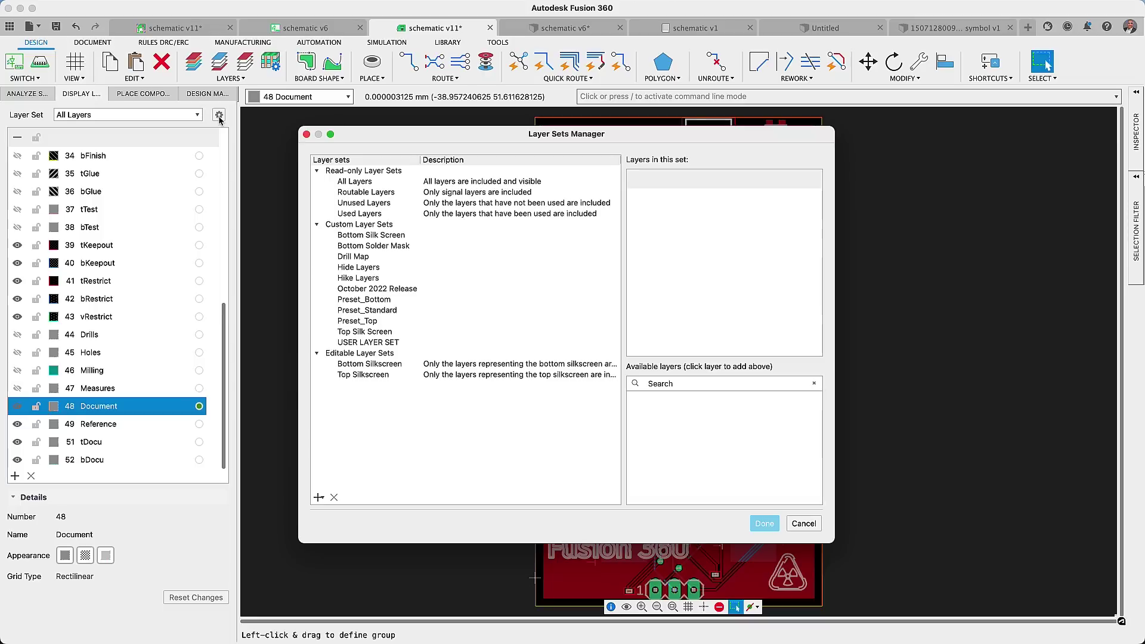
pyautogui.click(364, 374)
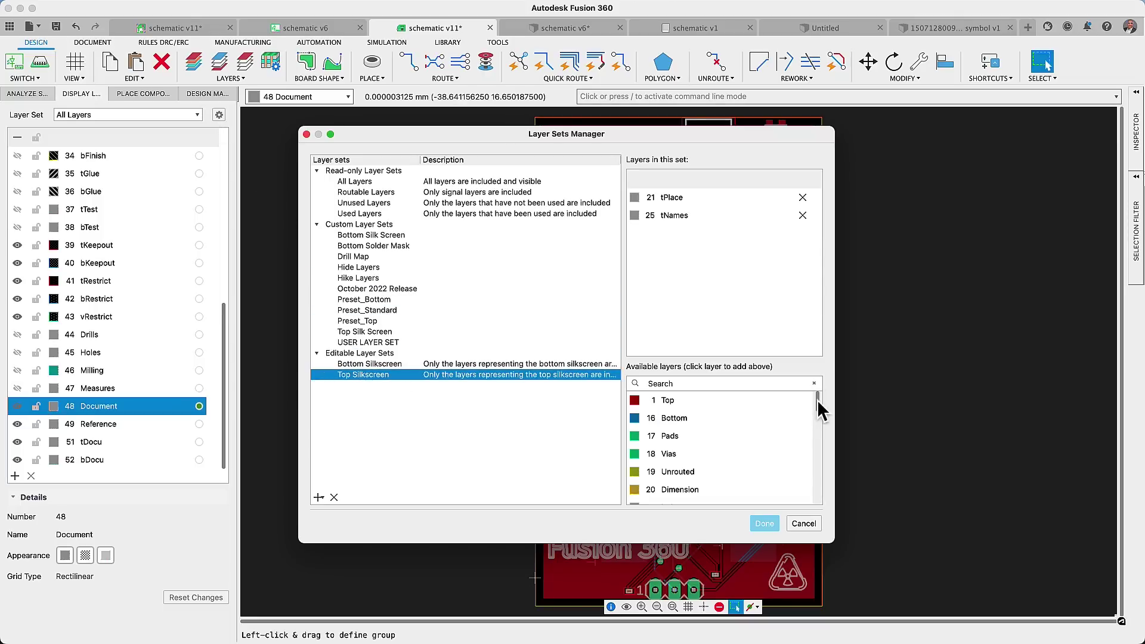
pyautogui.moveTo(818, 403); pyautogui.dragTo(819, 481)
pyautogui.click(755, 475)
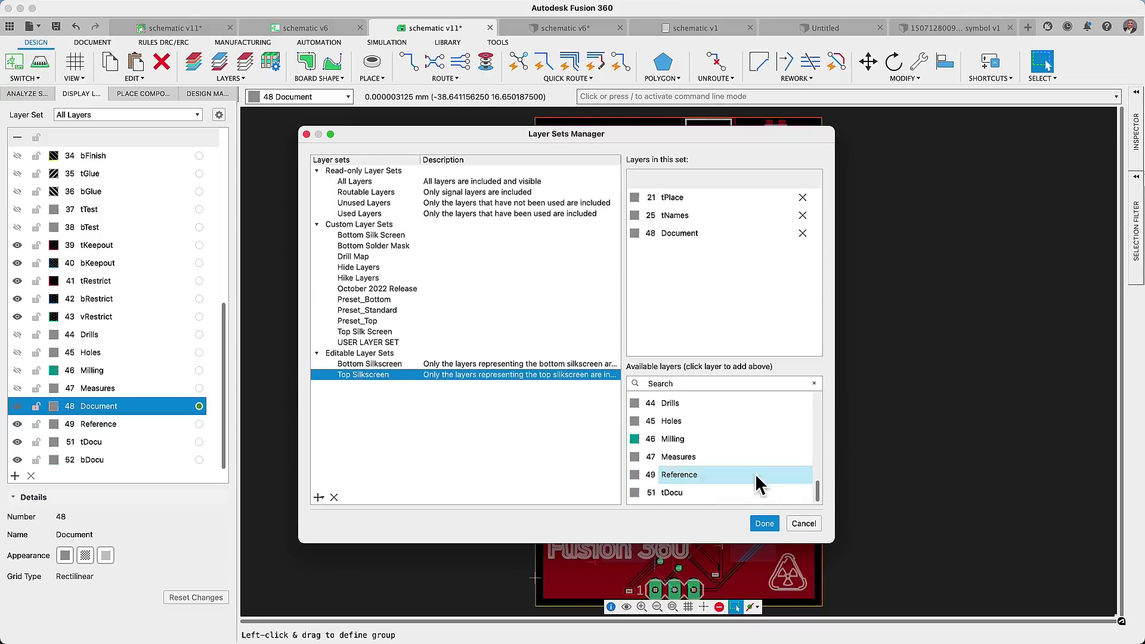
pyautogui.click(764, 524)
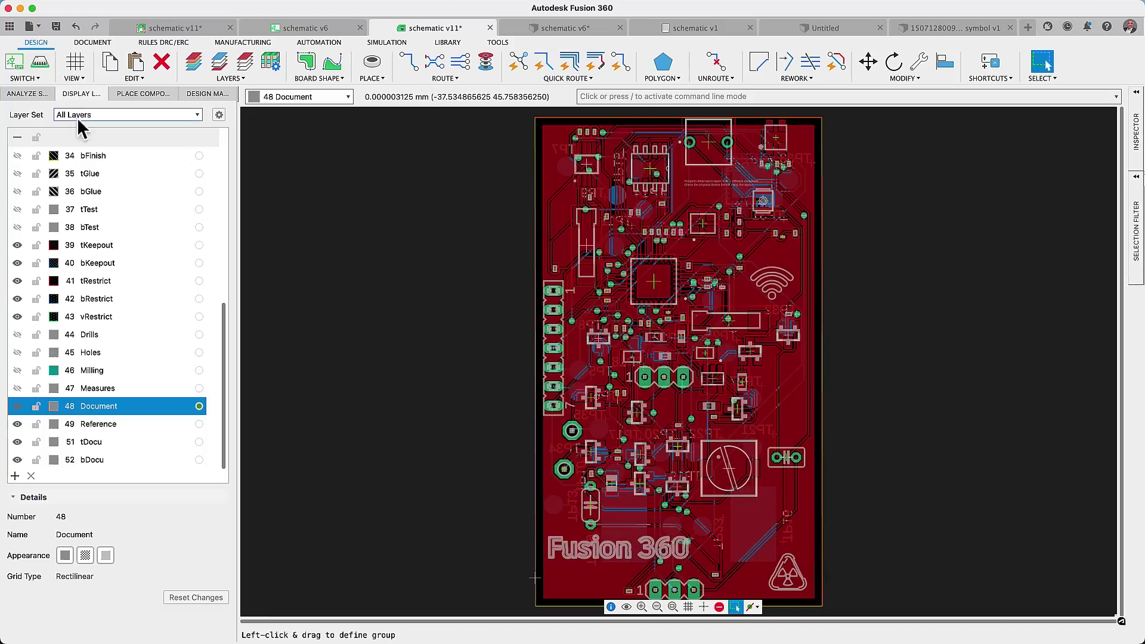
# Push the board to the 3D PCB with the Recommended preset and view it from the front.
pyautogui.click(39, 66)
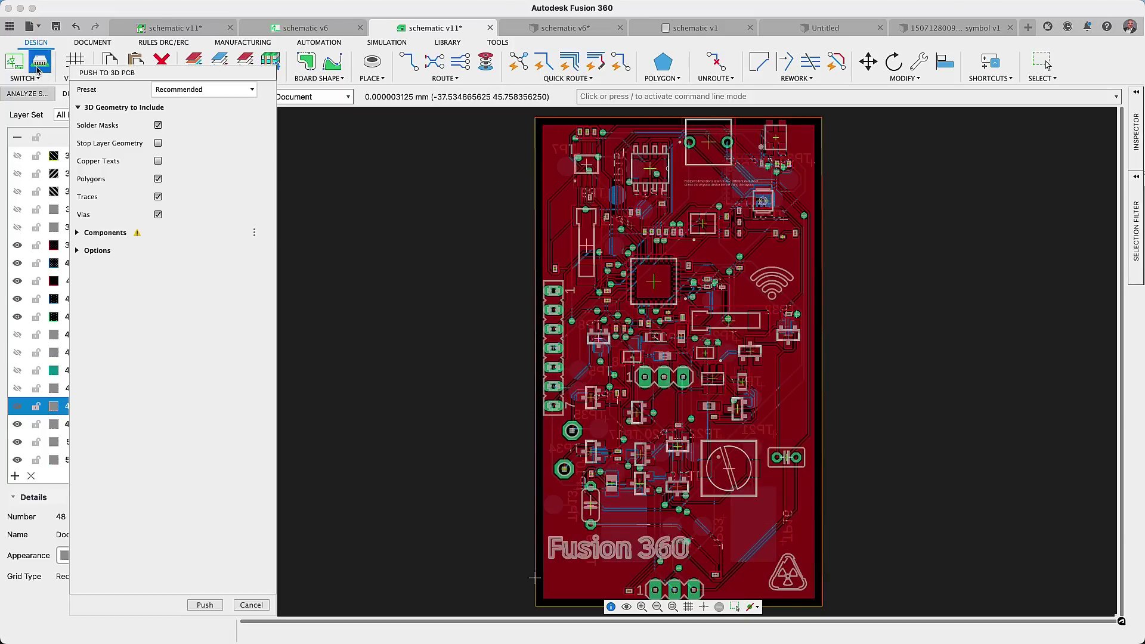
pyautogui.click(191, 606)
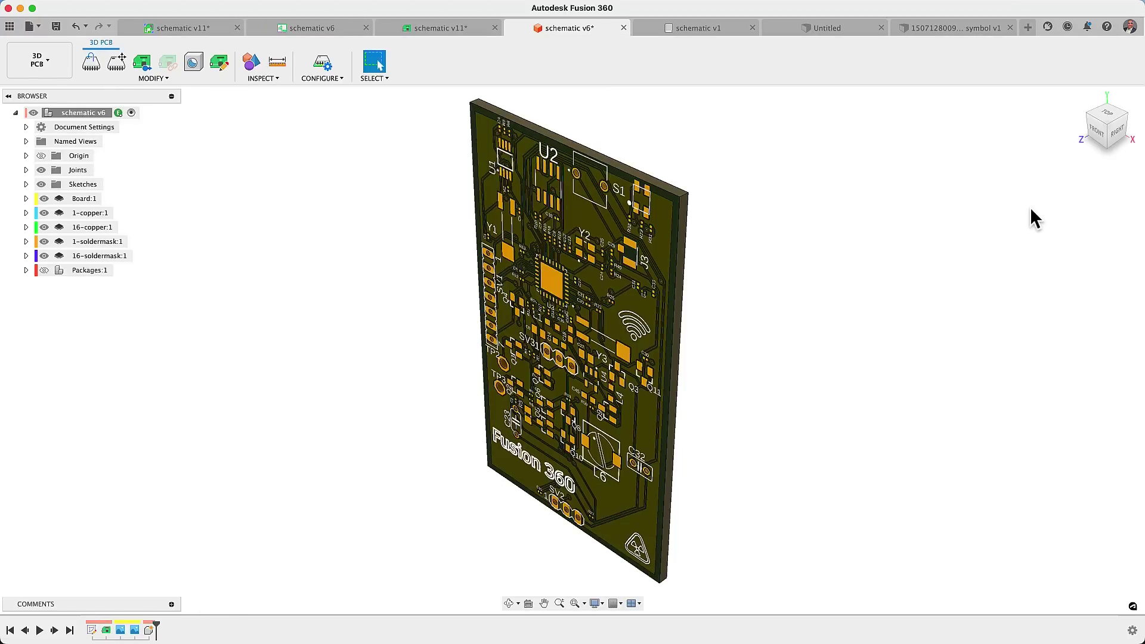
pyautogui.click(1099, 134)
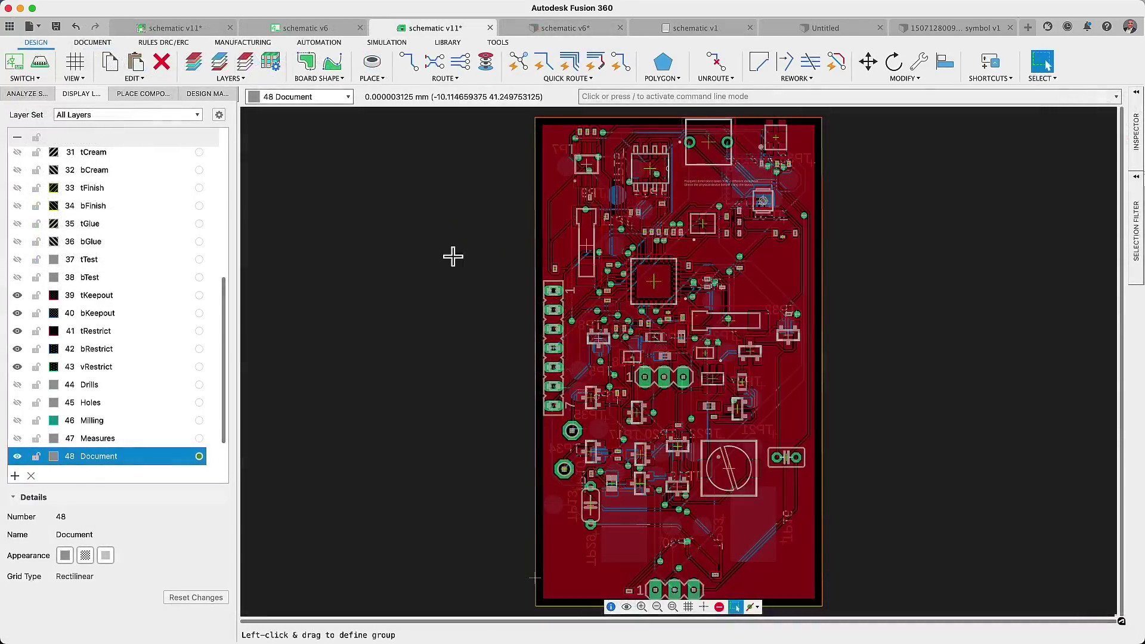
# Start a DXF/DWG insert and select Wifi-Symbol.dxf from the computer.
pyautogui.click(374, 76)
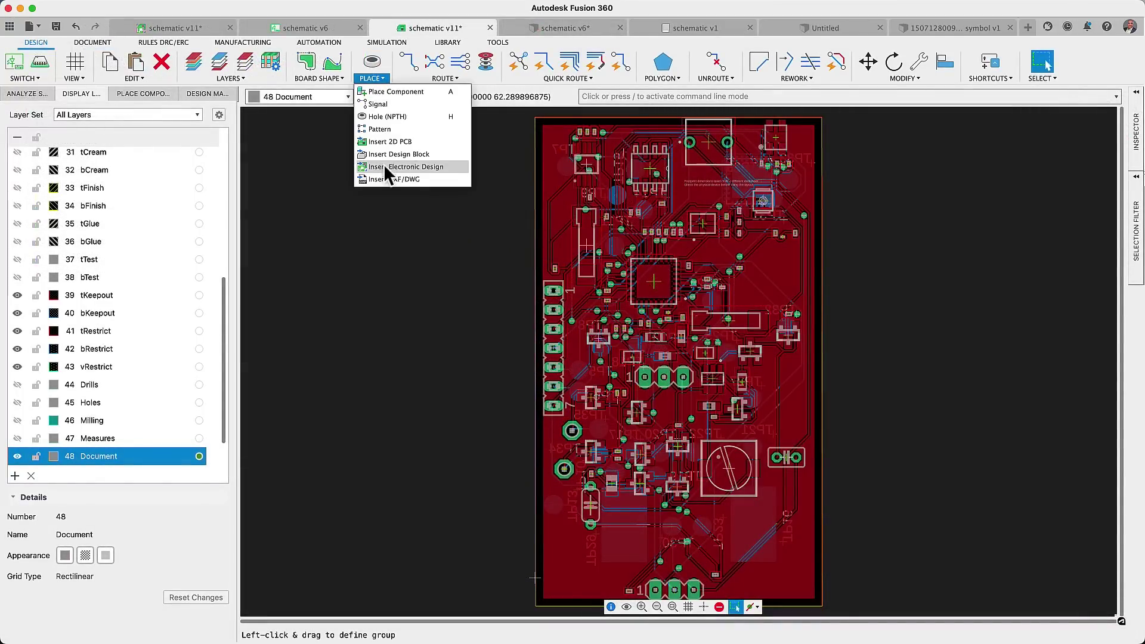
pyautogui.click(388, 179)
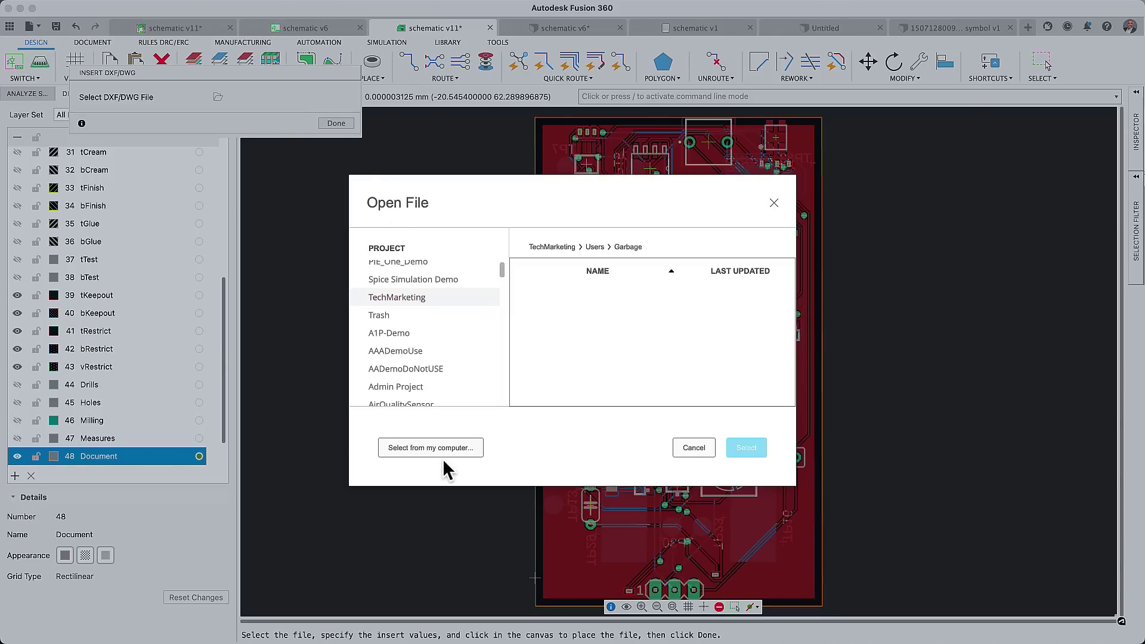
pyautogui.click(443, 452)
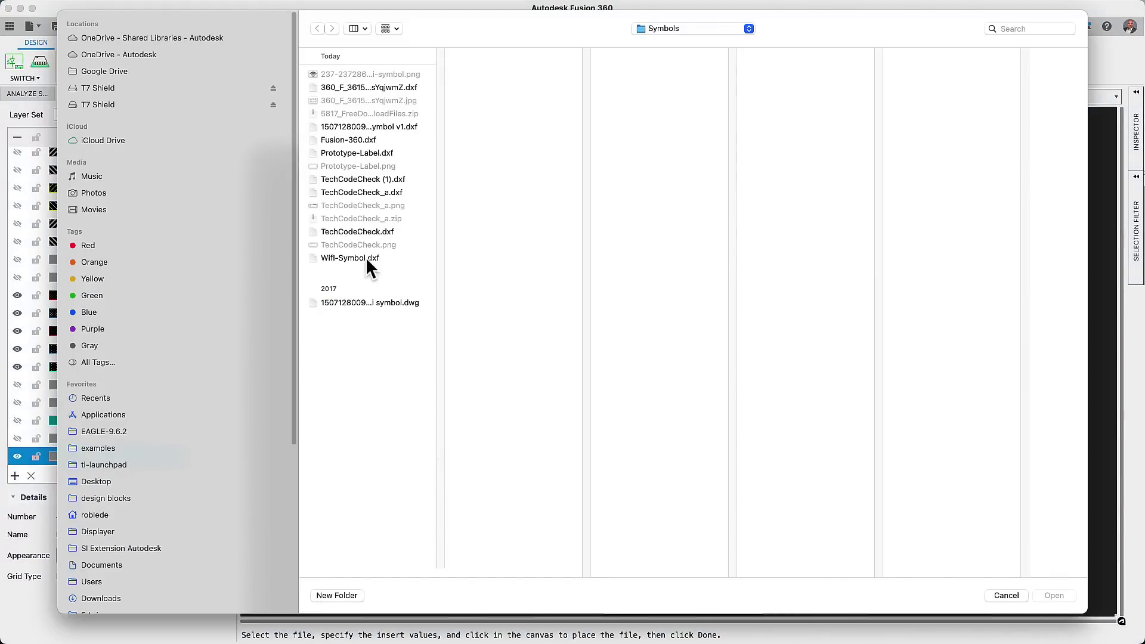
pyautogui.click(358, 257)
pyautogui.click(1053, 596)
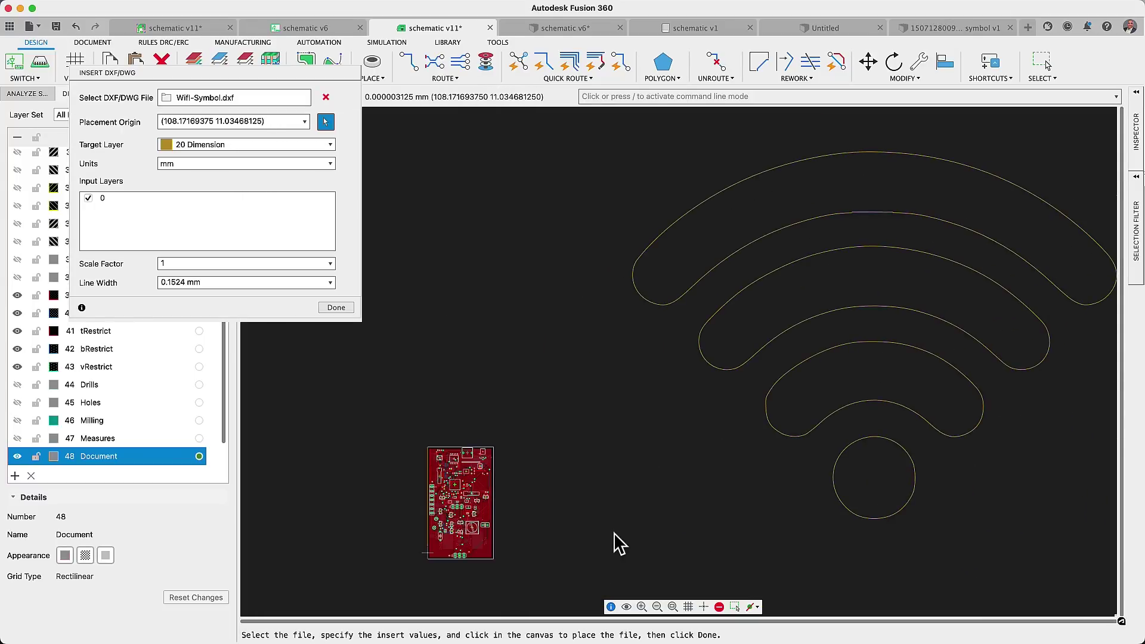
# Import the symbol on layer 48 Document in mil units and place it upper right.
pyautogui.click(614, 532)
pyautogui.click(332, 152)
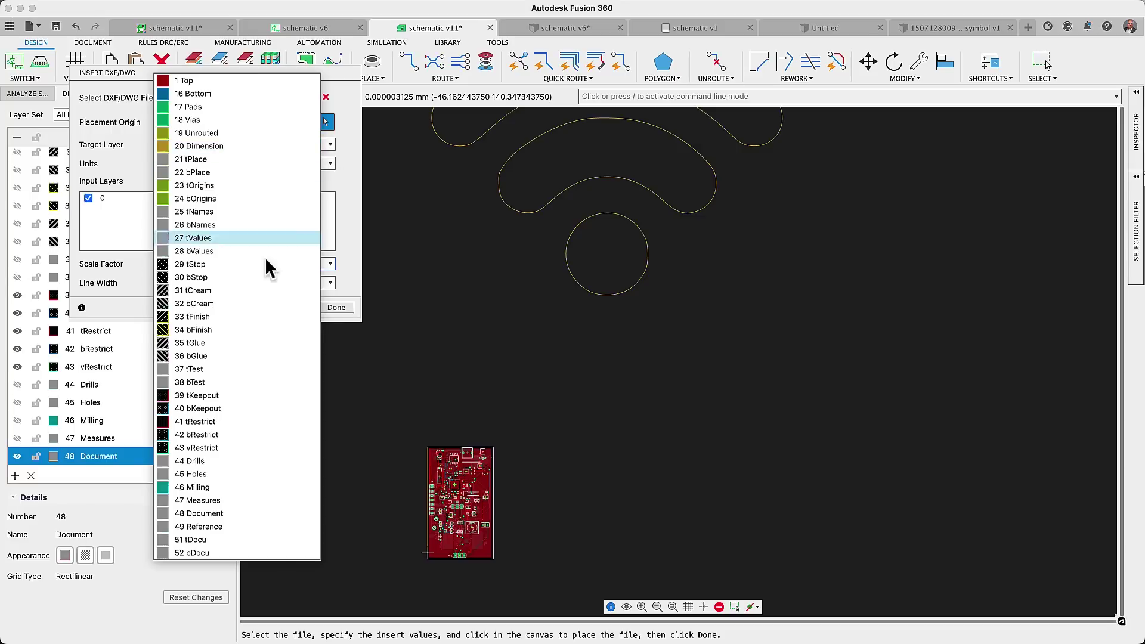
pyautogui.click(219, 508)
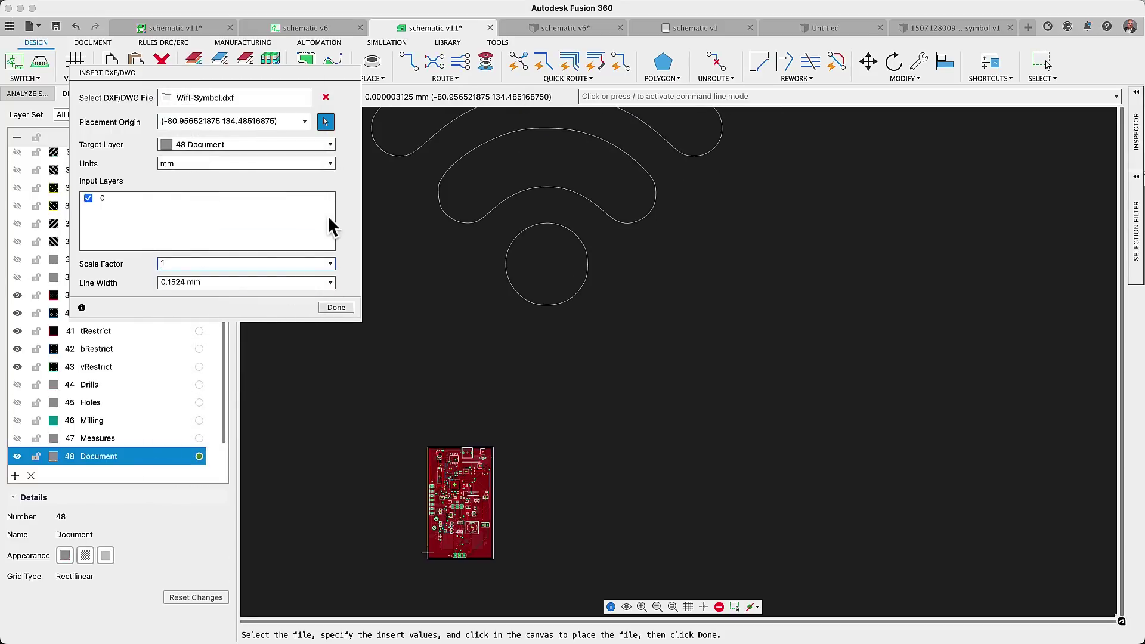
pyautogui.click(330, 163)
pyautogui.click(278, 192)
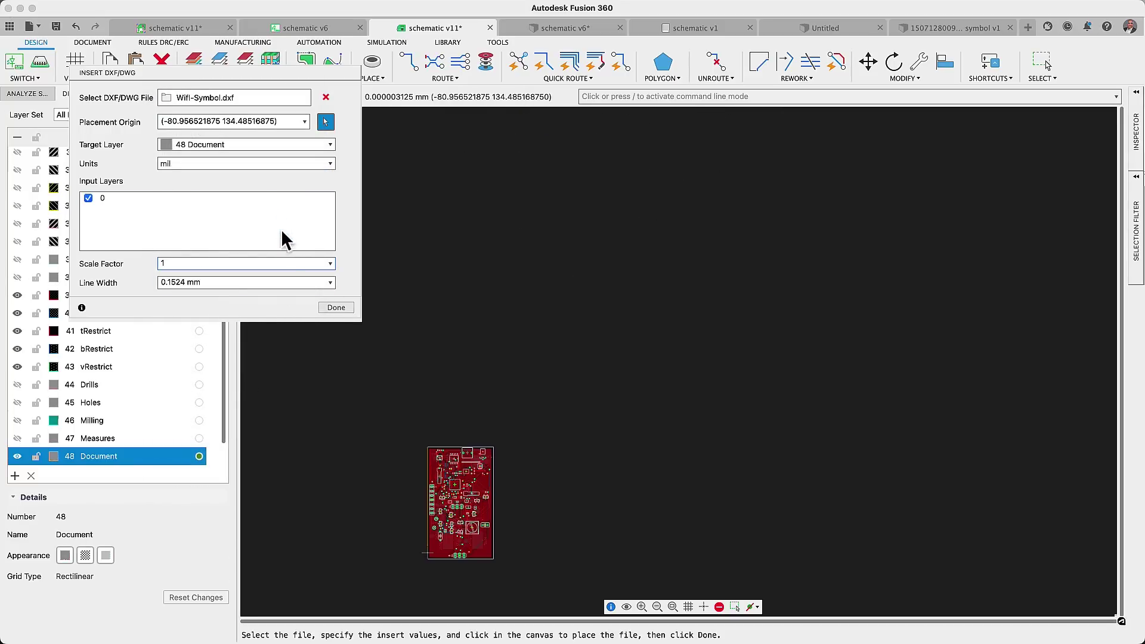
pyautogui.click(406, 474)
pyautogui.scroll(5, 442, 493)
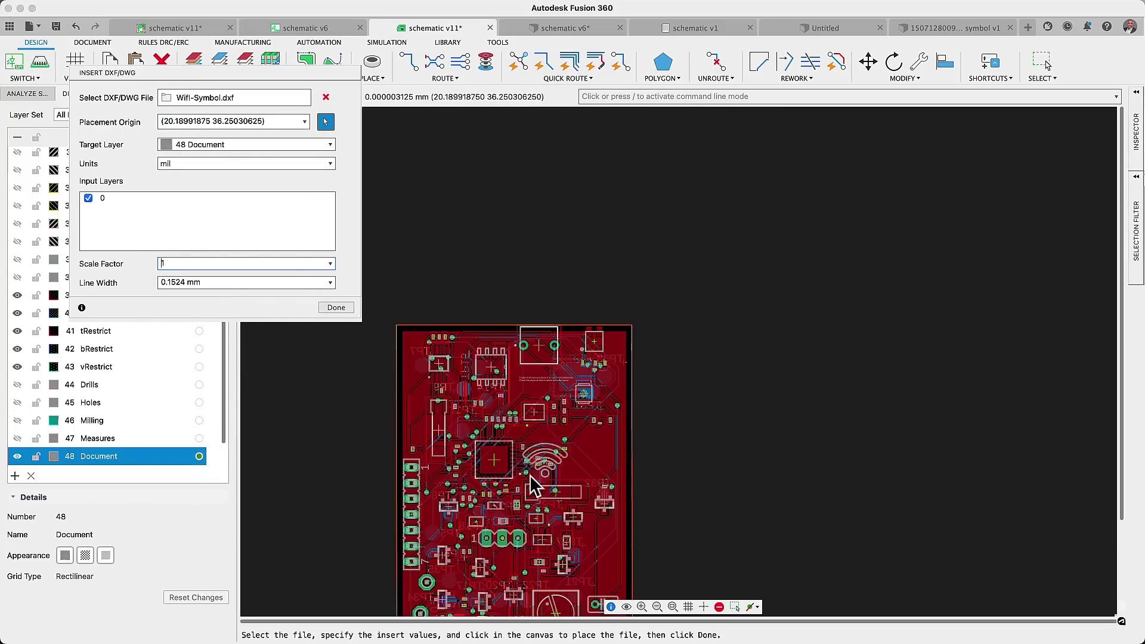
pyautogui.click(568, 466)
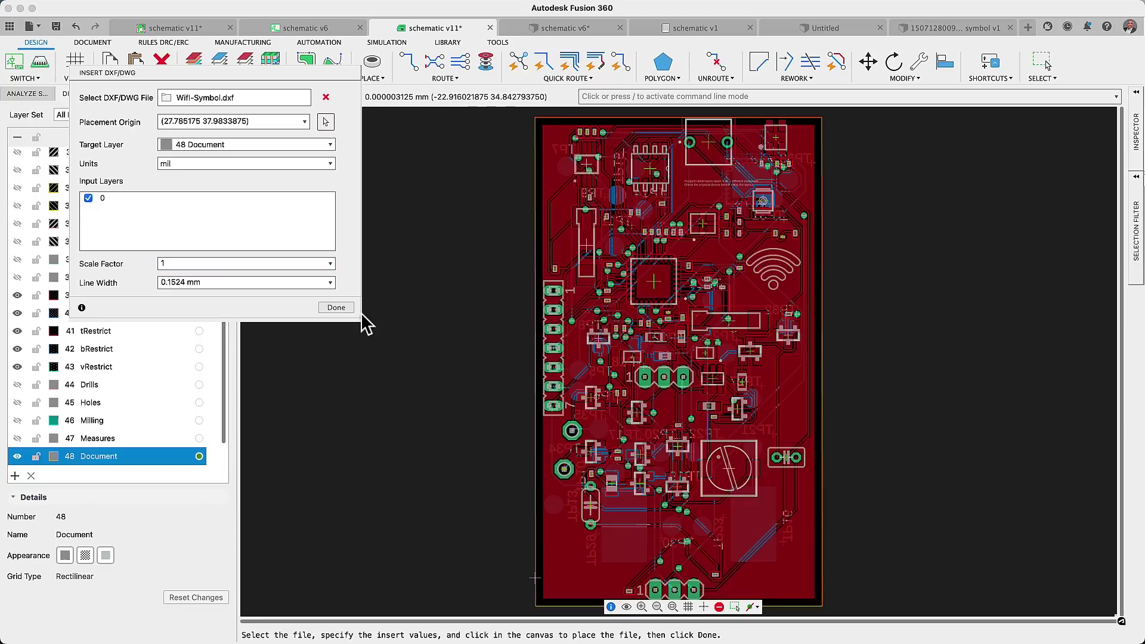
pyautogui.click(343, 308)
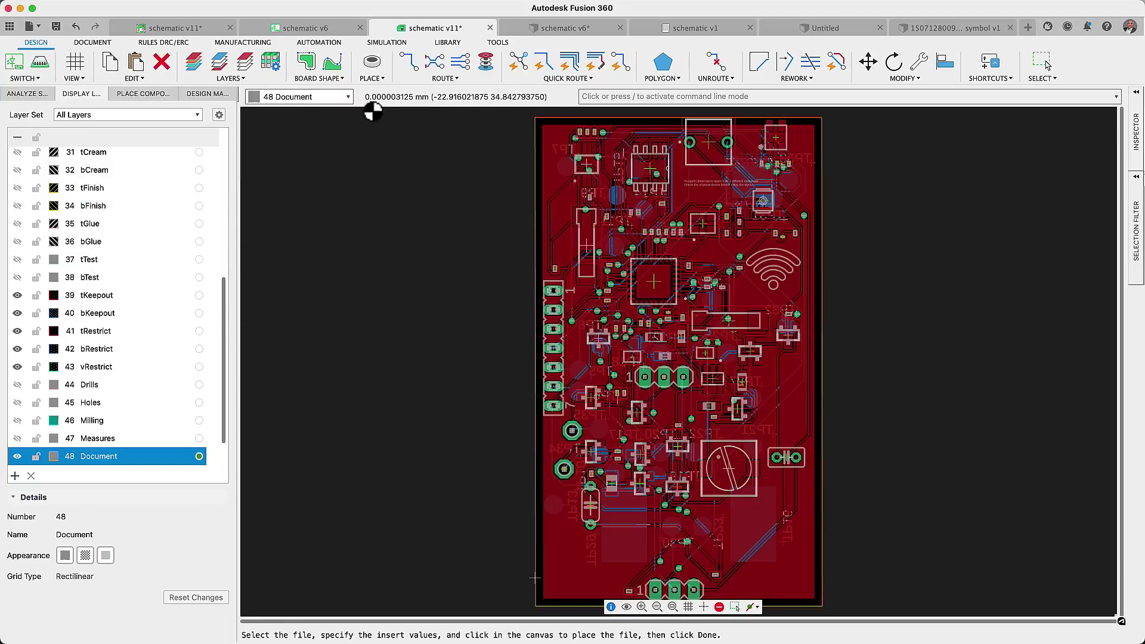
# Open the CAM Processor and select the ODB++ silkscreen_+_top output.
pyautogui.click(236, 42)
pyautogui.click(142, 64)
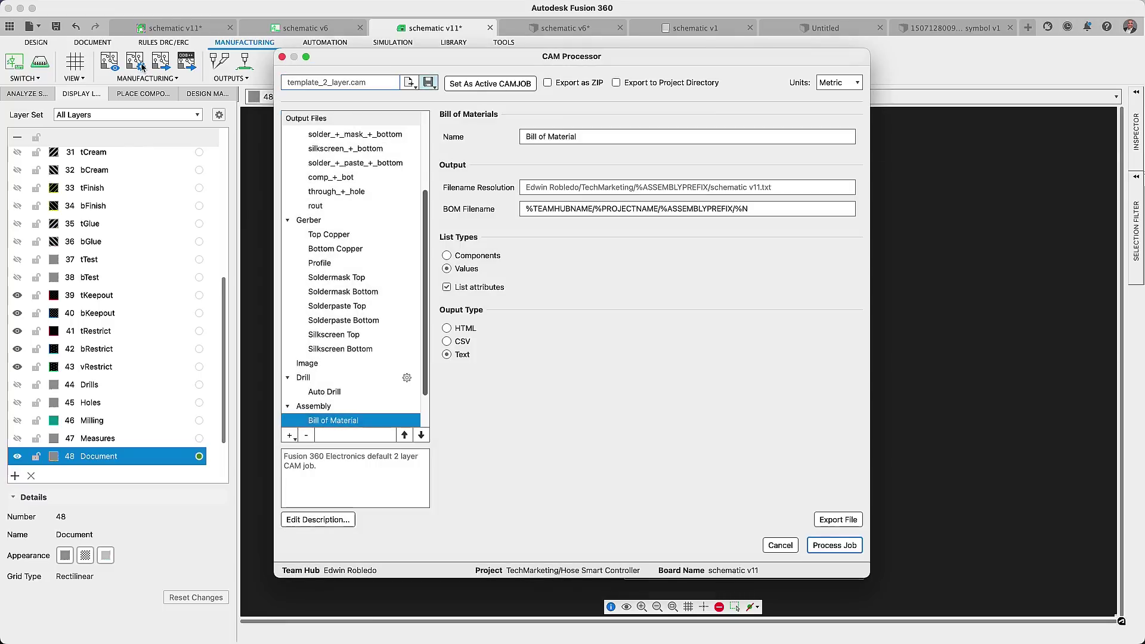
pyautogui.scroll(5, 422, 291)
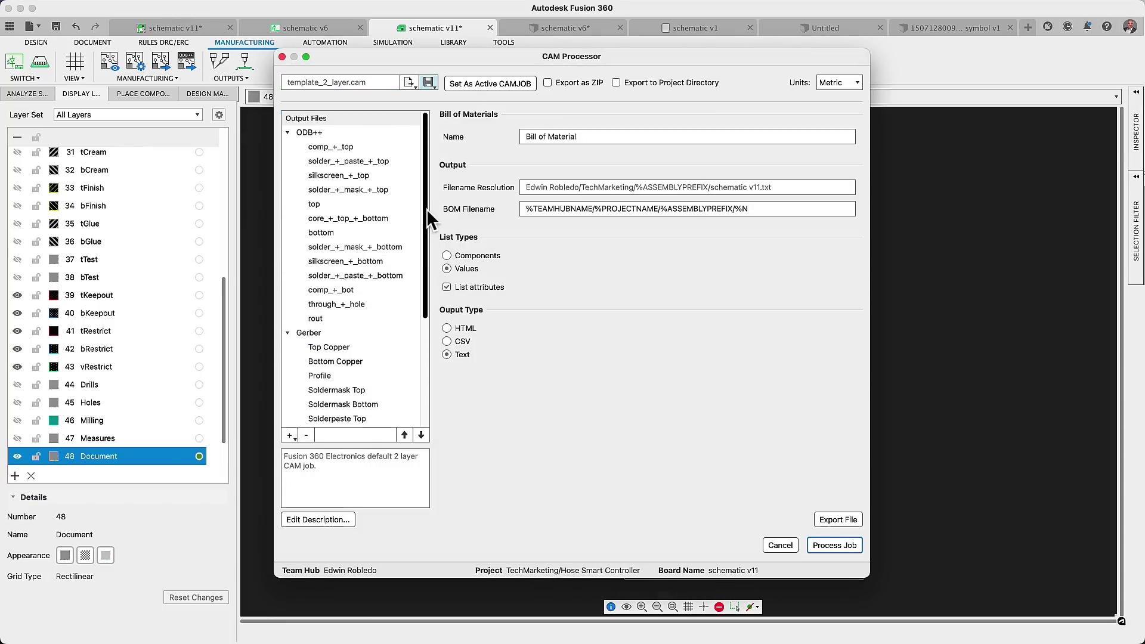
pyautogui.click(341, 135)
pyautogui.click(337, 174)
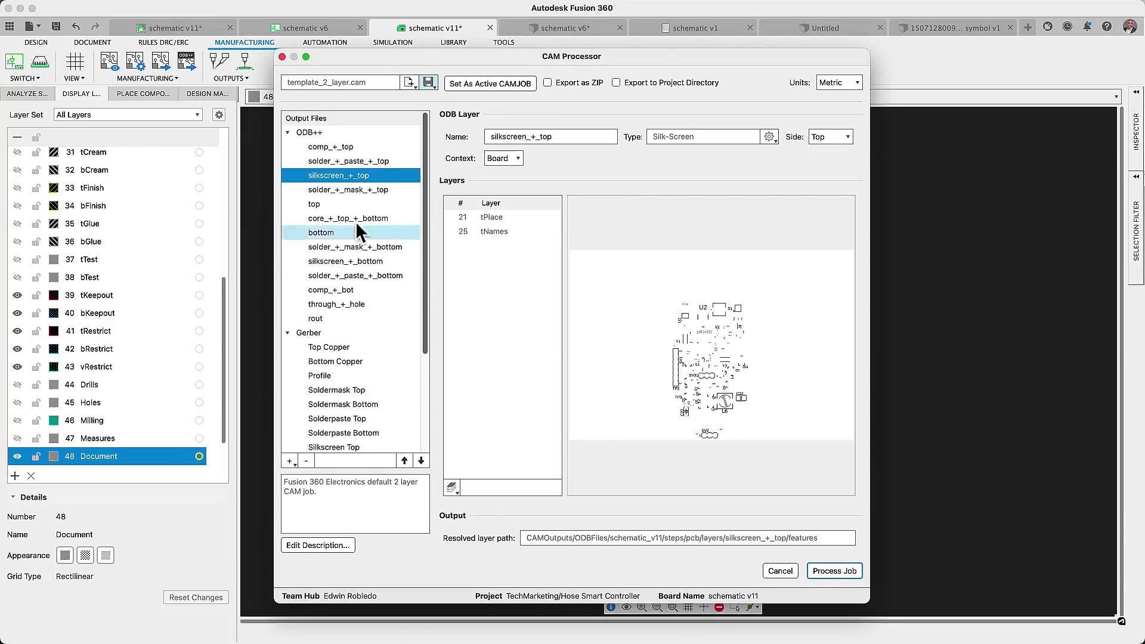
# Add layer 48 Document to the top silkscreen output's layers.
pyautogui.click(451, 486)
pyautogui.moveTo(630, 225); pyautogui.dragTo(634, 317)
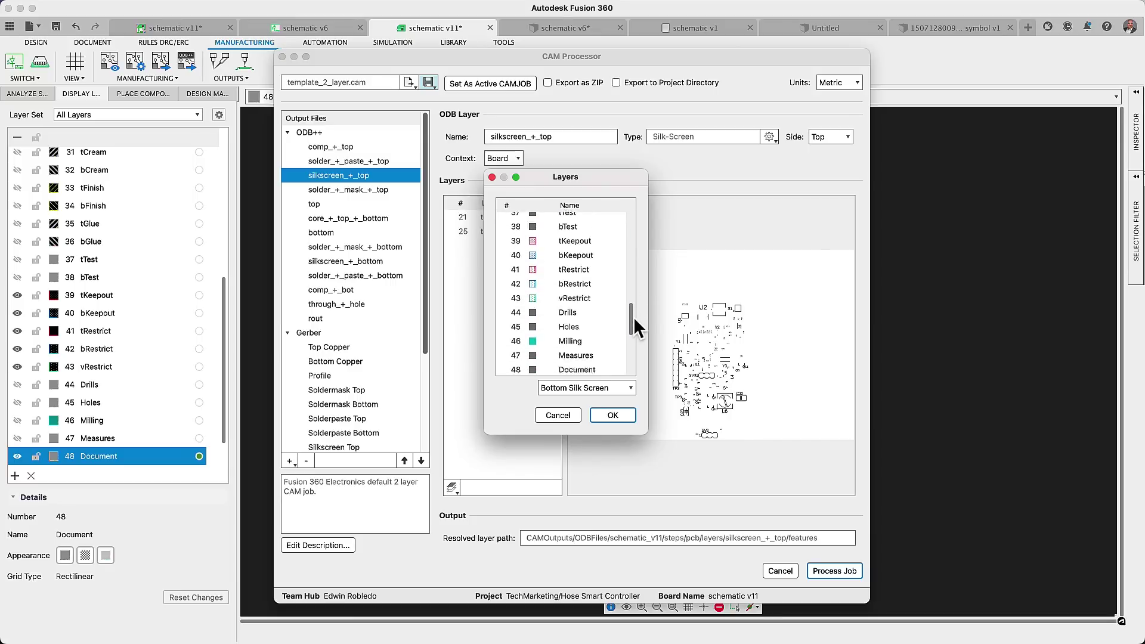
pyautogui.click(590, 335)
pyautogui.click(606, 411)
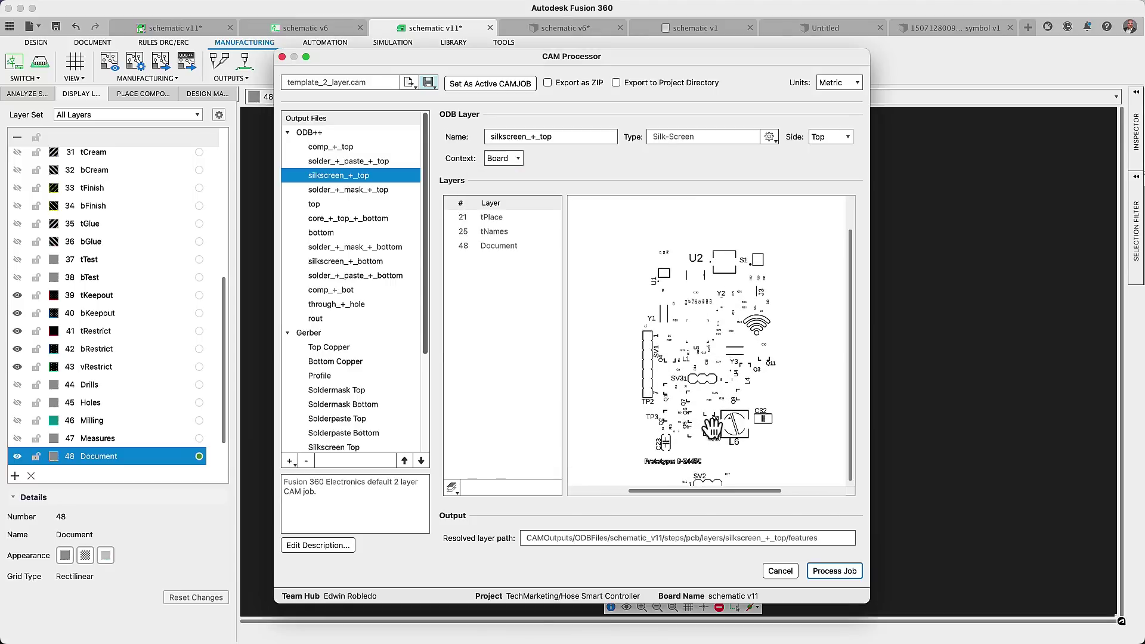
# Browse the Top Copper and Bottom Copper Gerber outputs.
pyautogui.click(345, 348)
pyautogui.click(348, 361)
pyautogui.scroll(-5, 425, 328)
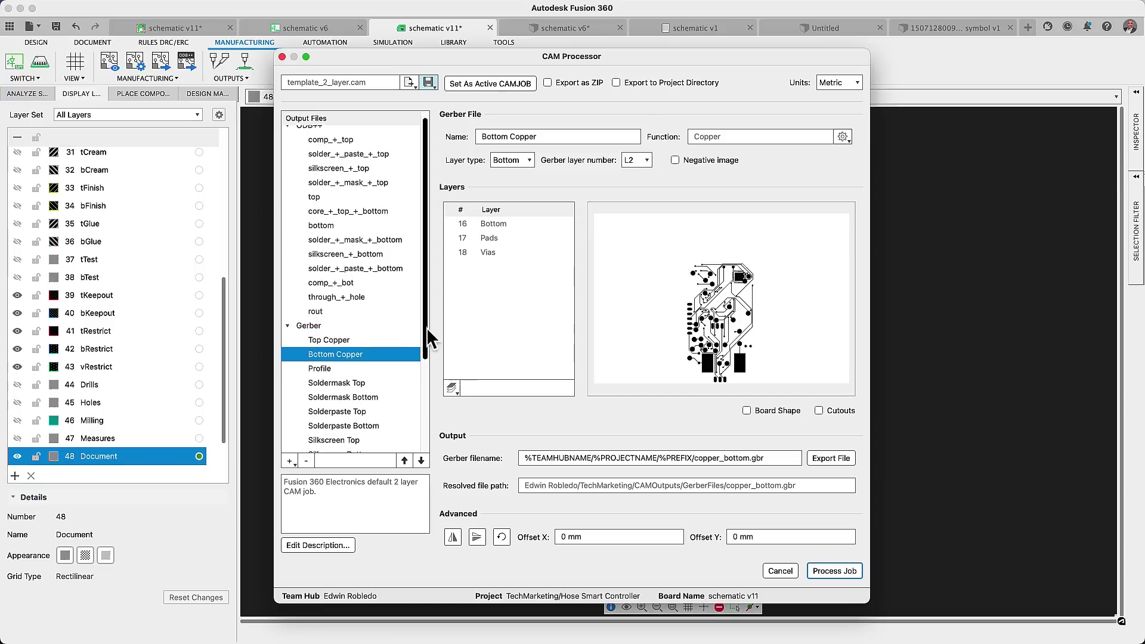
# Copy the Gerber configuration into the Image output.
pyautogui.click(313, 346)
pyautogui.rightClick(331, 346)
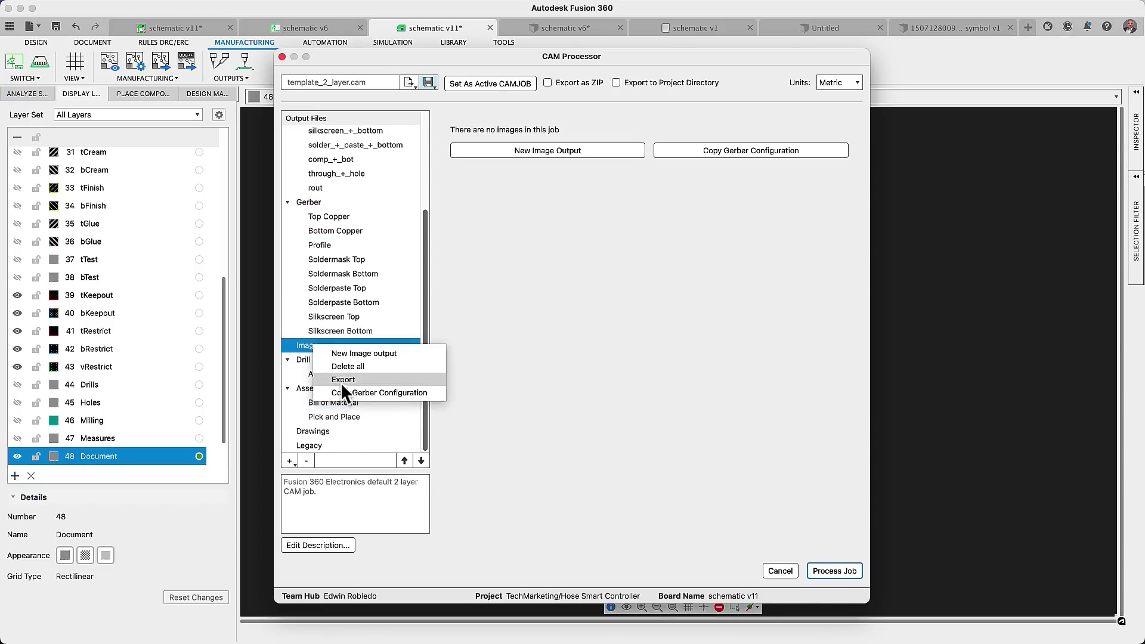
pyautogui.click(341, 382)
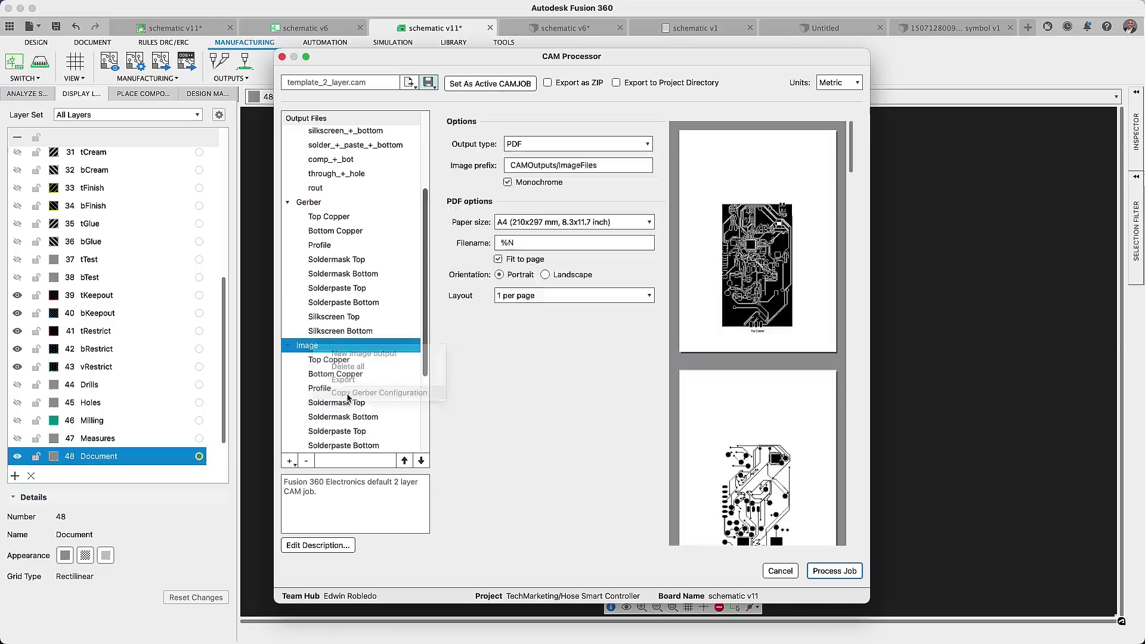
# Set Landscape orientation with 6 images per page and process the CAM job.
pyautogui.click(545, 275)
pyautogui.click(648, 295)
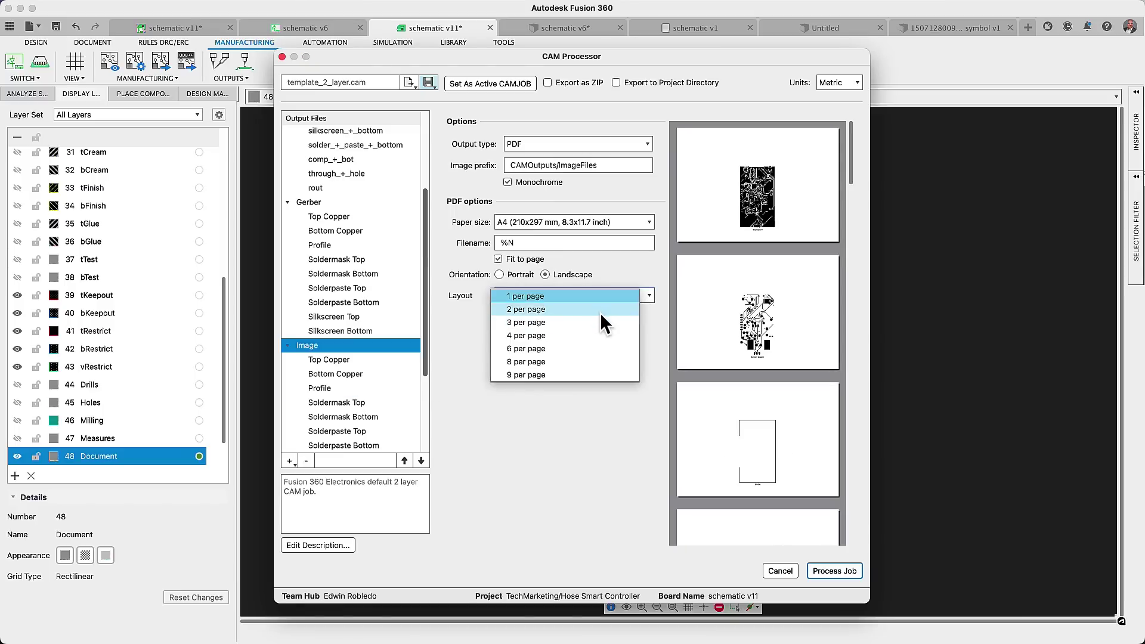
pyautogui.click(600, 310)
pyautogui.click(648, 295)
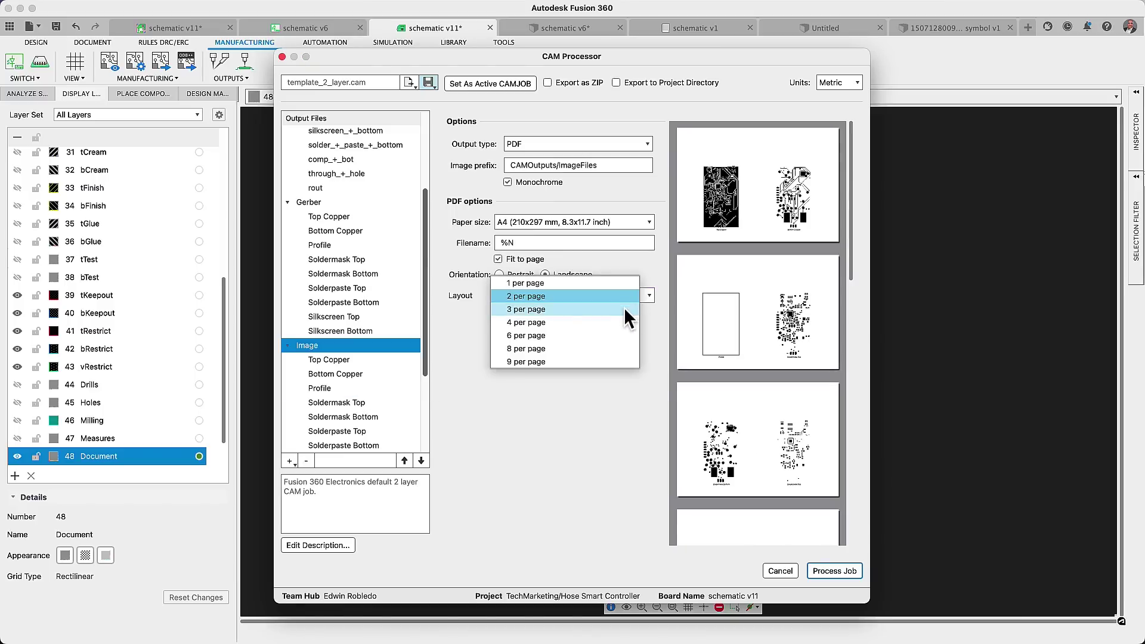
pyautogui.click(624, 308)
pyautogui.click(648, 295)
pyautogui.click(609, 315)
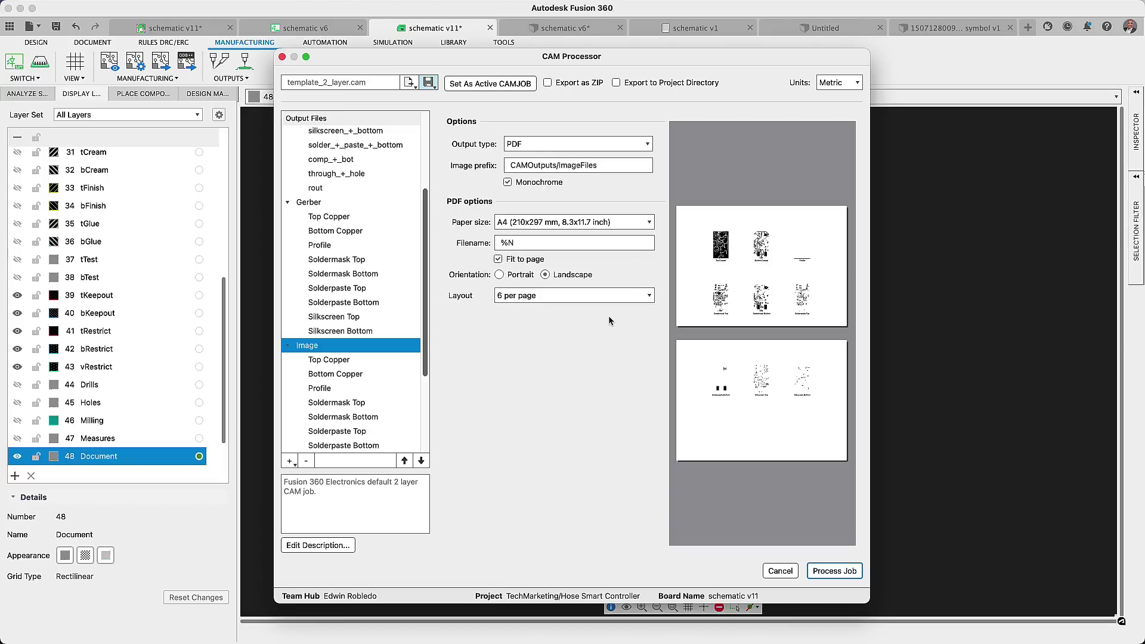
pyautogui.moveTo(424, 370); pyautogui.dragTo(423, 451)
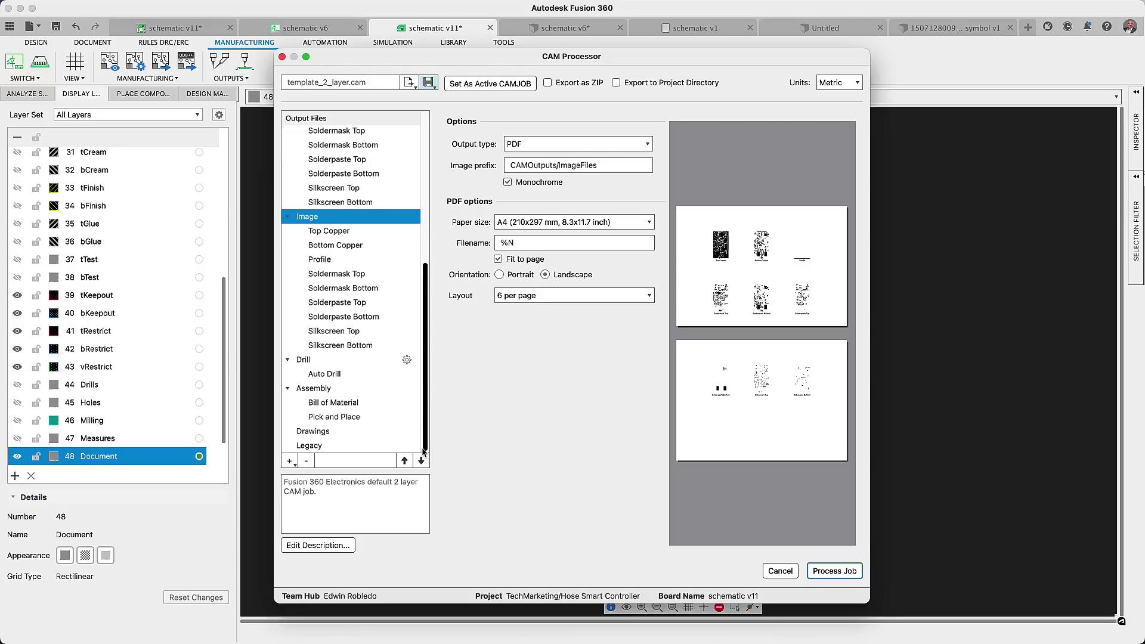
pyautogui.click(838, 574)
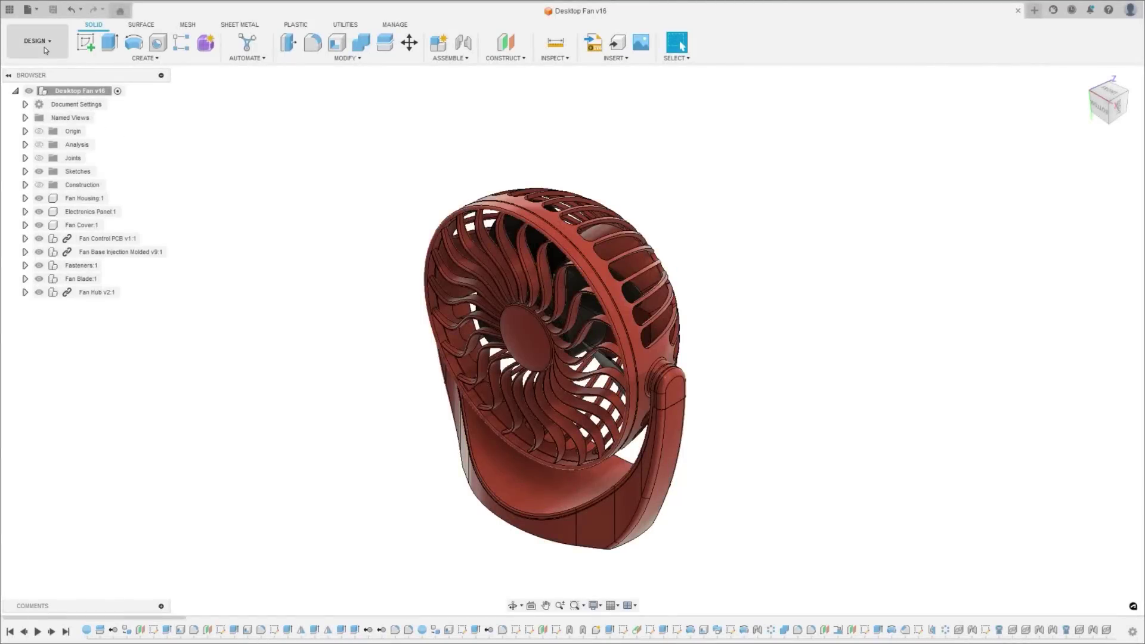
# Switch to the Simulation workspace to bring up the injection molding study.
pyautogui.click(44, 48)
pyautogui.click(29, 148)
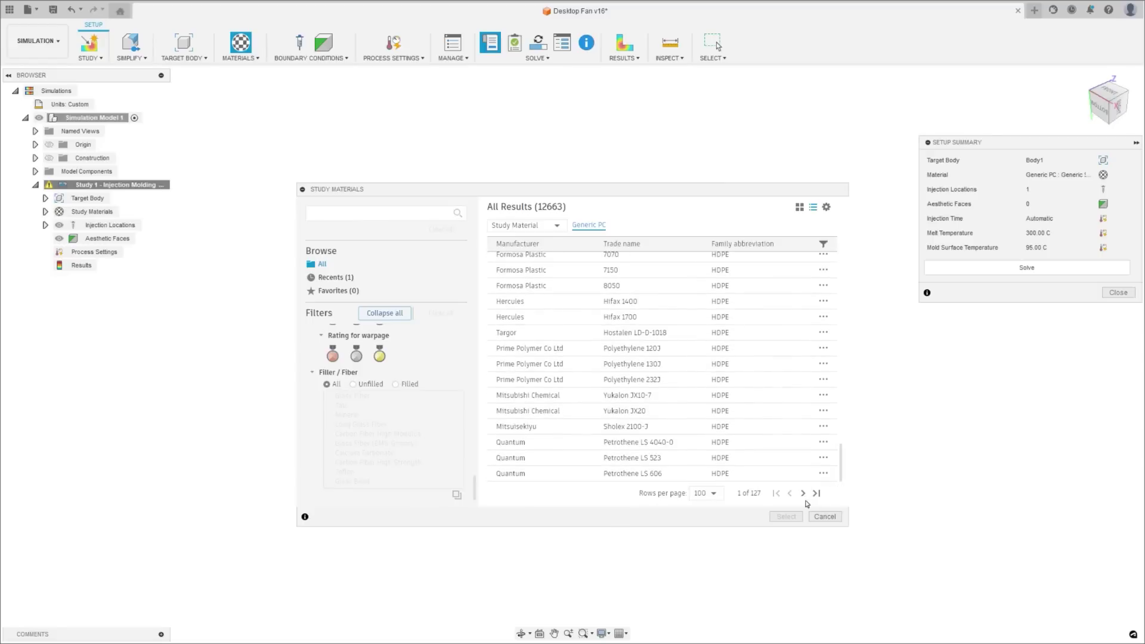
# Cancel Study Materials, solve the study, and lower the sink mark threshold to 0.
pyautogui.click(826, 517)
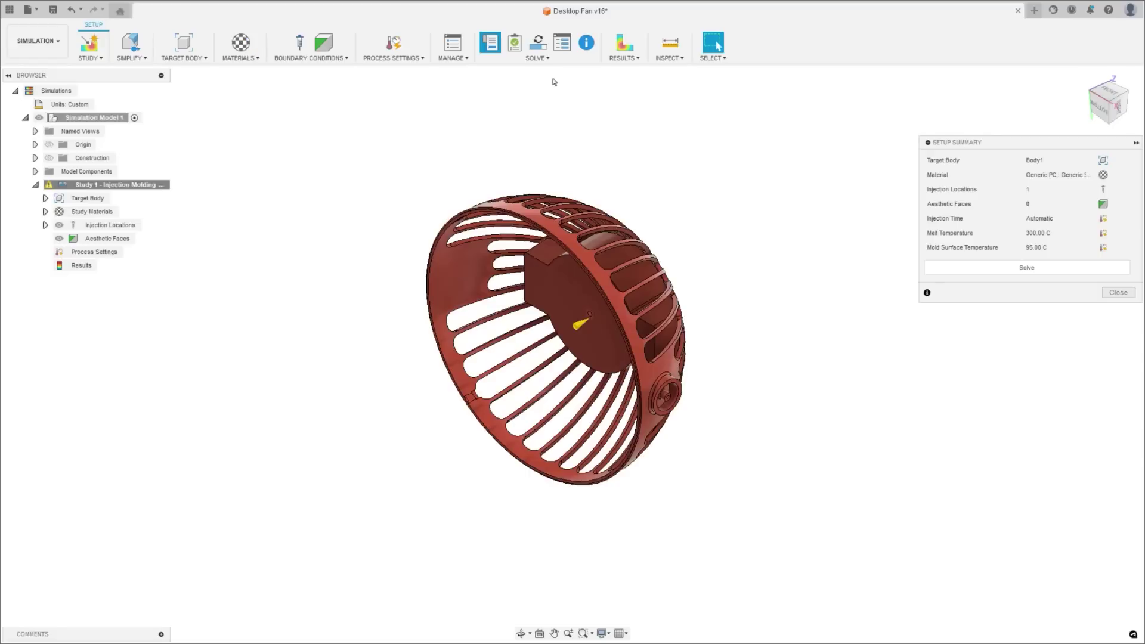
pyautogui.click(538, 43)
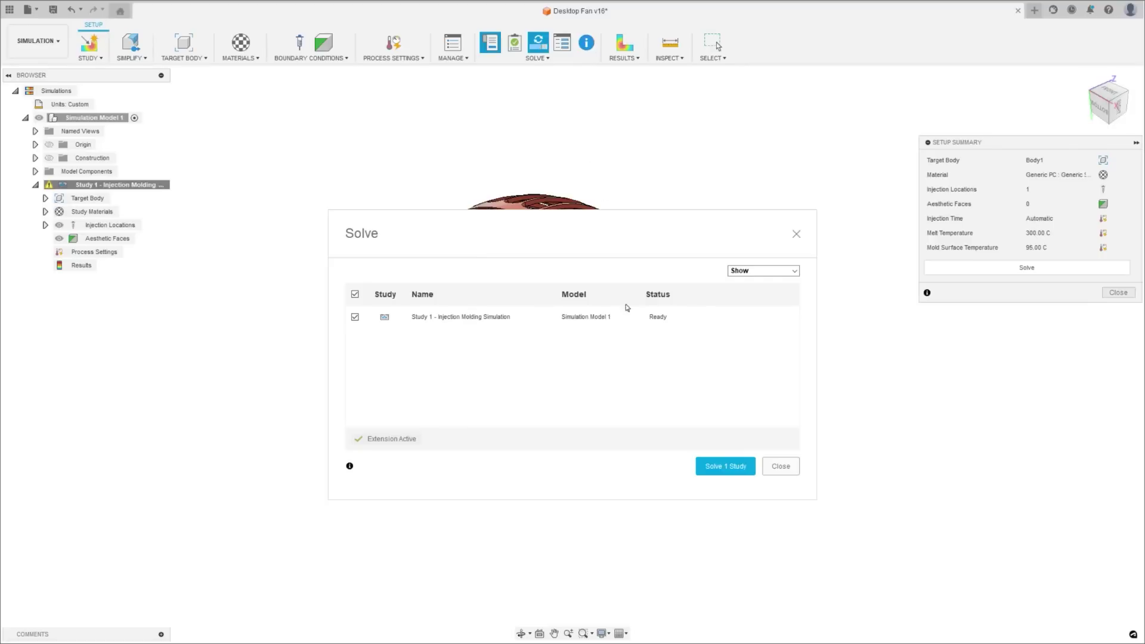
pyautogui.click(724, 468)
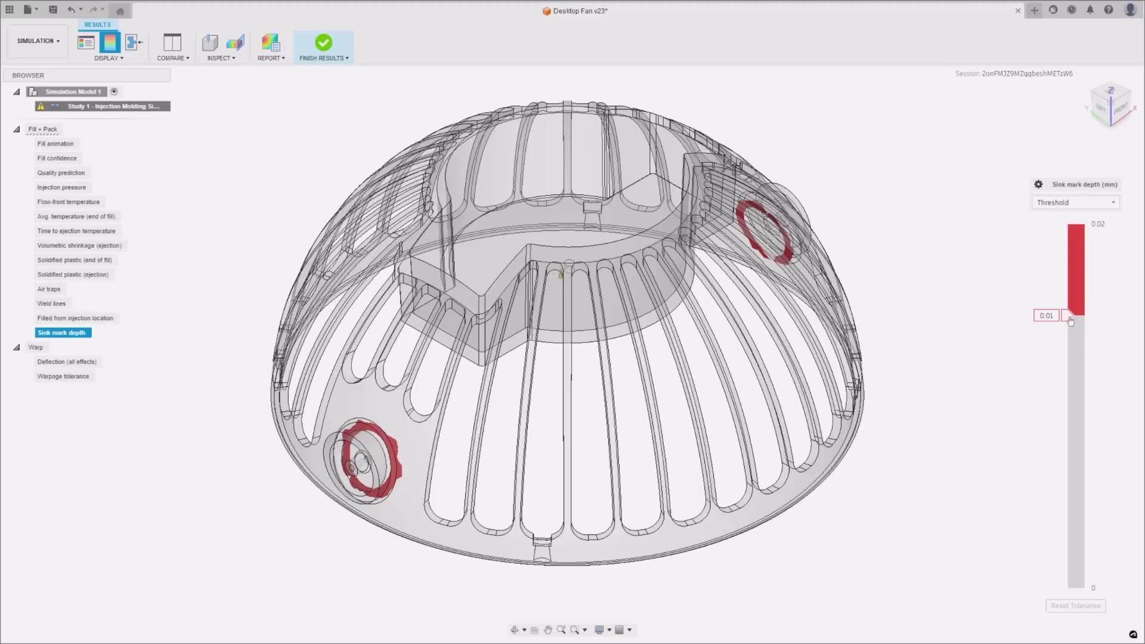
pyautogui.moveTo(1048, 311); pyautogui.dragTo(1049, 587)
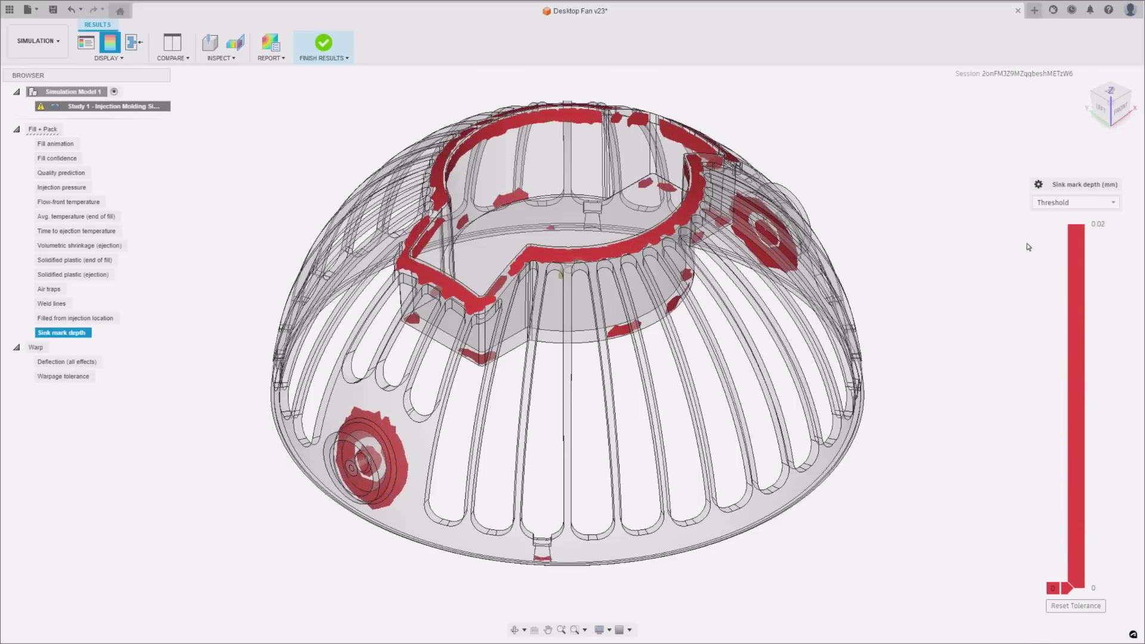
# Show estimated sink mark depth and play the Fill animation result.
pyautogui.click(1073, 202)
pyautogui.click(1056, 234)
pyautogui.click(57, 144)
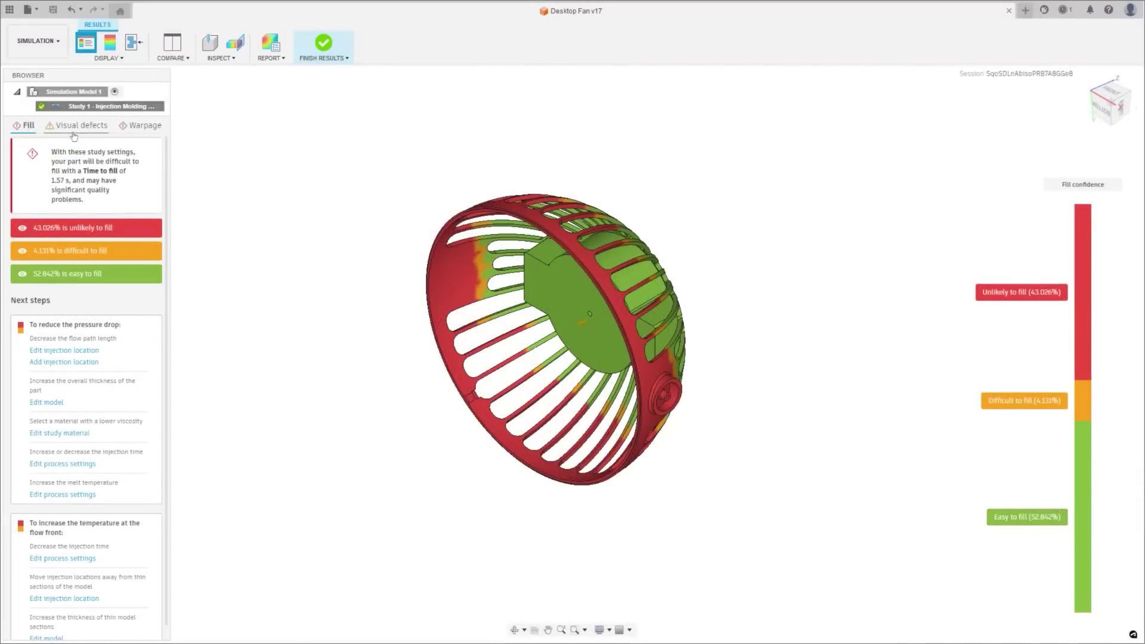
# Review the Visual defects and Warpage results, then open the Report settings.
pyautogui.click(74, 129)
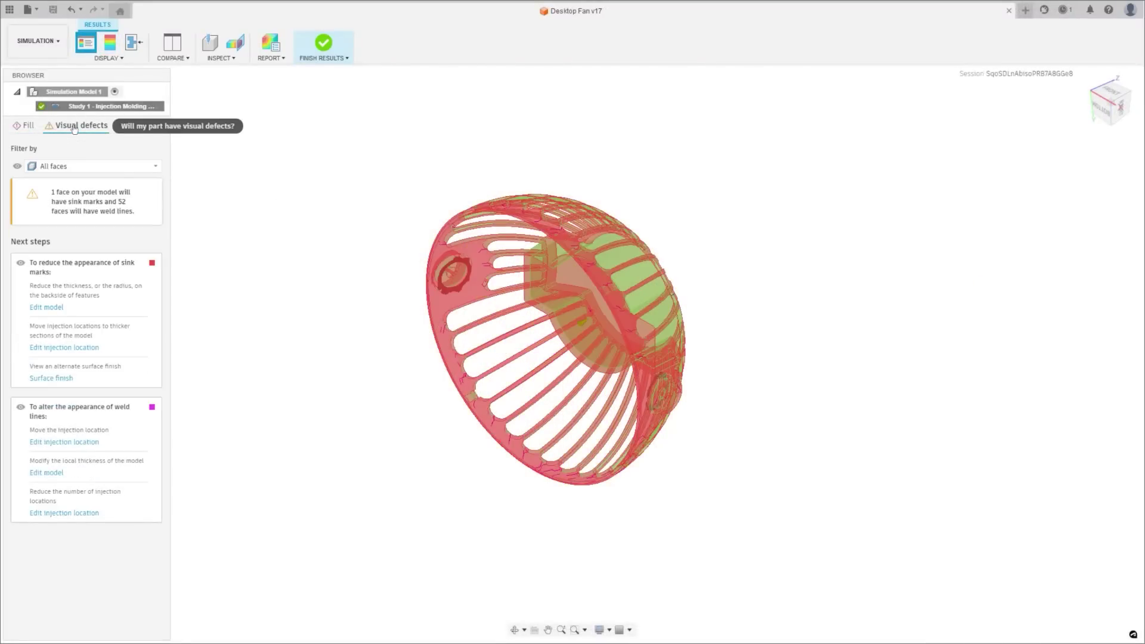
pyautogui.click(145, 125)
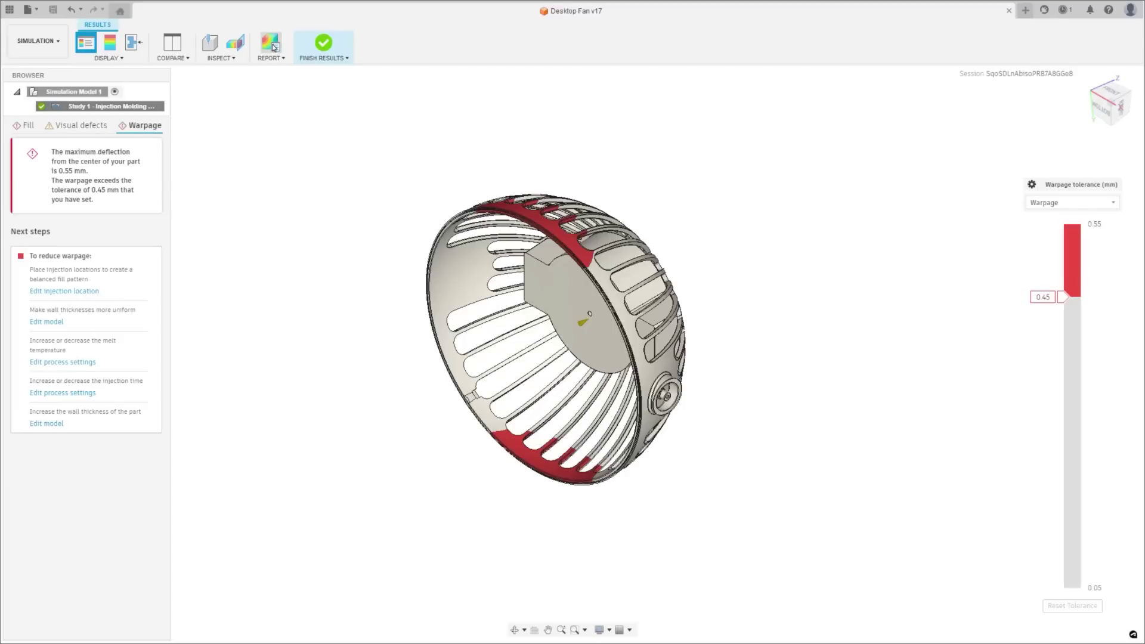
pyautogui.click(273, 46)
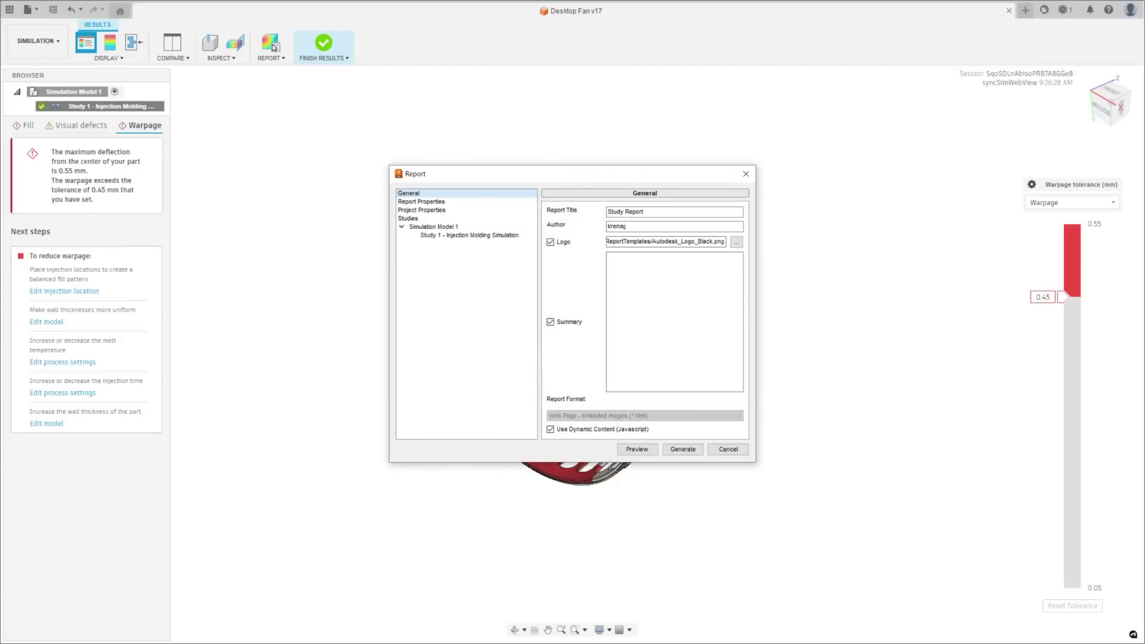
# Check Report Properties and Project Properties, then generate the Study Report.
pyautogui.click(421, 201)
pyautogui.click(422, 210)
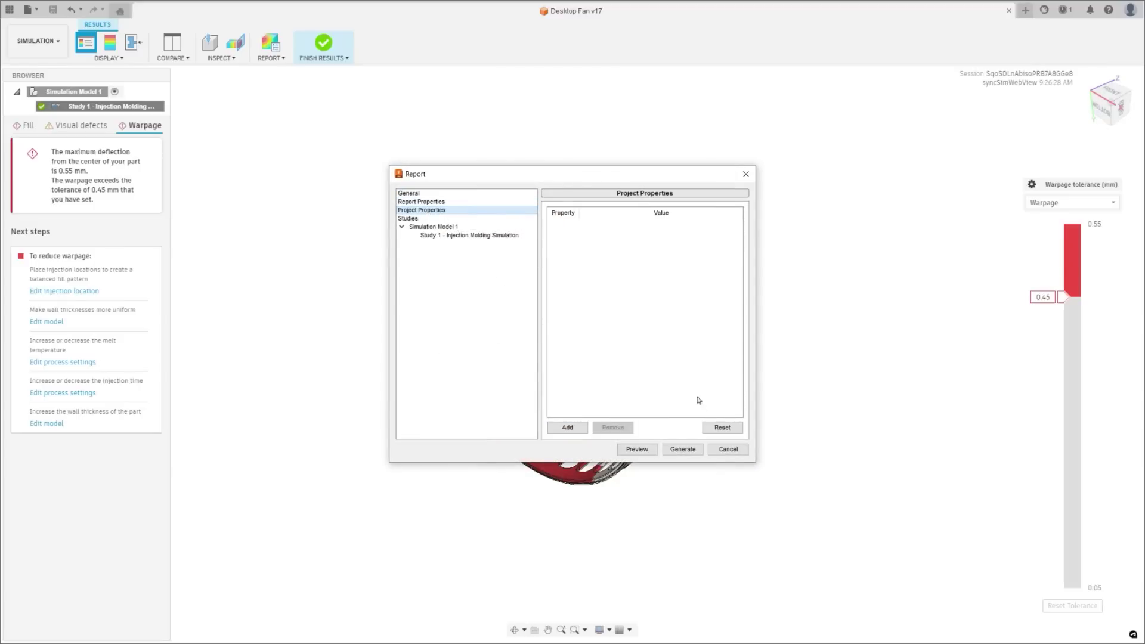
pyautogui.click(683, 450)
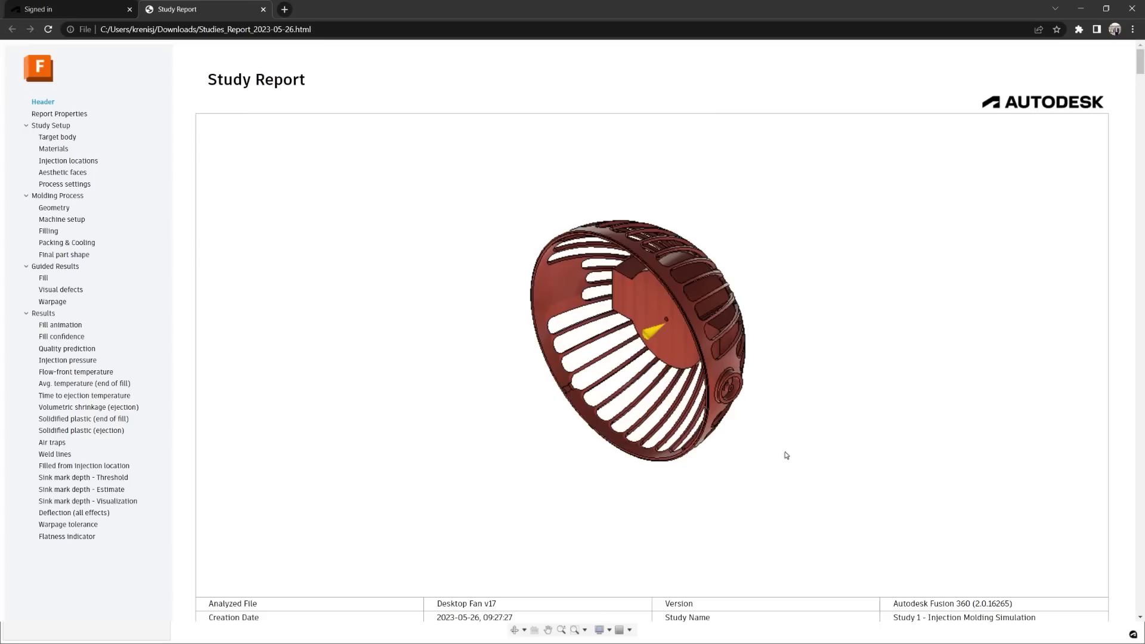
# Step through Study Setup, Molding Process, Guided Results, Results, Fill and Quality sections to Flow-front temperature.
pyautogui.moveTo(1140, 64); pyautogui.dragTo(1134, 154)
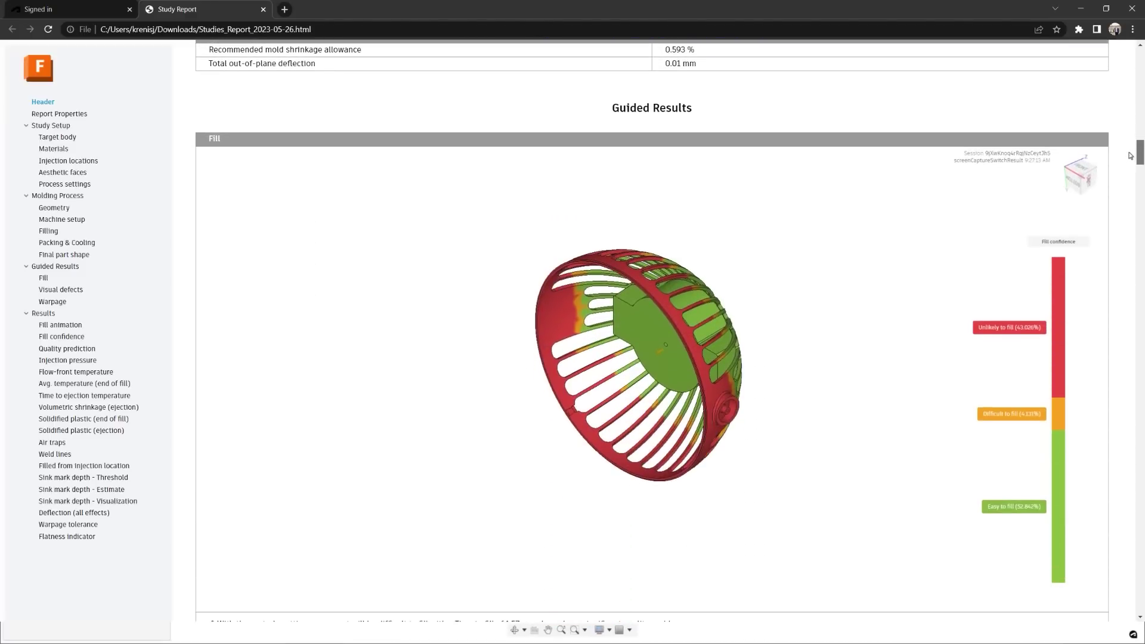
pyautogui.click(47, 127)
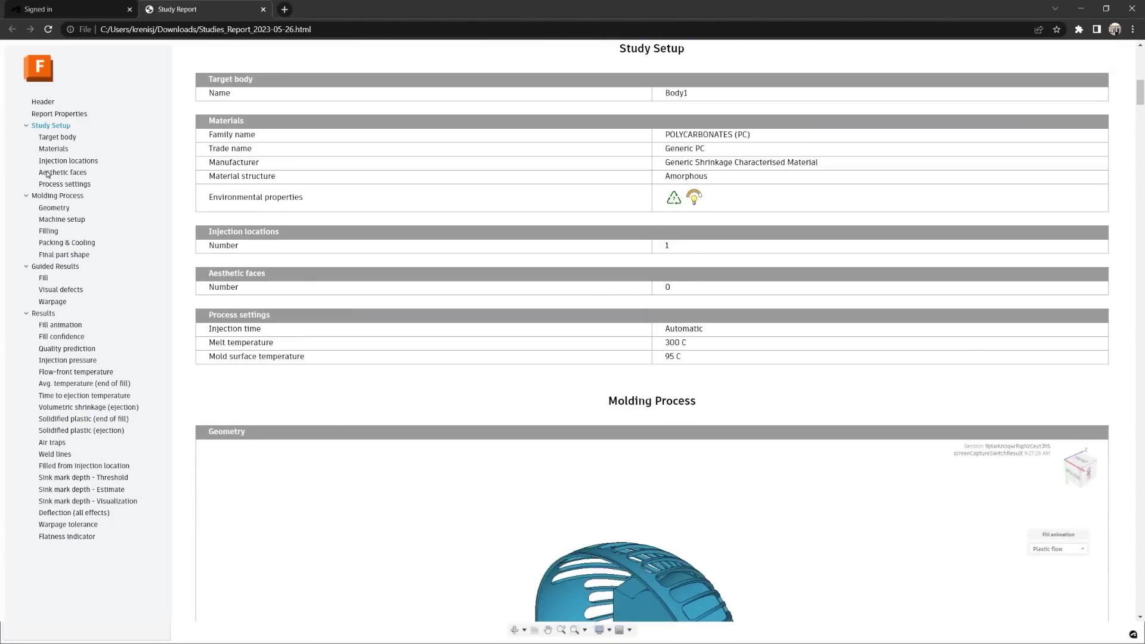
pyautogui.click(48, 197)
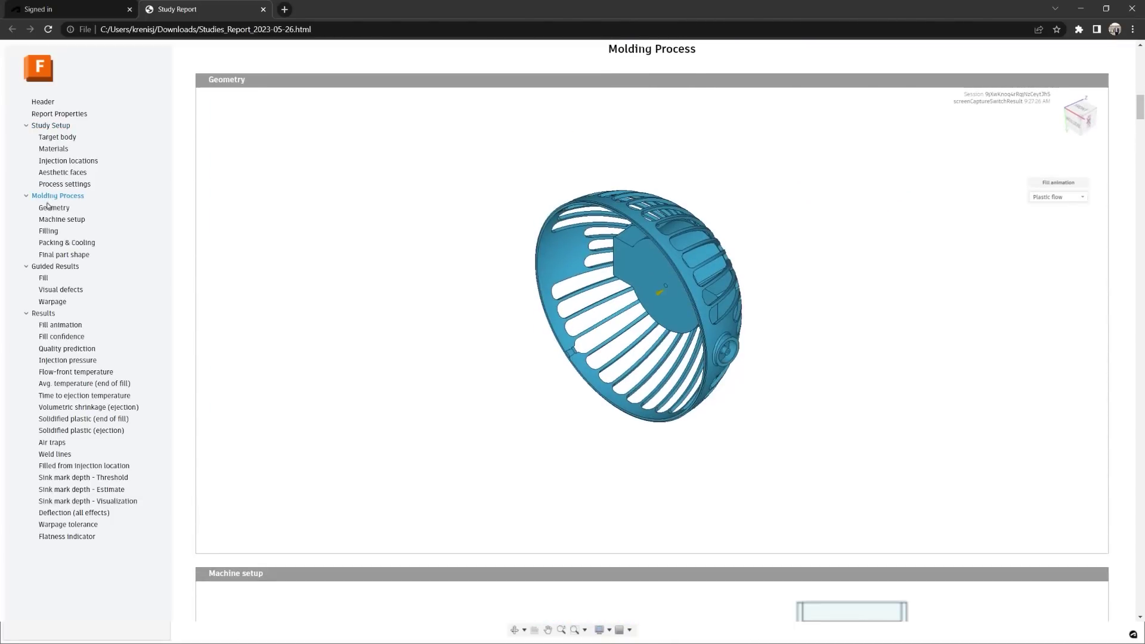
pyautogui.click(46, 268)
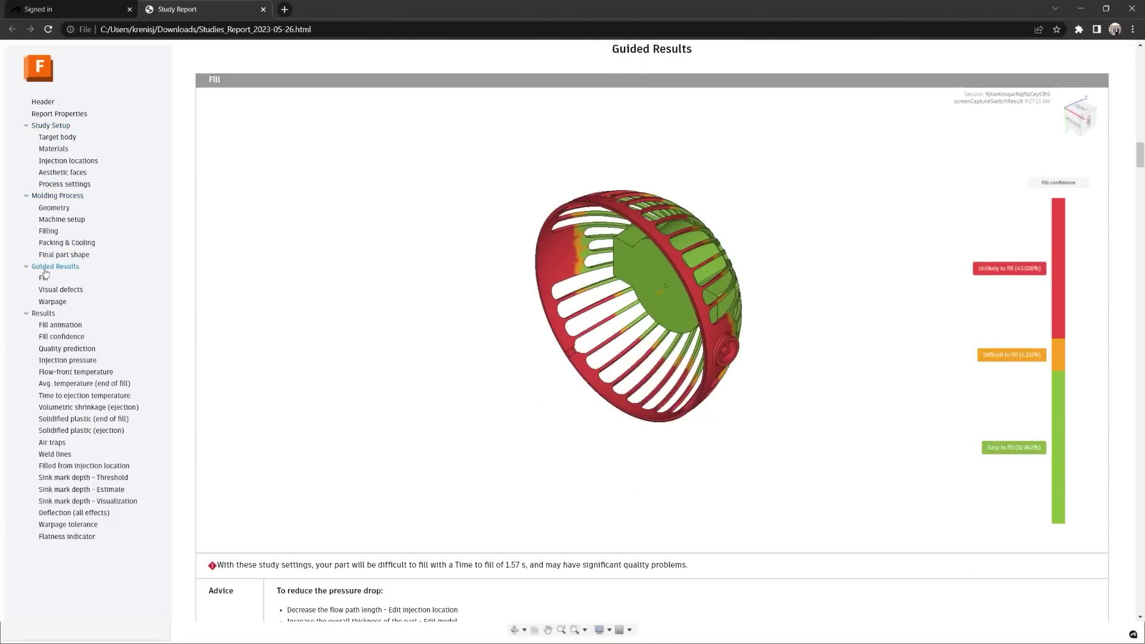
pyautogui.click(47, 315)
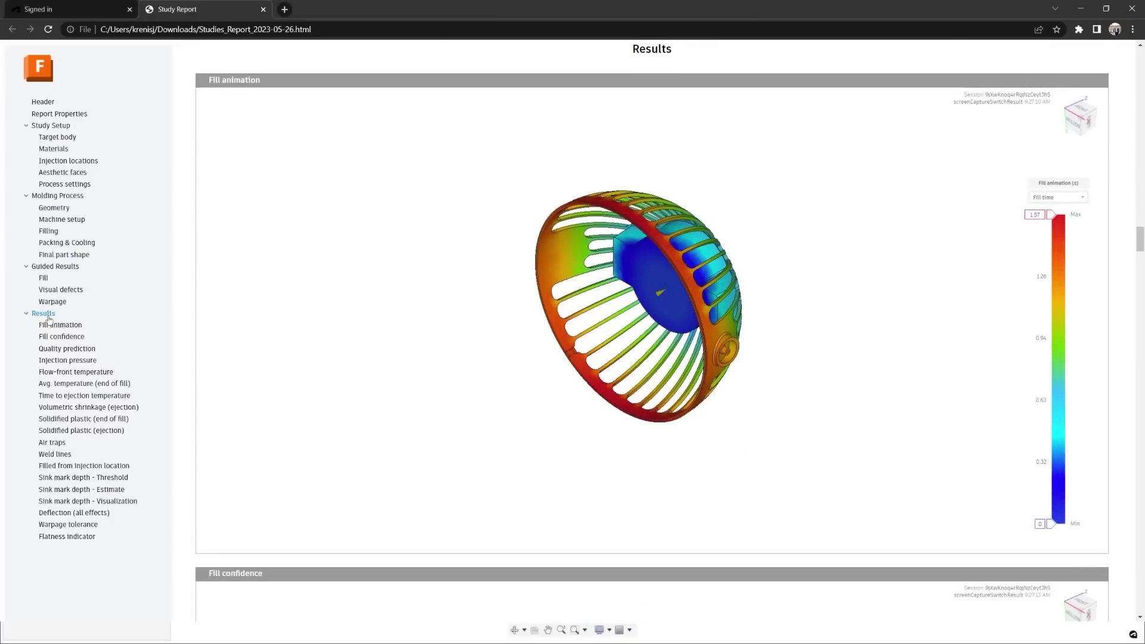
pyautogui.click(48, 326)
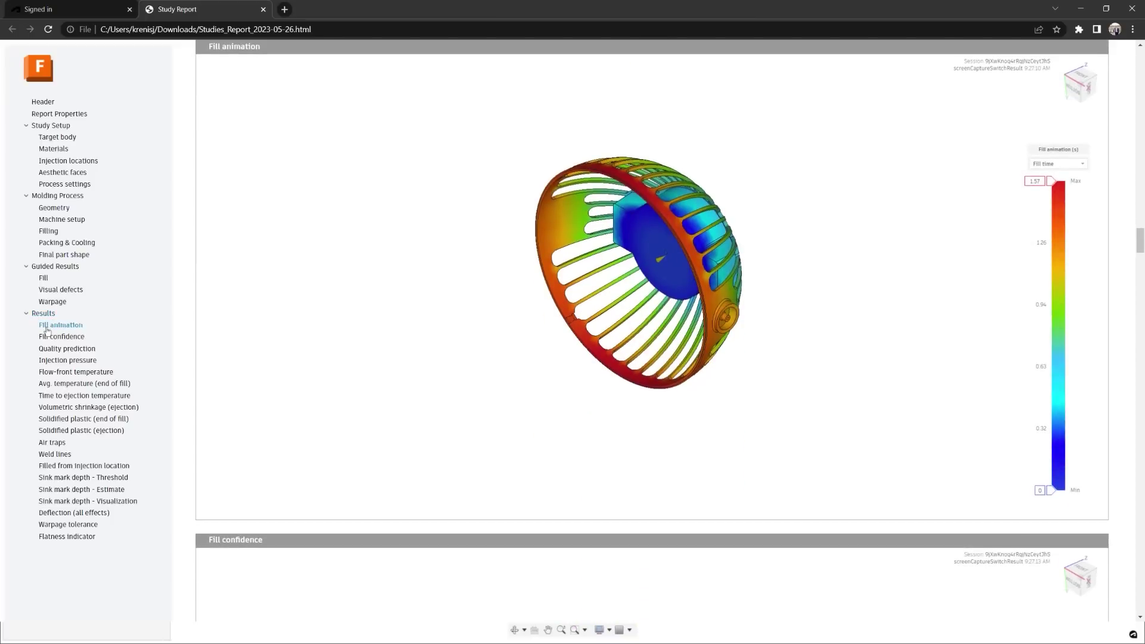
pyautogui.click(53, 338)
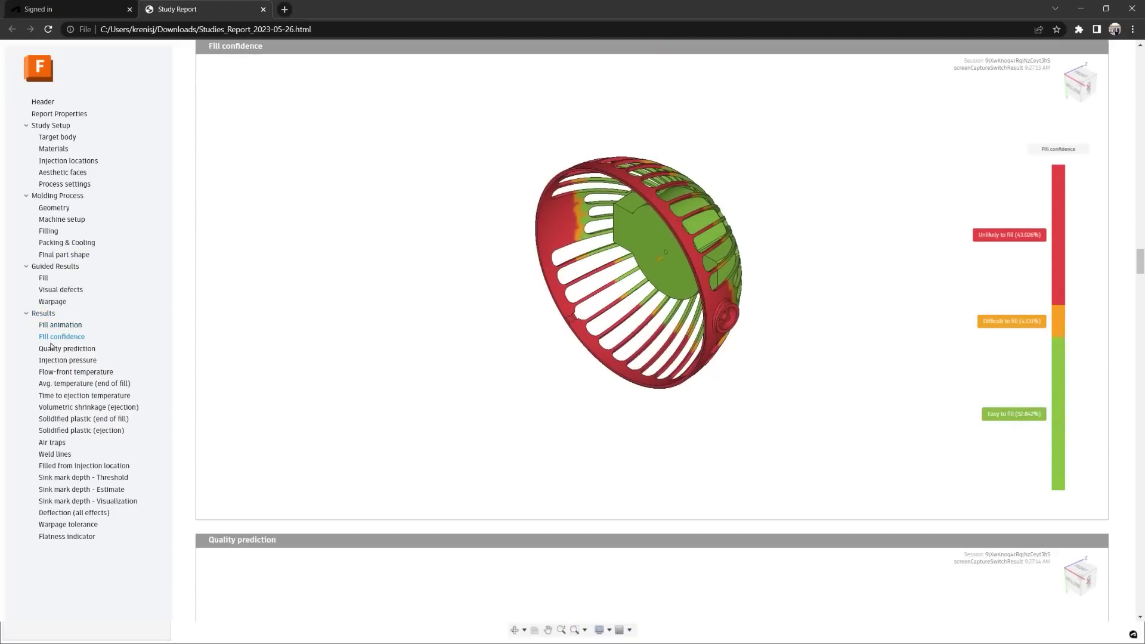
pyautogui.click(53, 349)
pyautogui.click(61, 372)
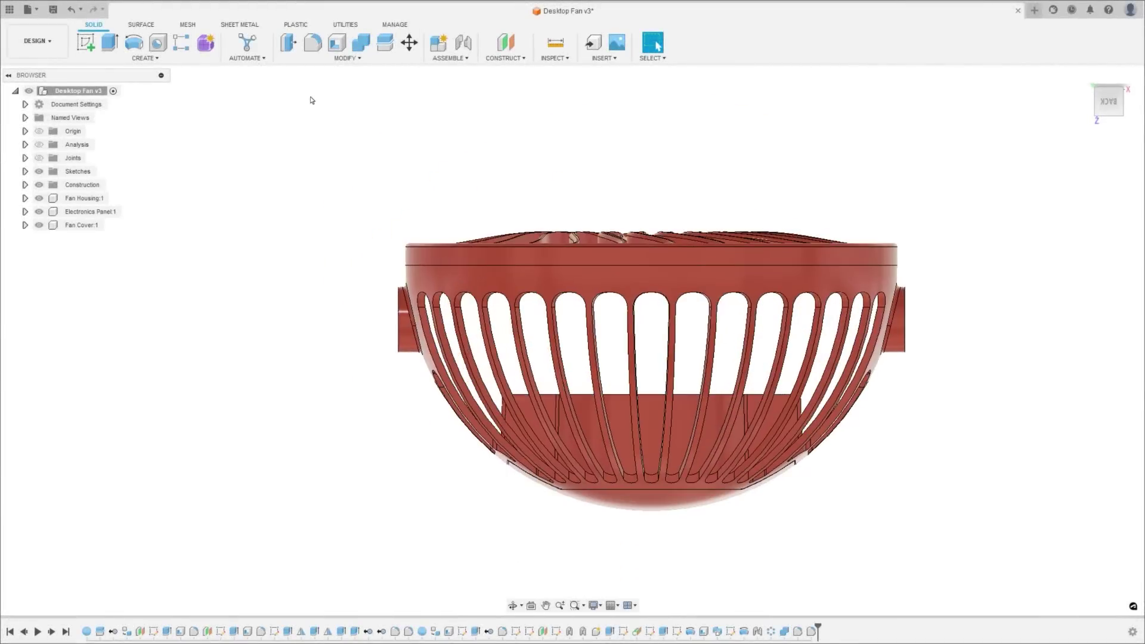
# Show the Analysis section cut of the fan cover and switch to the Plastic tools.
pyautogui.click(39, 145)
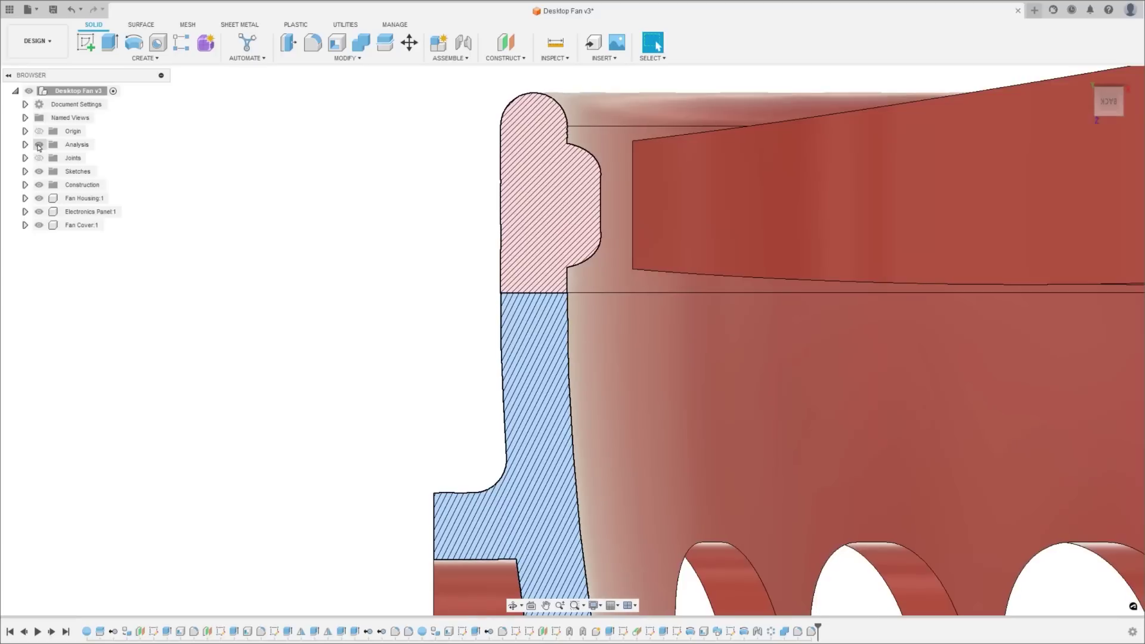
pyautogui.click(296, 25)
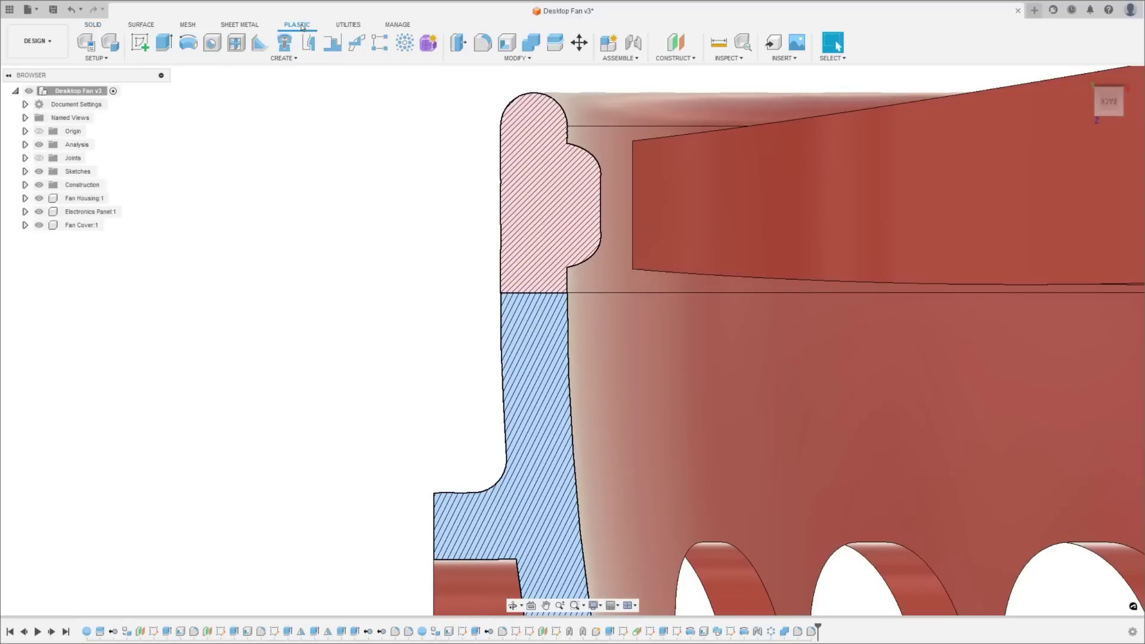
# Add a flipped third-type lip along the fan cover's rim edge, then fit the whole cover in view.
pyautogui.click(332, 44)
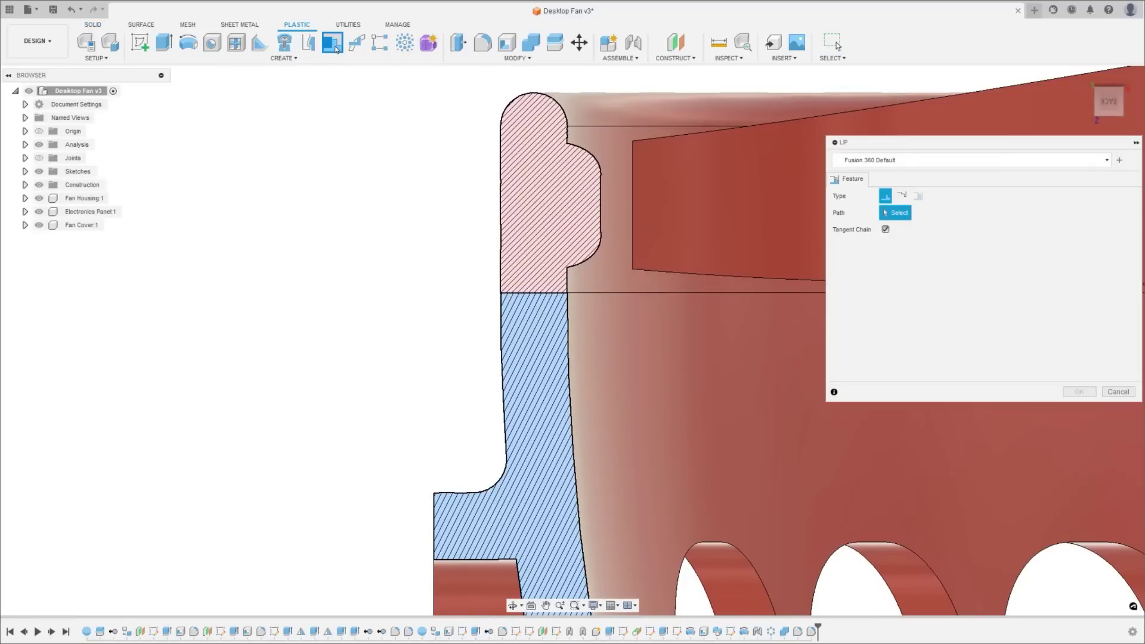
pyautogui.click(524, 293)
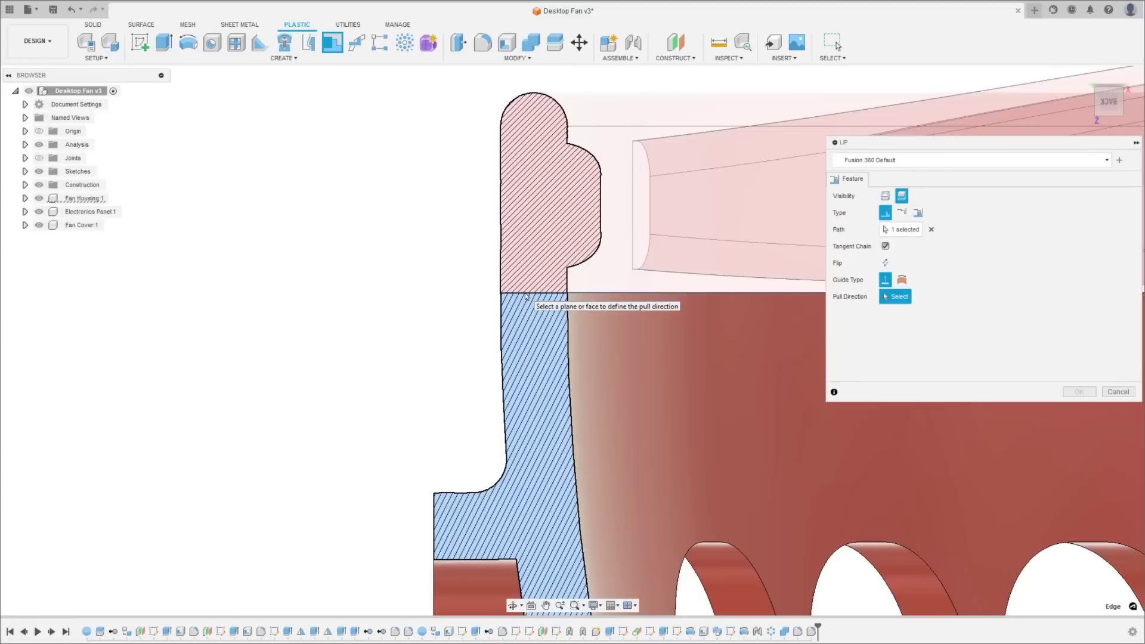
pyautogui.click(527, 296)
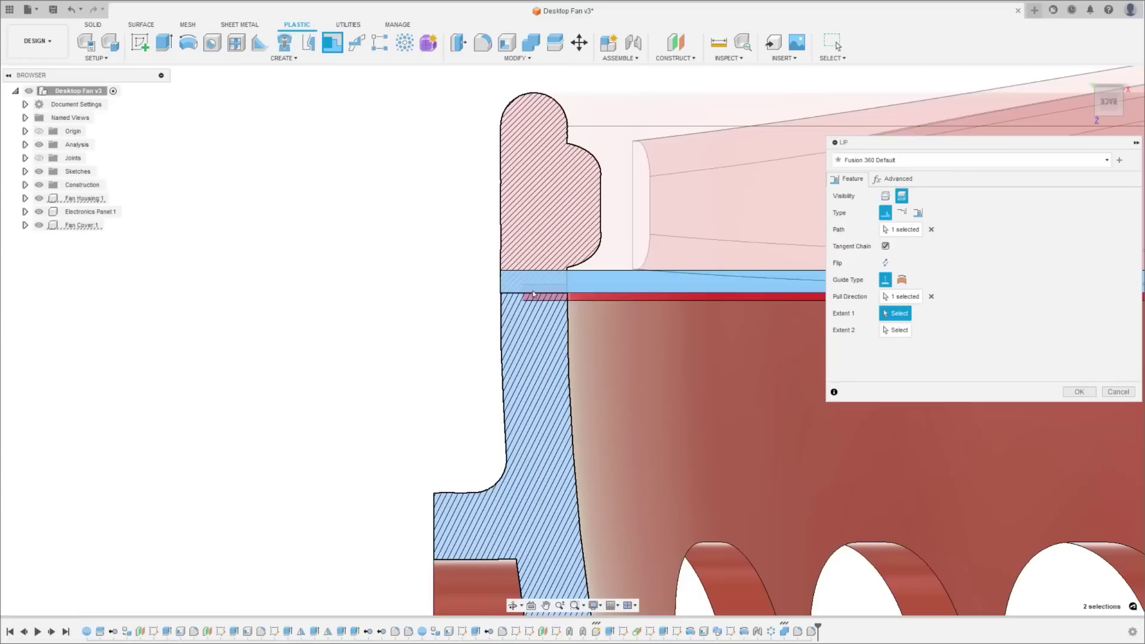
pyautogui.click(903, 213)
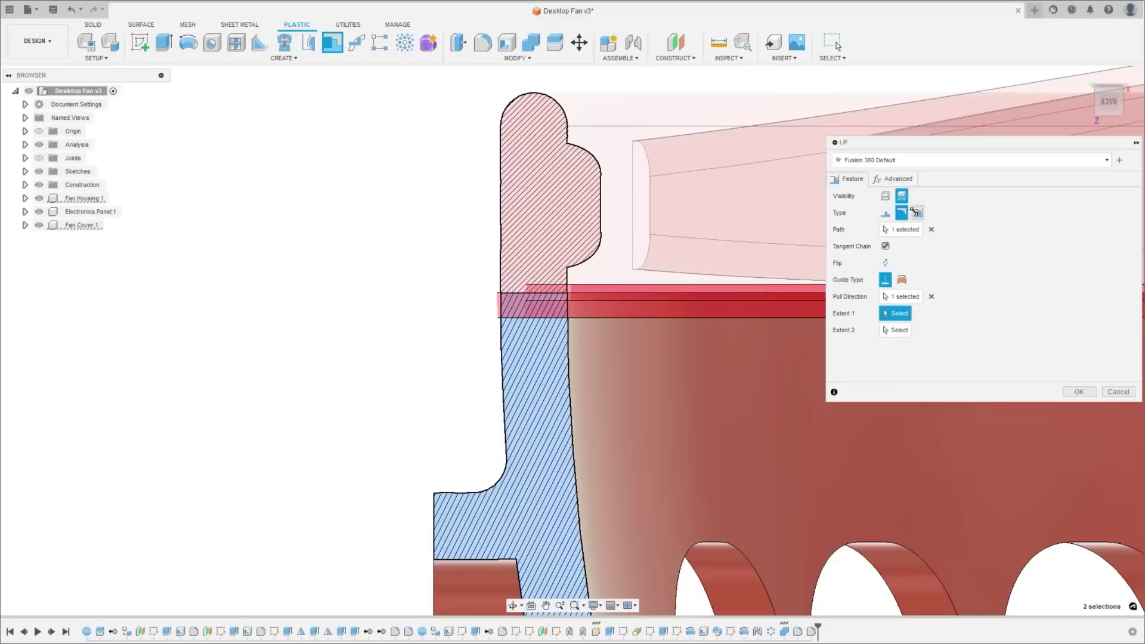
pyautogui.click(918, 213)
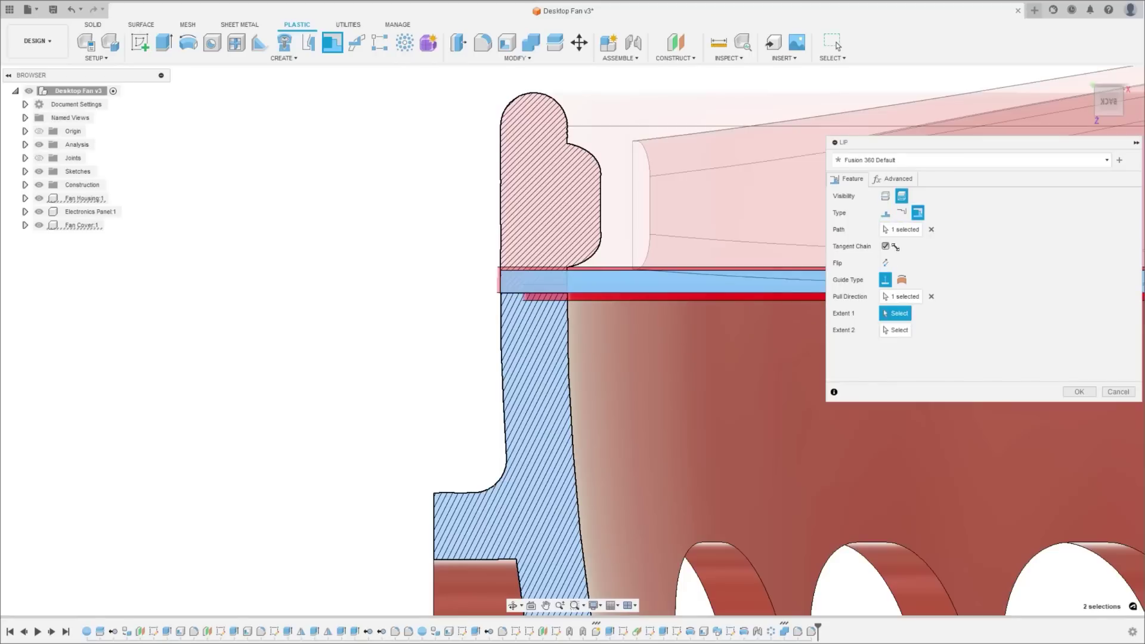
pyautogui.click(886, 263)
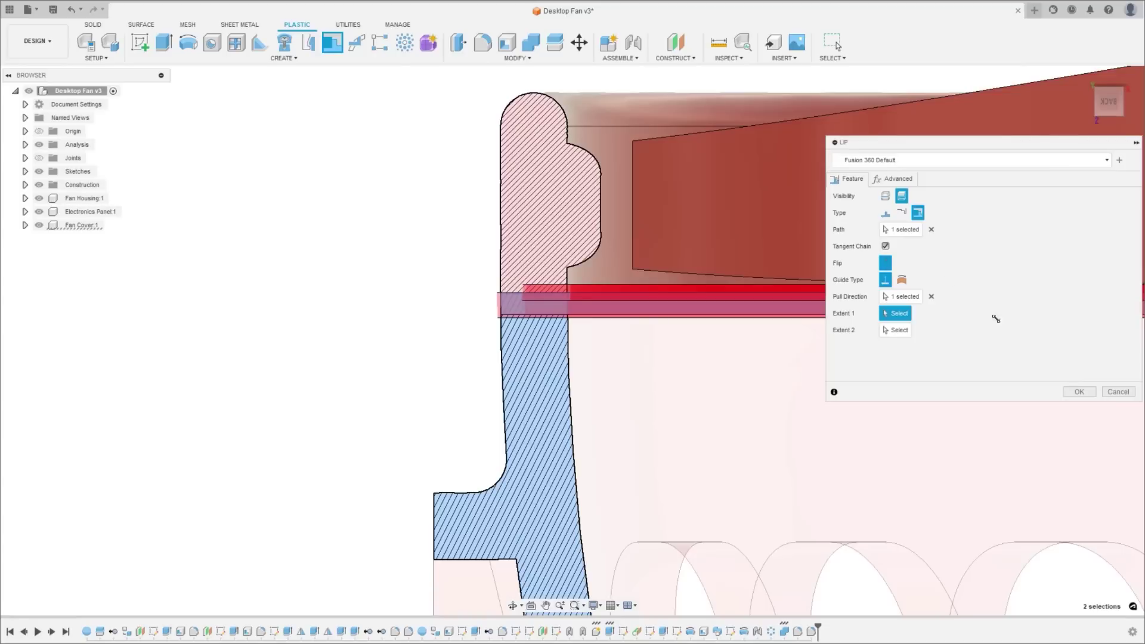
pyautogui.click(1078, 392)
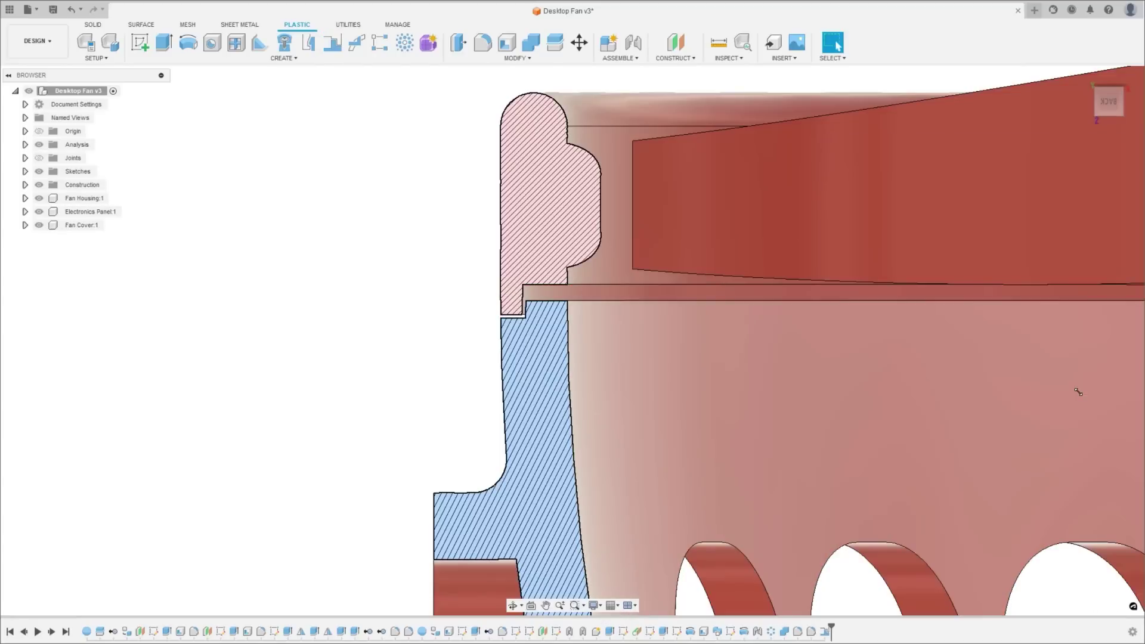
pyautogui.press('F6')
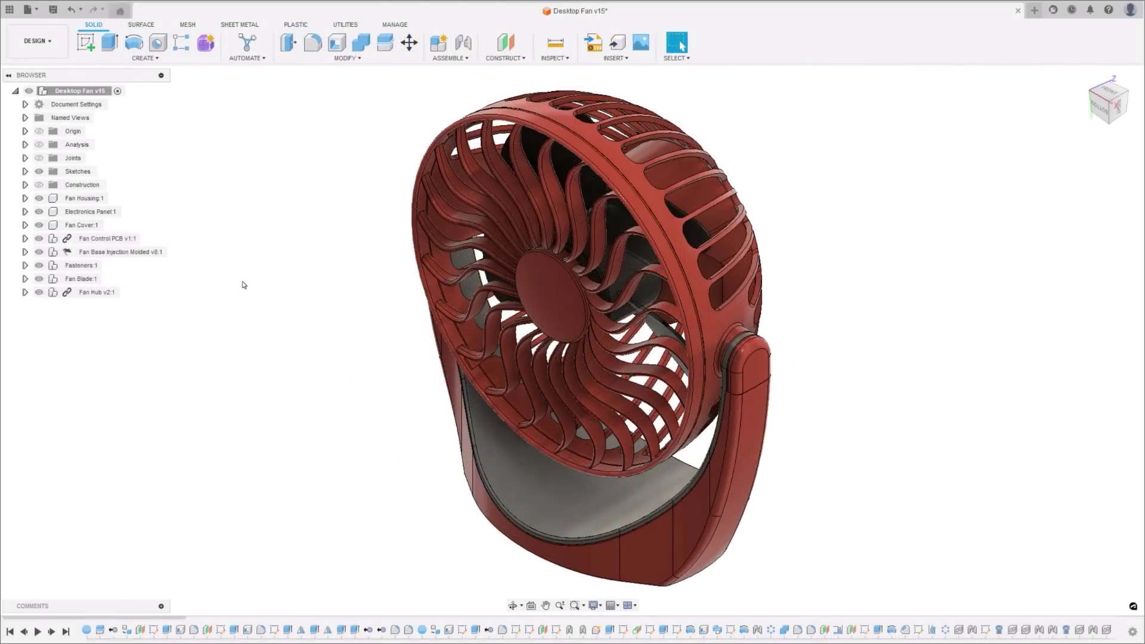
# Edit the Fan Base Injection Molded component in place and browse the Surface, Mesh, Sheet Metal and Plastic tools.
pyautogui.rightClick(142, 253)
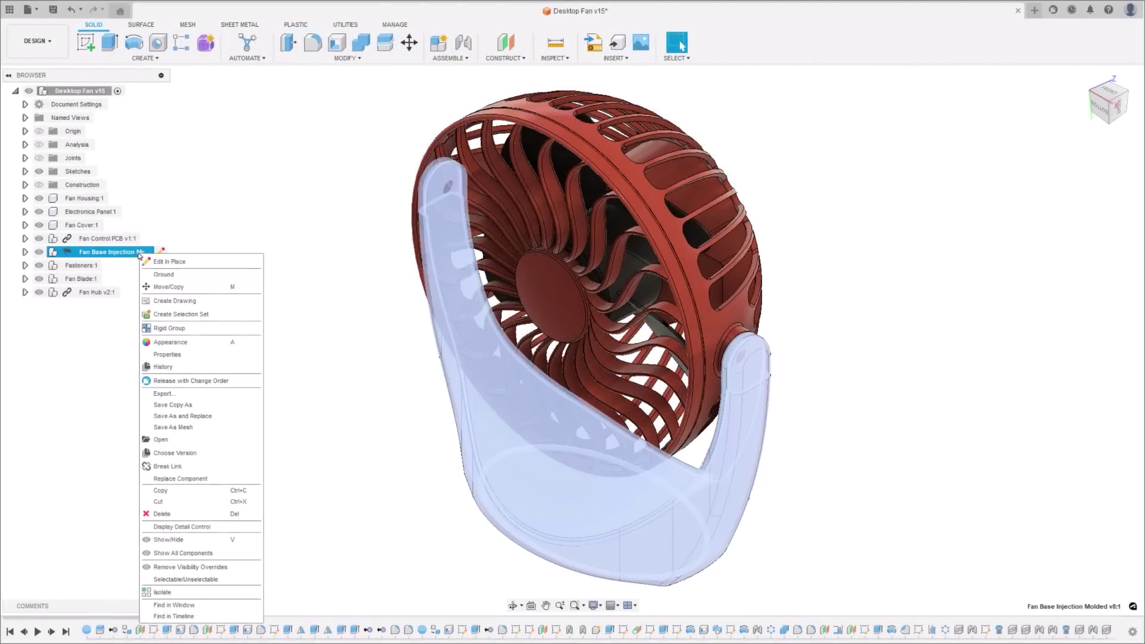
pyautogui.click(158, 262)
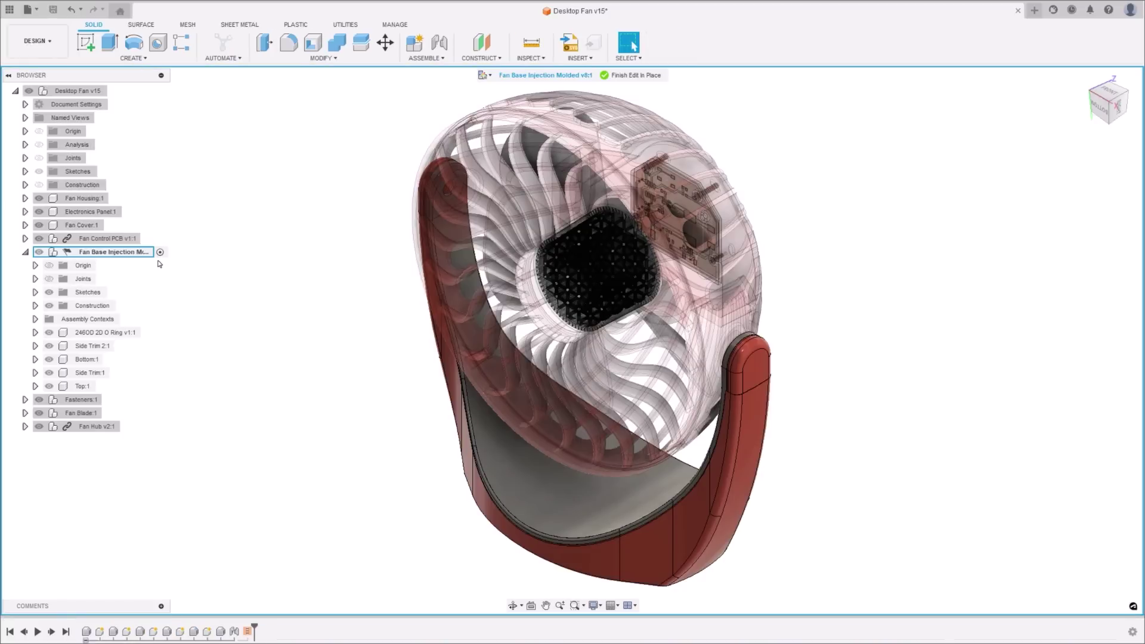
pyautogui.click(141, 24)
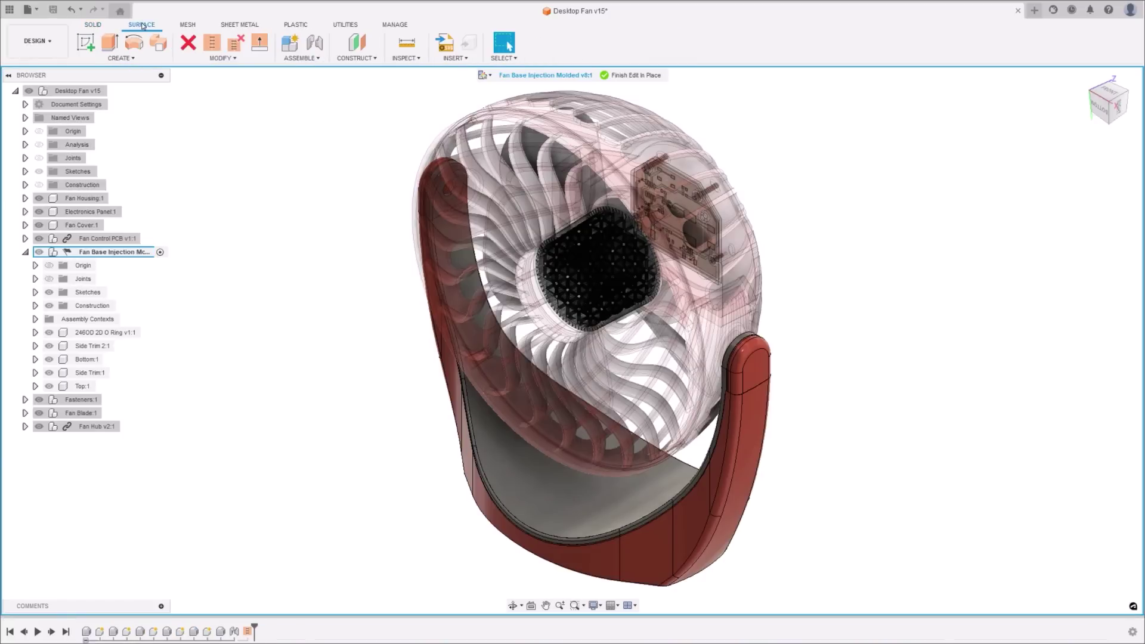
pyautogui.click(189, 25)
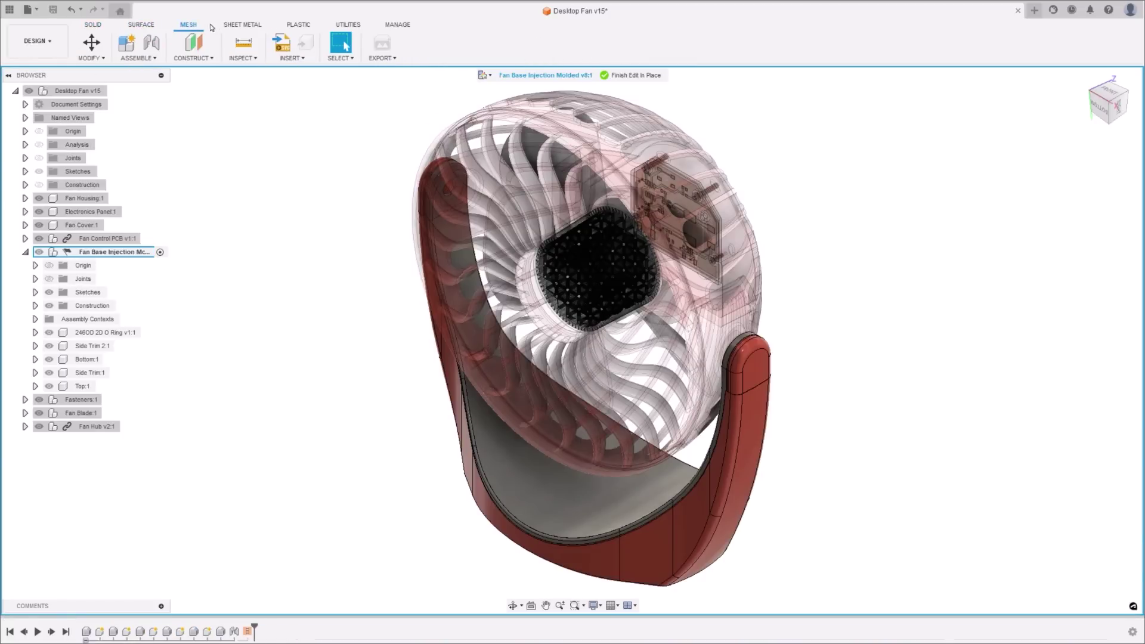
pyautogui.click(238, 27)
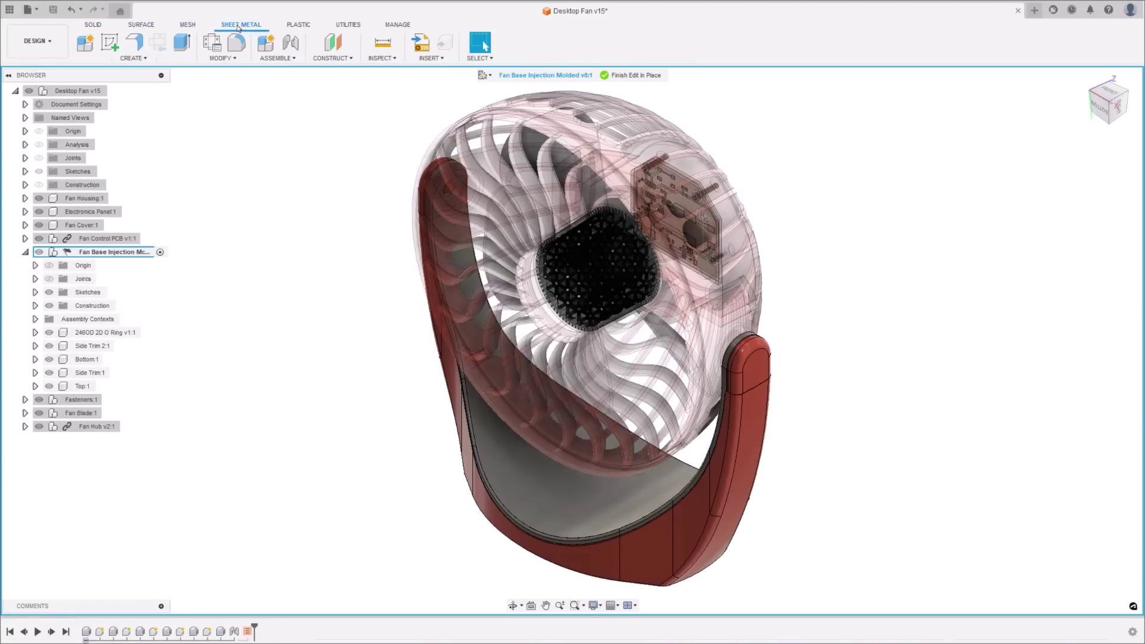
pyautogui.click(297, 26)
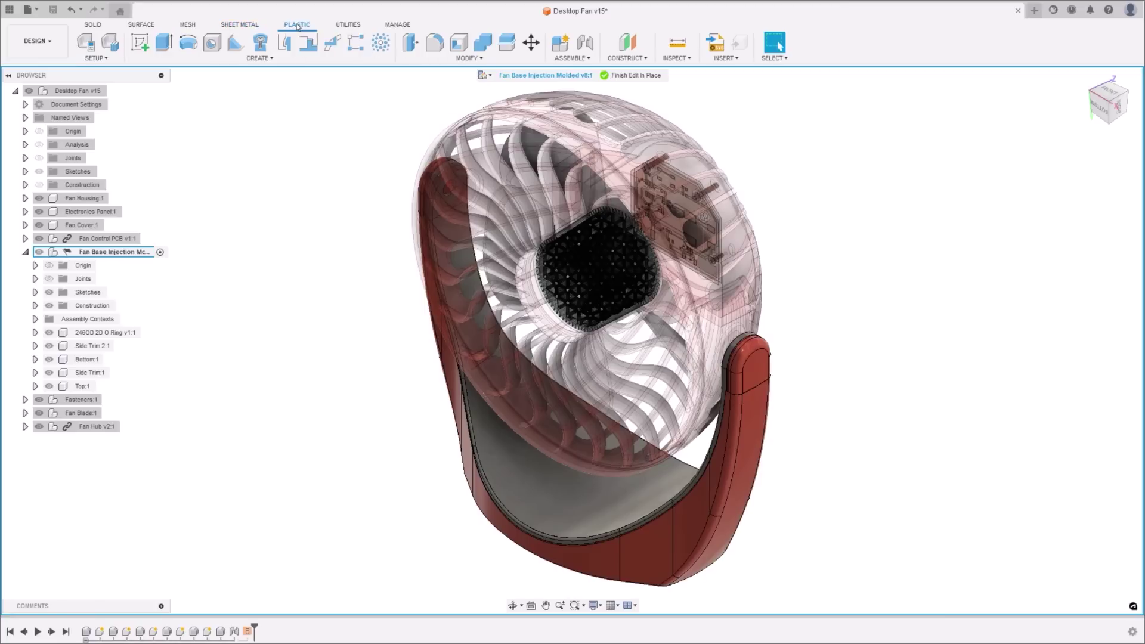
pyautogui.click(142, 25)
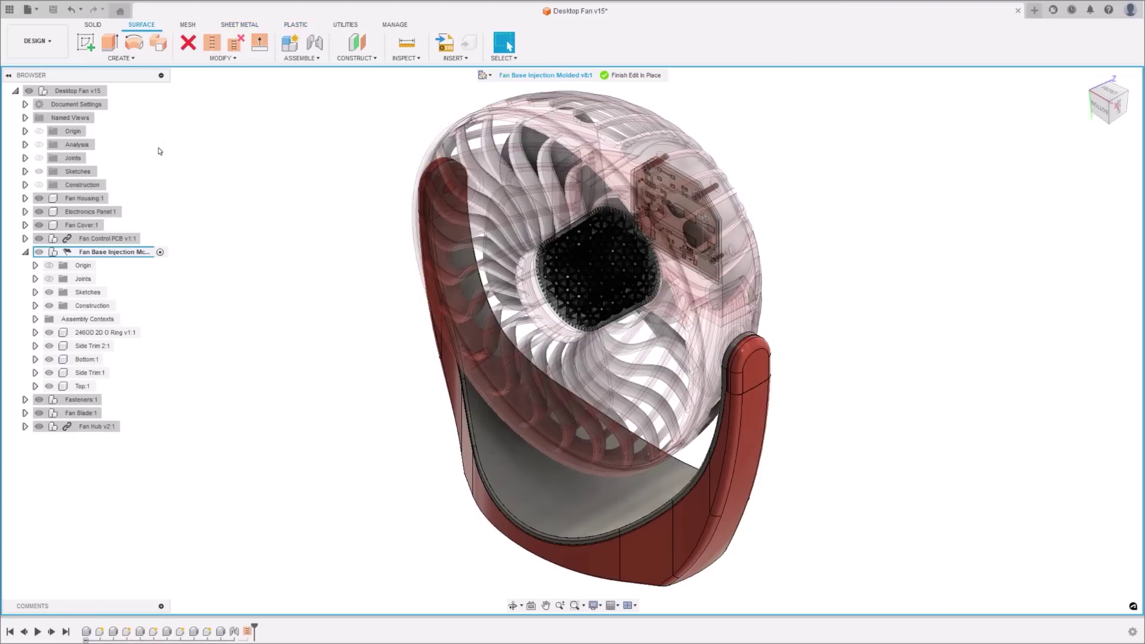
# Hide housing, electronics panel, cover, PCB, blades, hub and fasteners, then list Top:1's bodies.
pyautogui.click(39, 198)
pyautogui.click(39, 211)
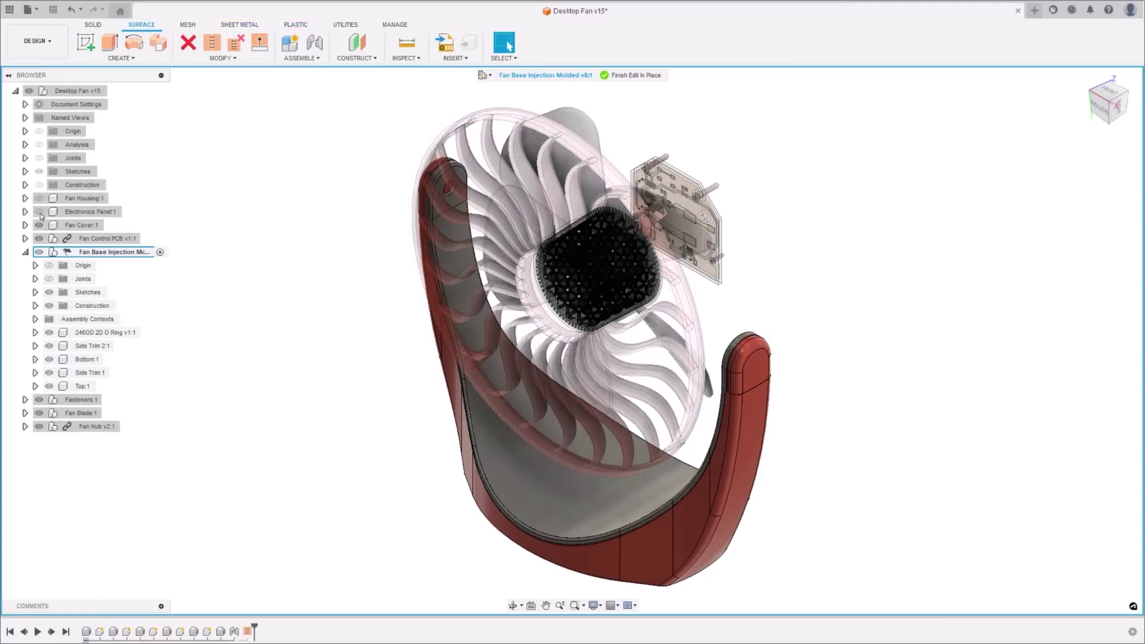
pyautogui.click(39, 225)
pyautogui.click(39, 239)
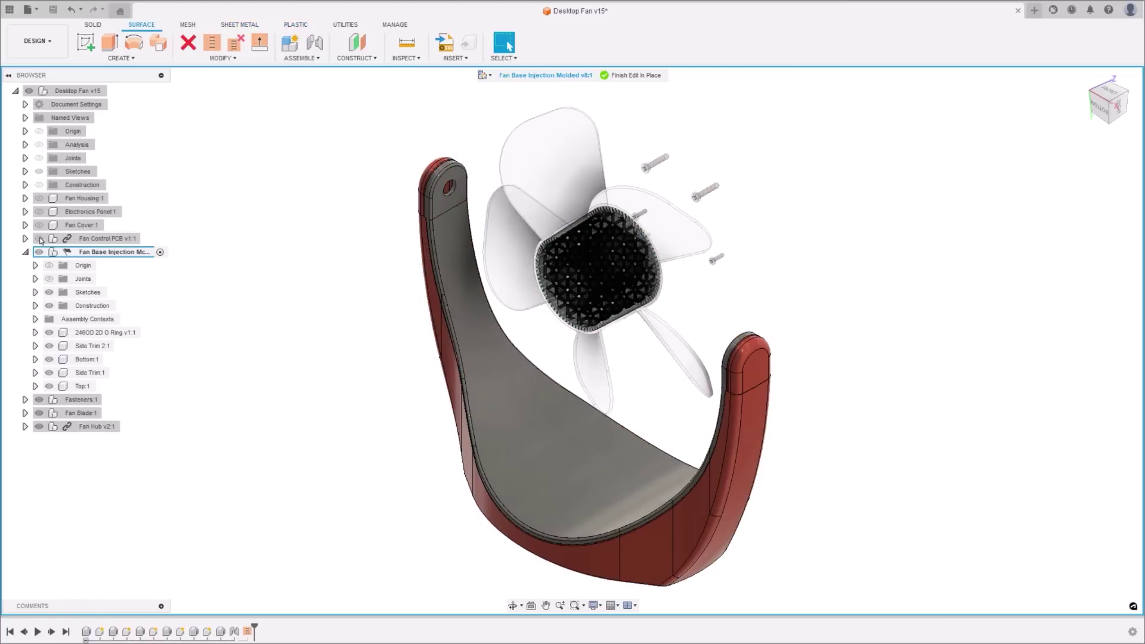
pyautogui.click(38, 413)
pyautogui.click(38, 427)
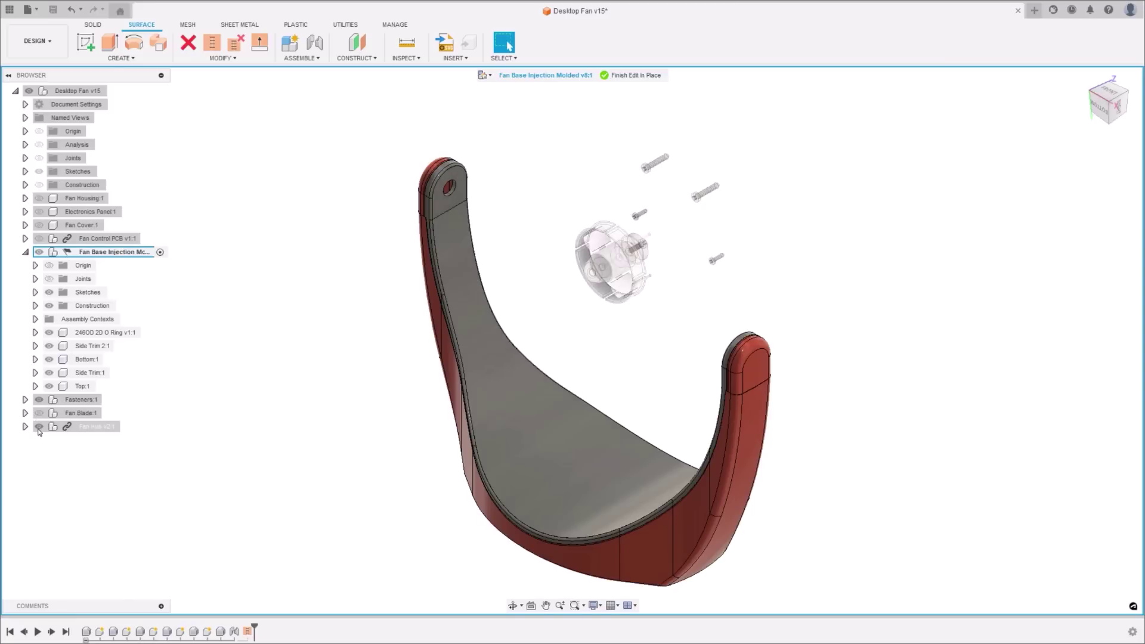
pyautogui.click(39, 400)
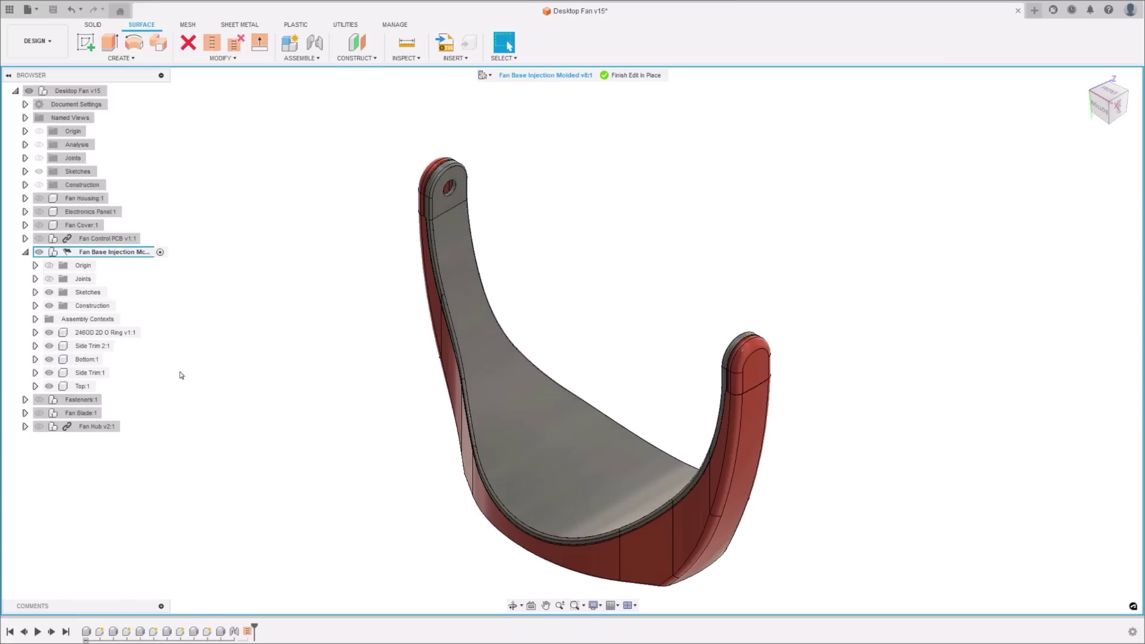
pyautogui.click(35, 386)
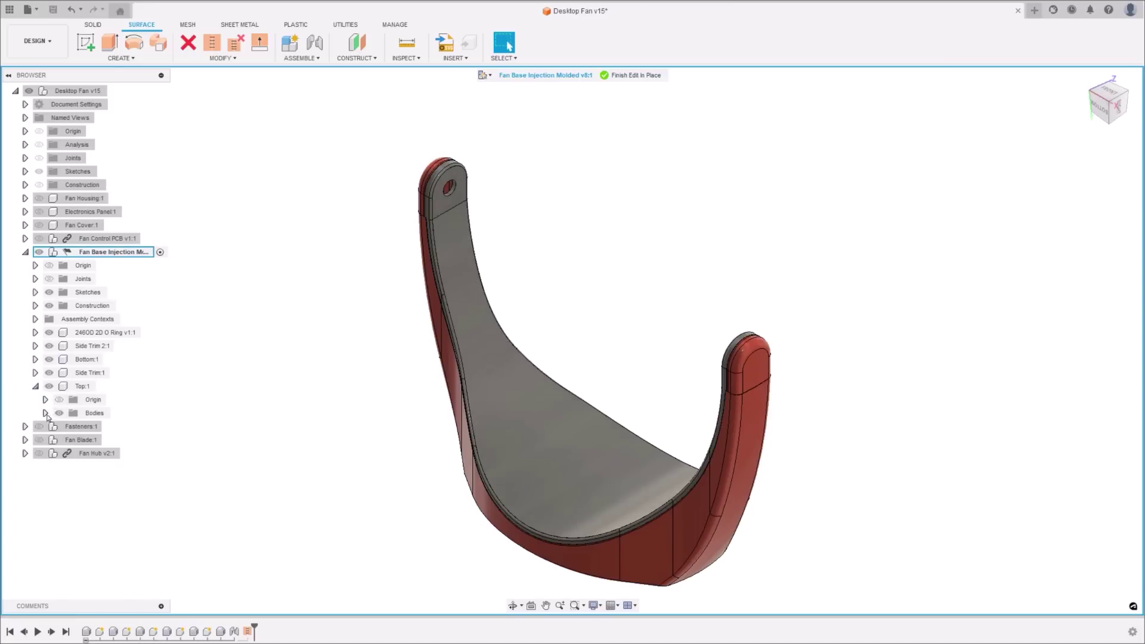
pyautogui.click(46, 413)
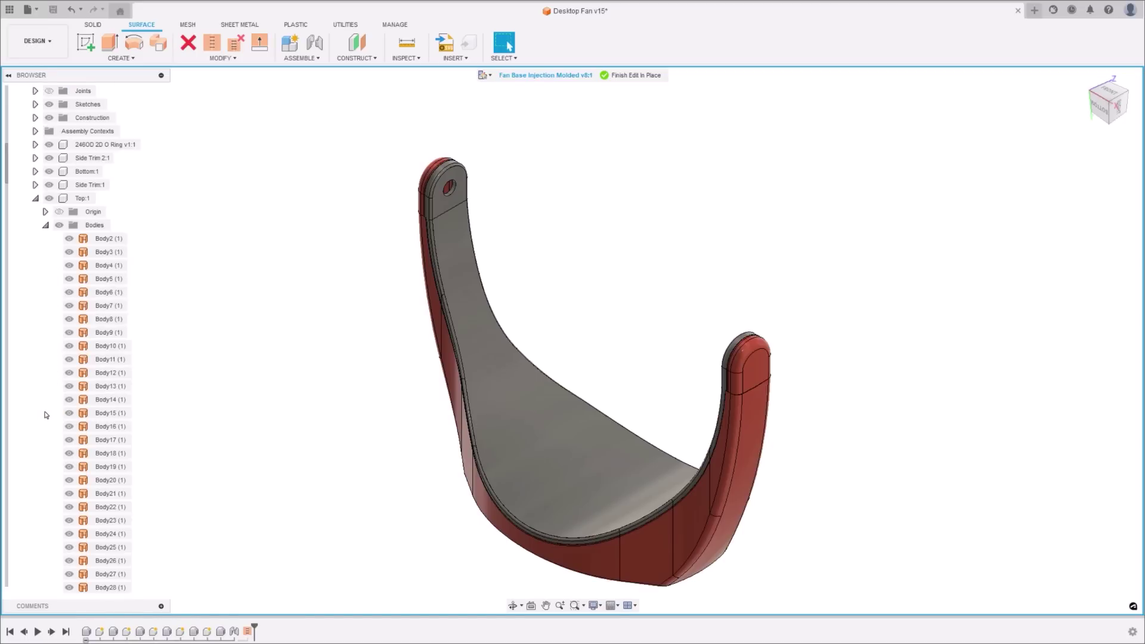
# Stitch Body2 through Body123 into a single Body124, then bring up Appearance with A.
pyautogui.click(111, 240)
pyautogui.click(211, 42)
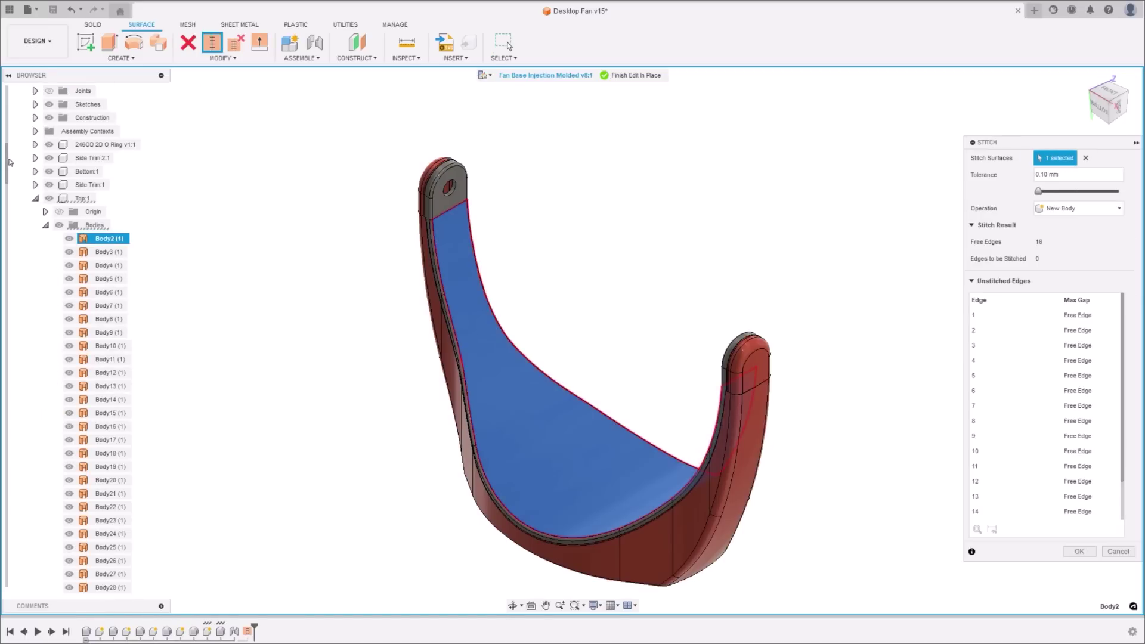
pyautogui.moveTo(6, 173); pyautogui.dragTo(7, 537)
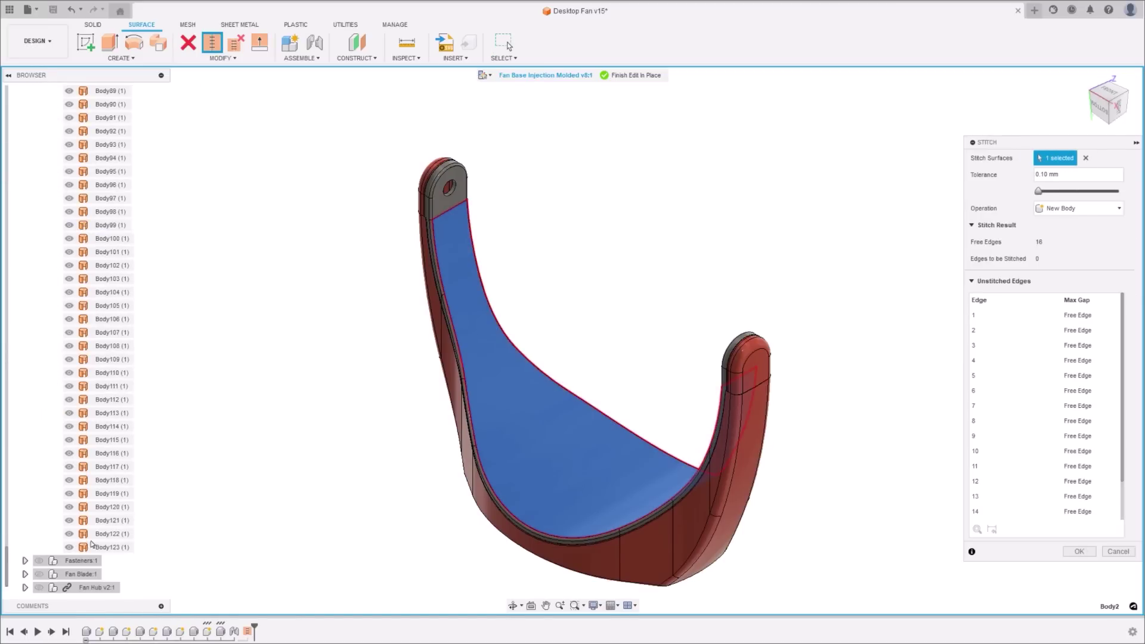
pyautogui.keyDown('shift'); pyautogui.click(112, 547); pyautogui.keyUp('shift')
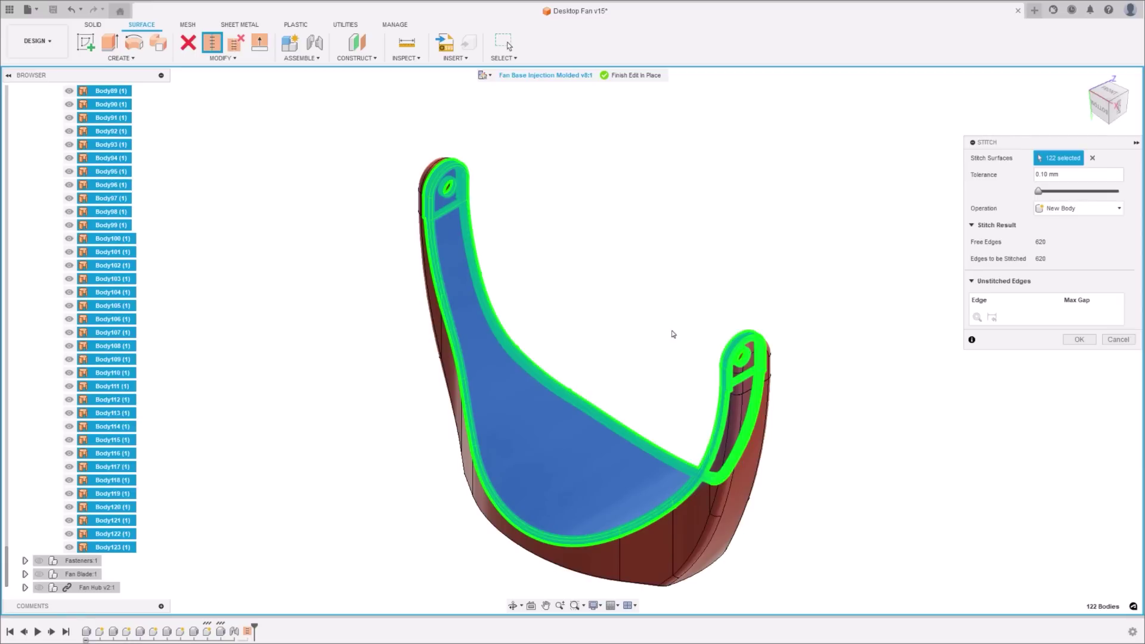
pyautogui.click(1080, 341)
pyautogui.press('a')
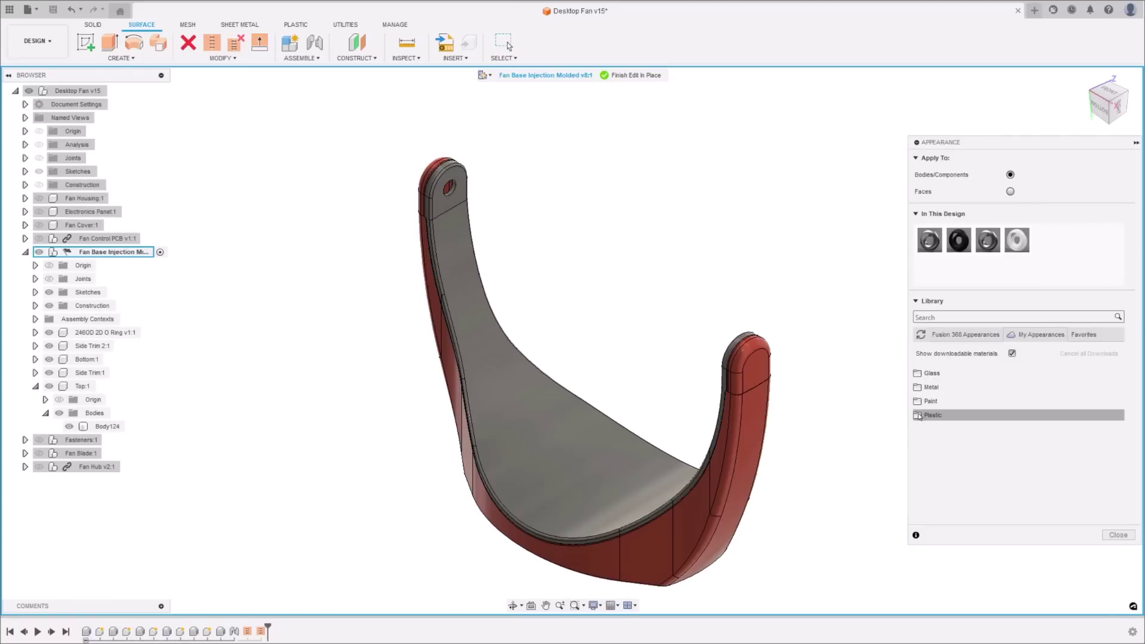
# Apply Clay (Plastic - Glossy) from Plastic > Opaque to Body124, then finish editing in place.
pyautogui.click(960, 415)
pyautogui.click(962, 431)
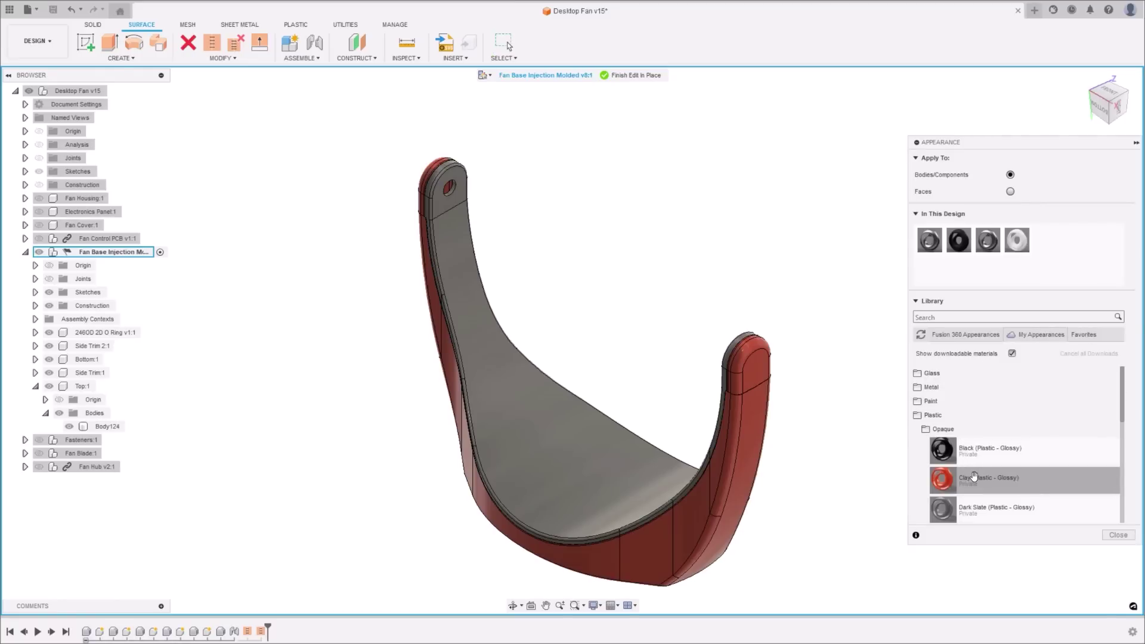
pyautogui.moveTo(946, 479); pyautogui.dragTo(633, 477)
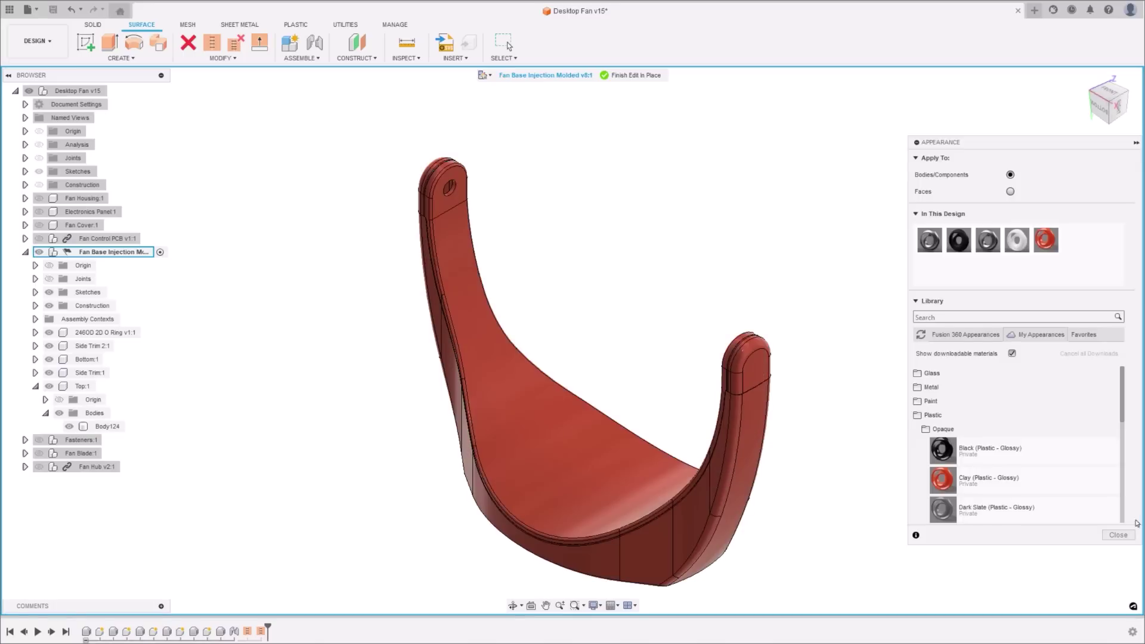
pyautogui.click(1119, 535)
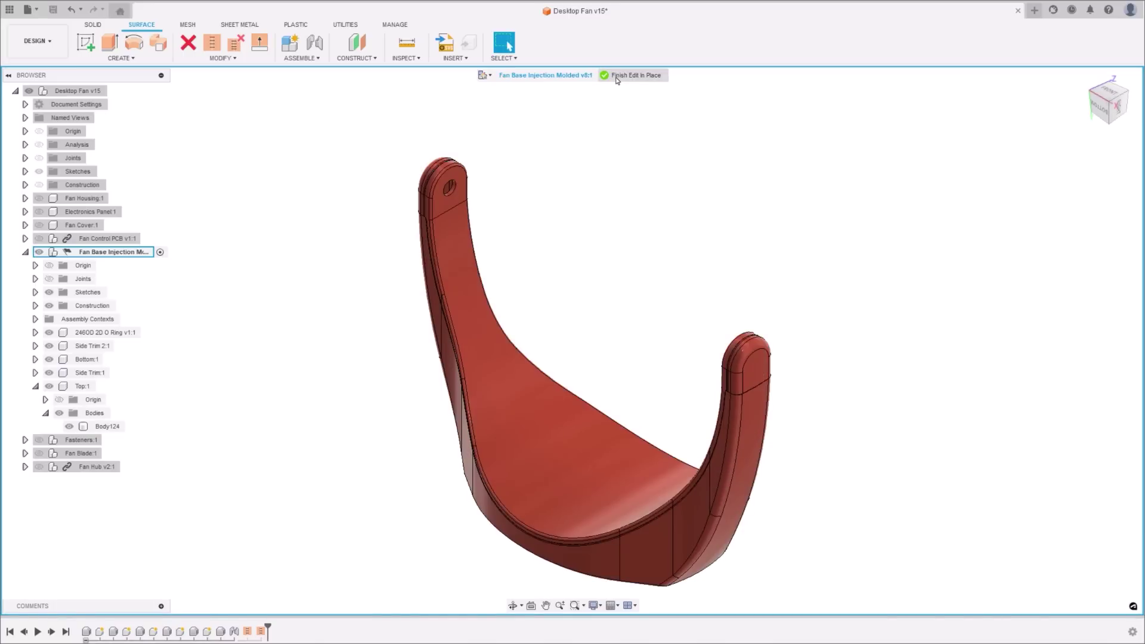
pyautogui.click(618, 76)
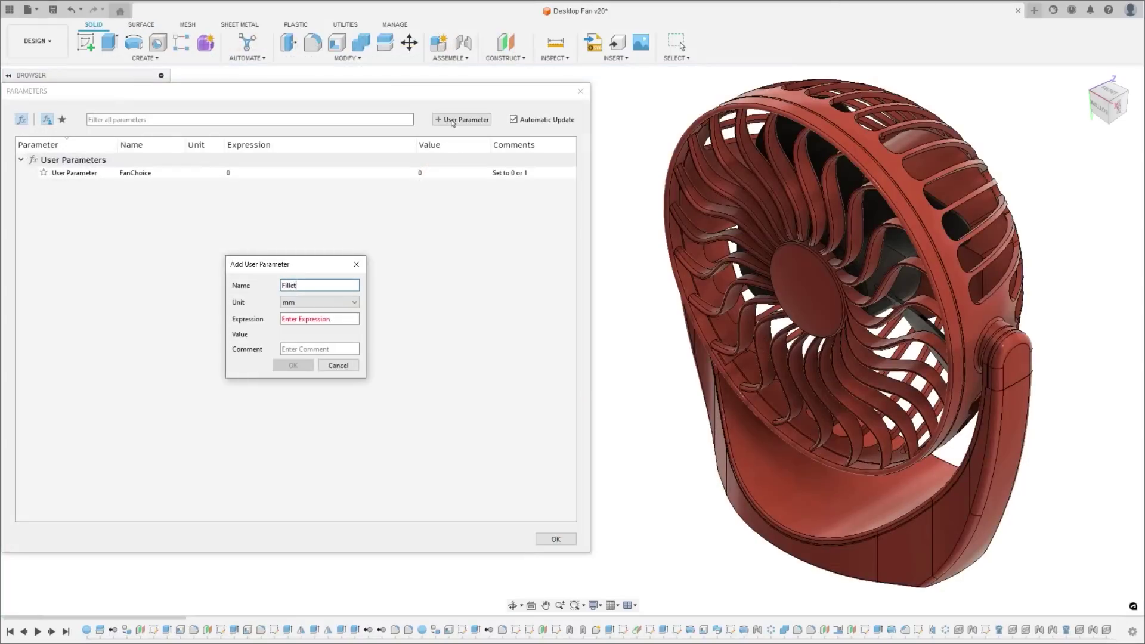
# Enter the if(FanChoice == 0; 10; 4) expression and rewrite d789 as FanHubSize/2 + FanThickness + a fan term.
pyautogui.write('(if(FanChoice')
pyautogui.write('== 0; 10; 4) )')
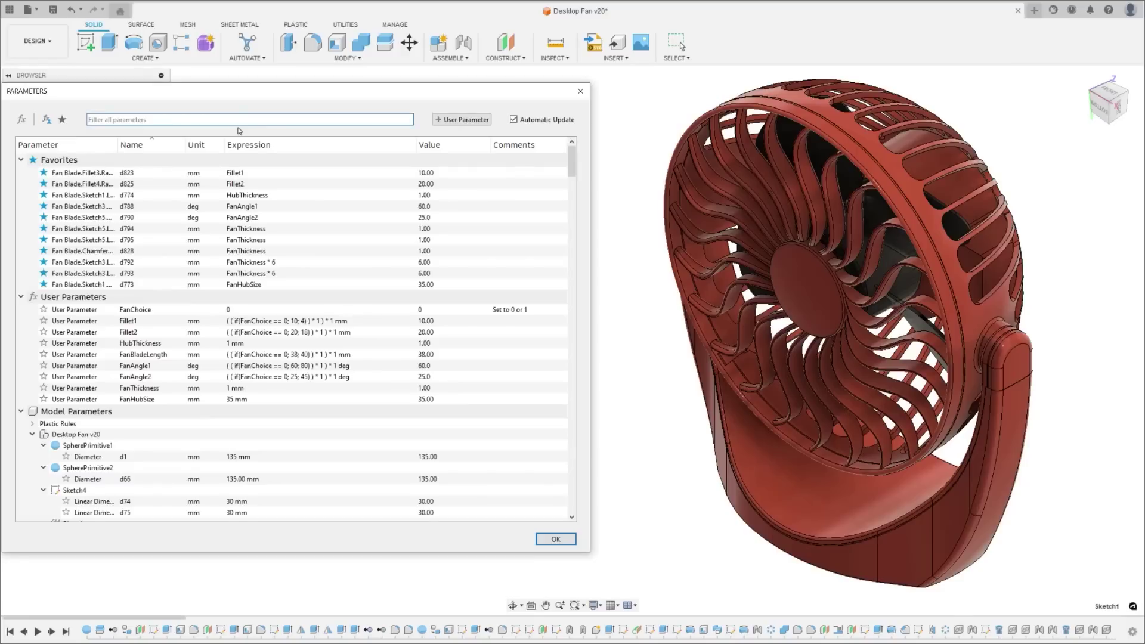
pyautogui.write('d789')
pyautogui.click(242, 223)
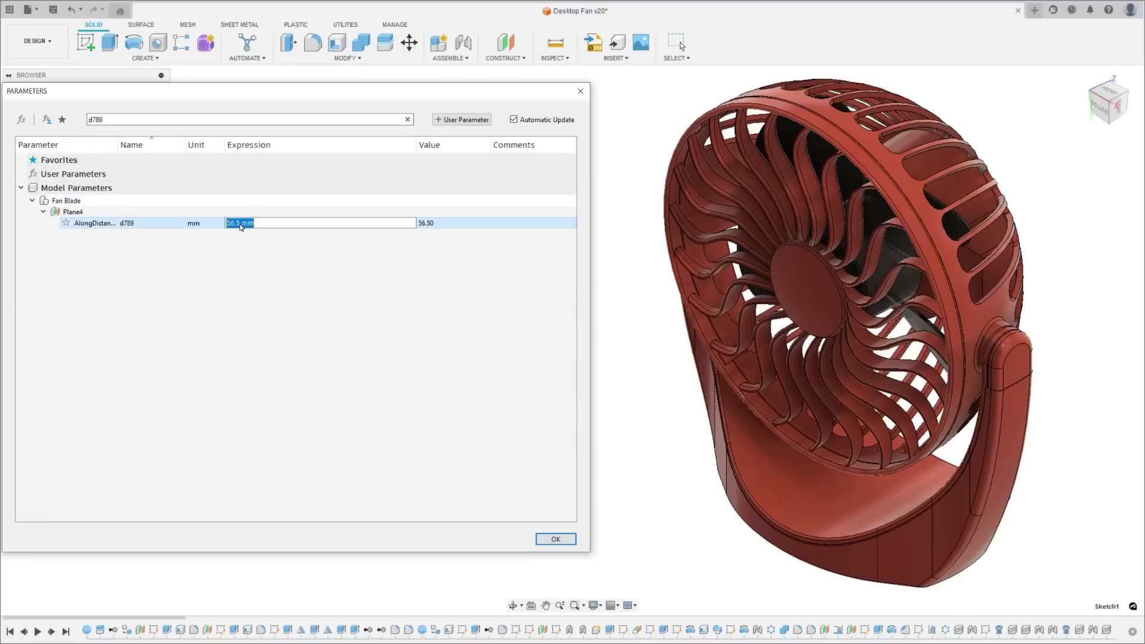
pyautogui.write('FanHubSize/2 + FanThickness + fan')
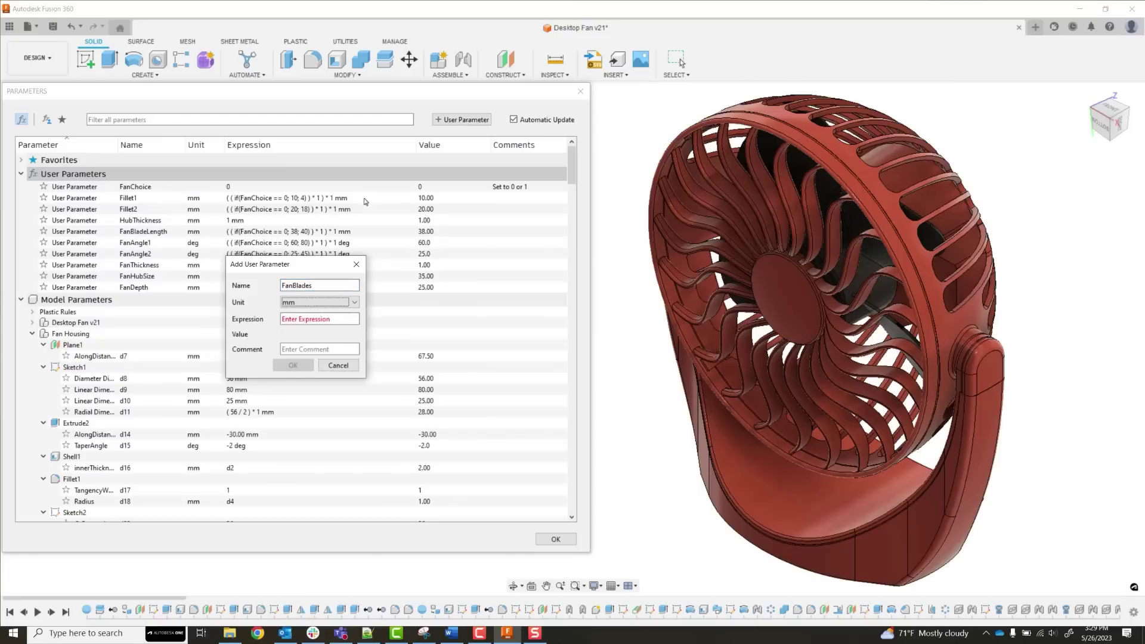
# Add a unitless FanBlades parameter with expression if(FanChoice == 0; 5; 18).
pyautogui.click(354, 302)
pyautogui.click(310, 311)
pyautogui.click(304, 319)
pyautogui.write('if(FanChoice ==')
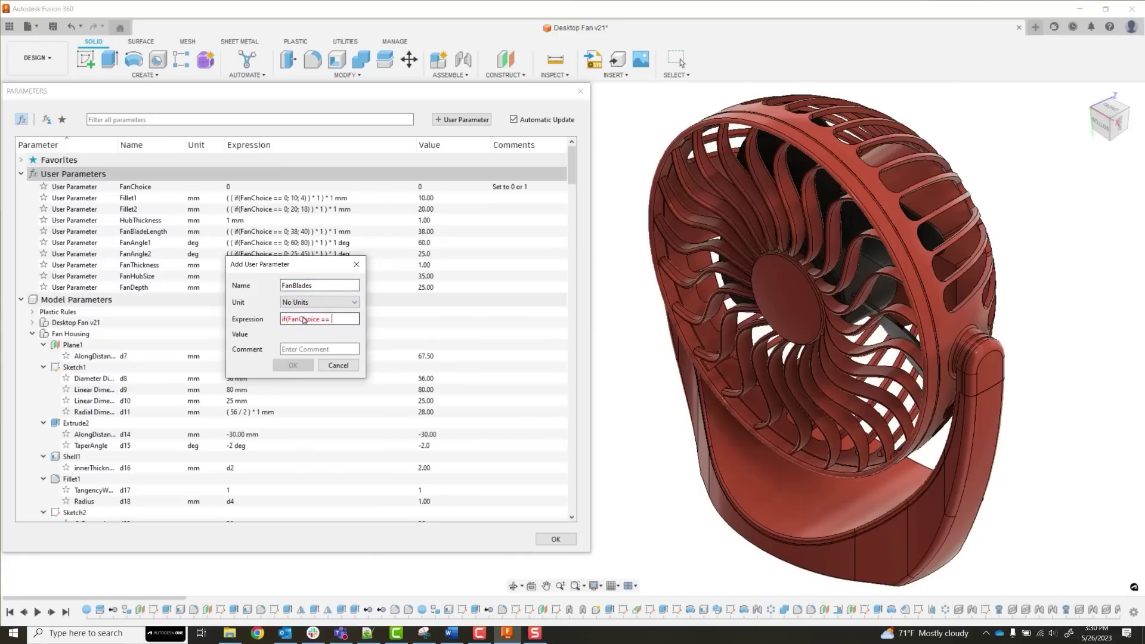
pyautogui.write(' 0; 5; 18)')
pyautogui.press('Return')
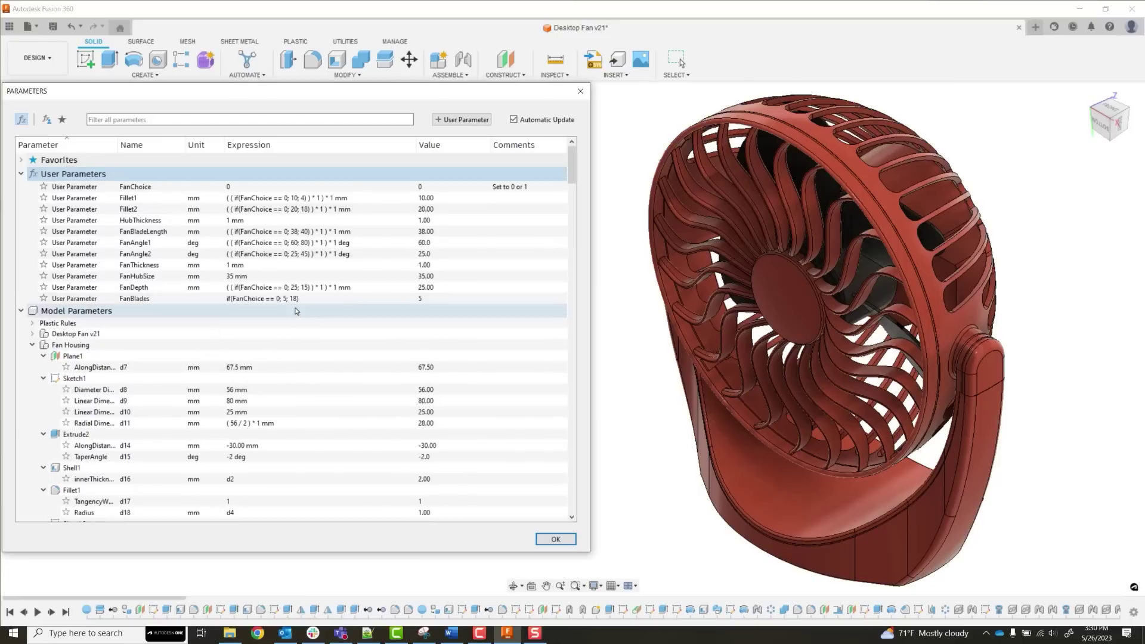
# Set FanChoice to 1 to rebuild the fan, then close the parameters list.
pyautogui.click(253, 187)
pyautogui.write('1')
pyautogui.press('Return')
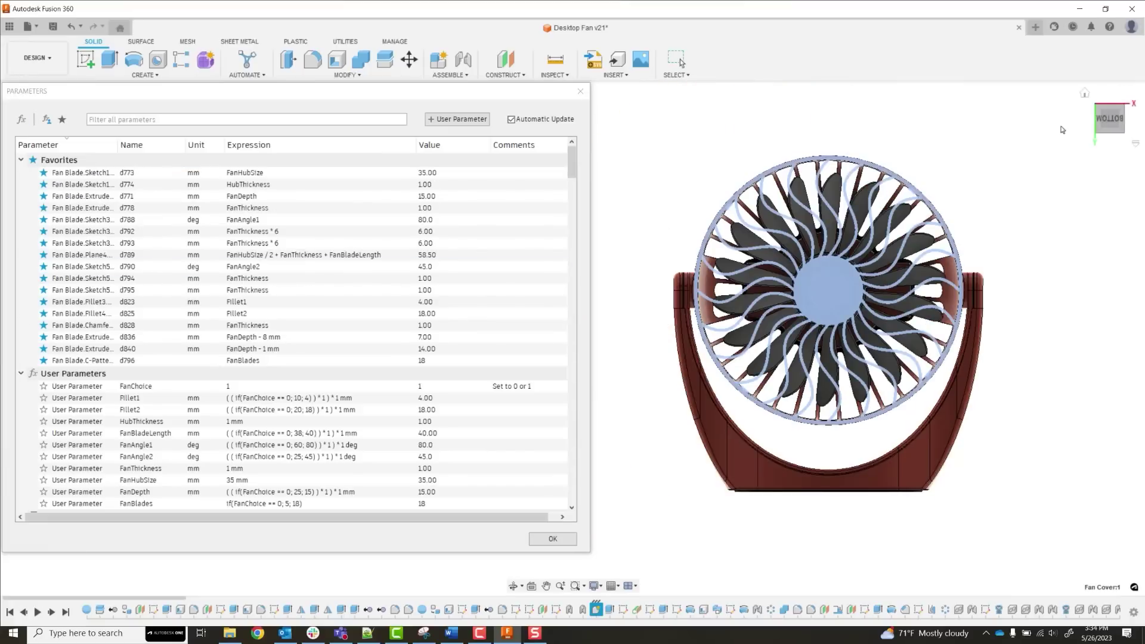
pyautogui.click(581, 91)
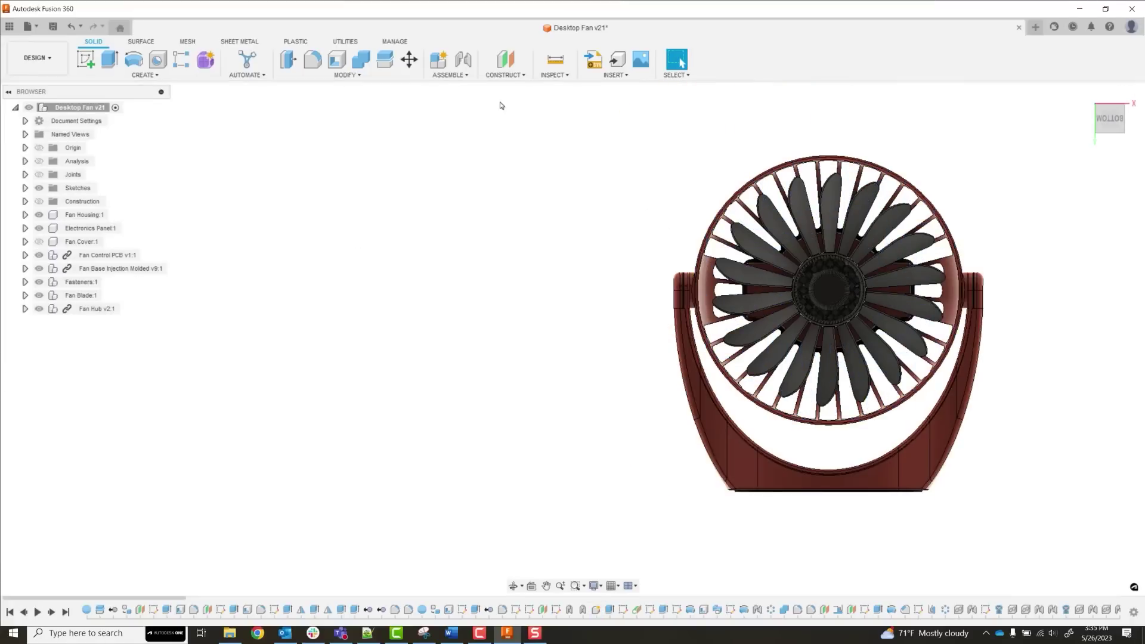
# Reopen Change Parameters filtered to user parameters and switch FanChoice between 0 and 1.
pyautogui.click(345, 74)
pyautogui.click(322, 337)
pyautogui.click(21, 373)
pyautogui.click(20, 159)
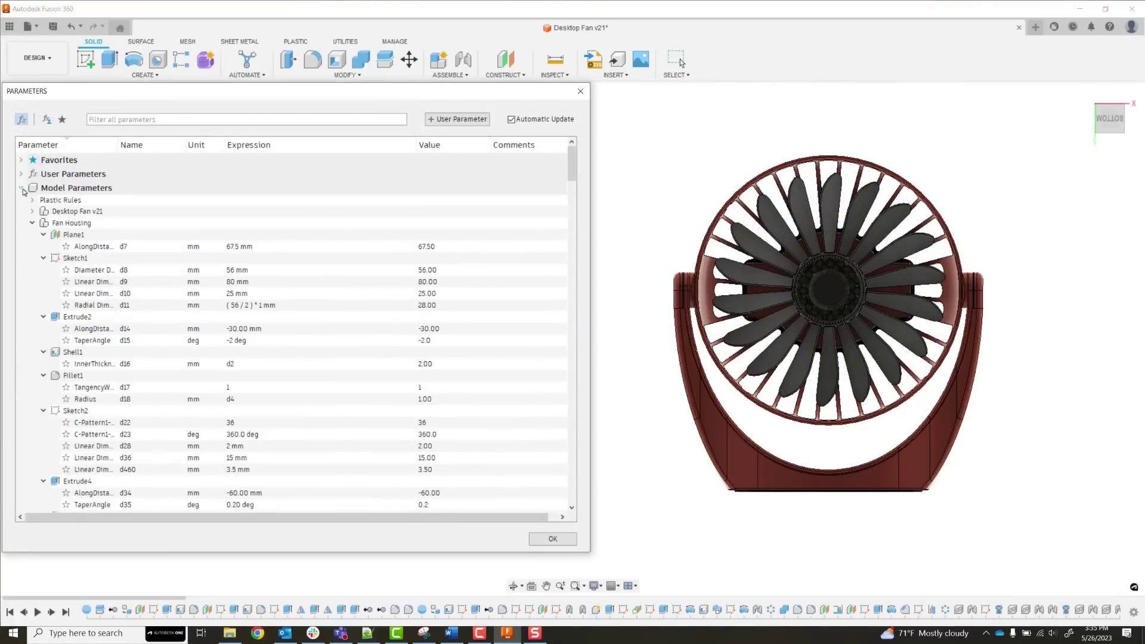
pyautogui.click(47, 119)
pyautogui.click(259, 174)
pyautogui.write('0')
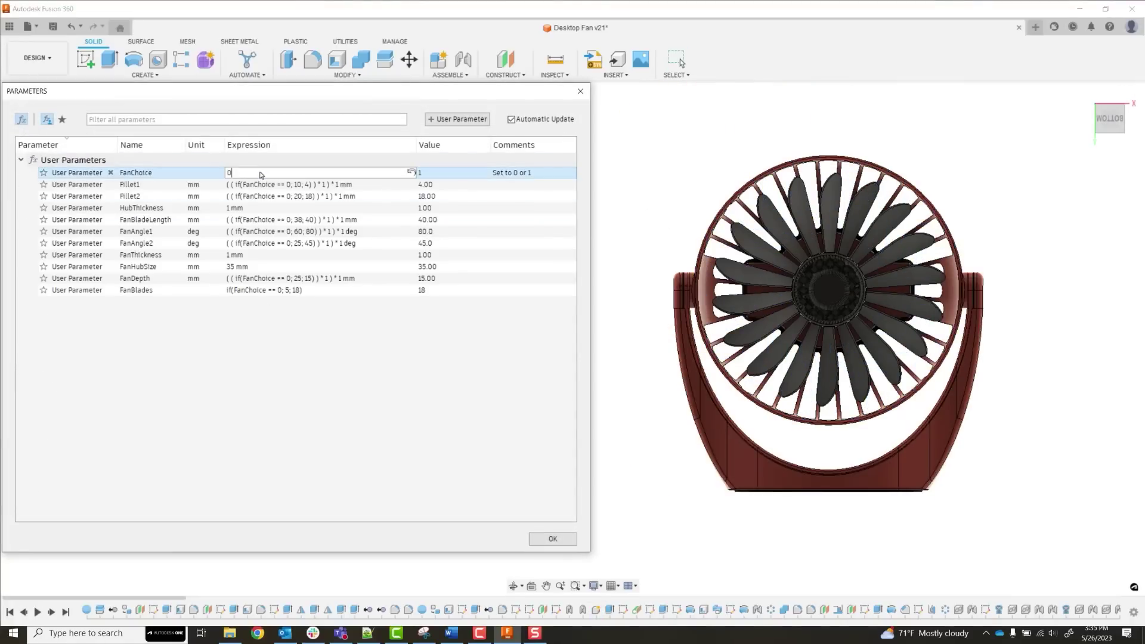
pyautogui.press('BackSpace')
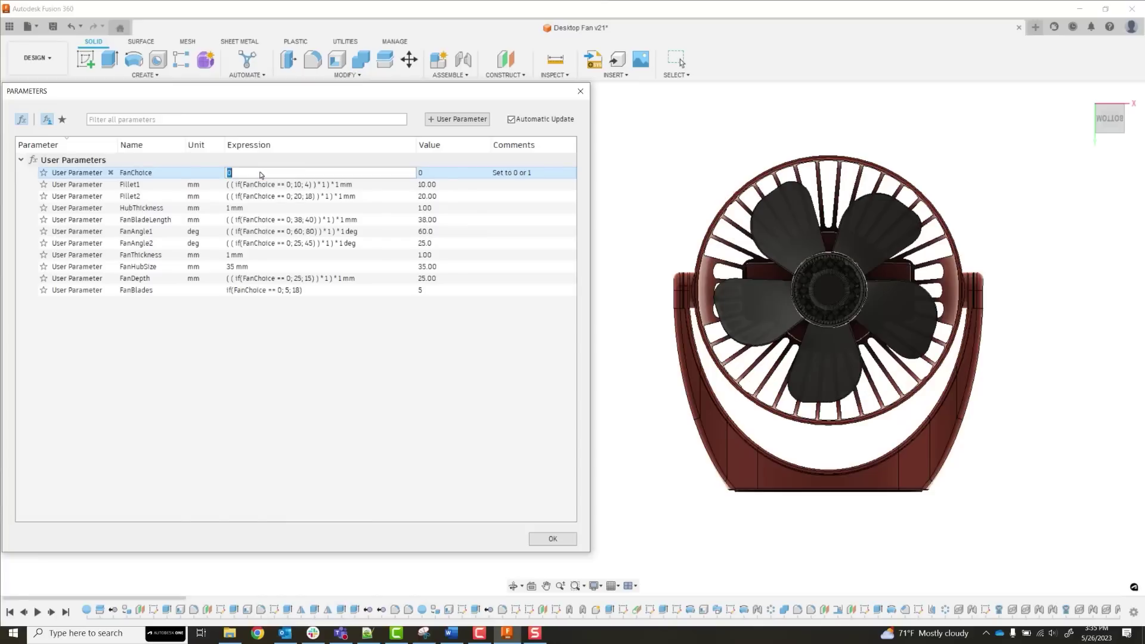
pyautogui.write('1')
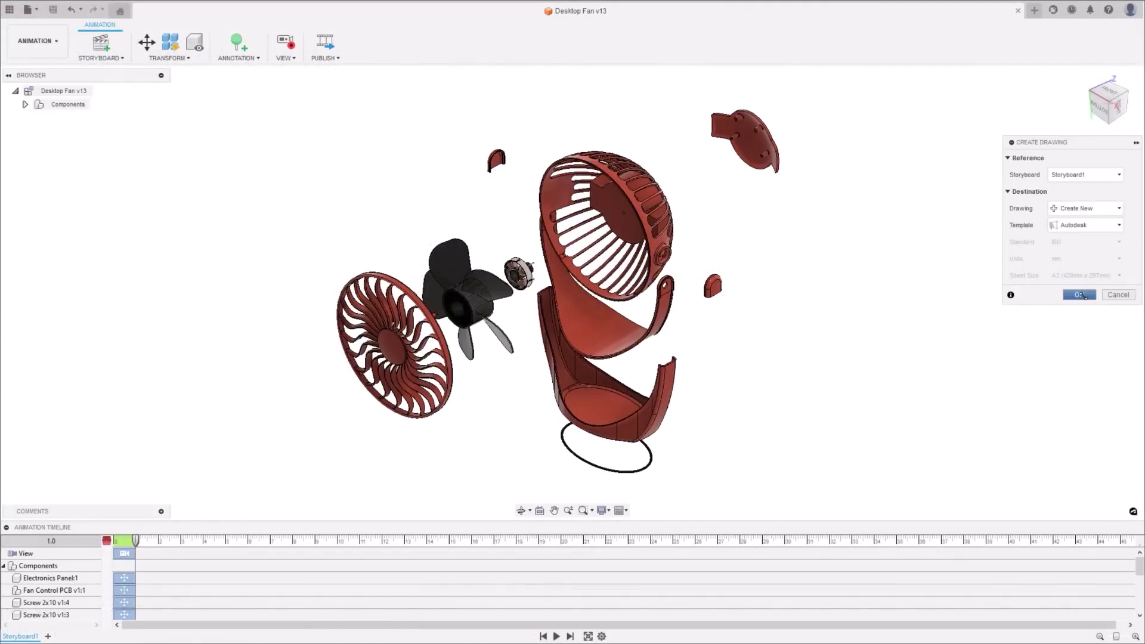
# Create the exploded drawing view from Storyboard1 and place a parts list on the sheet.
pyautogui.click(1080, 294)
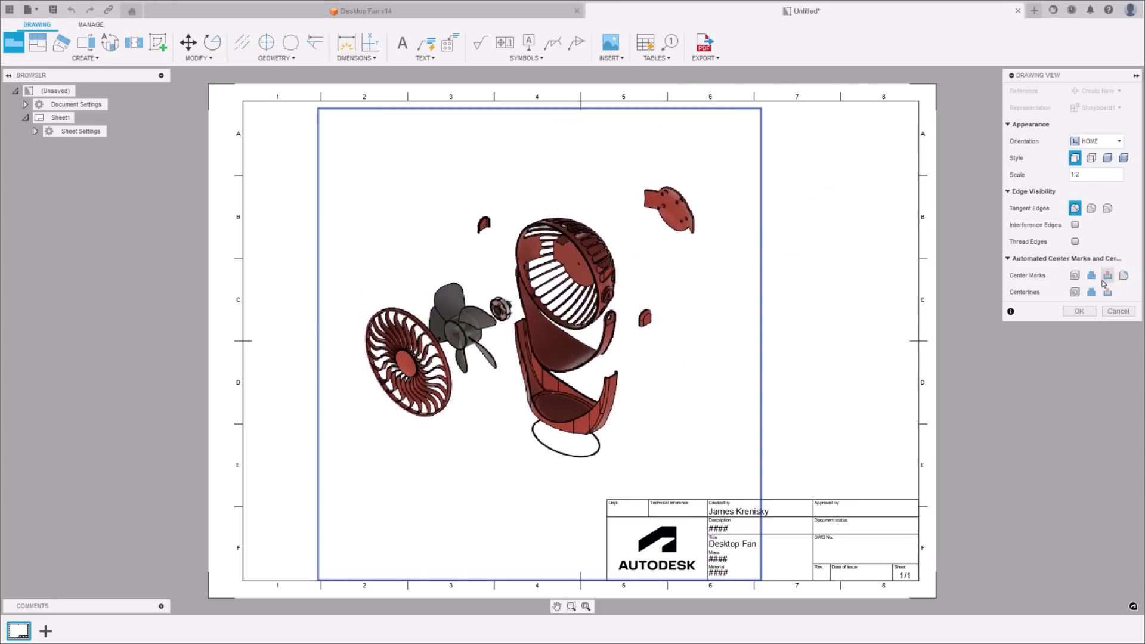
pyautogui.click(1080, 312)
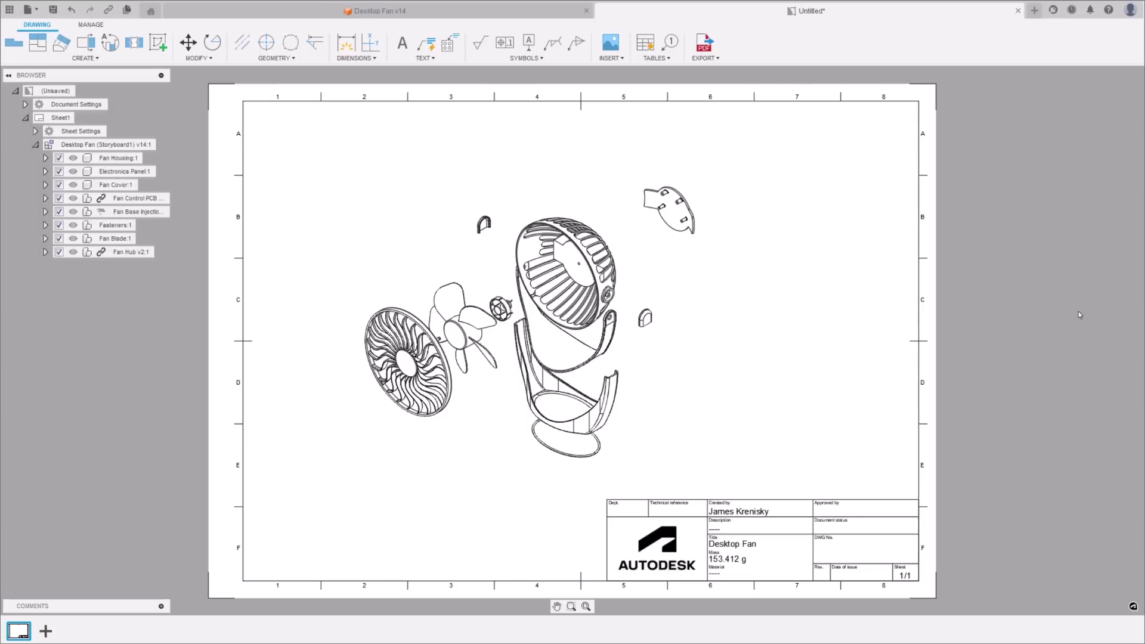
pyautogui.click(647, 43)
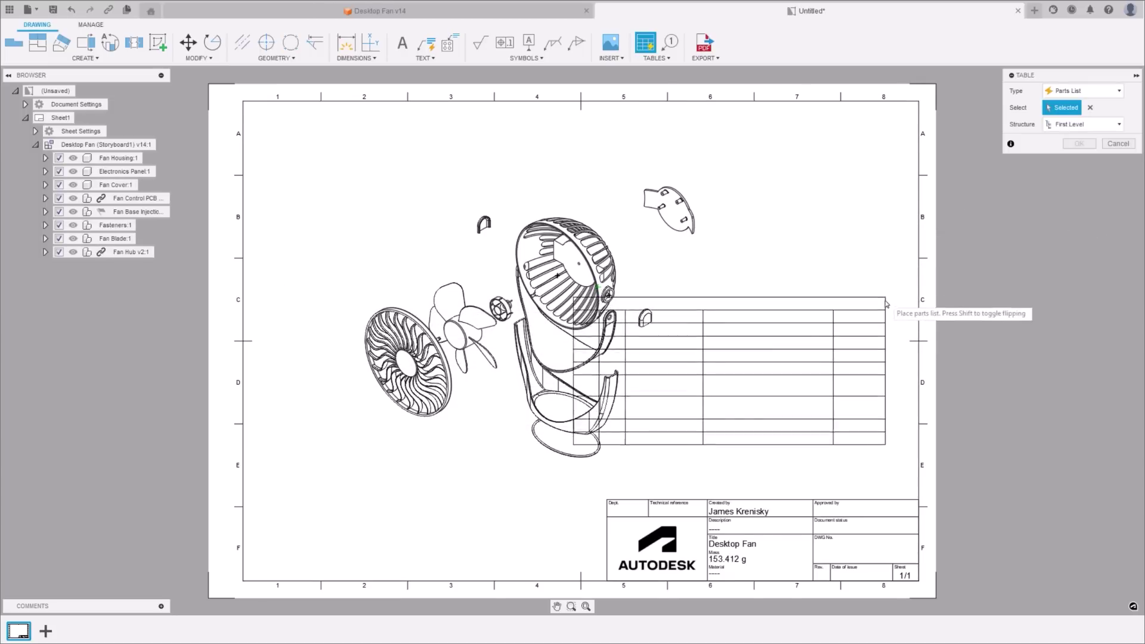
pyautogui.click(907, 328)
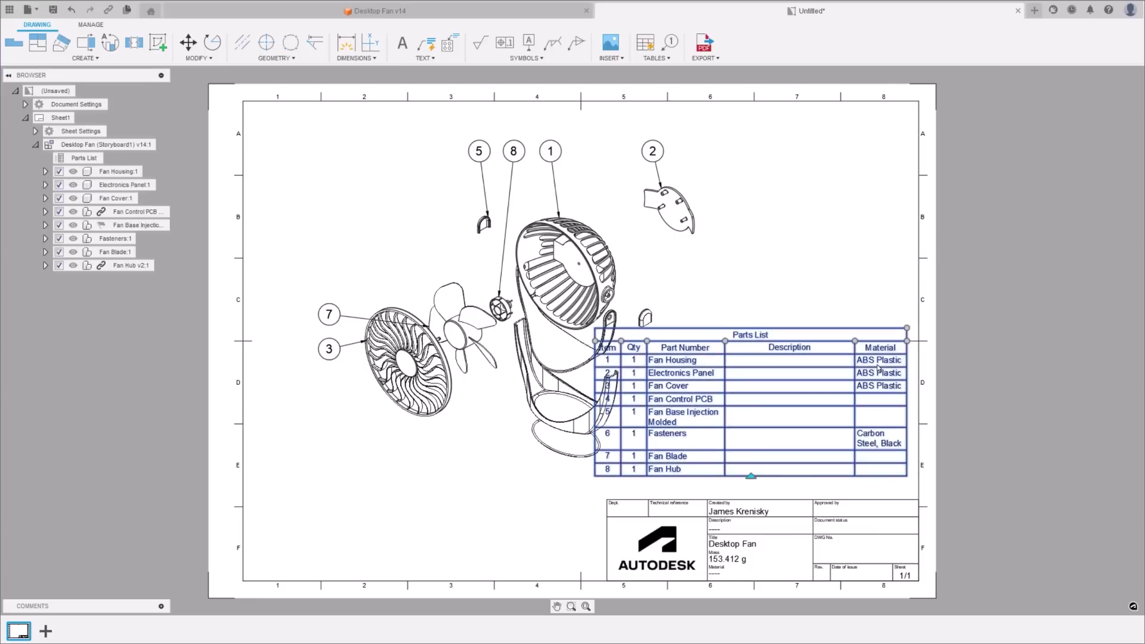
# Remove the Material and Description columns, leaving Item, Qty and Part Number in the parts list.
pyautogui.doubleClick(881, 344)
pyautogui.click(1016, 219)
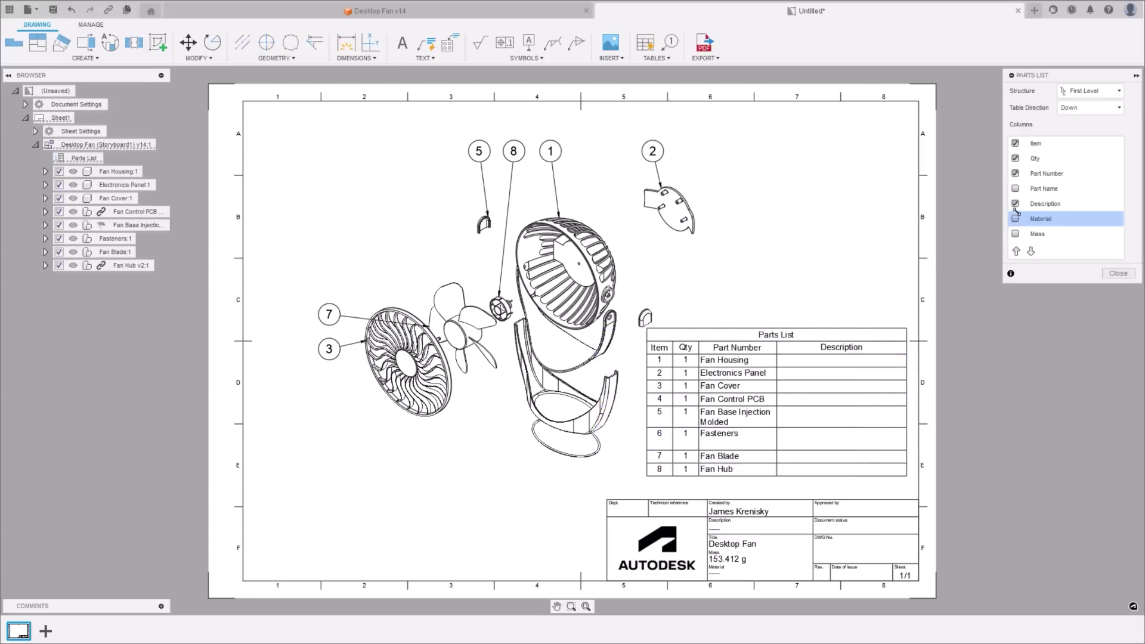
pyautogui.click(1016, 203)
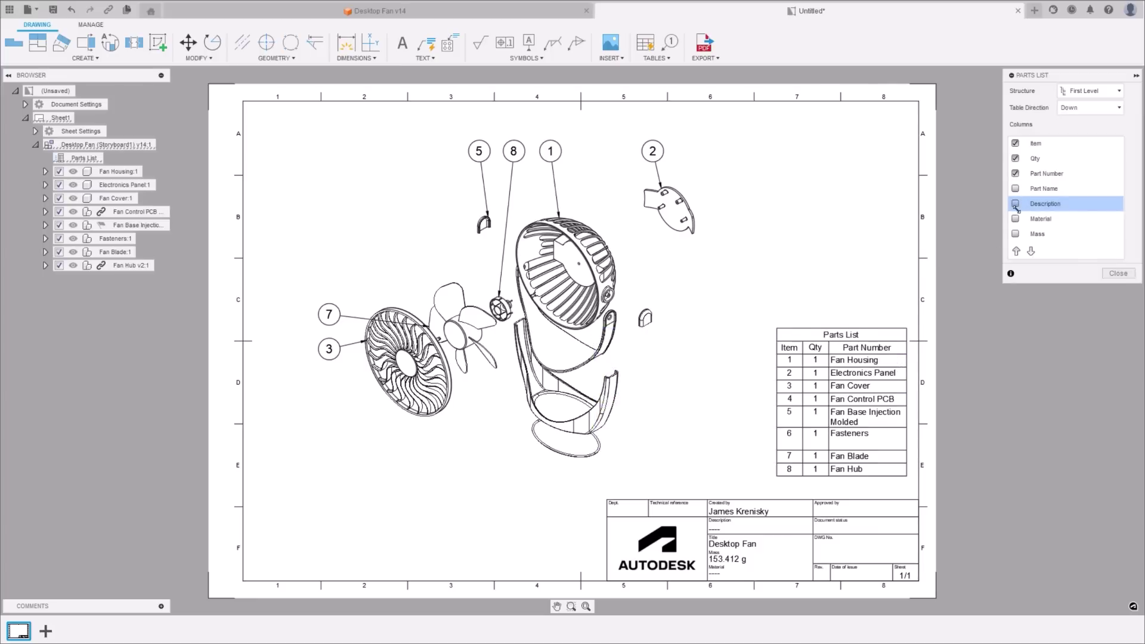
pyautogui.click(1118, 273)
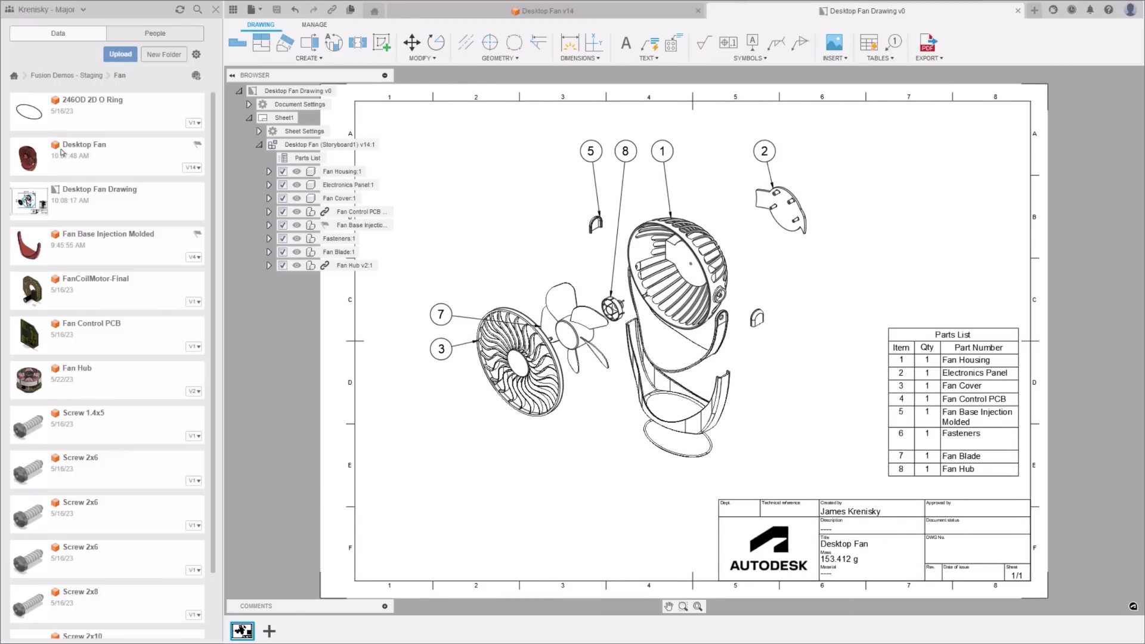
# Open the Desktop Fan design from the Data panel, including its related drawings.
pyautogui.rightClick(152, 163)
pyautogui.click(153, 242)
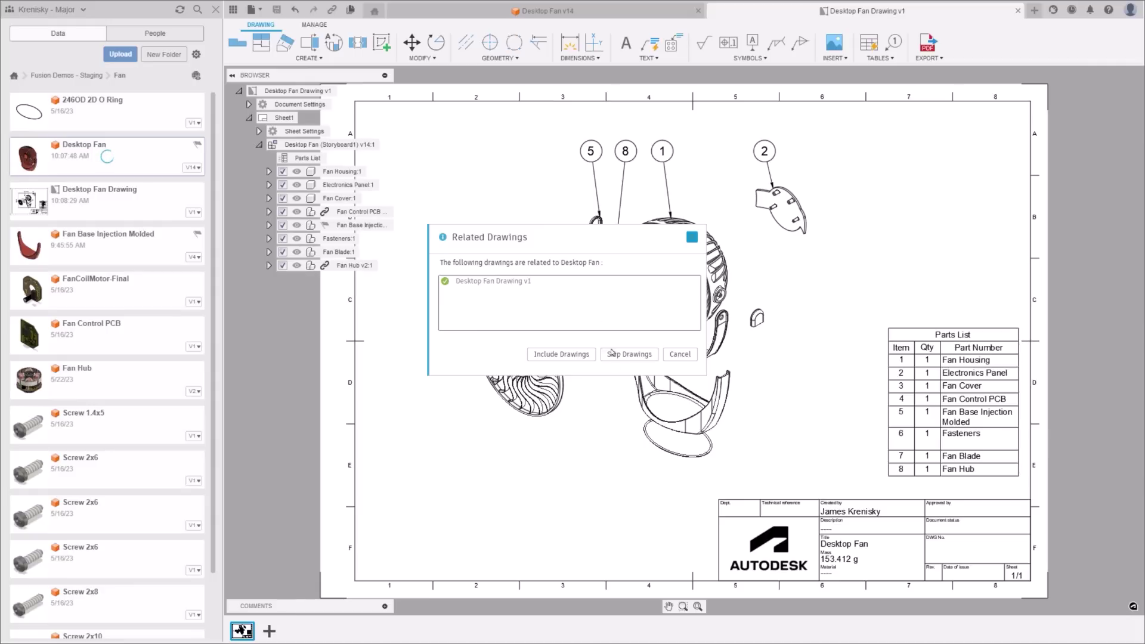
pyautogui.click(566, 356)
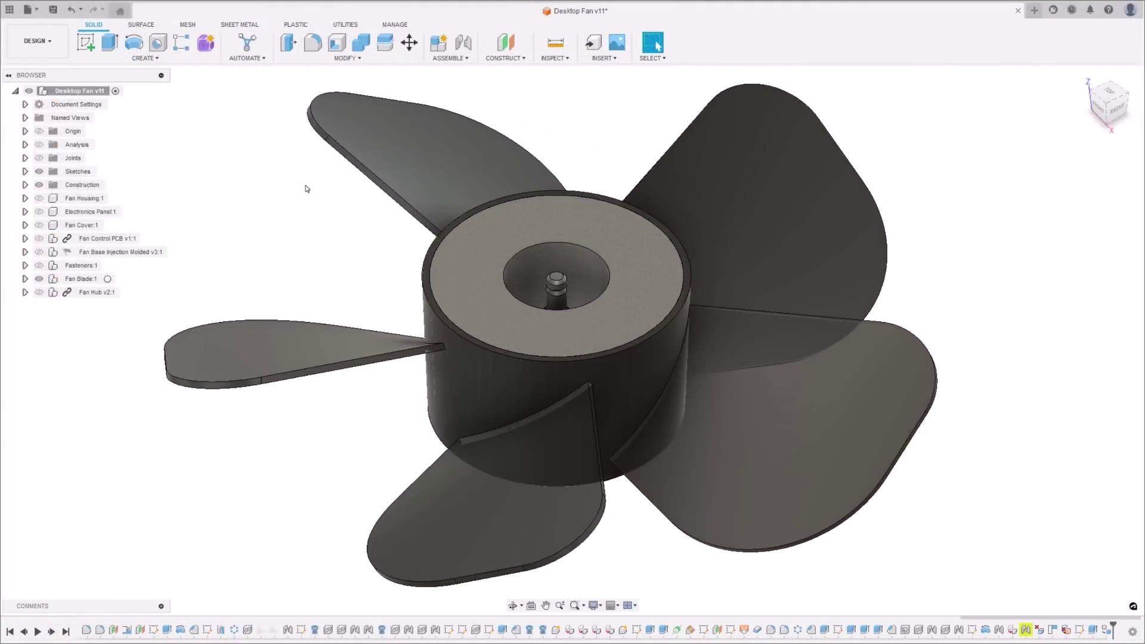
# Add a volumetric lattice to the fan hub and convert the hub body into a mesh.
pyautogui.click(283, 60)
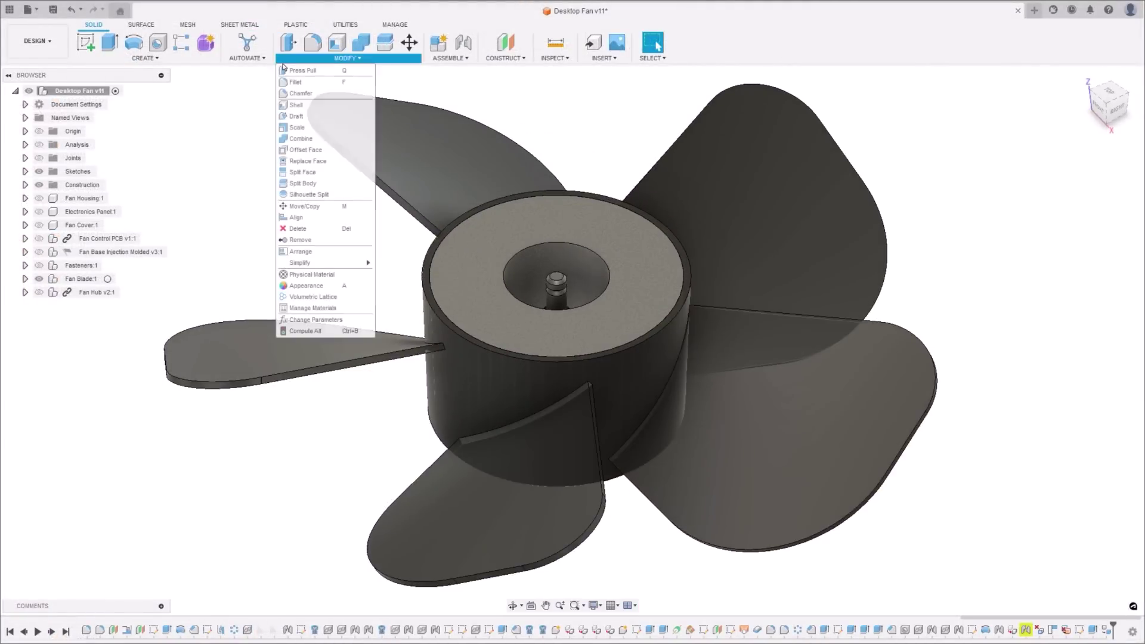
pyautogui.click(311, 298)
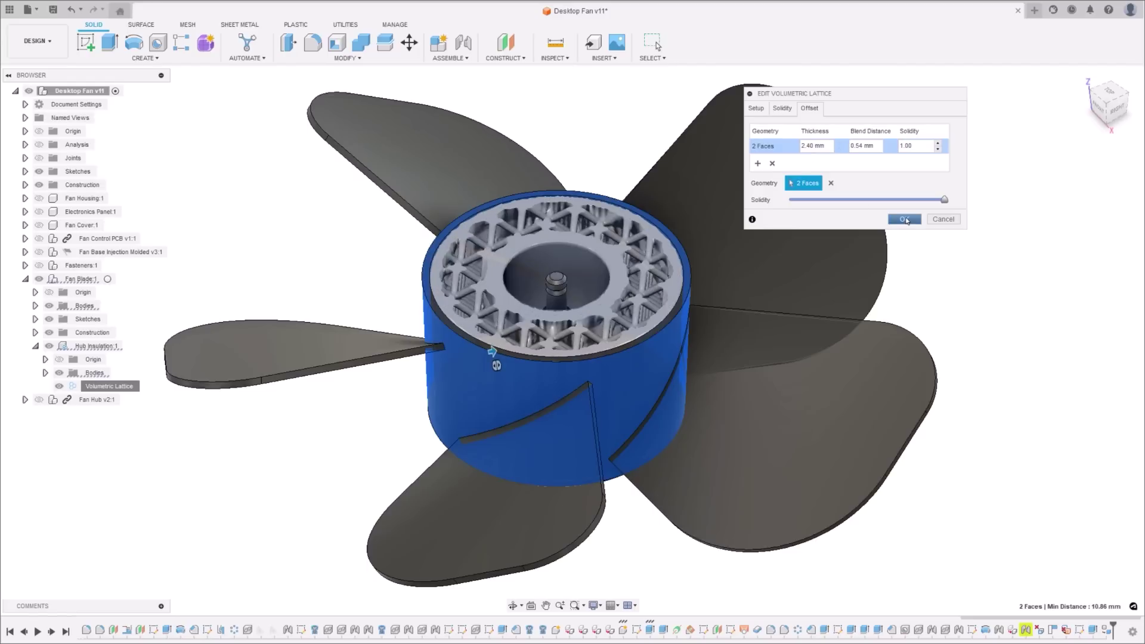
pyautogui.click(904, 220)
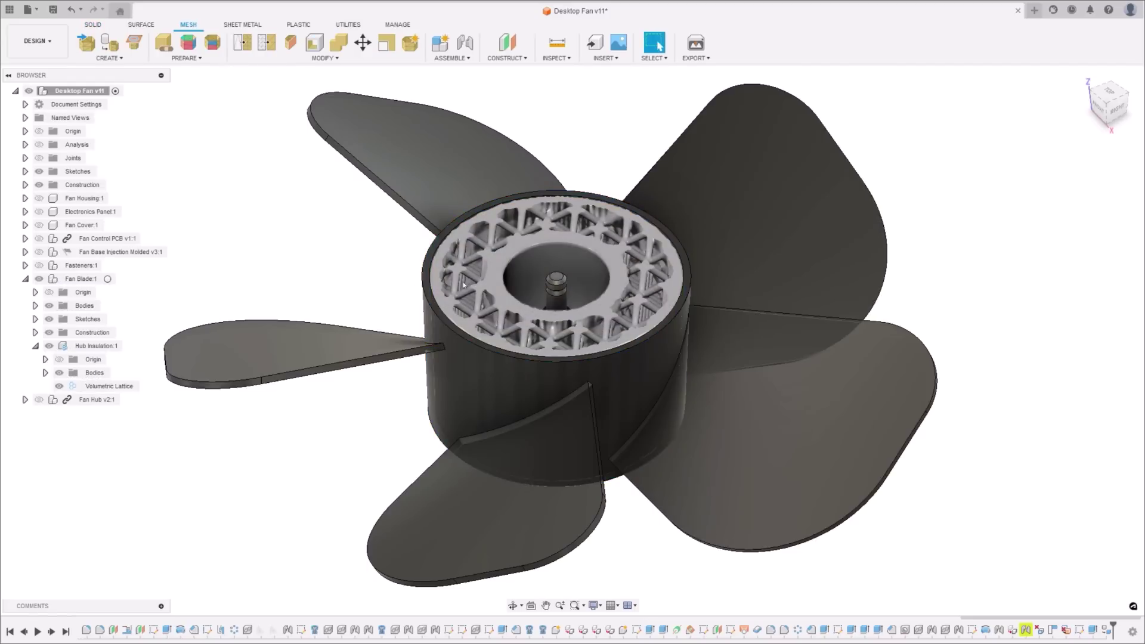
pyautogui.rightClick(474, 298)
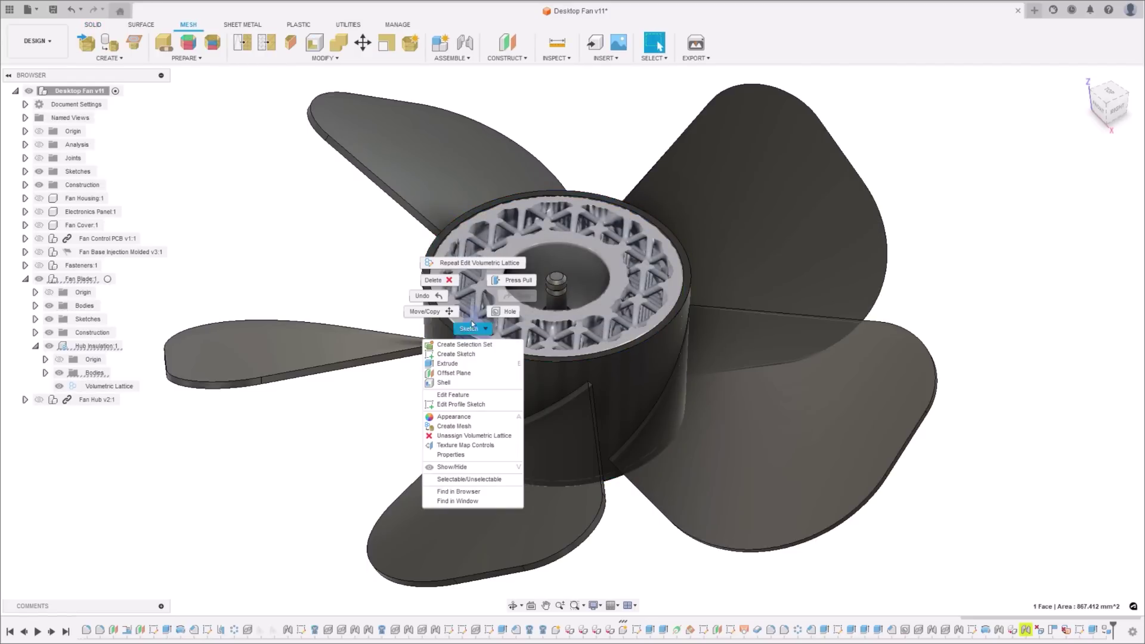
pyautogui.click(456, 426)
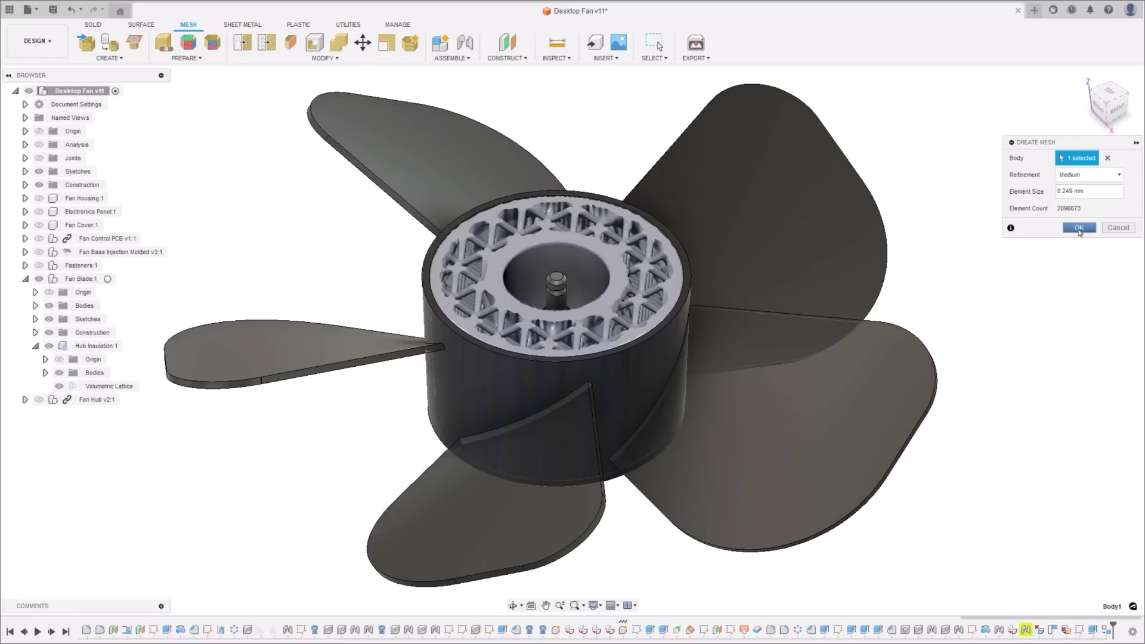
pyautogui.click(1079, 229)
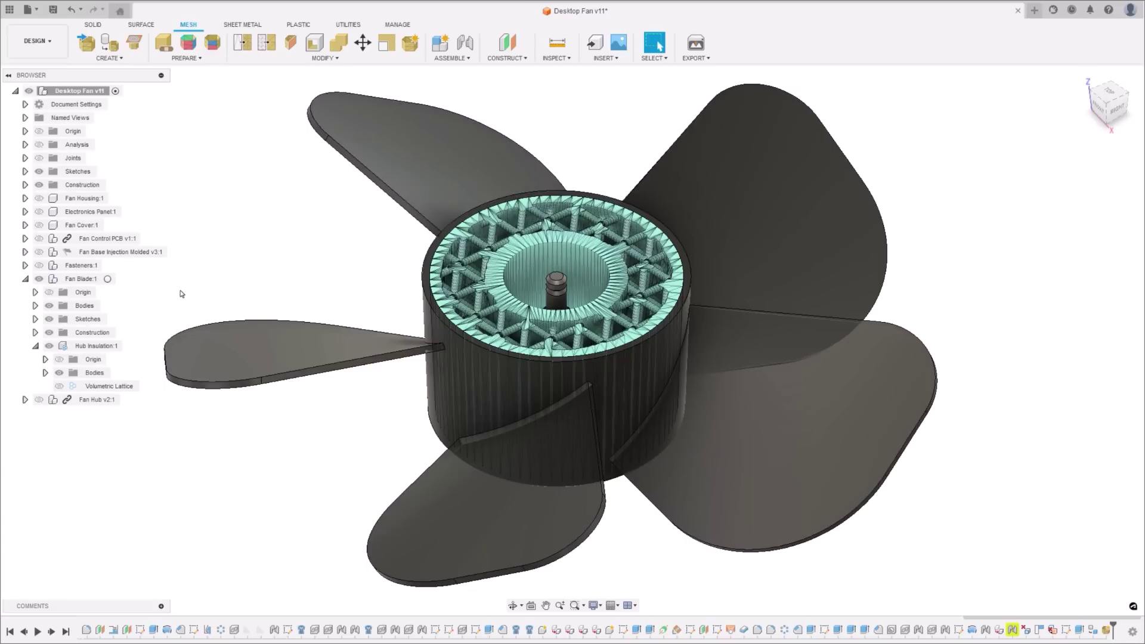
# Hide the fan blade bodies and inspect the mesh hub from below and the side.
pyautogui.click(48, 305)
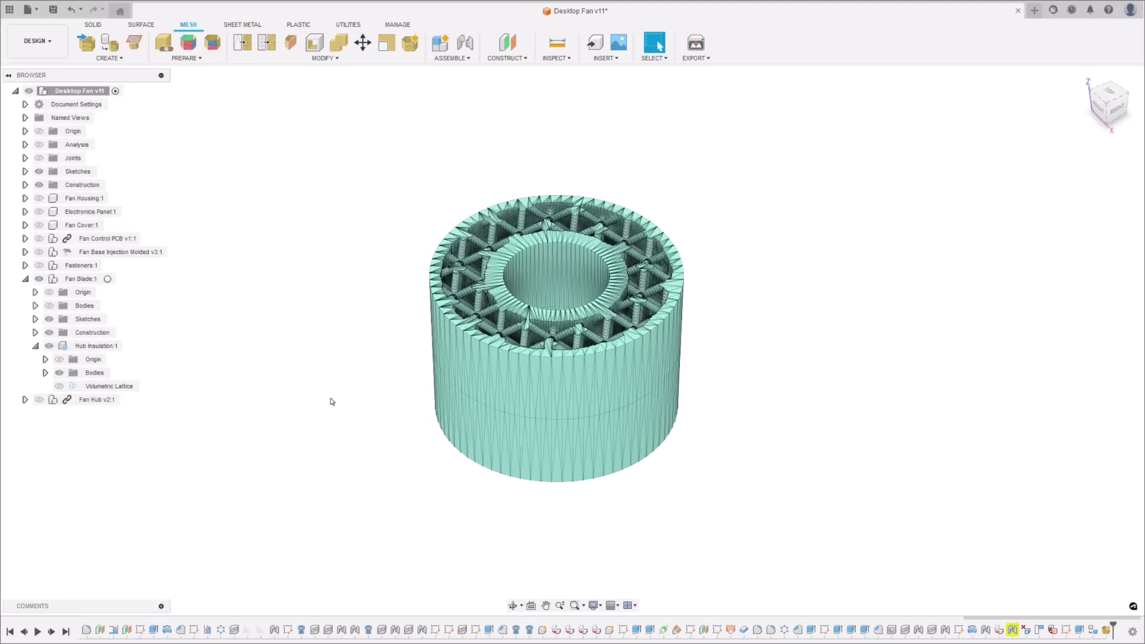
pyautogui.keyDown('shift'); pyautogui.moveTo(383, 414); pyautogui.dragTo(379, 186, button='middle'); pyautogui.keyUp('shift')
pyautogui.click(1101, 100)
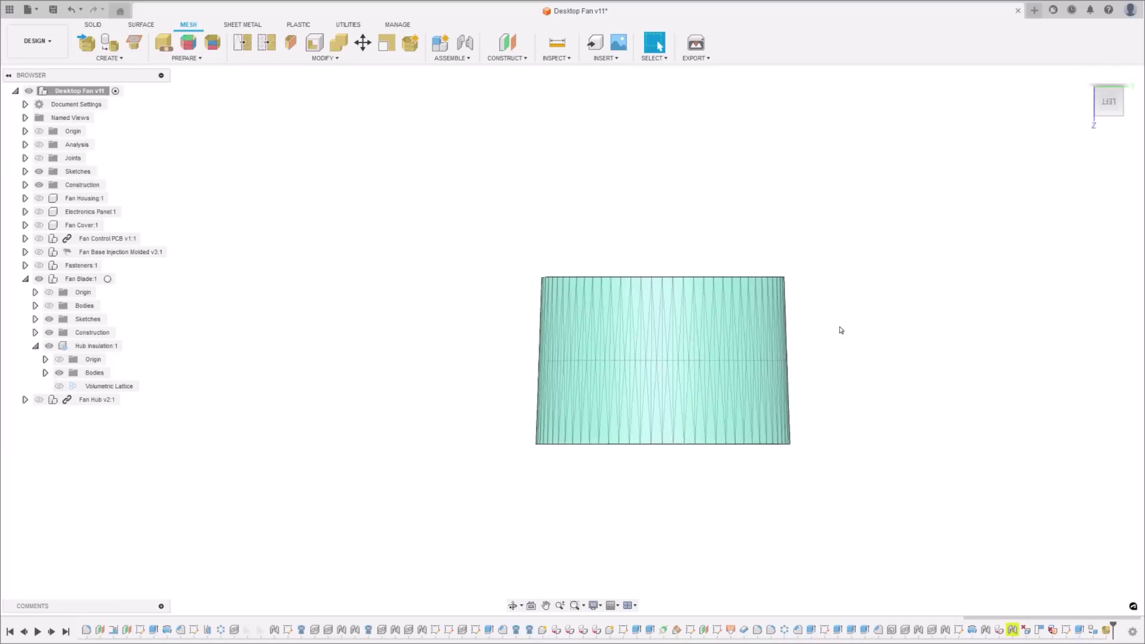
pyautogui.press('F6')
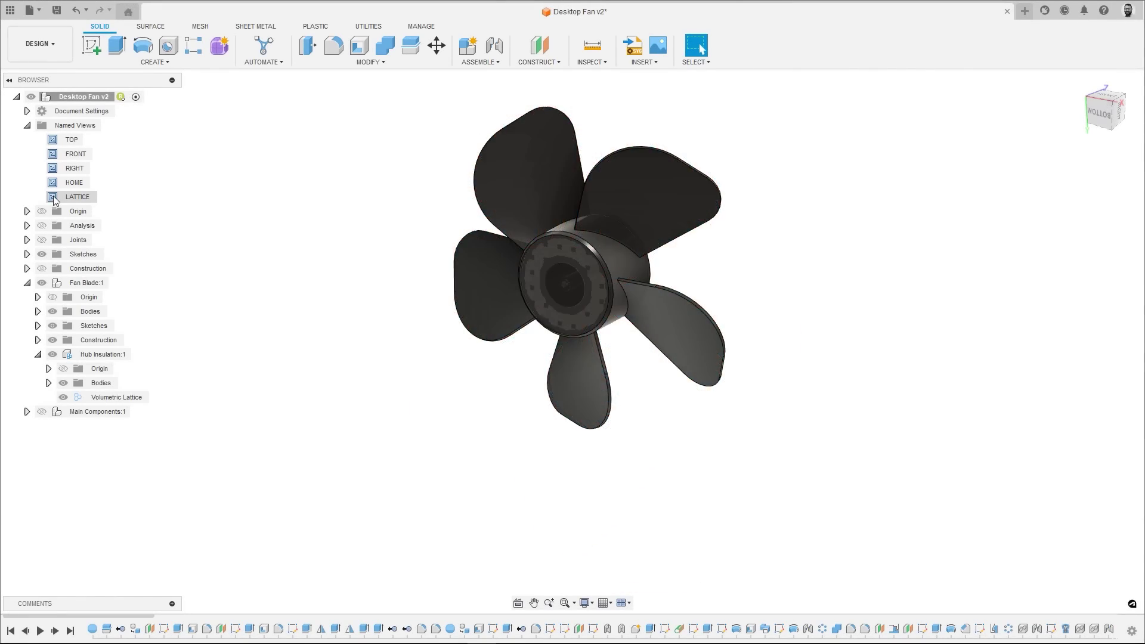
# Go to the LATTICE saved view and switch to the Manufacture workspace.
pyautogui.doubleClick(53, 200)
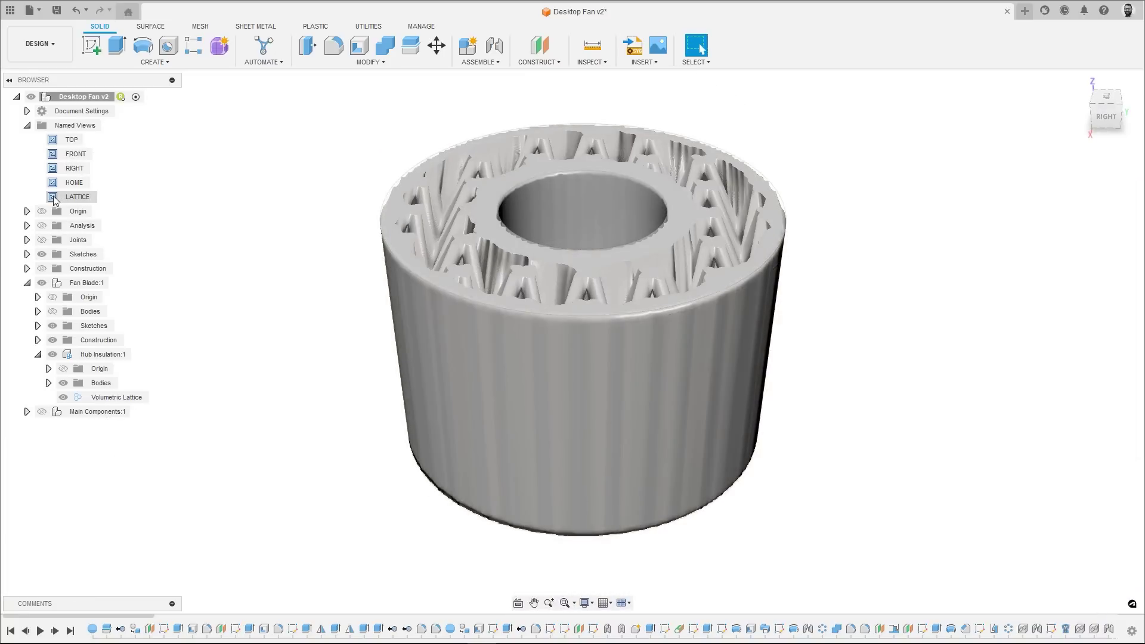
pyautogui.click(46, 58)
pyautogui.click(62, 176)
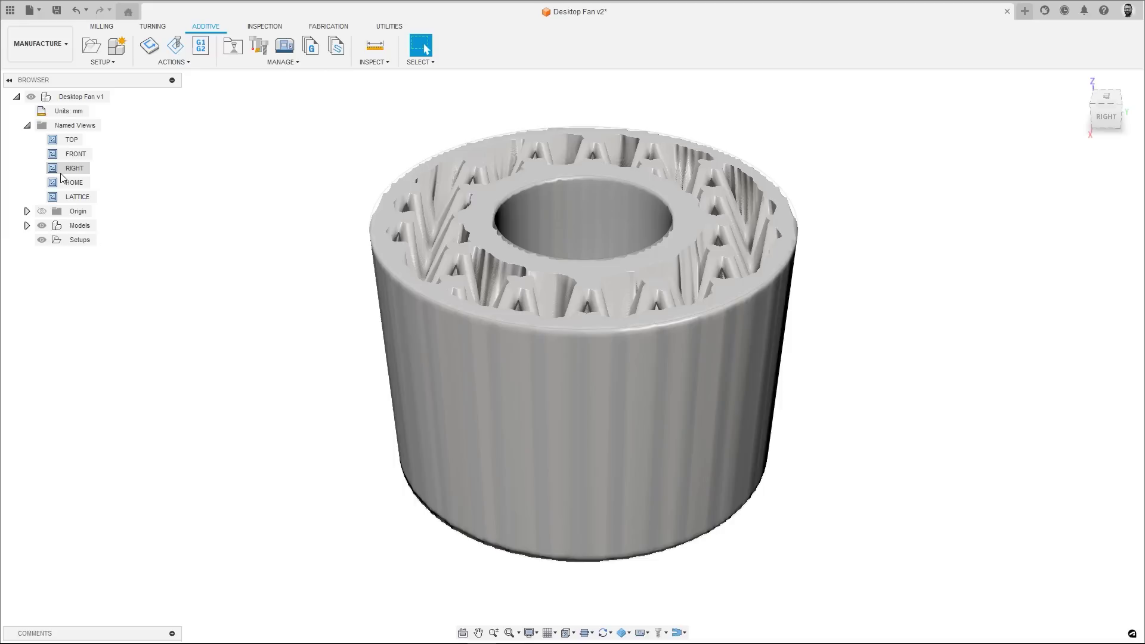
# Create an additive setup on the EOS Formiga P110 FDR with EOS-SLS - 0.06mm using the hub.
pyautogui.click(91, 46)
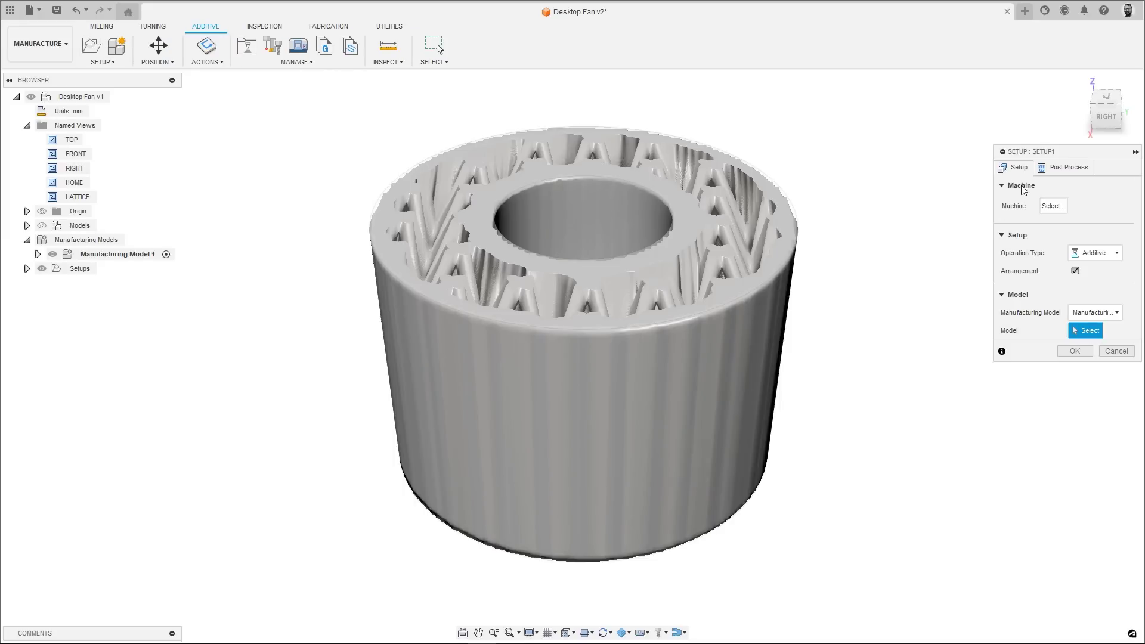
pyautogui.click(1053, 206)
pyautogui.click(582, 198)
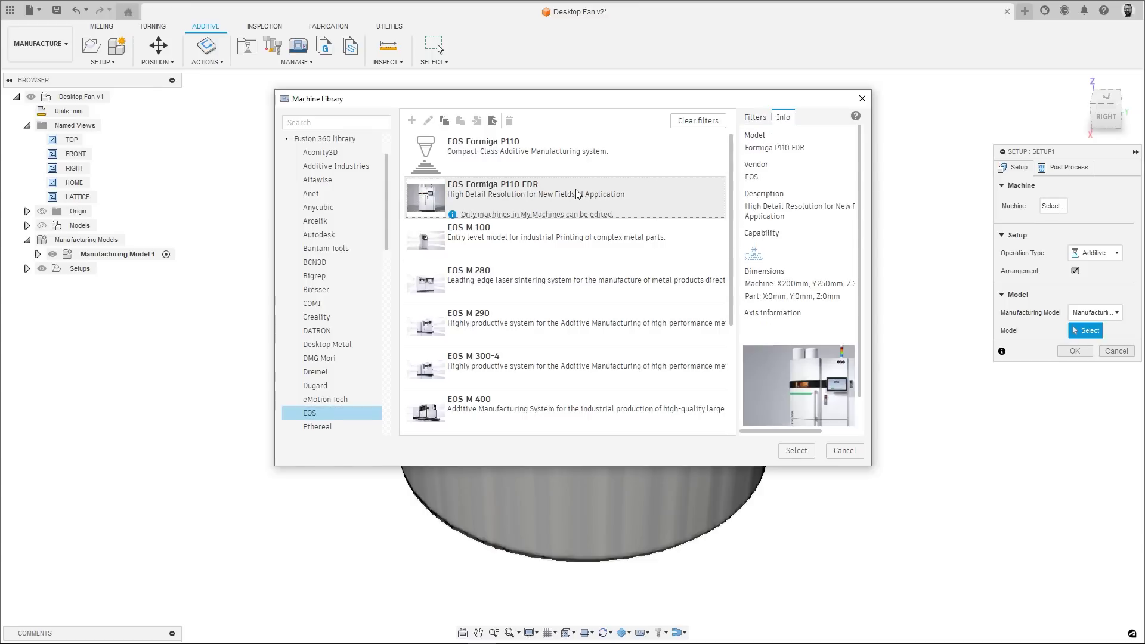
pyautogui.click(797, 451)
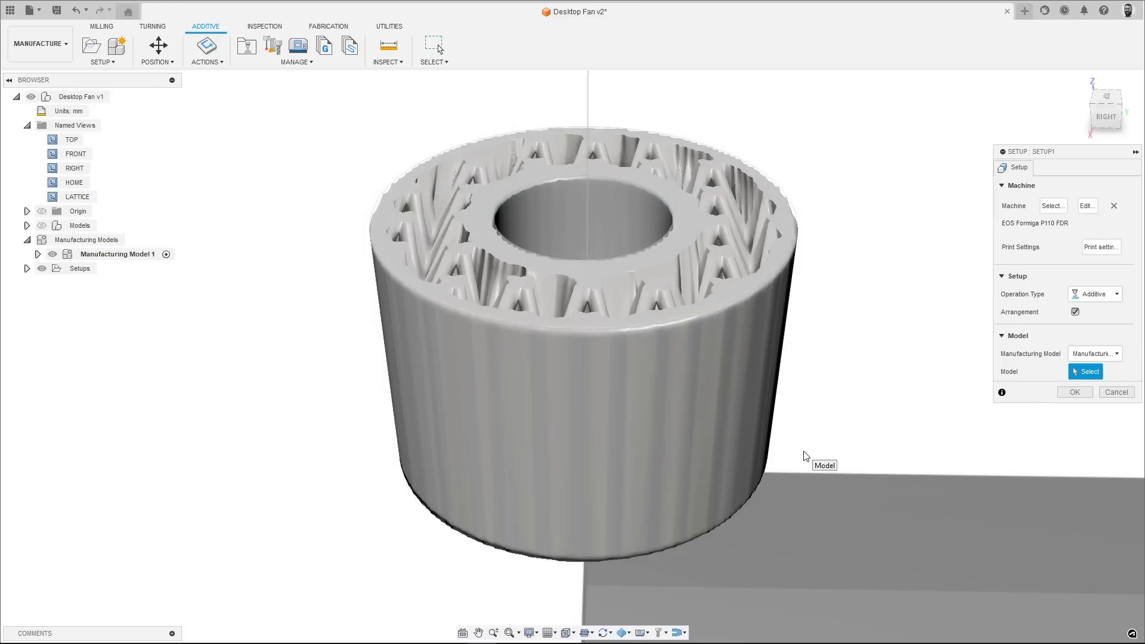
pyautogui.click(1100, 247)
pyautogui.click(507, 173)
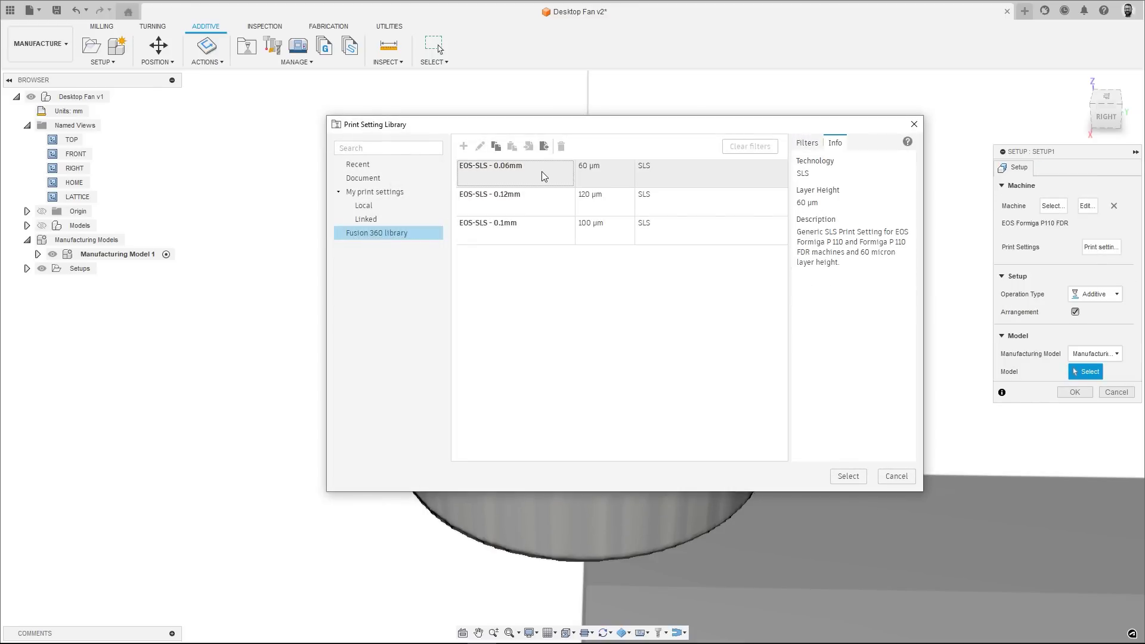
pyautogui.click(848, 477)
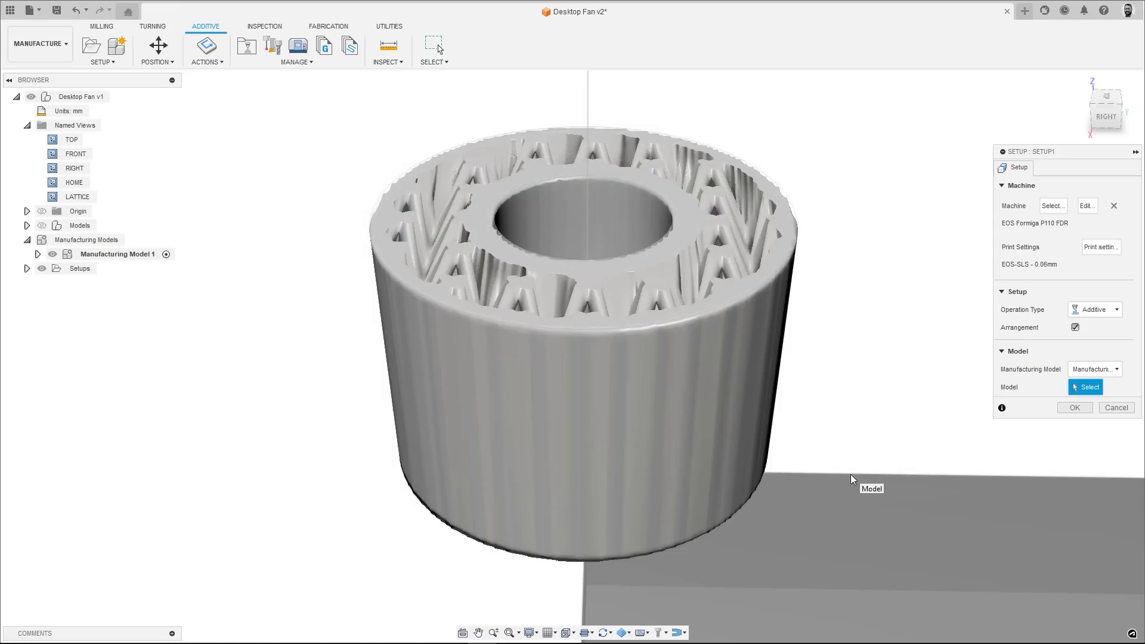
pyautogui.click(704, 353)
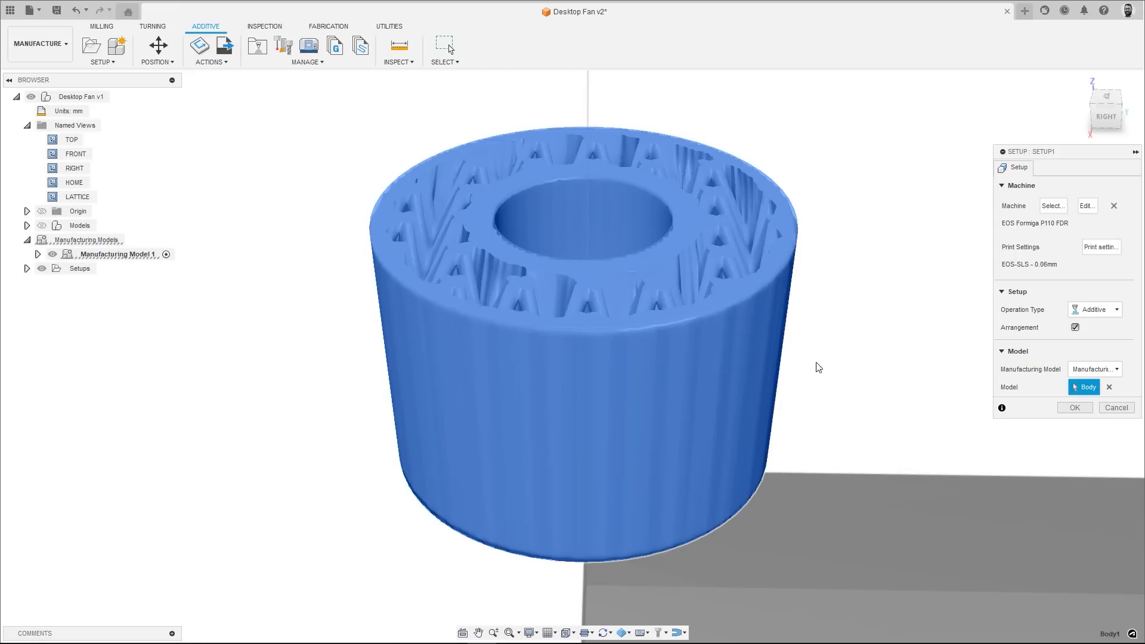
pyautogui.click(1075, 408)
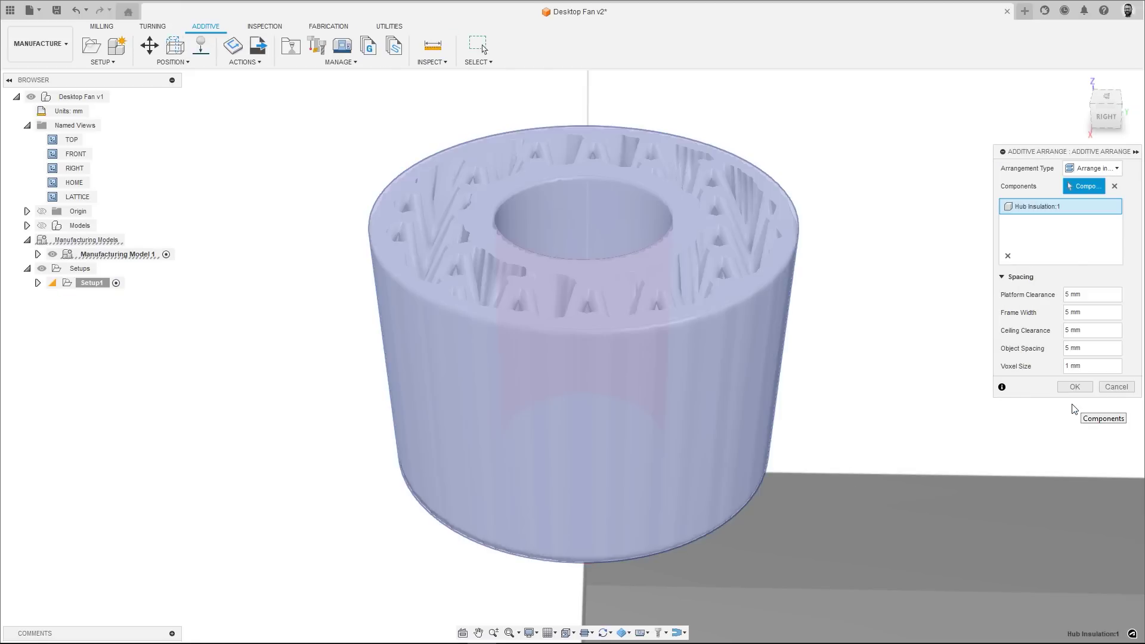
pyautogui.click(1075, 388)
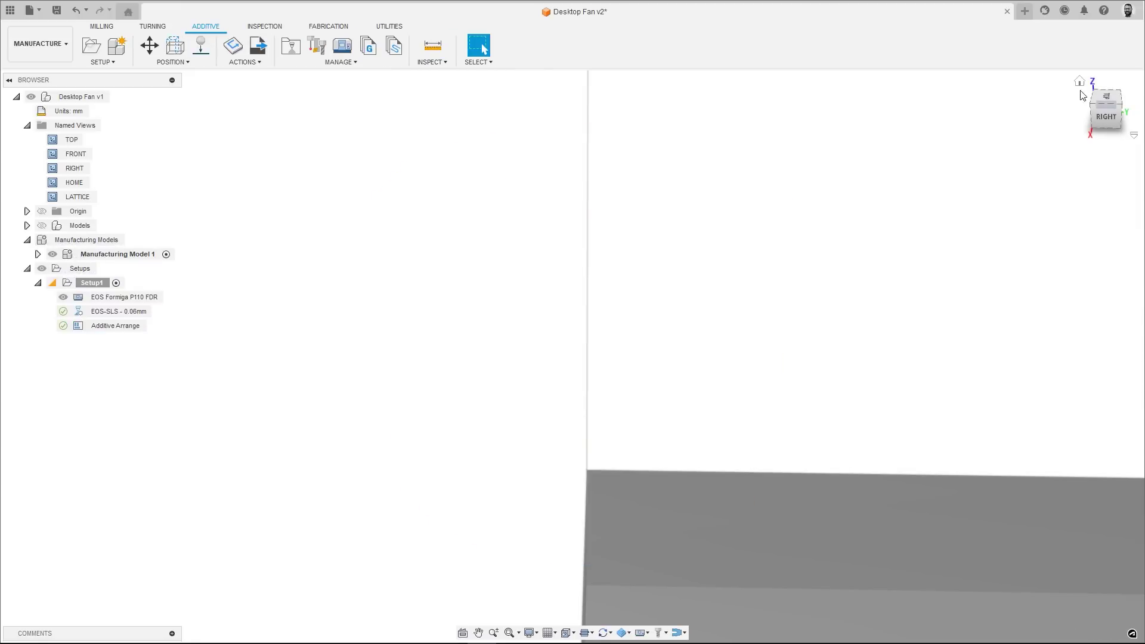
pyautogui.click(1079, 81)
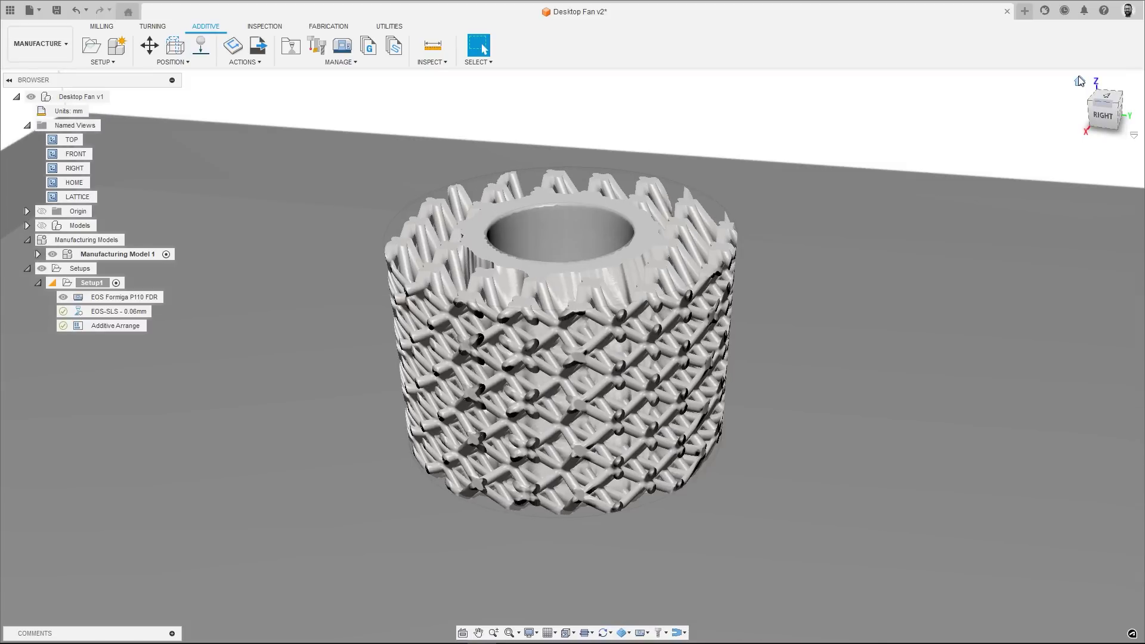
# Create a machine build file and save it to C:\Temp.
pyautogui.click(244, 62)
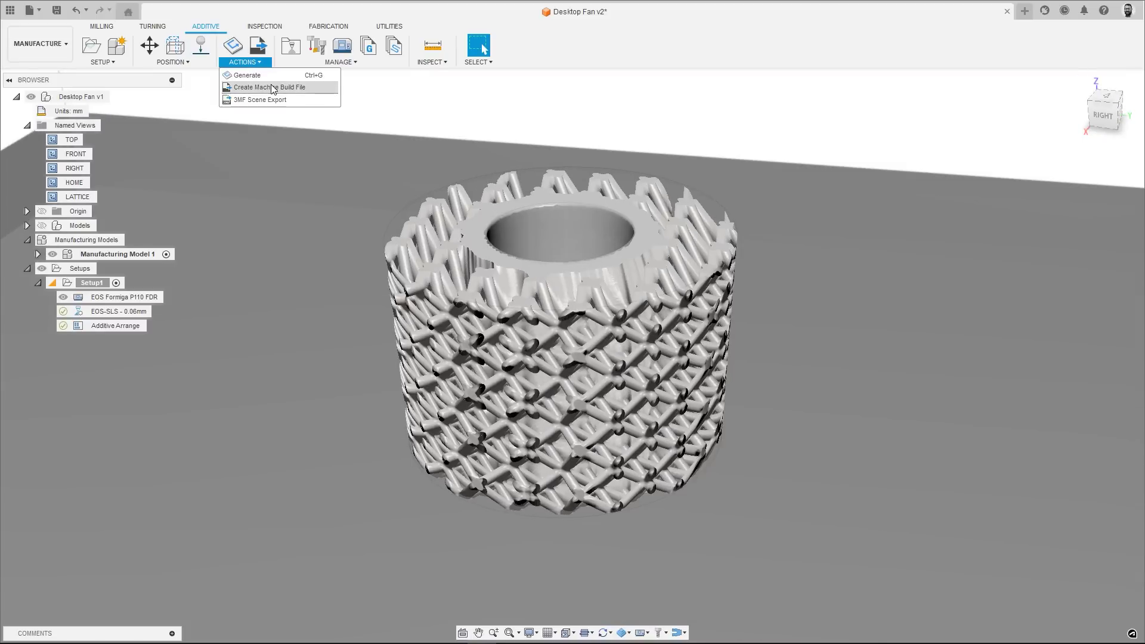
pyautogui.click(274, 86)
pyautogui.click(1075, 206)
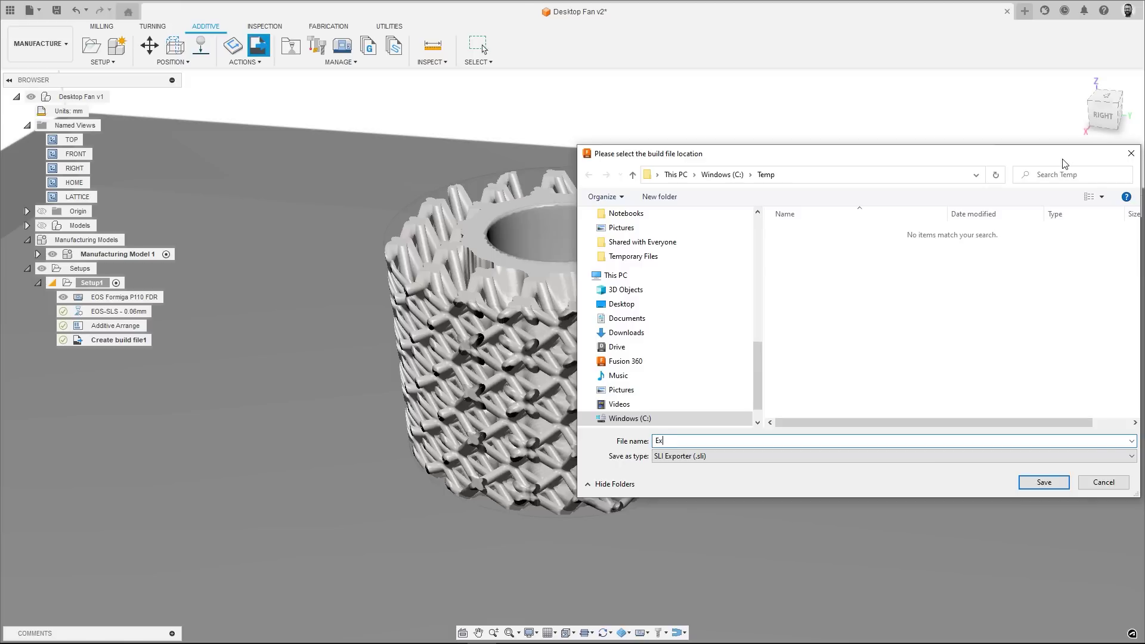
pyautogui.click(1047, 482)
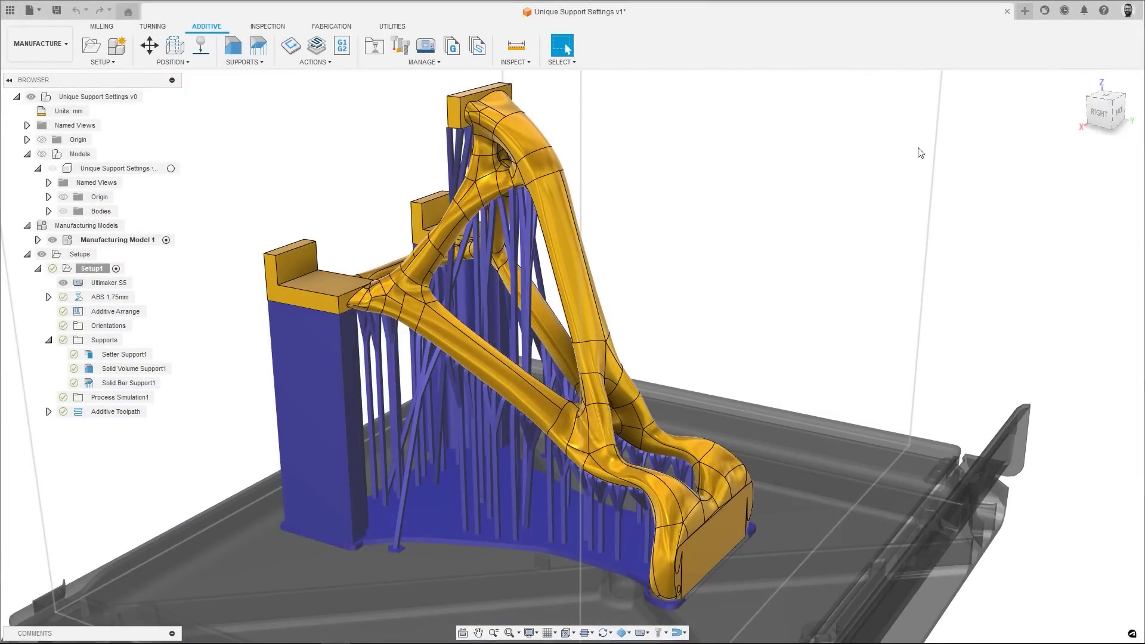
# In ABS 1.75mm's Normal support settings, set the Setter support-to-body horizontal gap to 0.1 mm.
pyautogui.rightClick(102, 297)
pyautogui.click(149, 316)
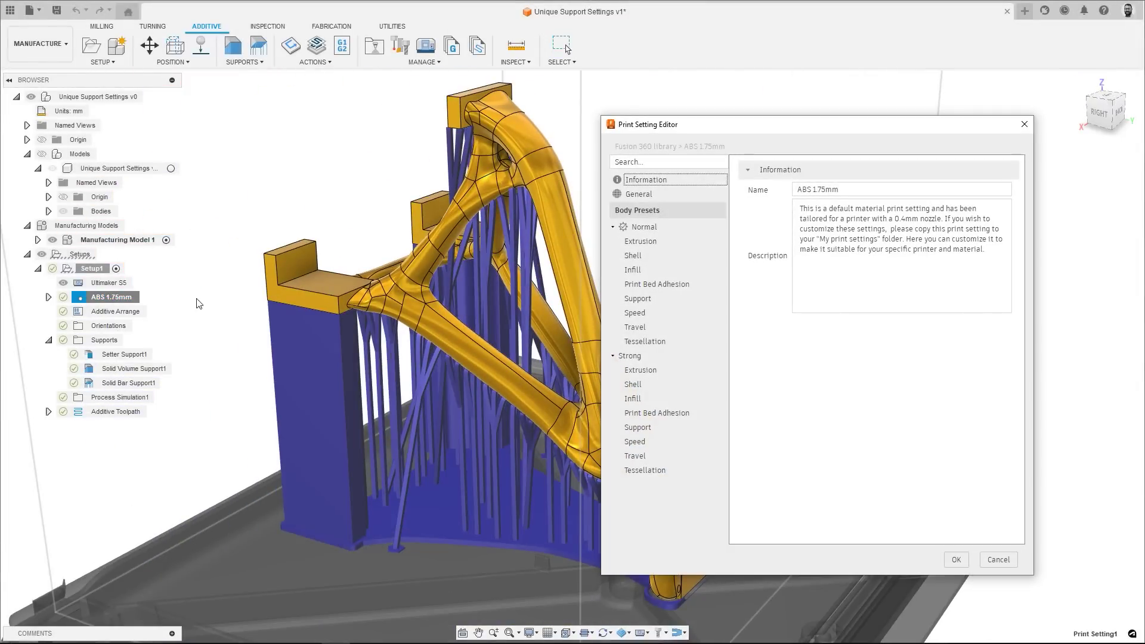
pyautogui.click(638, 298)
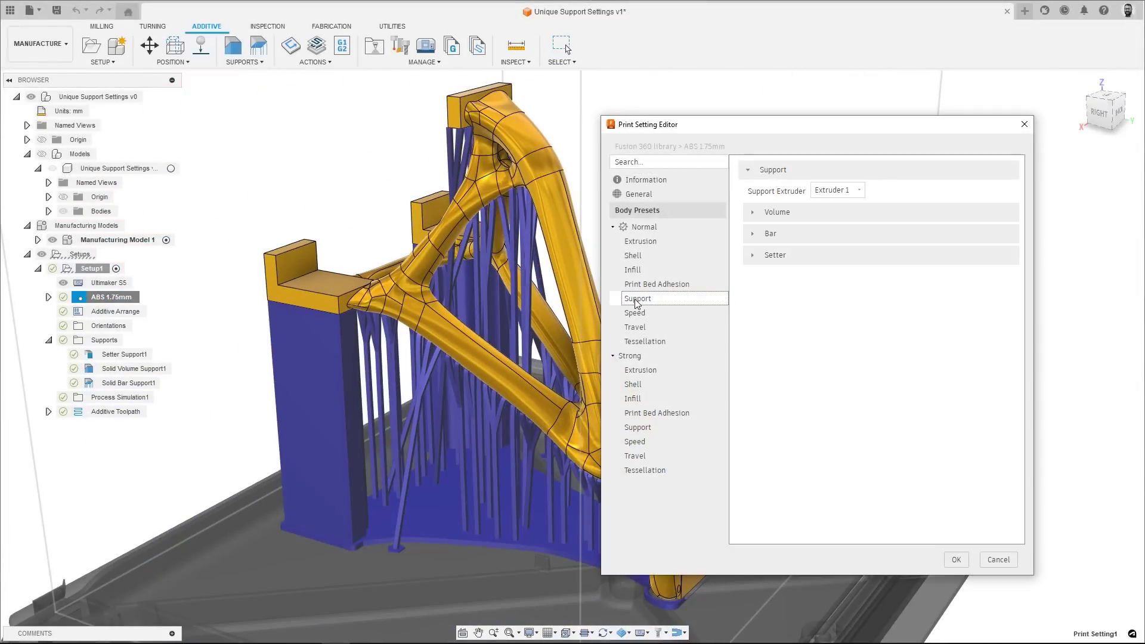
pyautogui.click(754, 212)
pyautogui.click(752, 384)
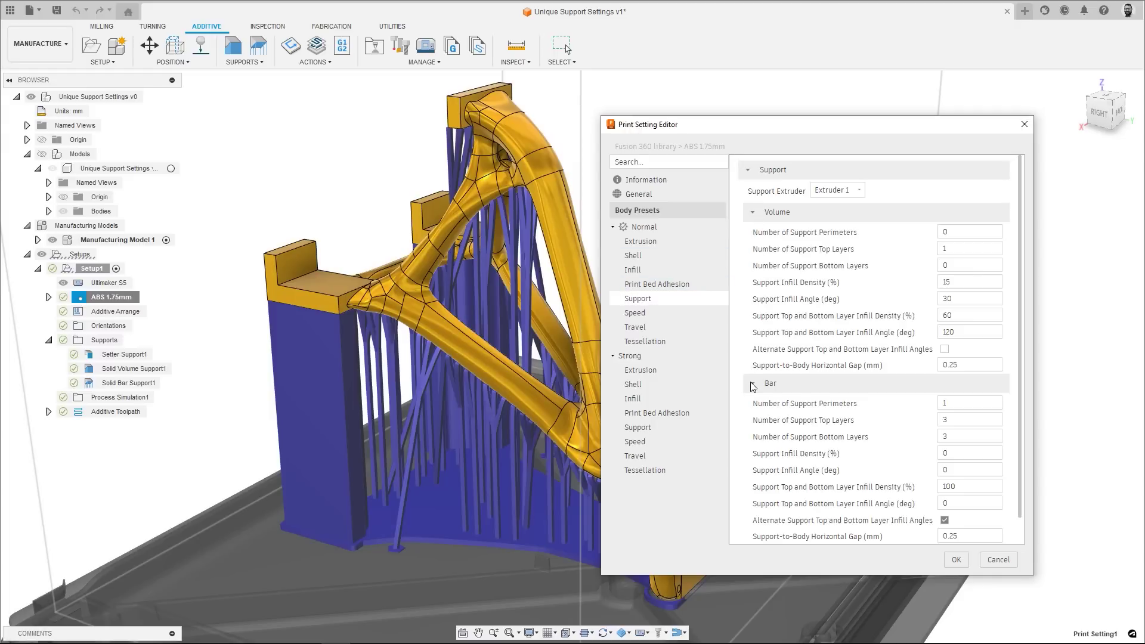
pyautogui.scroll(-1, 753, 387)
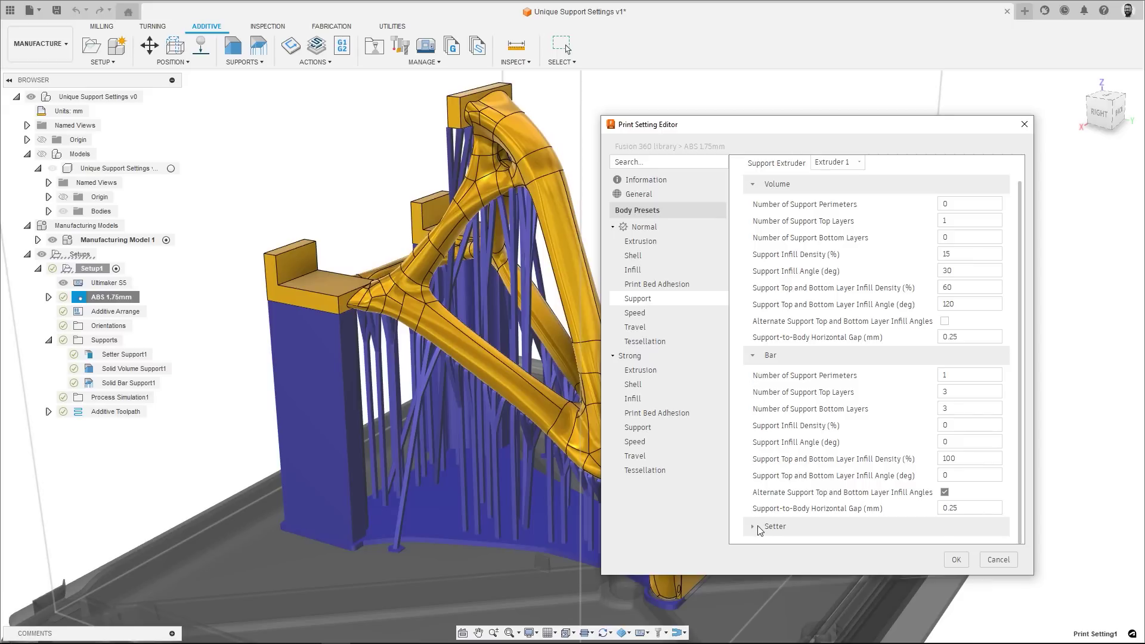
pyautogui.scroll(-5, 759, 531)
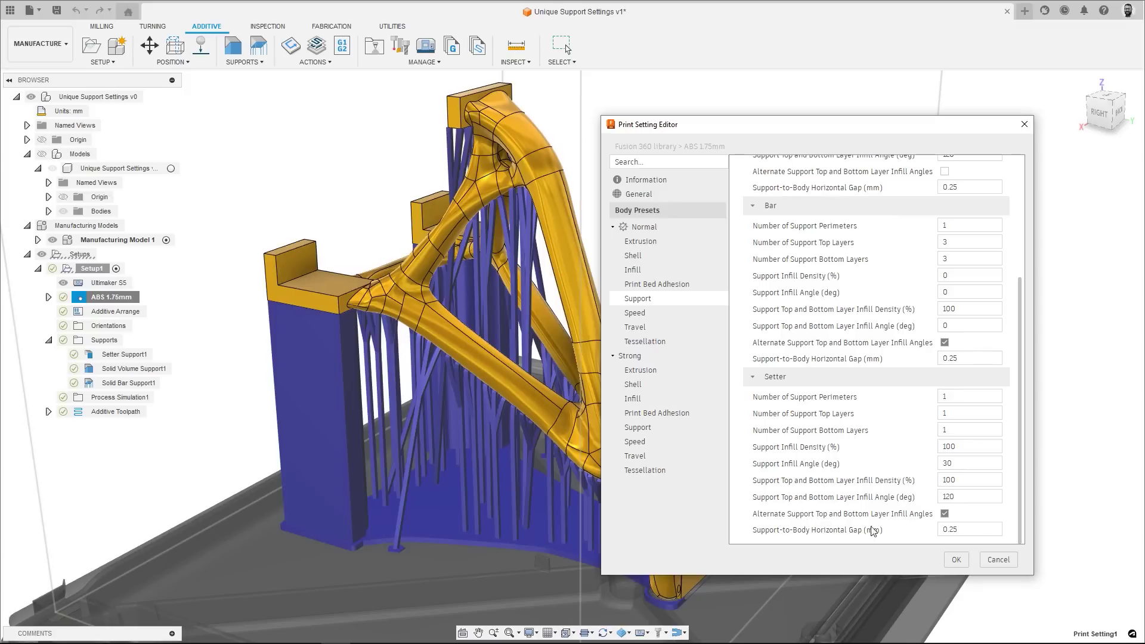
pyautogui.doubleClick(954, 530)
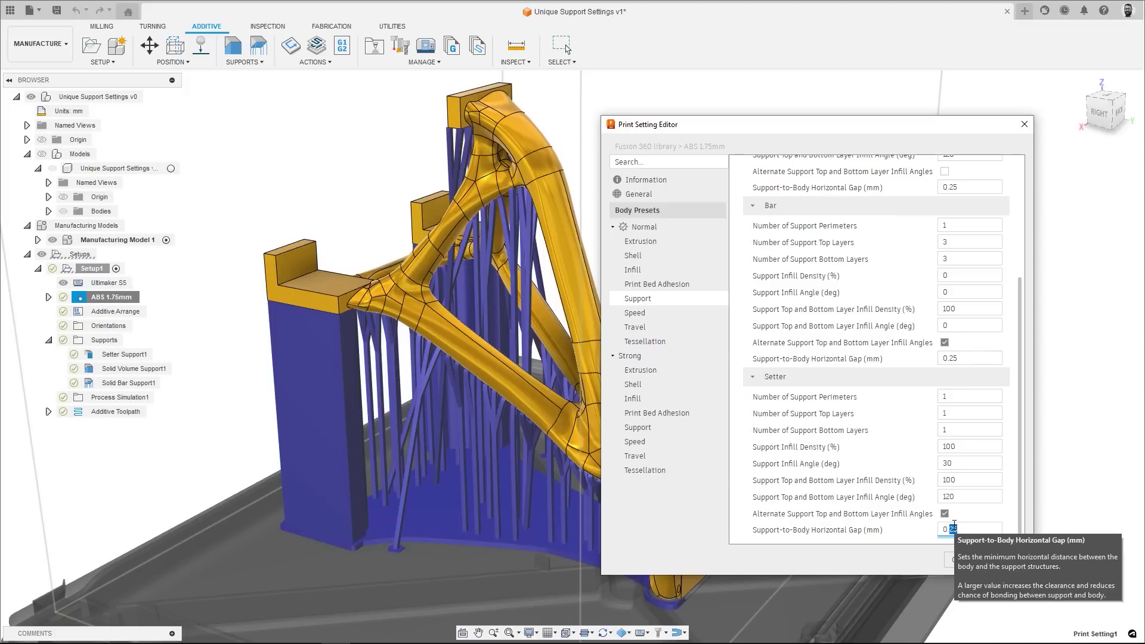
pyautogui.write('1')
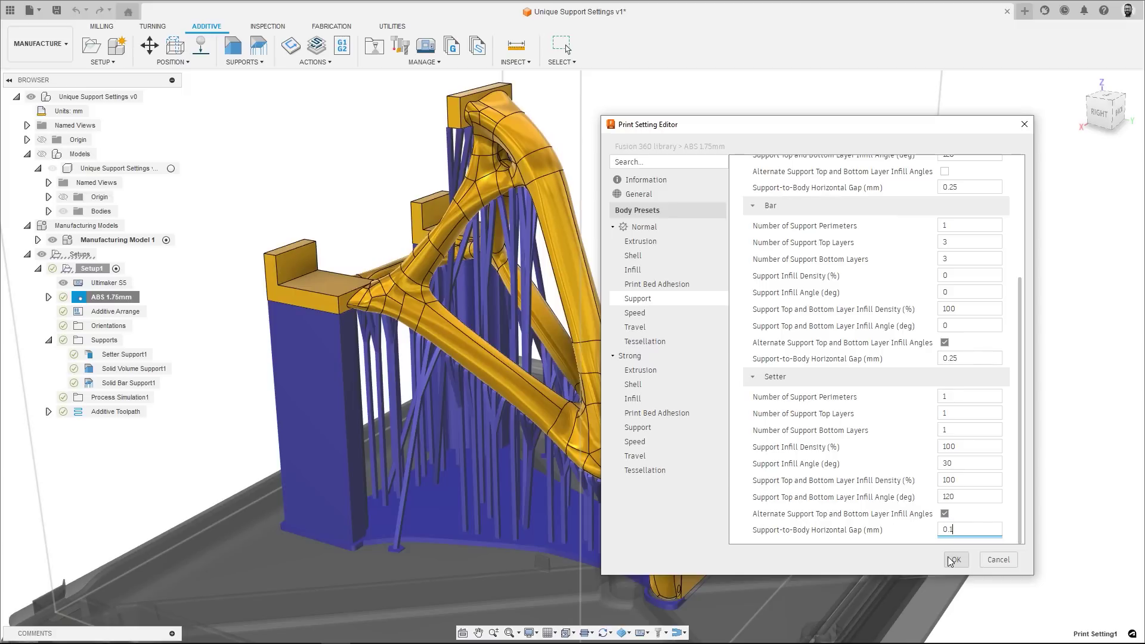
pyautogui.click(952, 561)
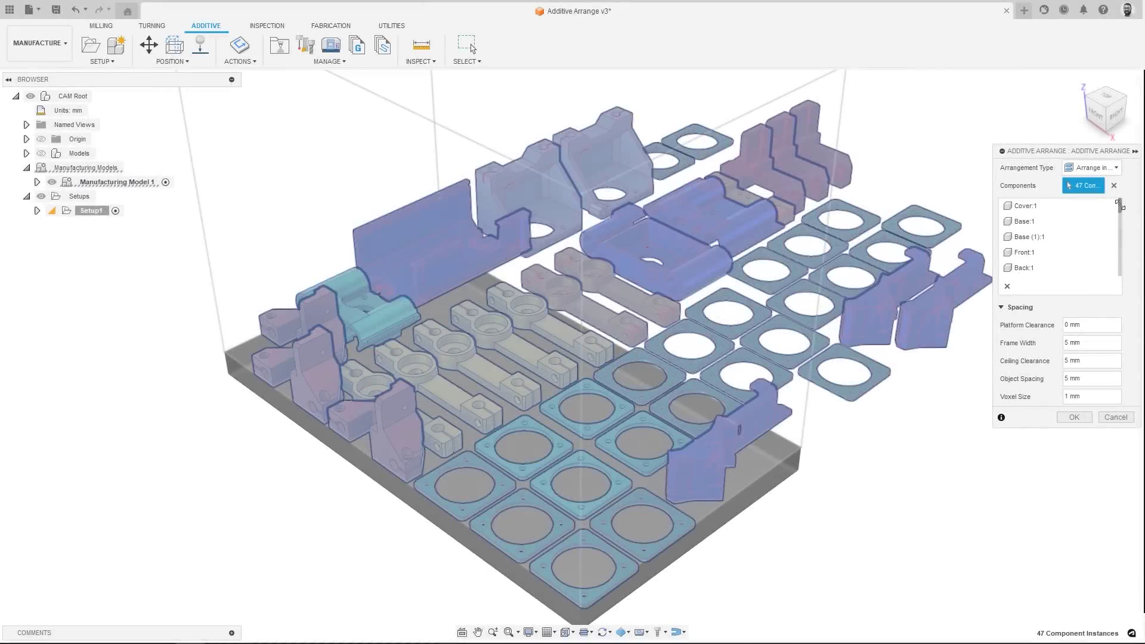
# Drop the top components and arrange only the plate spacers, two motor mounts and back panel.
pyautogui.moveTo(1119, 209); pyautogui.dragTo(1120, 270)
pyautogui.scroll(8, 1058, 244)
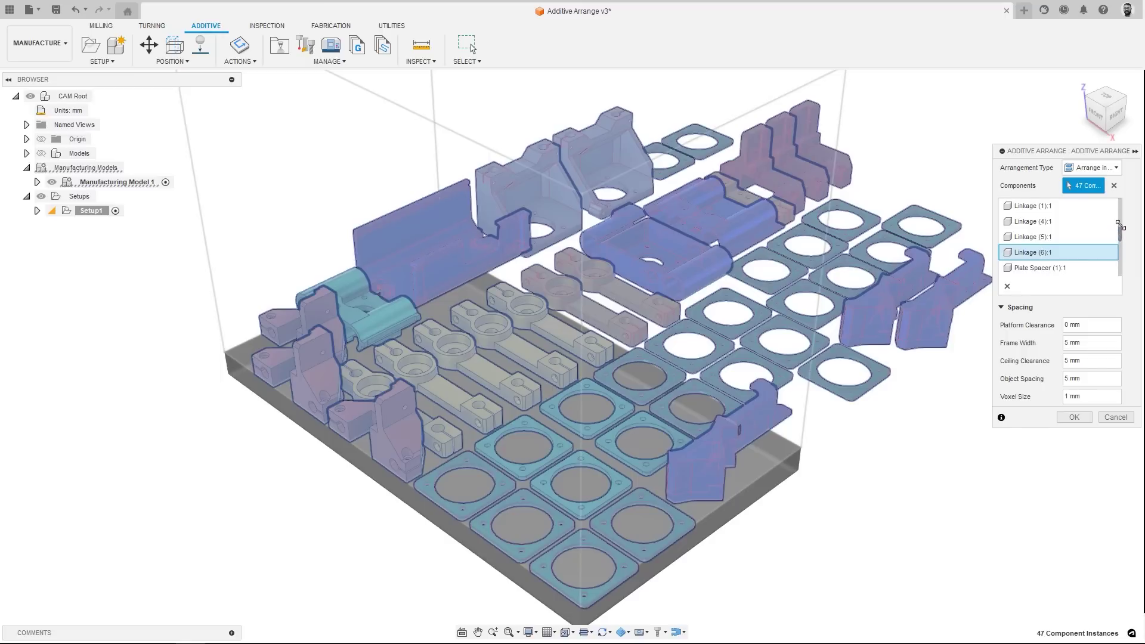
pyautogui.moveTo(1121, 225); pyautogui.dragTo(1117, 187)
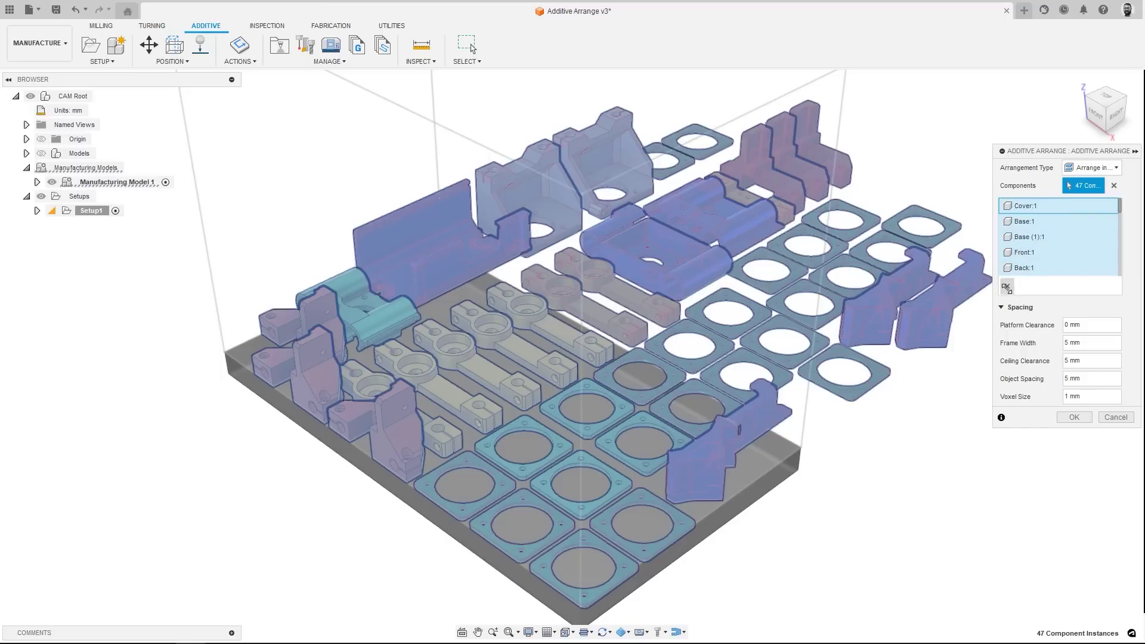
pyautogui.click(1008, 287)
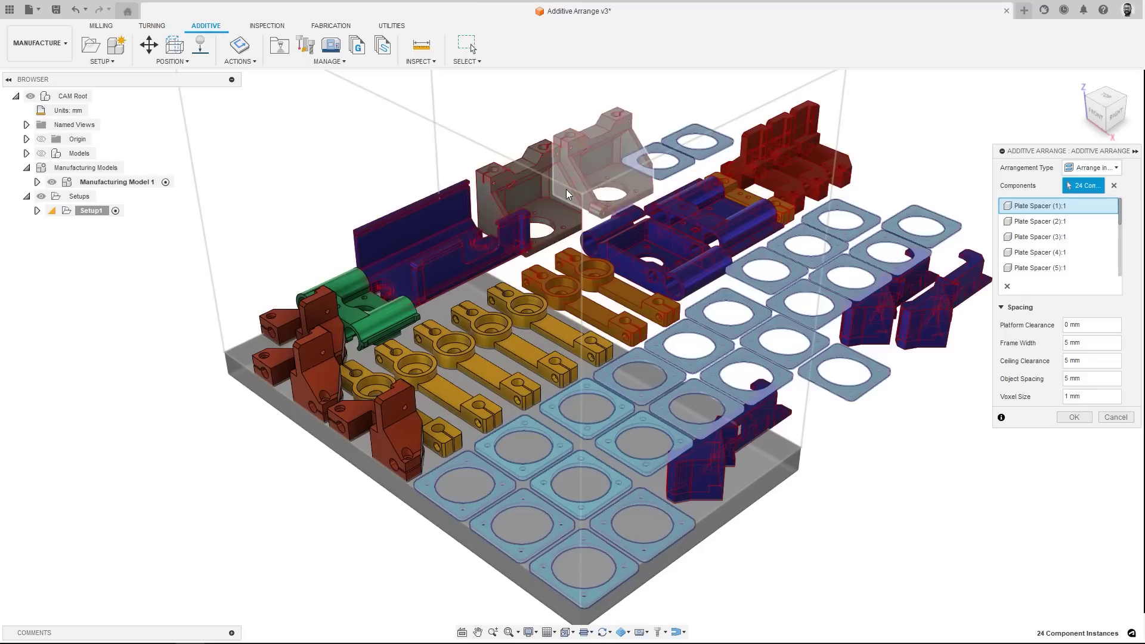
pyautogui.click(531, 179)
pyautogui.click(594, 153)
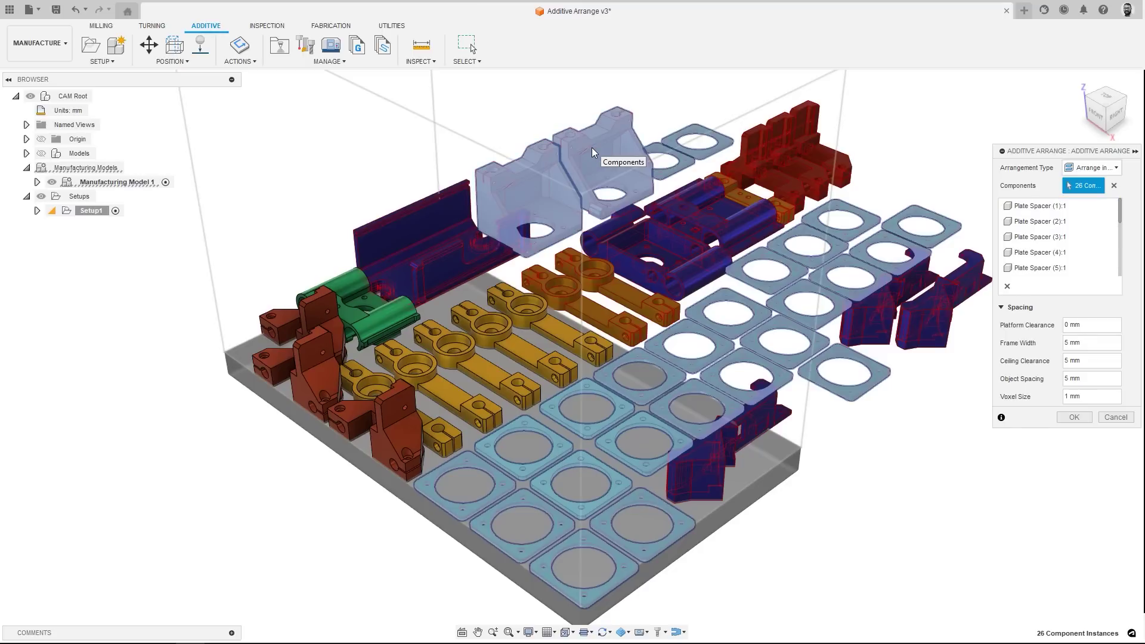
pyautogui.click(442, 213)
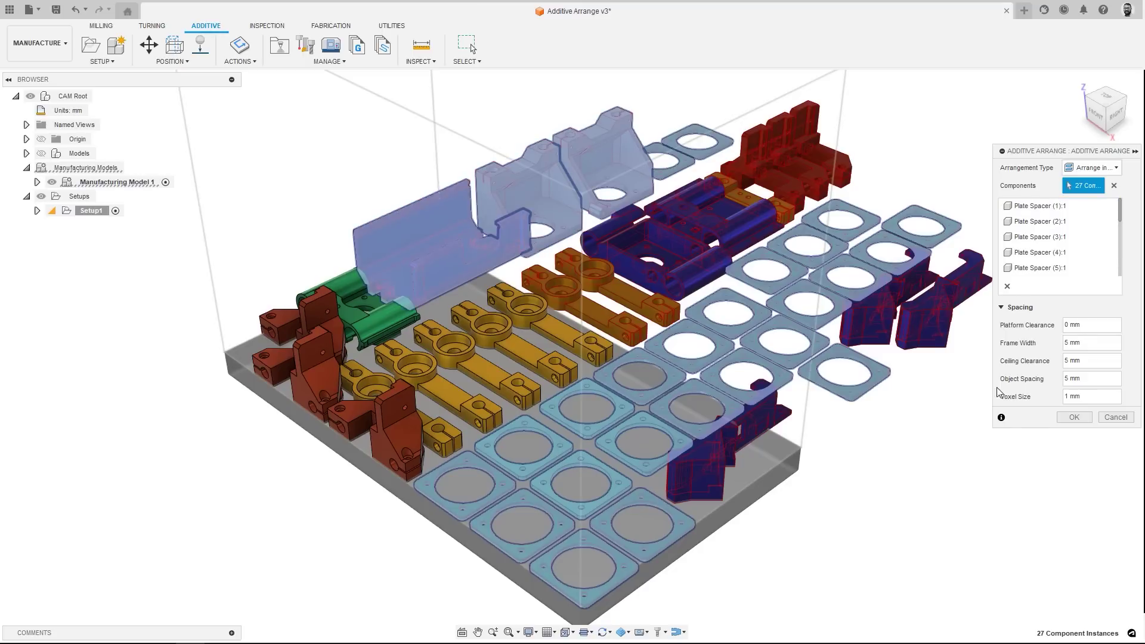
pyautogui.click(1073, 418)
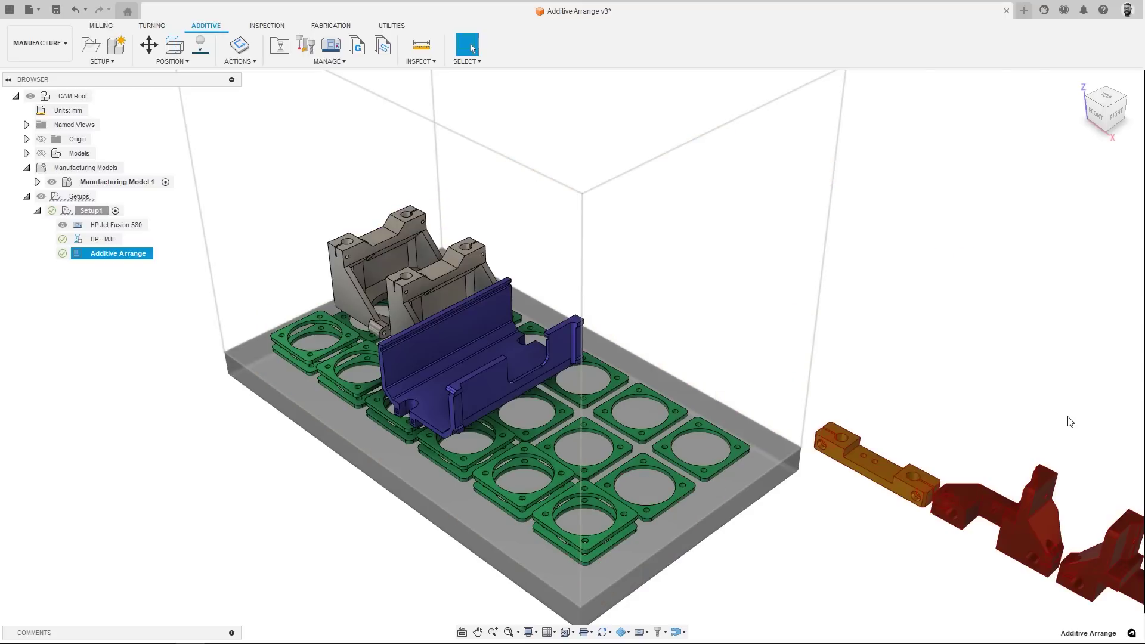
# Edit the Additive Arrange and add the two red parts lying outside the build volume.
pyautogui.rightClick(126, 253)
pyautogui.click(154, 261)
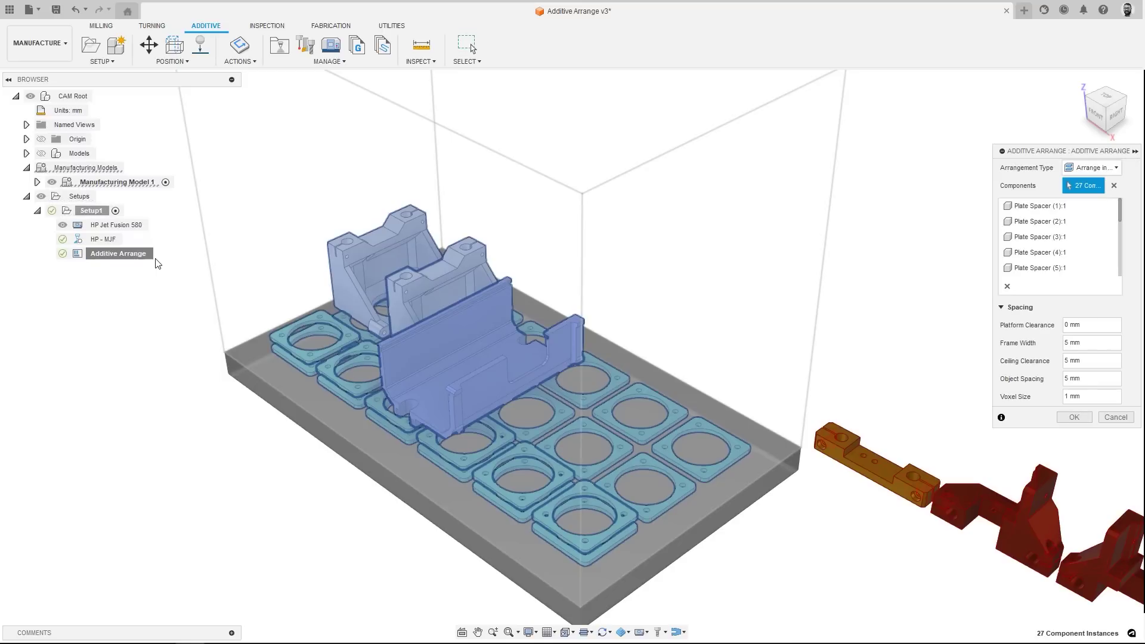
pyautogui.click(998, 503)
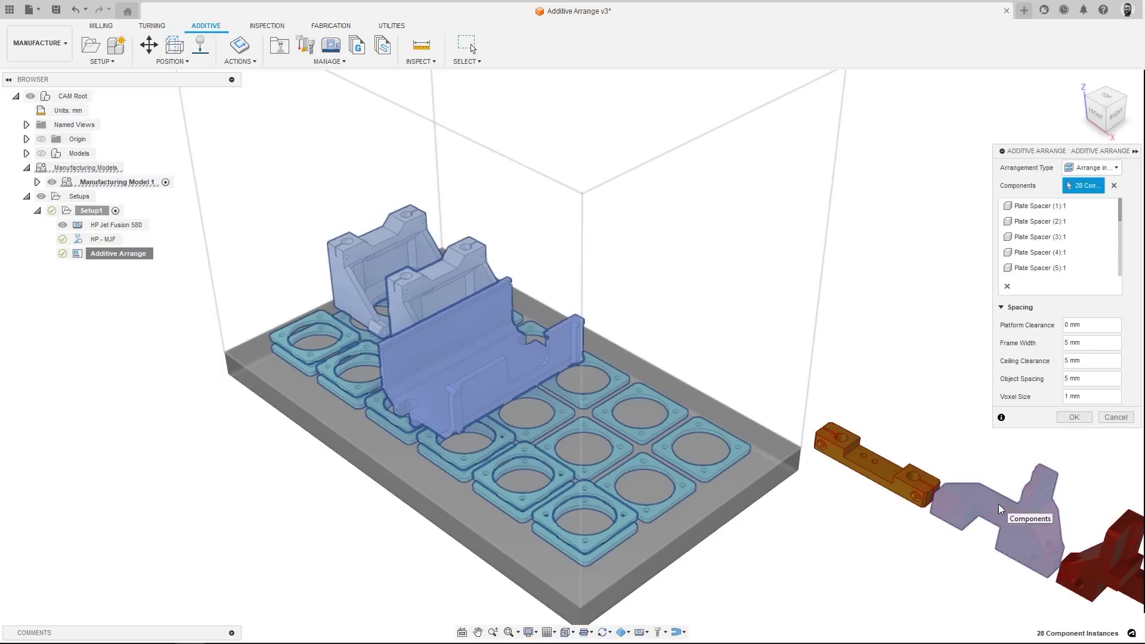
pyautogui.click(1099, 567)
pyautogui.click(1076, 419)
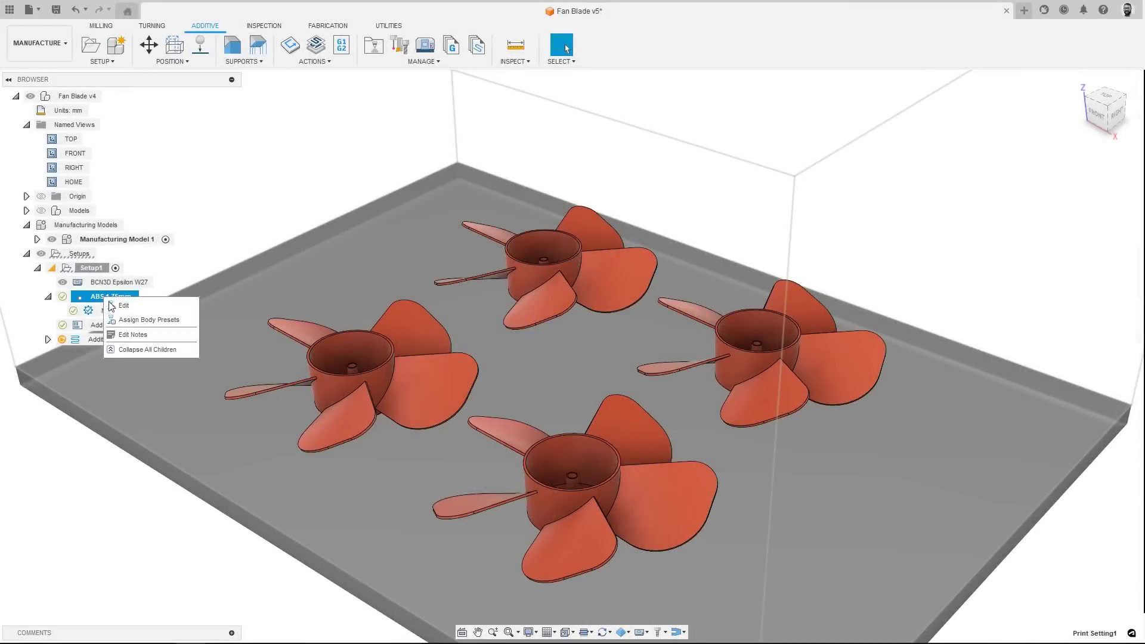
# Give the top and right fan blades the Strong preset, then check the Normal and Strong groups.
pyautogui.click(131, 322)
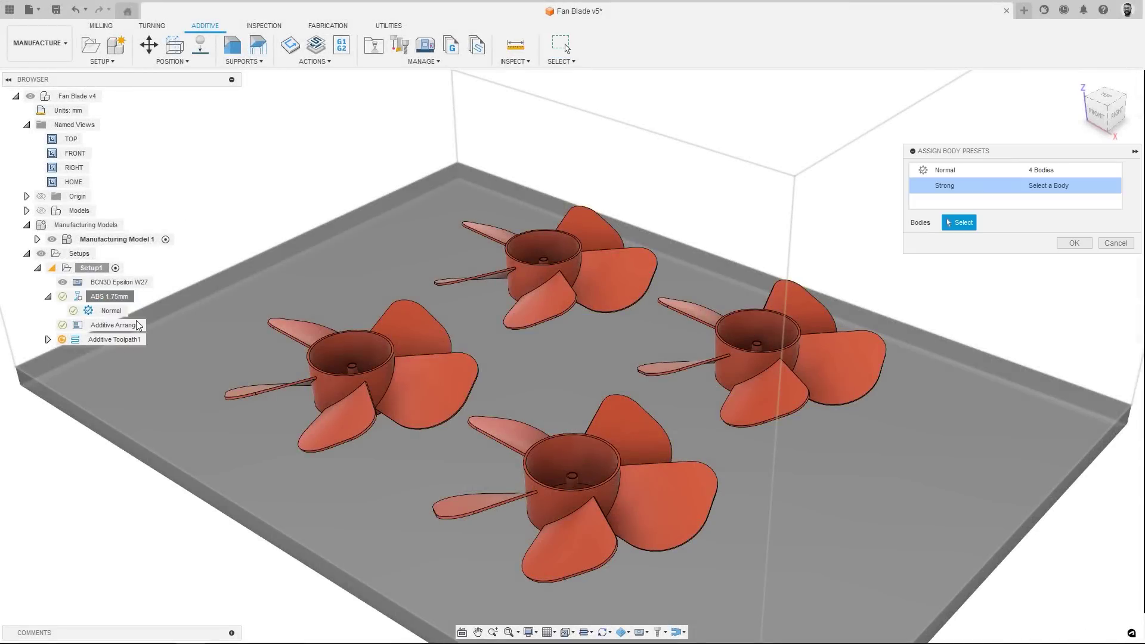
pyautogui.click(504, 257)
pyautogui.click(749, 358)
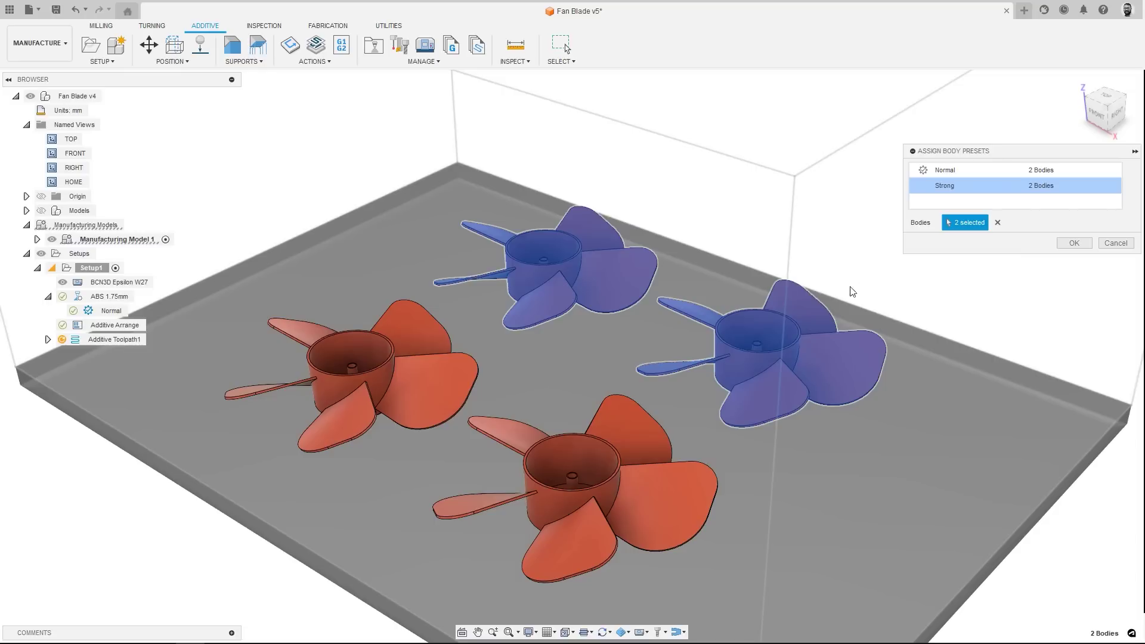
pyautogui.click(1074, 243)
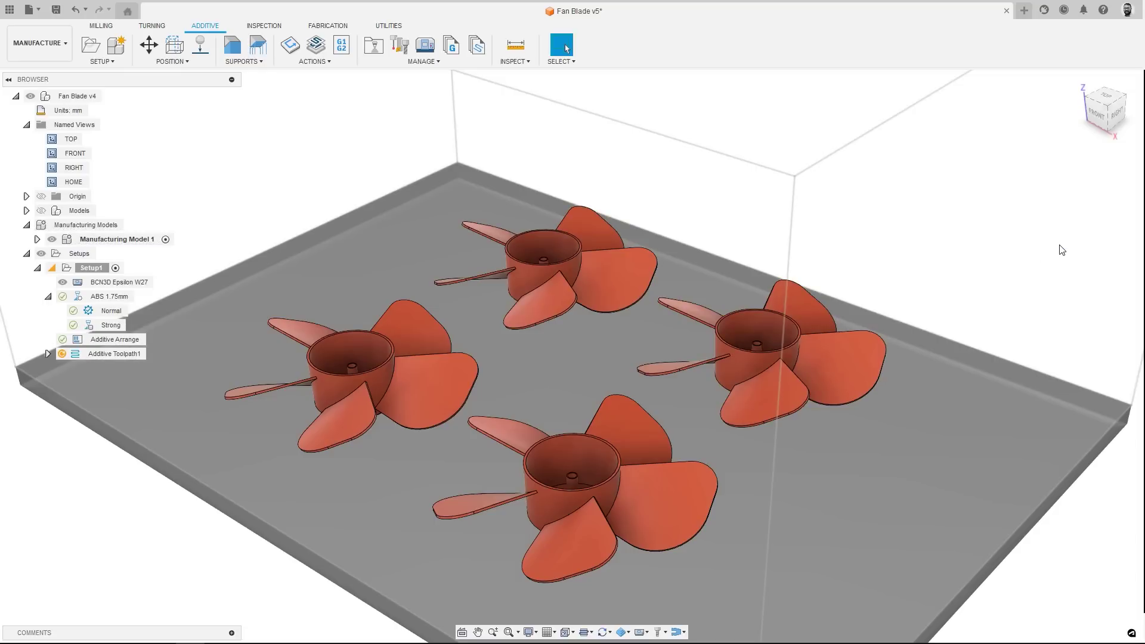
pyautogui.click(103, 308)
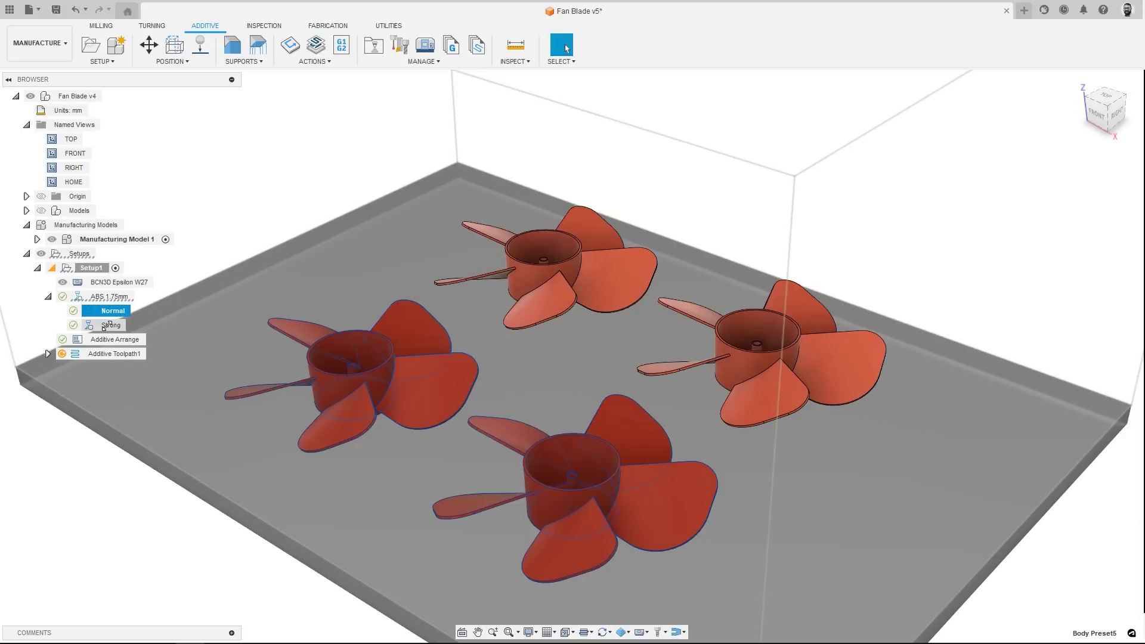
pyautogui.click(104, 326)
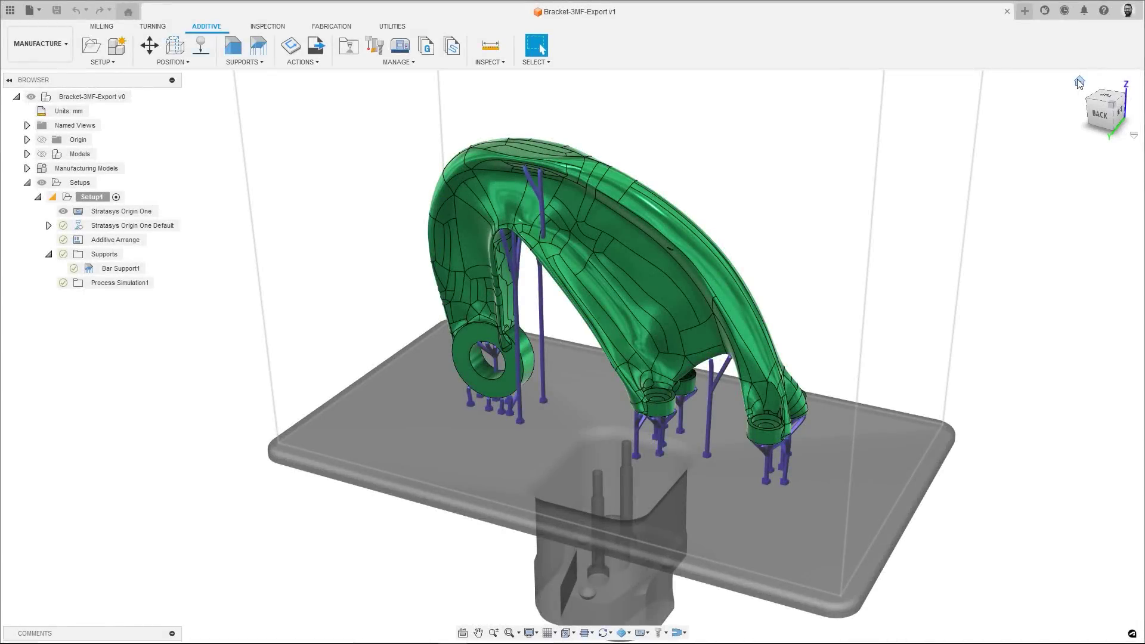
# Export a 3MF scene without machine or process simulation data as Bracket.3mf in C:\Temp.
pyautogui.click(1080, 81)
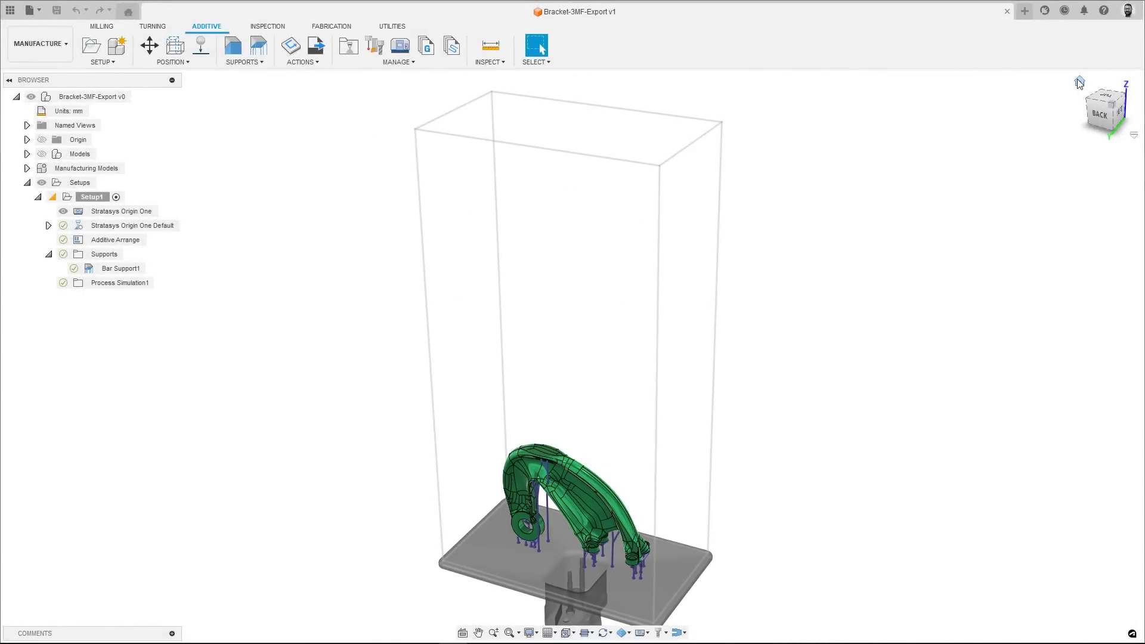
pyautogui.click(298, 62)
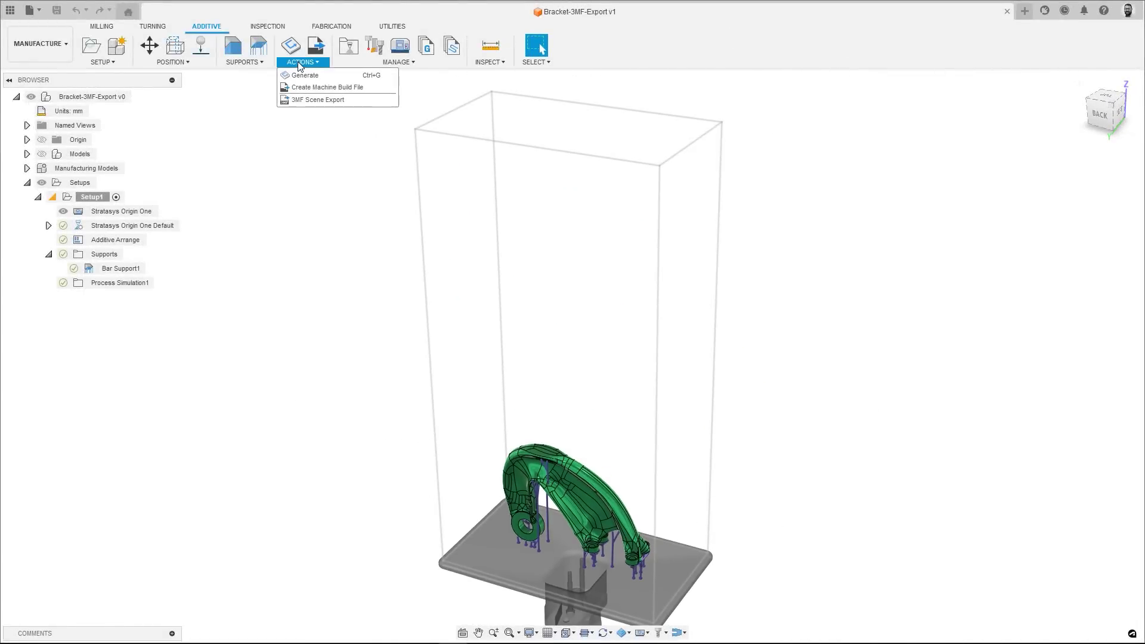
pyautogui.click(350, 101)
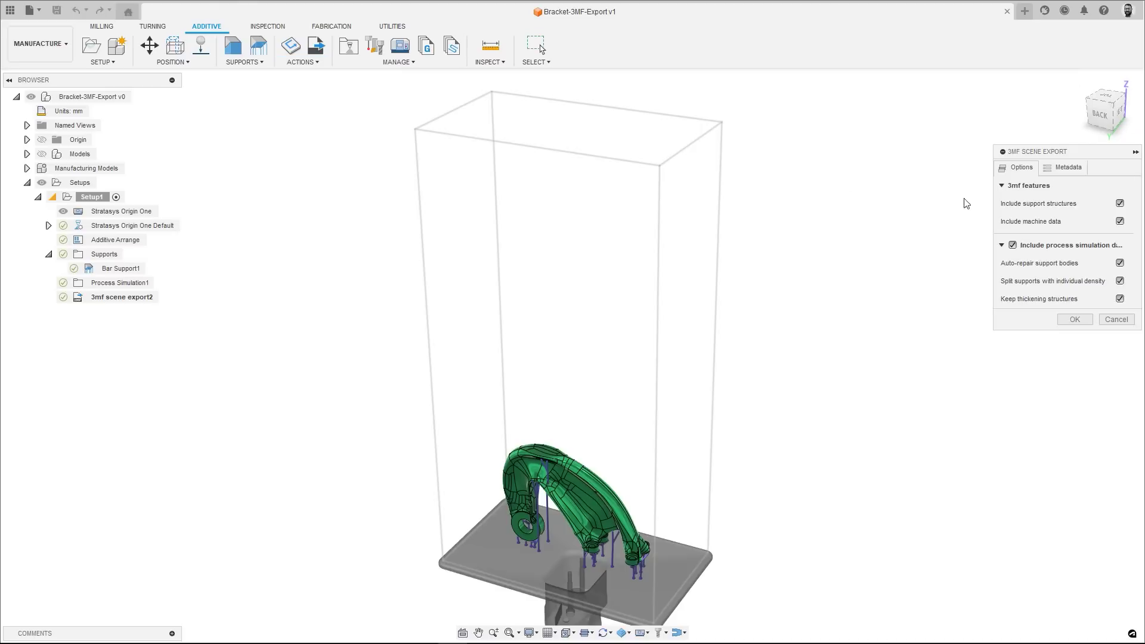
pyautogui.click(1120, 222)
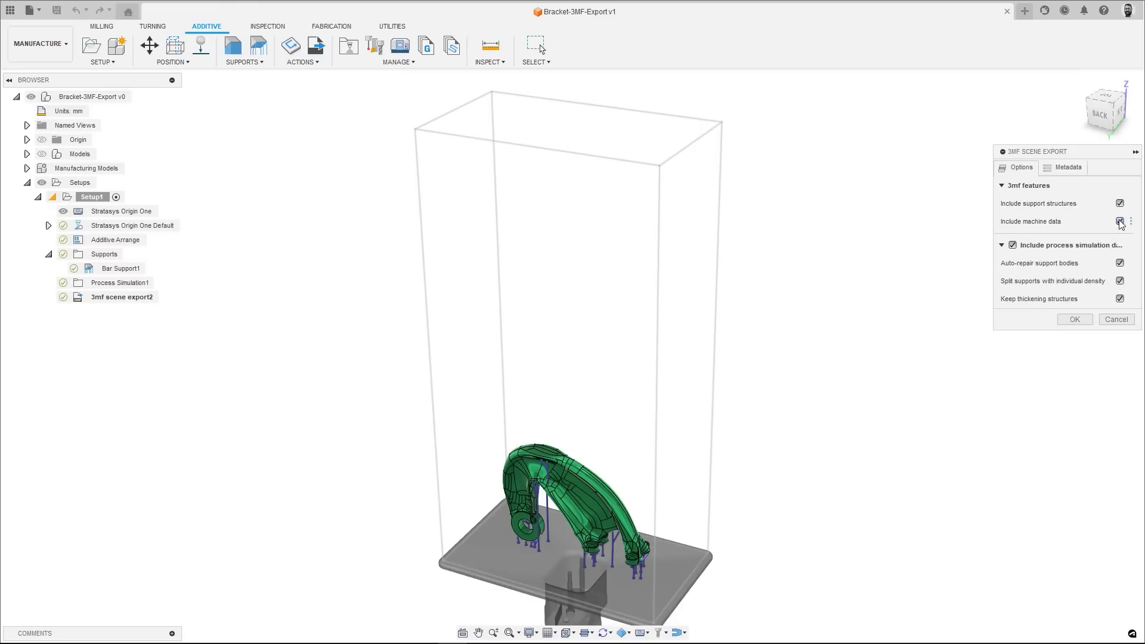
pyautogui.click(1014, 246)
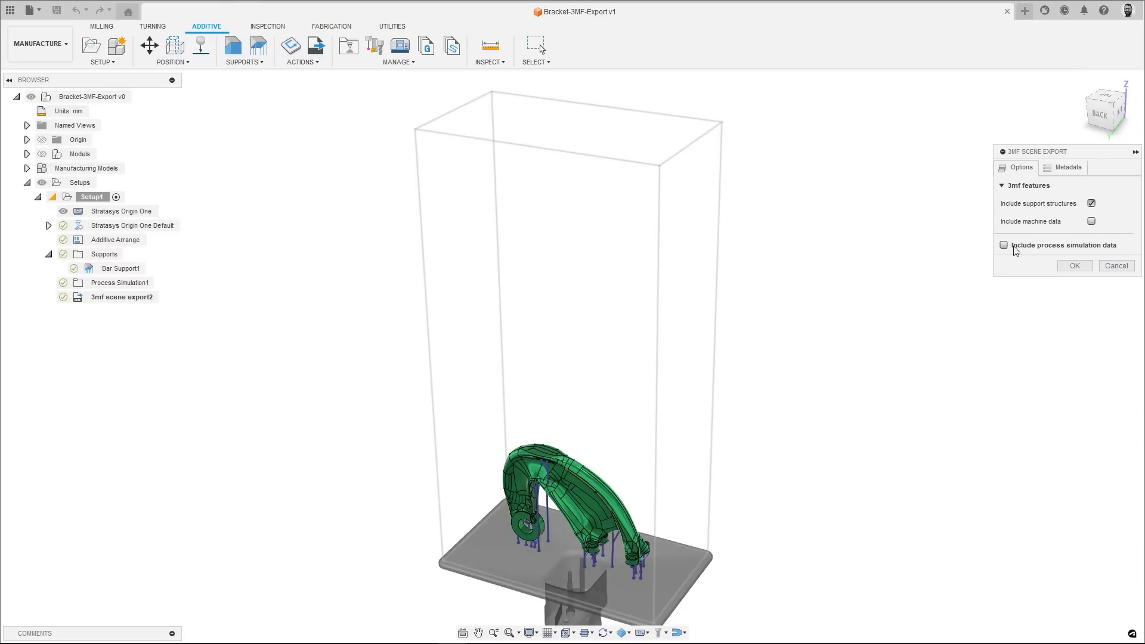
pyautogui.click(1069, 266)
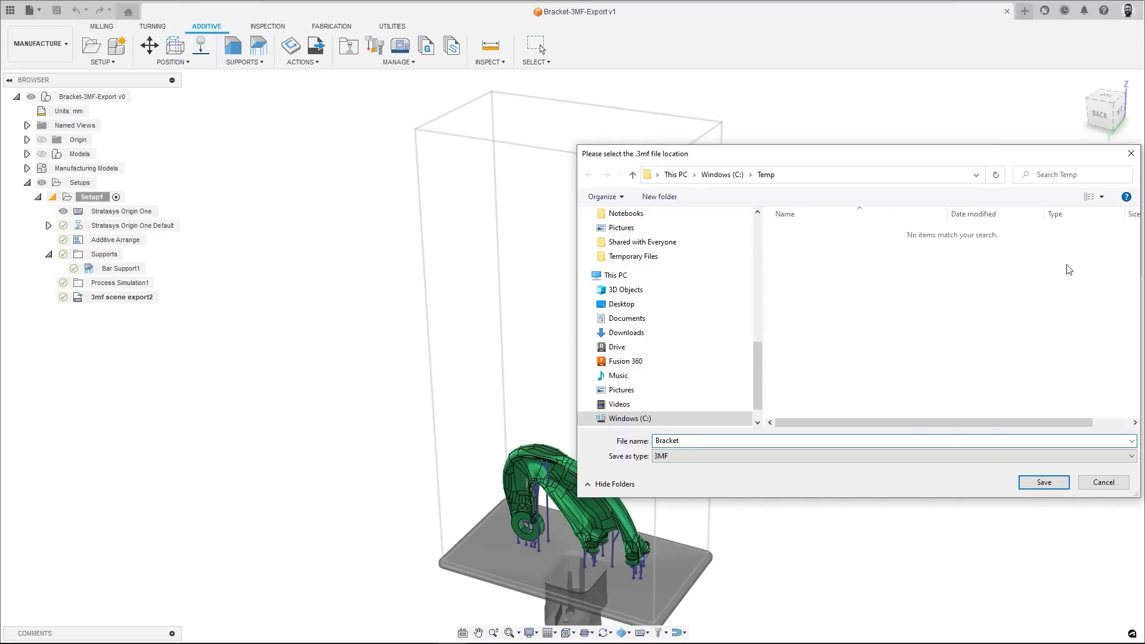
pyautogui.press('Return')
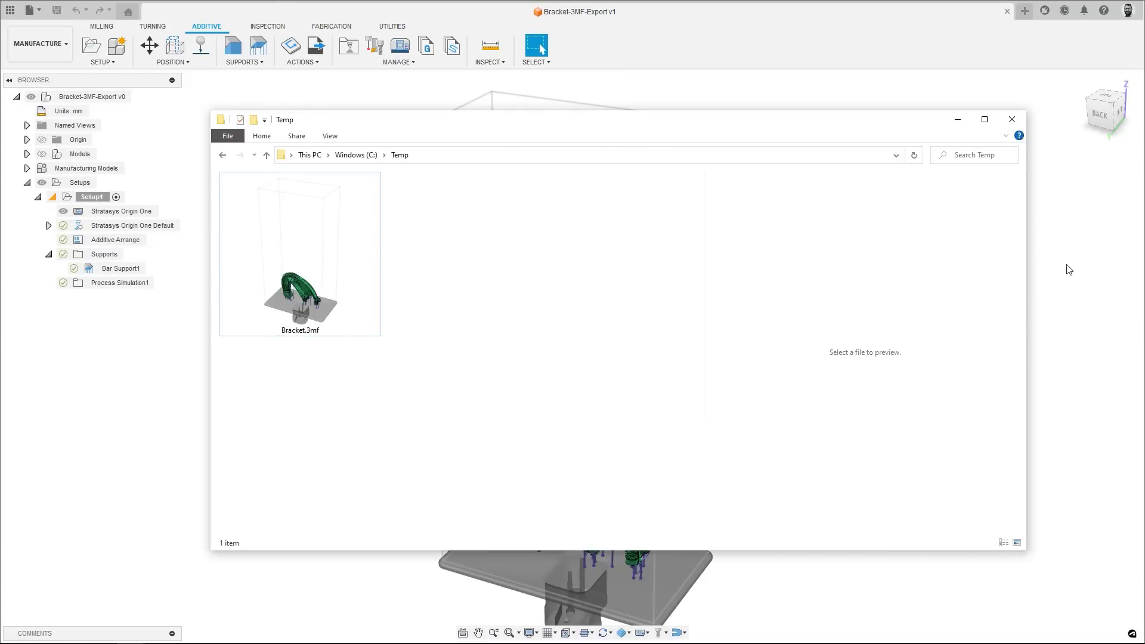
# Select Bracket.3mf in the Temp folder to show its preview.
pyautogui.click(326, 251)
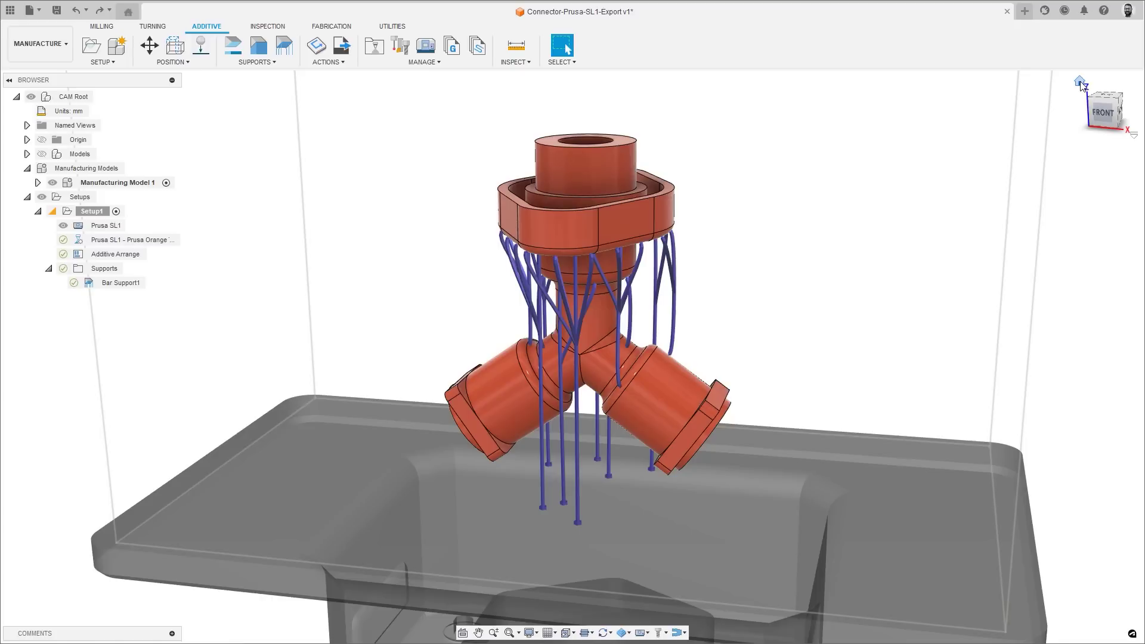
# Create the connector's SL1 Archive build file and save it as Connector in C:\Temp.
pyautogui.click(1080, 81)
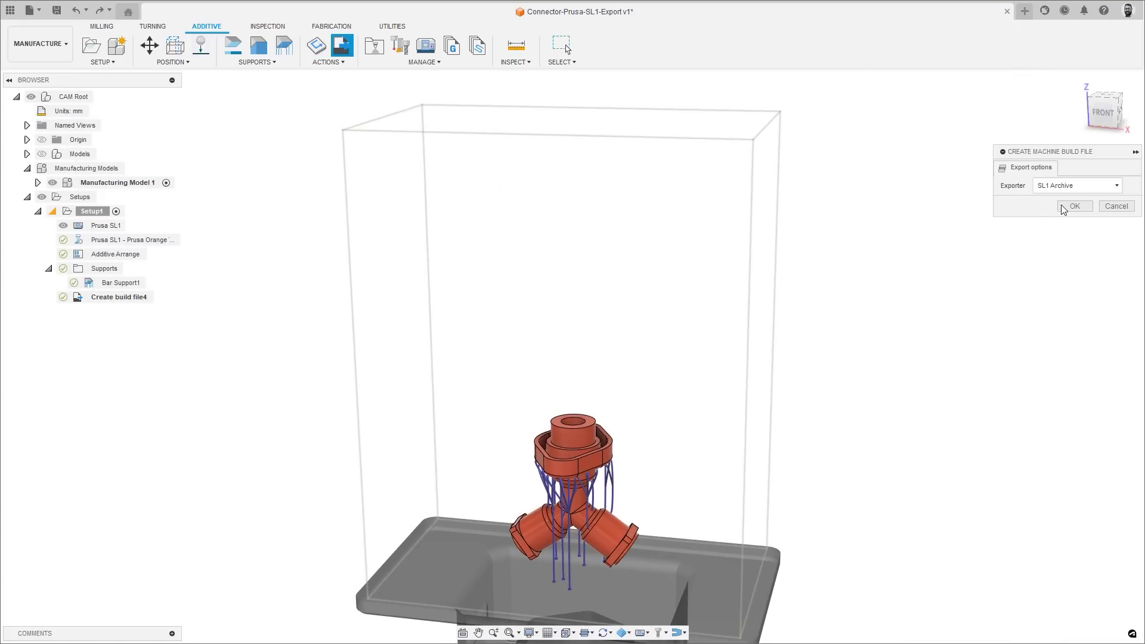
pyautogui.click(1073, 206)
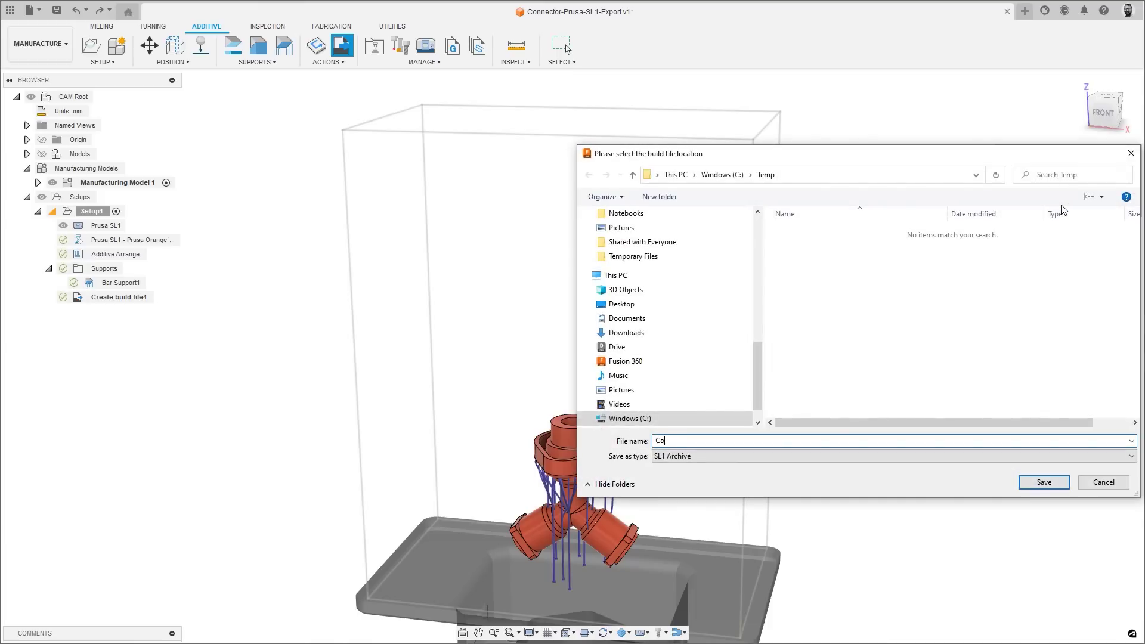
pyautogui.press('Return')
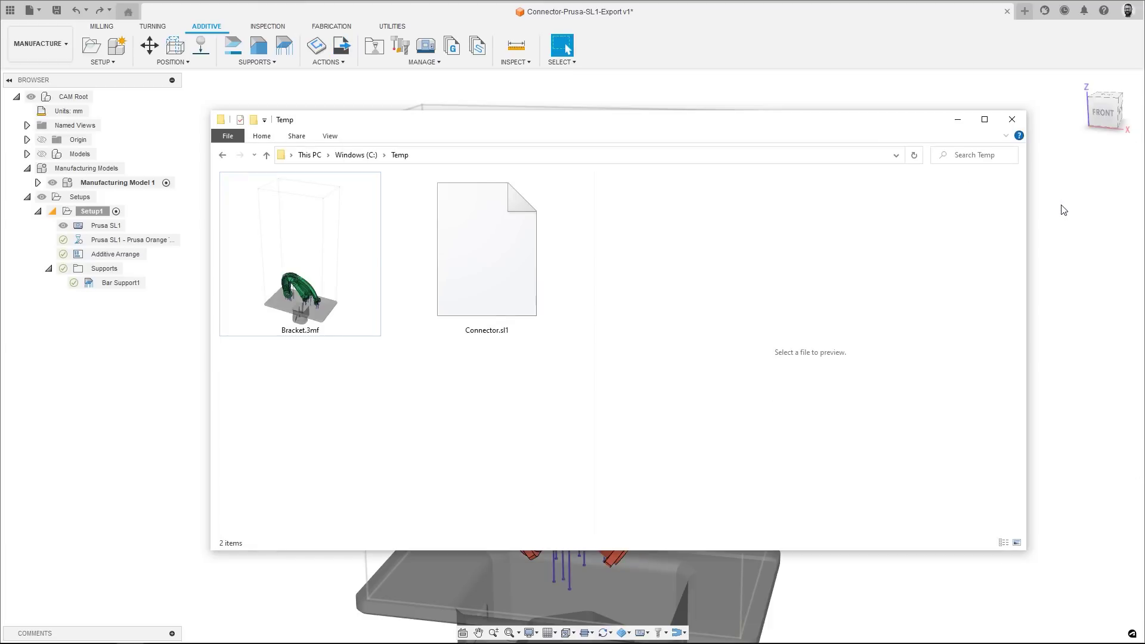
# Extract Connector.sl1 with 7-Zip into a Connector folder.
pyautogui.rightClick(478, 252)
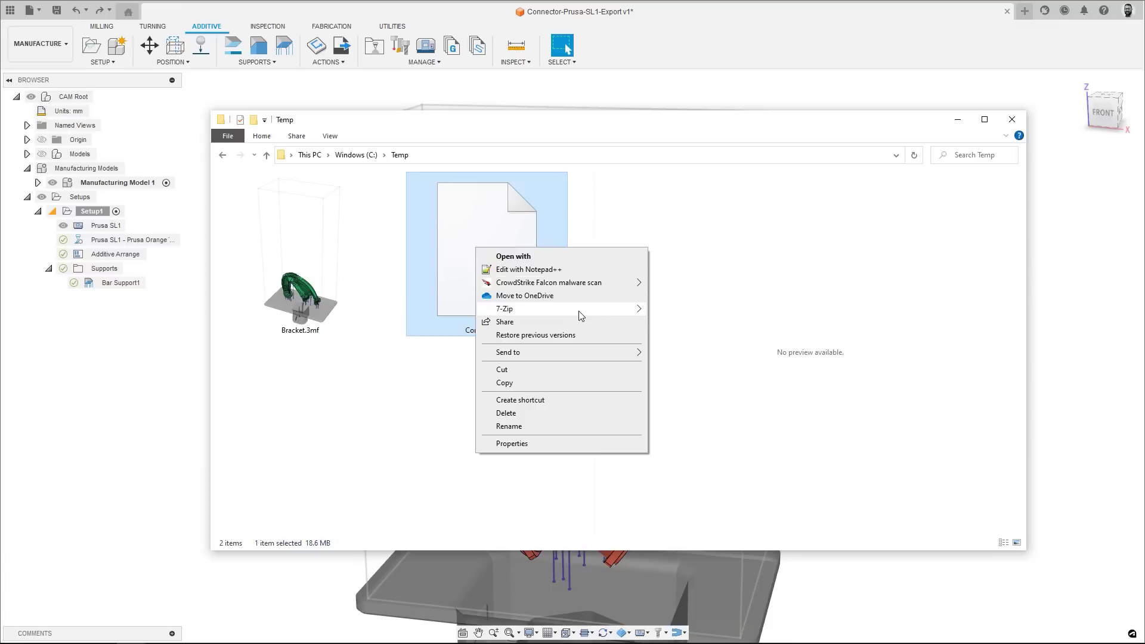
pyautogui.moveTo(580, 315)
pyautogui.click(704, 365)
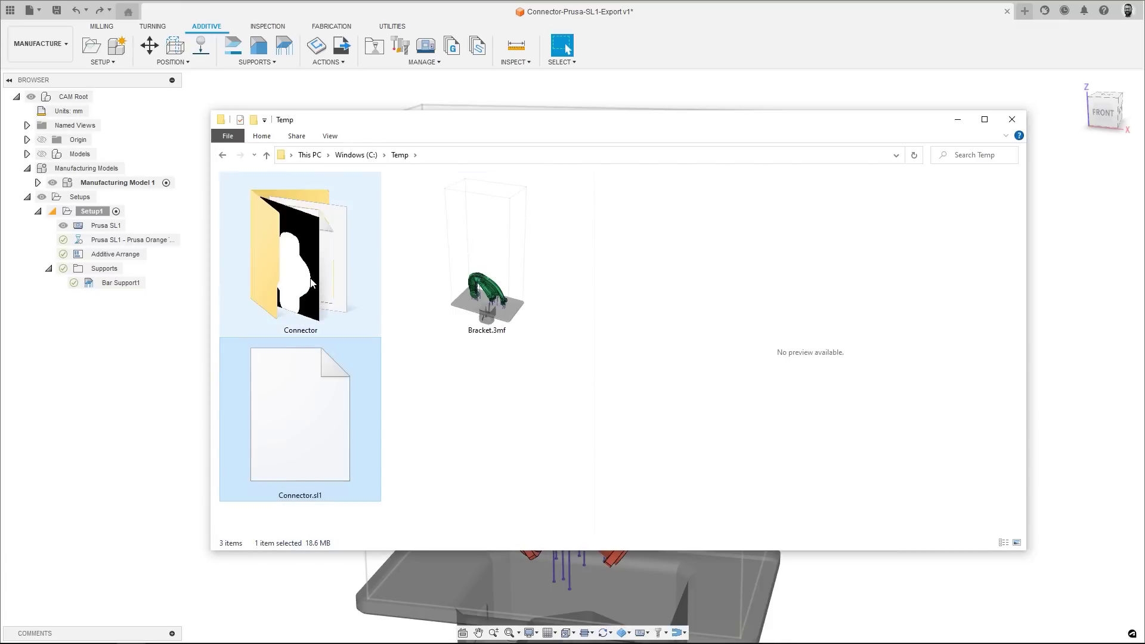
# Preview the 400x400 and 800x480 thumbnail PNGs inside Connector\thumbnail.
pyautogui.doubleClick(311, 282)
pyautogui.doubleClick(244, 213)
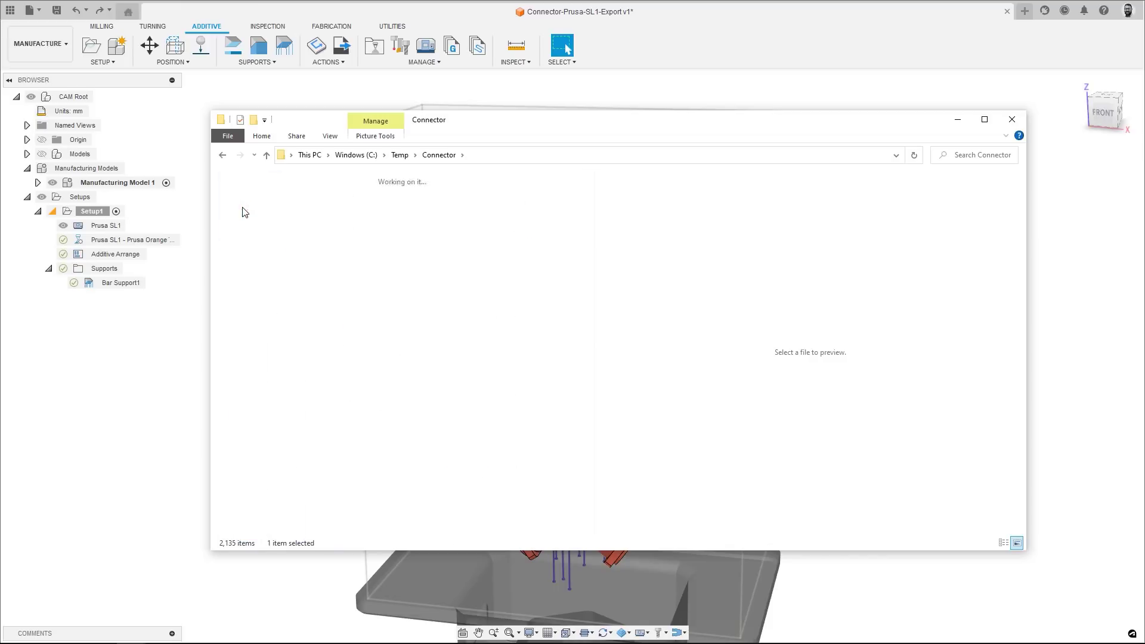
pyautogui.click(245, 212)
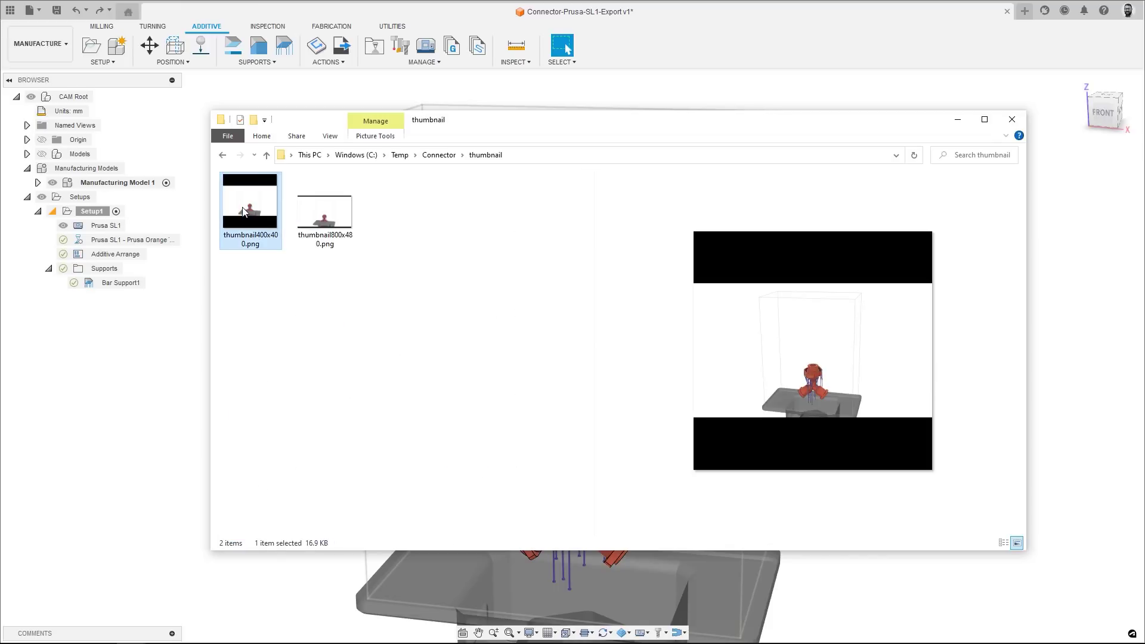
pyautogui.click(330, 225)
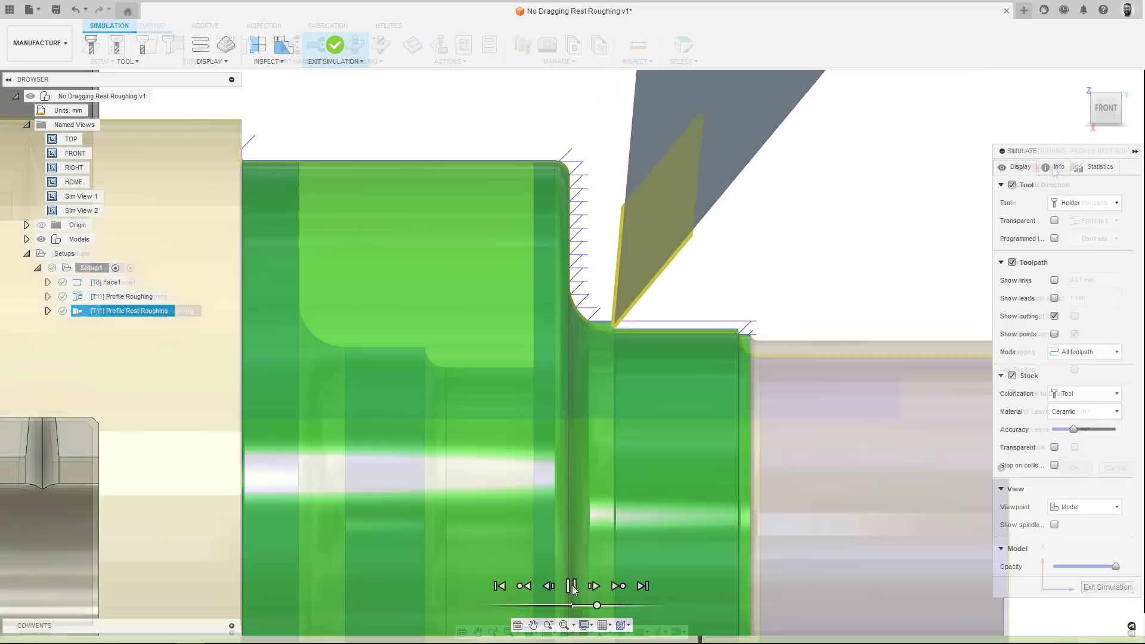
# Tick No Dragging in the Profile Rest Roughing pass settings.
pyautogui.click(1075, 352)
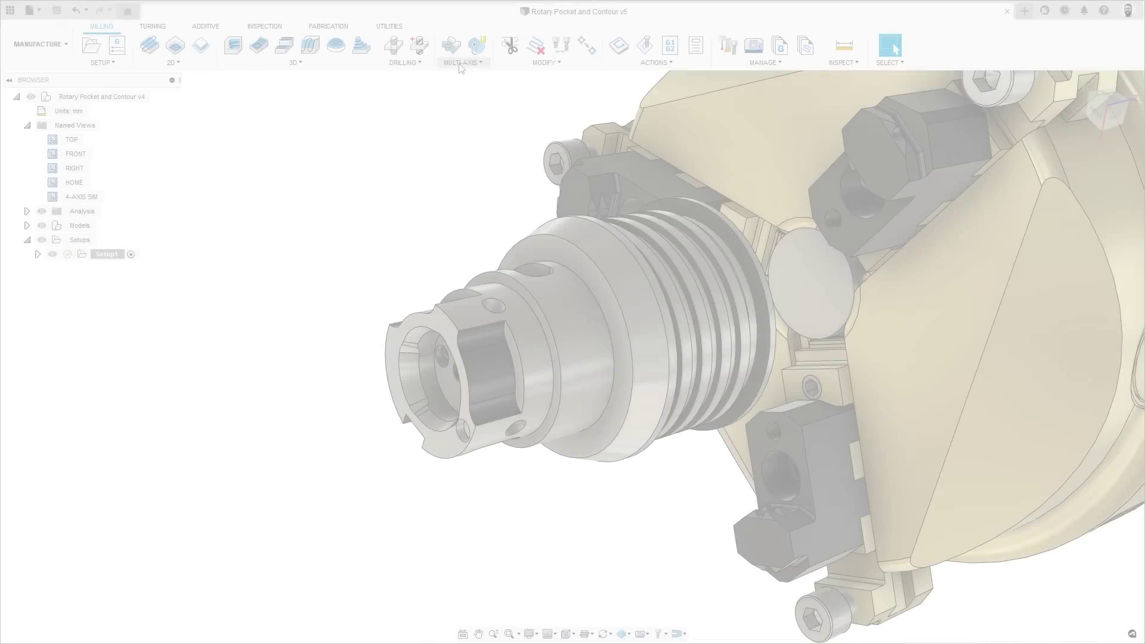
# Start a Rotary Pocket toolpath and drag its Front boundary along the rotary axis.
pyautogui.click(461, 62)
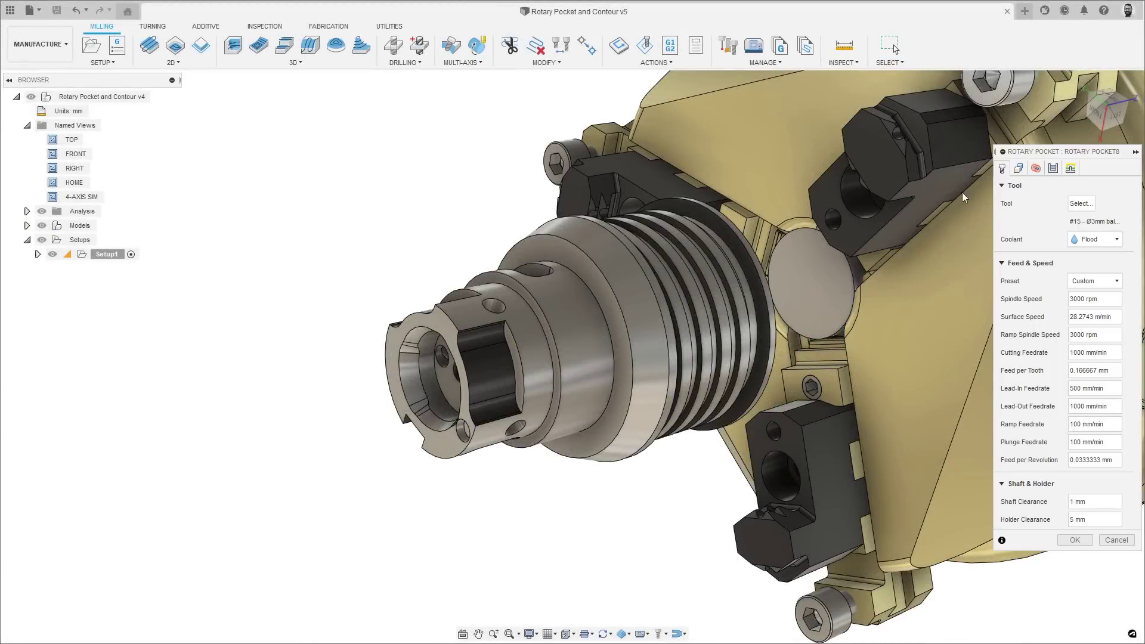
pyautogui.click(1019, 170)
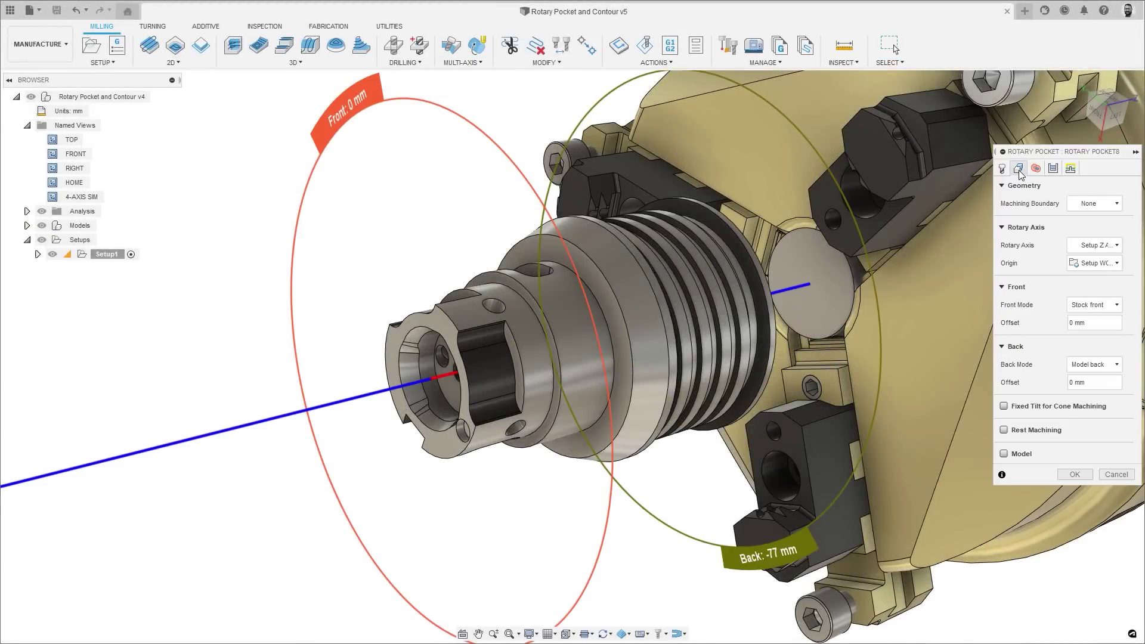
pyautogui.moveTo(473, 118); pyautogui.dragTo(460, 113)
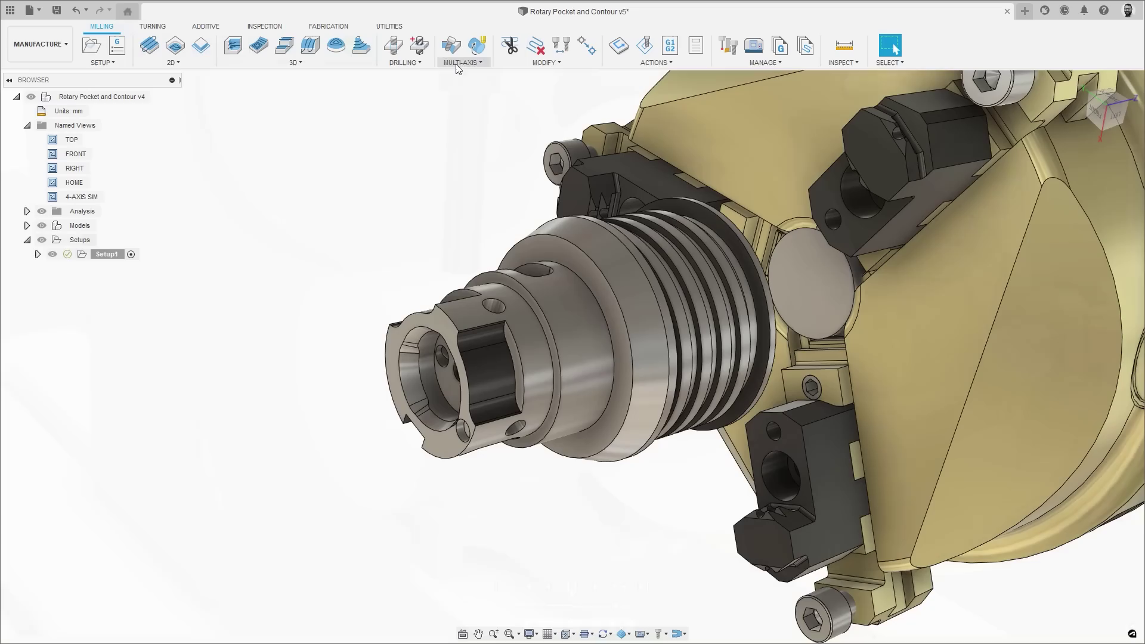
# Start a Rotary Contour using the 10 - Ø2mm flat end mill.
pyautogui.click(460, 129)
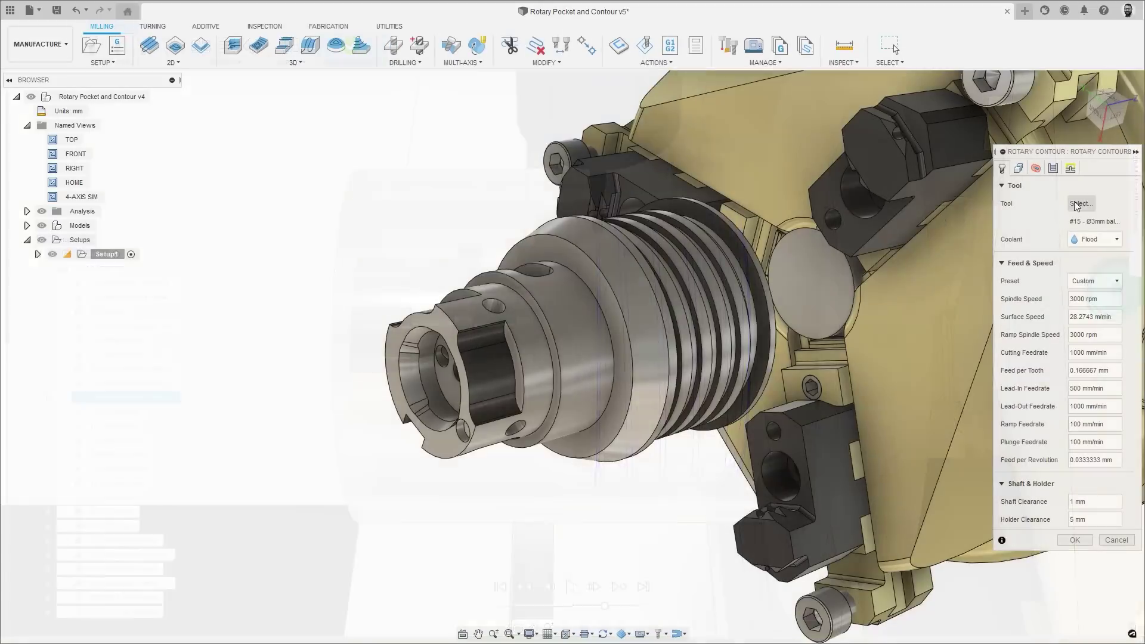
pyautogui.click(1079, 204)
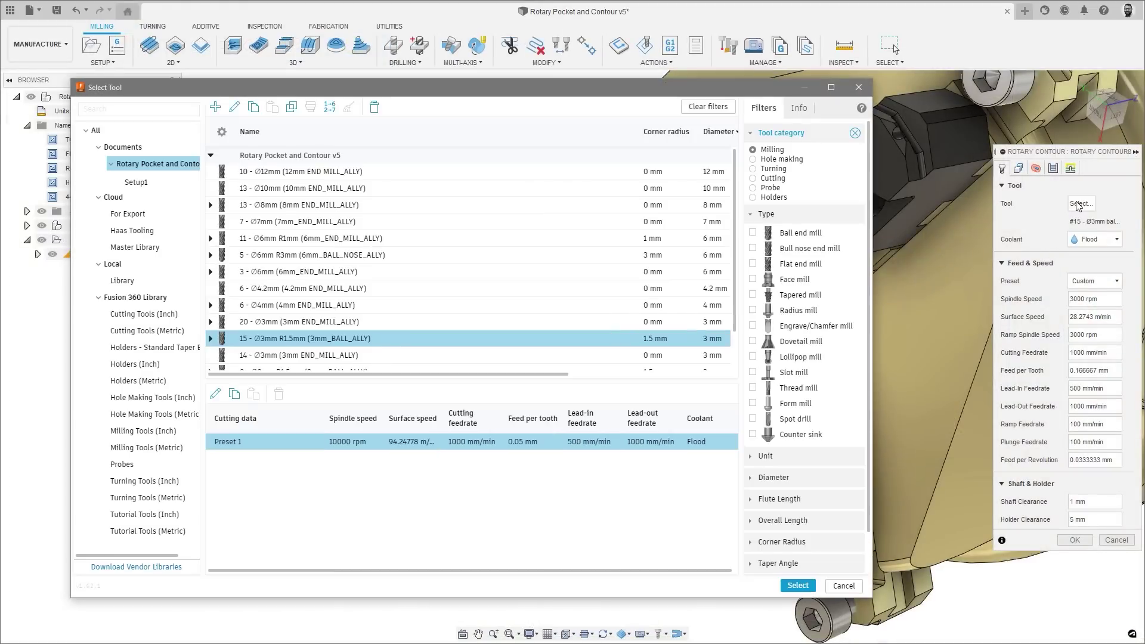
pyautogui.click(752, 265)
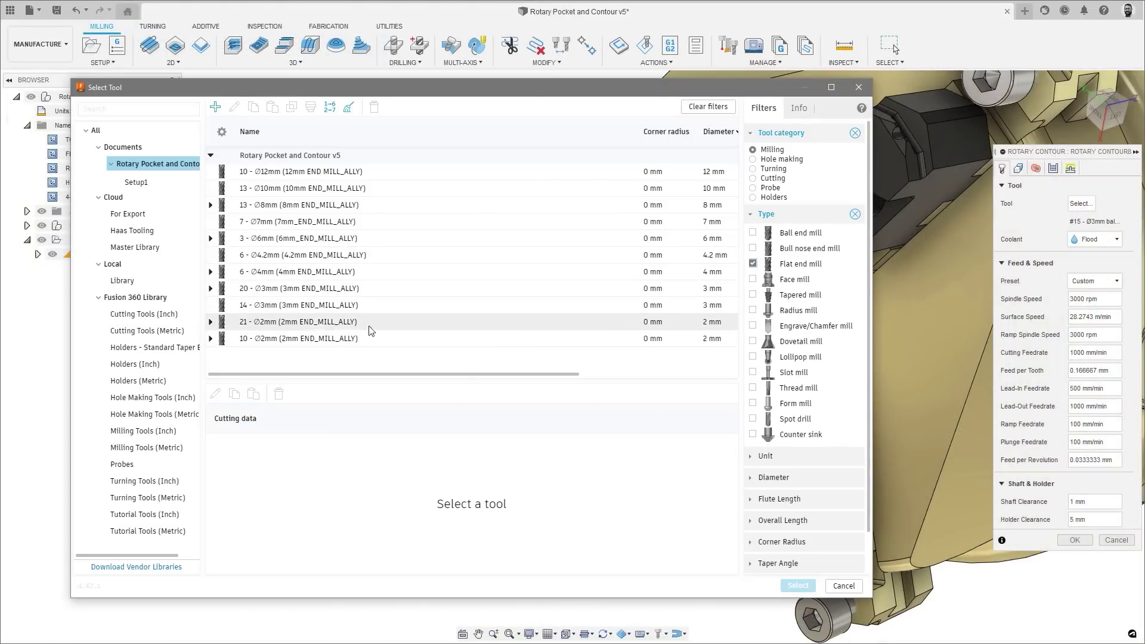
pyautogui.click(338, 340)
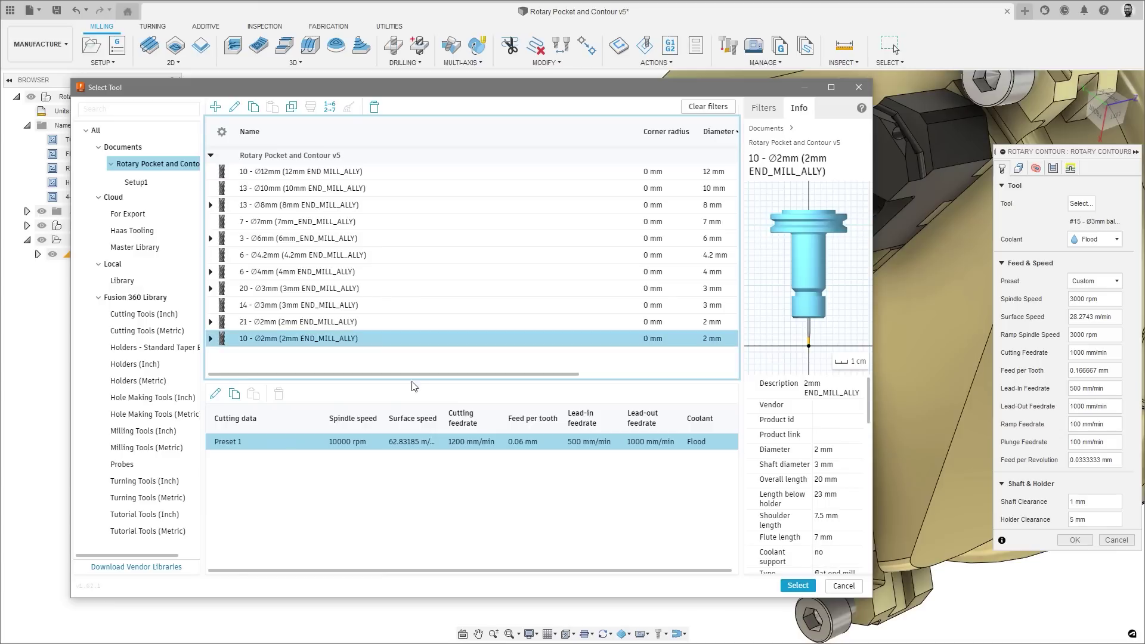
pyautogui.click(798, 586)
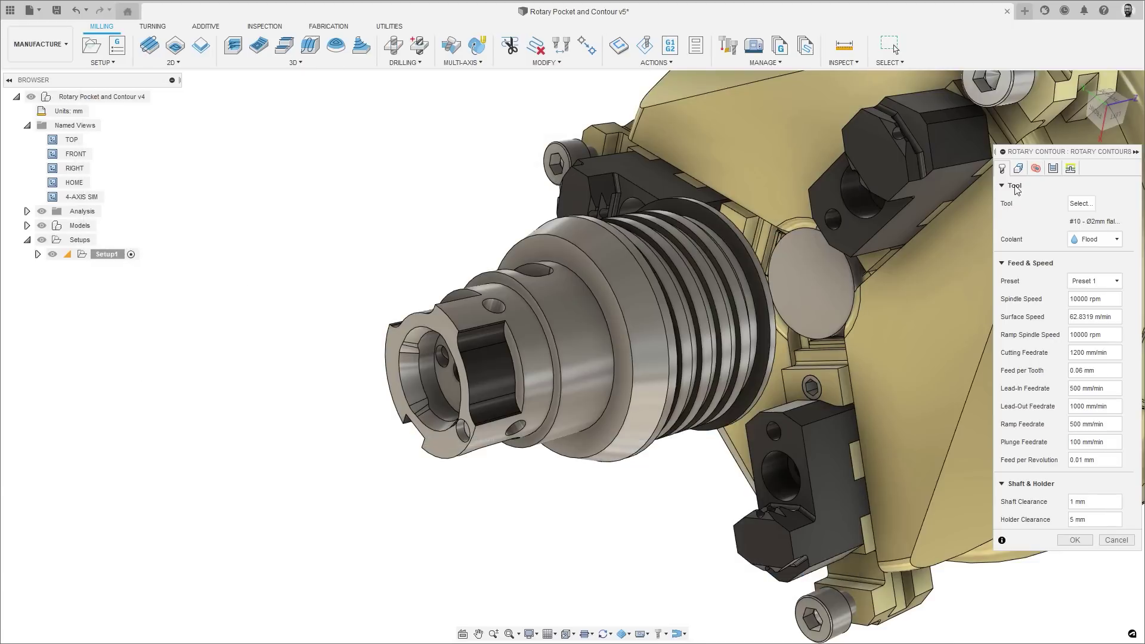
# Move the Front boundary to -46 mm and show the Radii settings.
pyautogui.click(1019, 168)
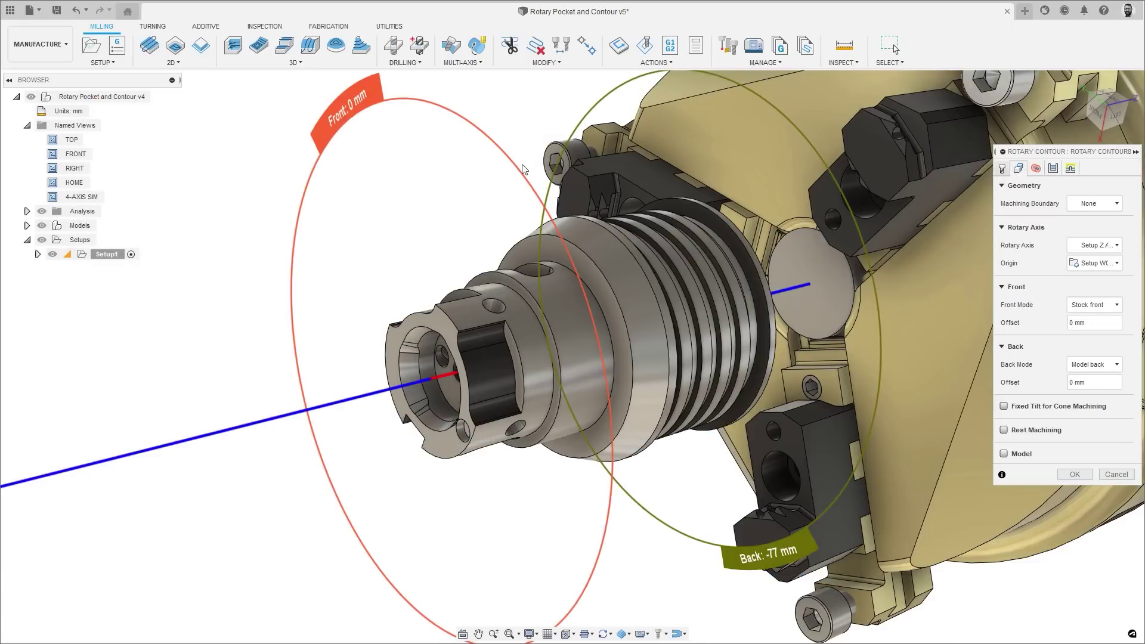
pyautogui.moveTo(523, 169); pyautogui.dragTo(665, 153)
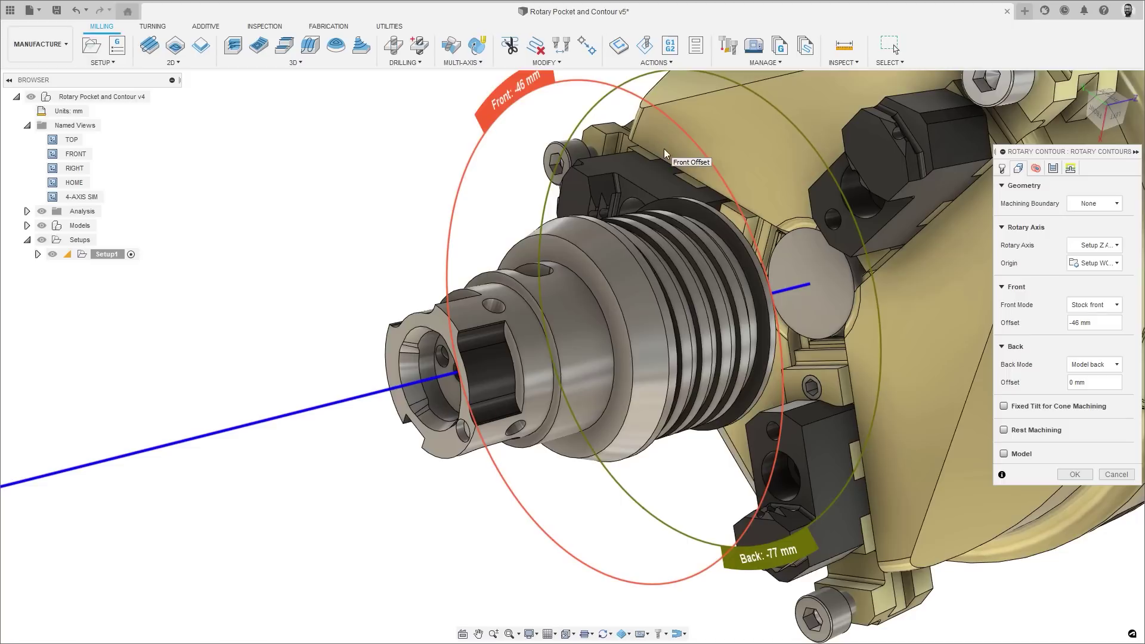
pyautogui.click(1037, 170)
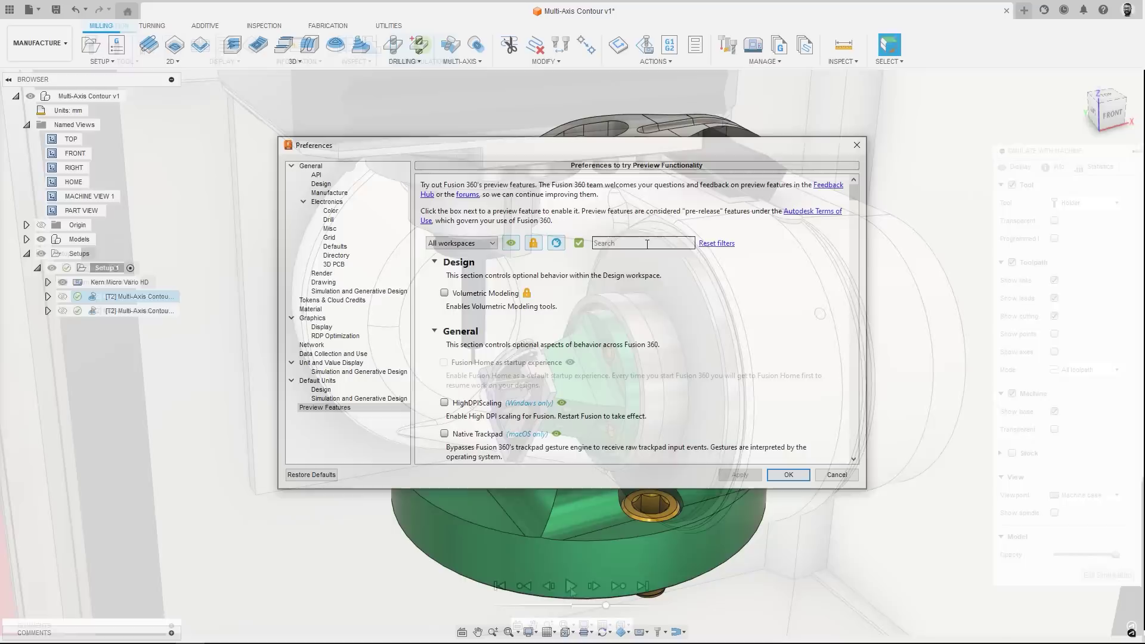
# Enable the Multi-Axis Contour preview feature and give the contour toolpath collision avoidance.
pyautogui.write('multi')
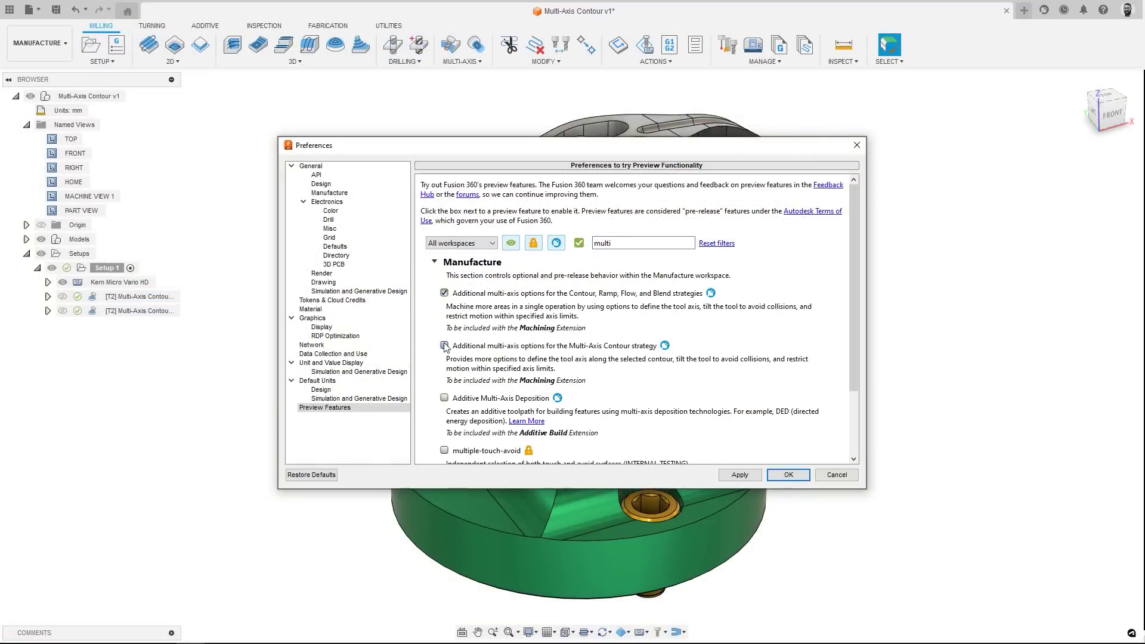
pyautogui.click(786, 474)
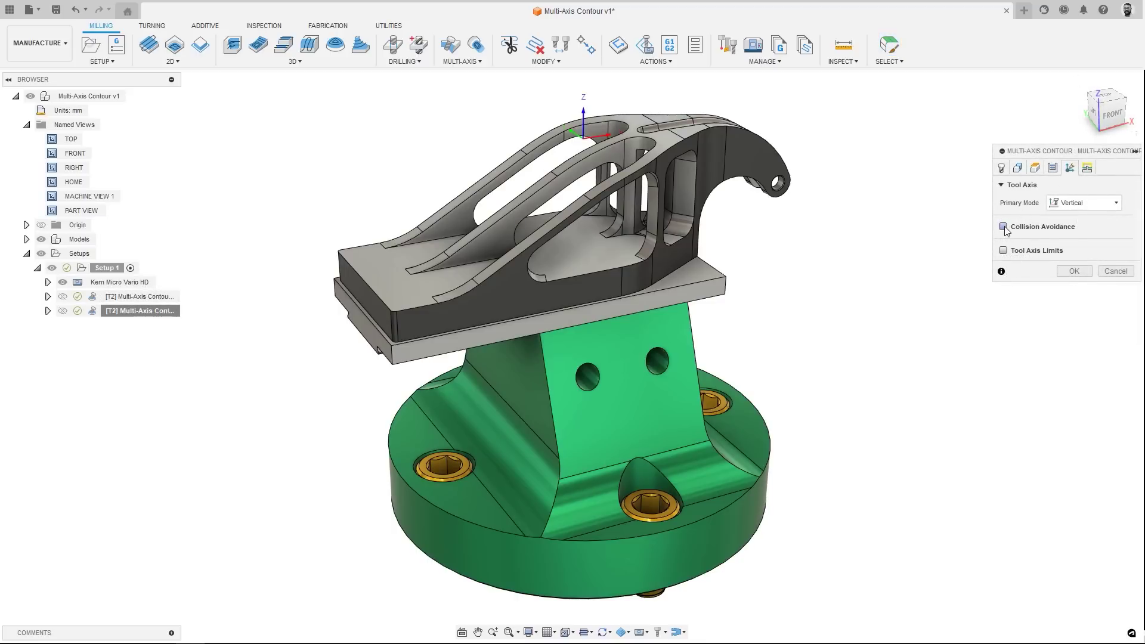
pyautogui.click(1004, 227)
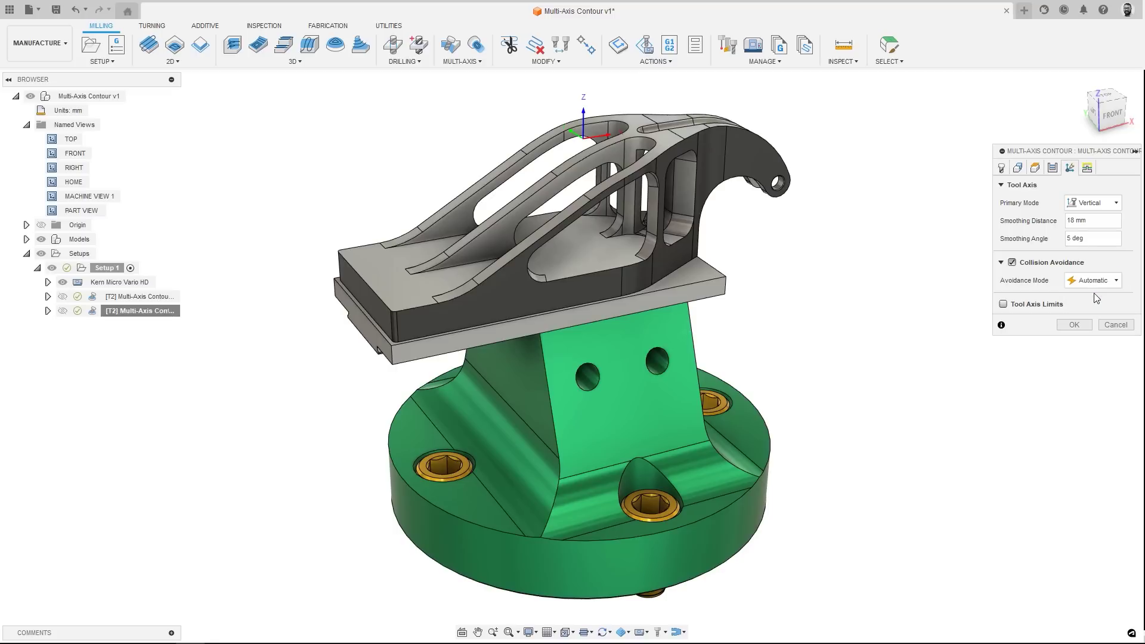
pyautogui.click(1074, 325)
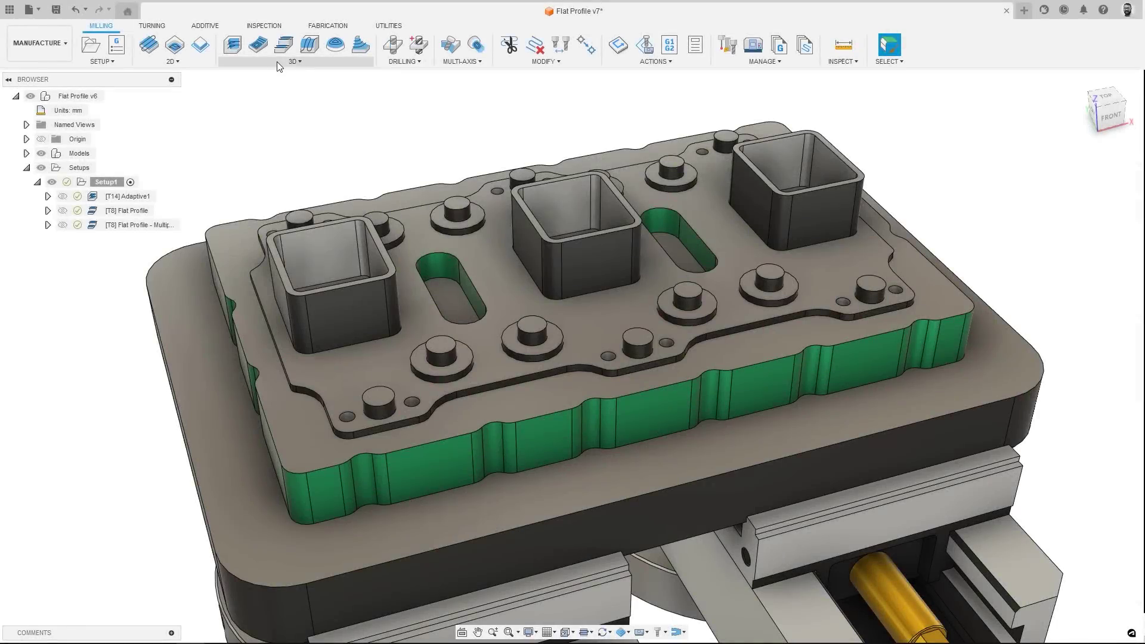
# Create a Profile-type flat toolpath and enable Multiple Depths for stepped passes.
pyautogui.click(278, 62)
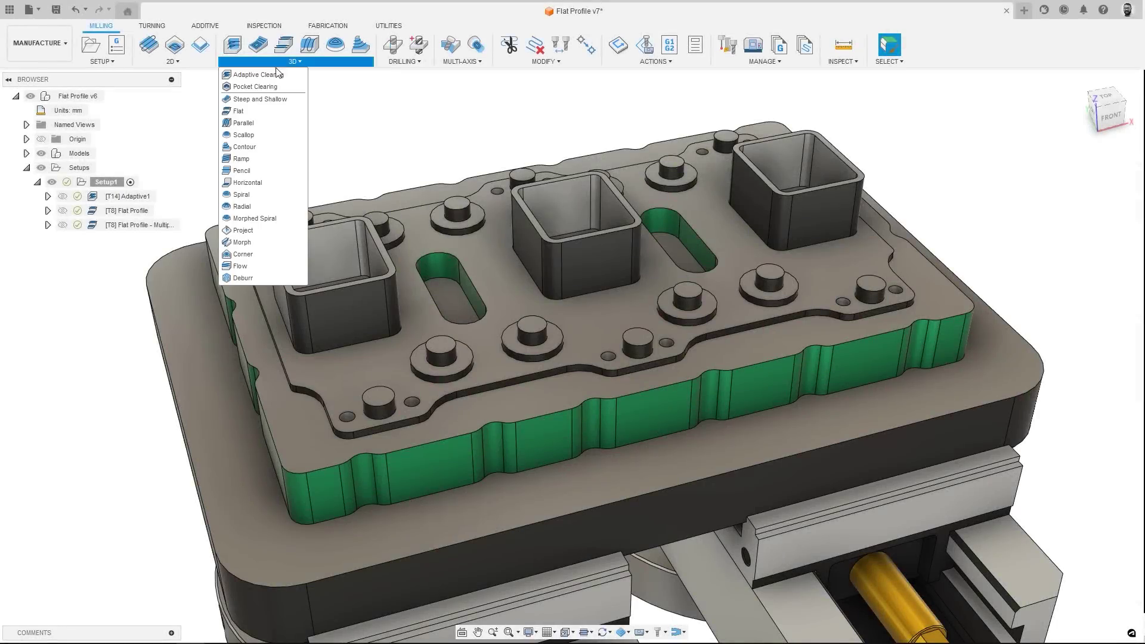
pyautogui.click(264, 113)
pyautogui.click(1089, 222)
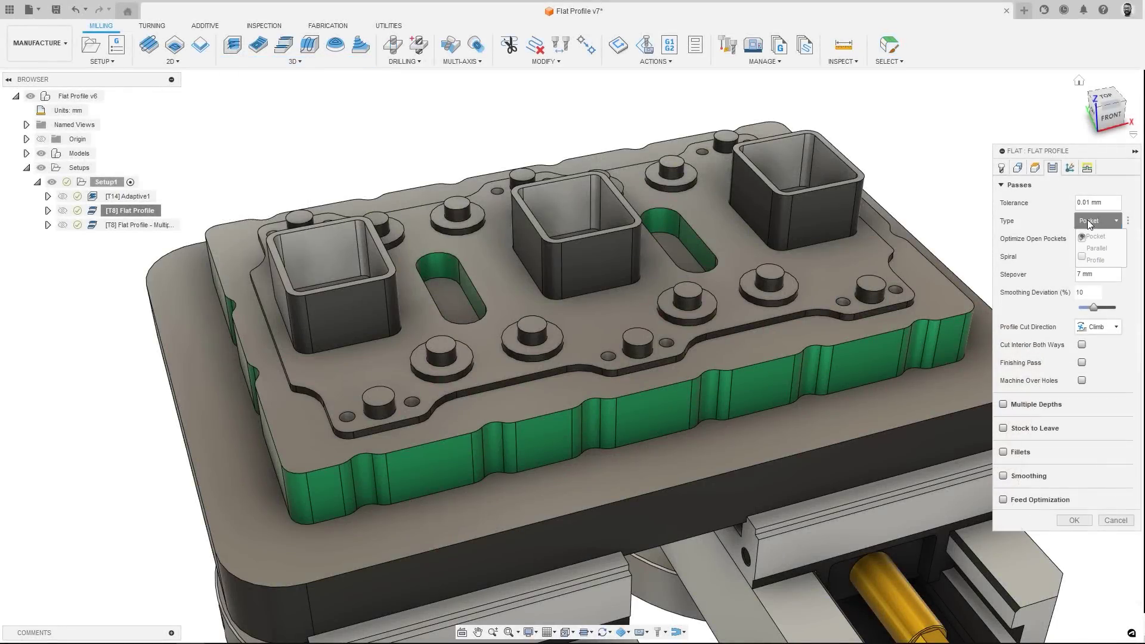
pyautogui.click(1098, 260)
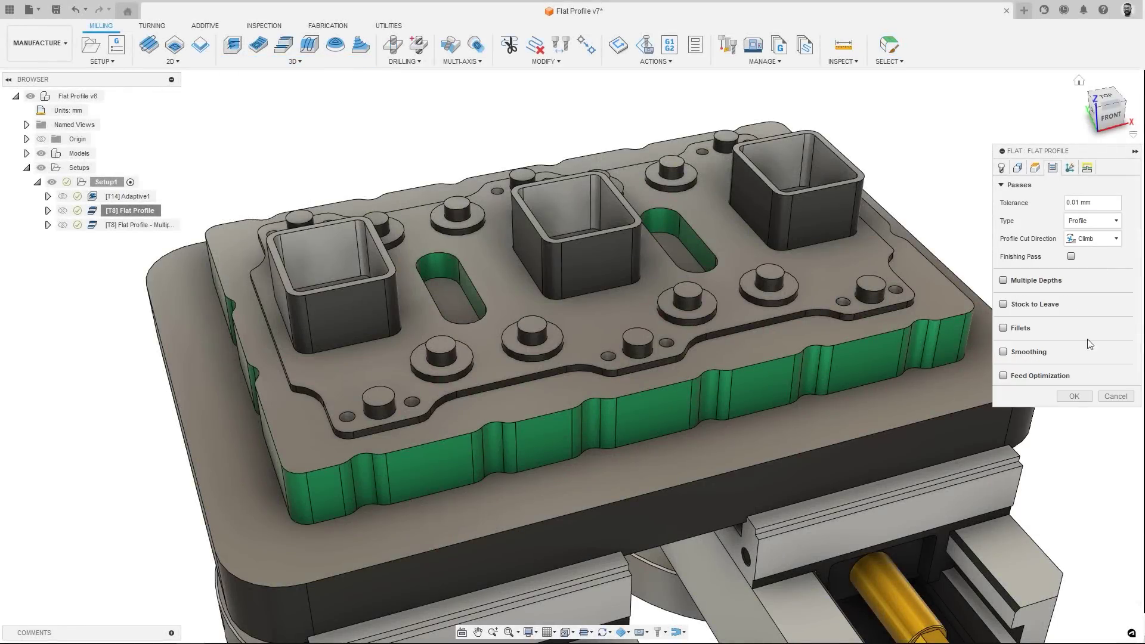
pyautogui.click(1075, 396)
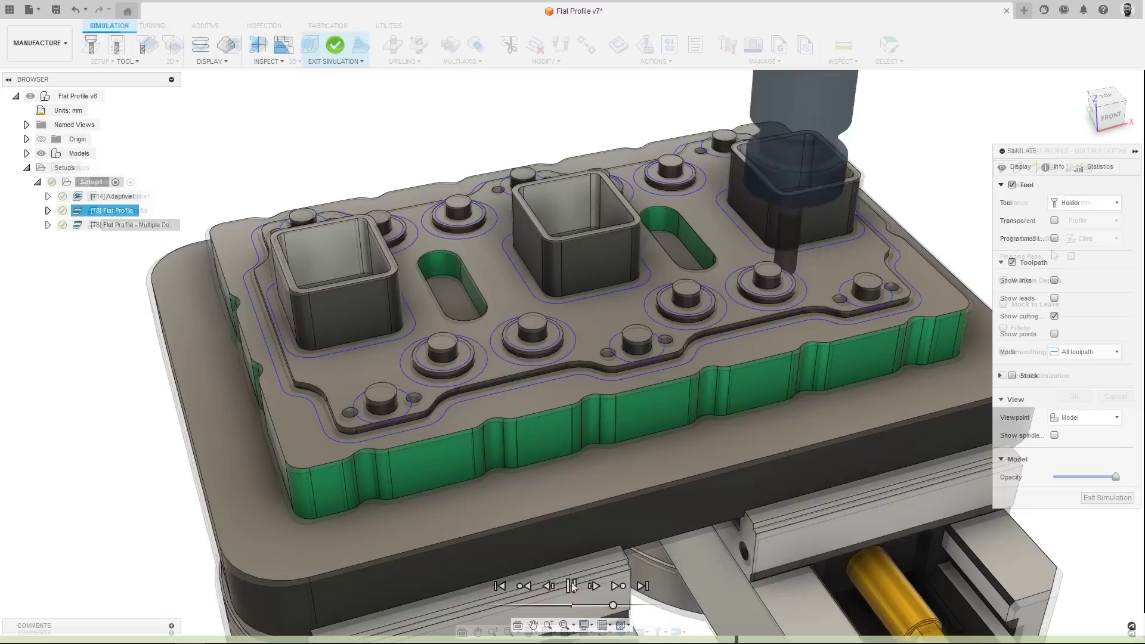
pyautogui.click(1004, 281)
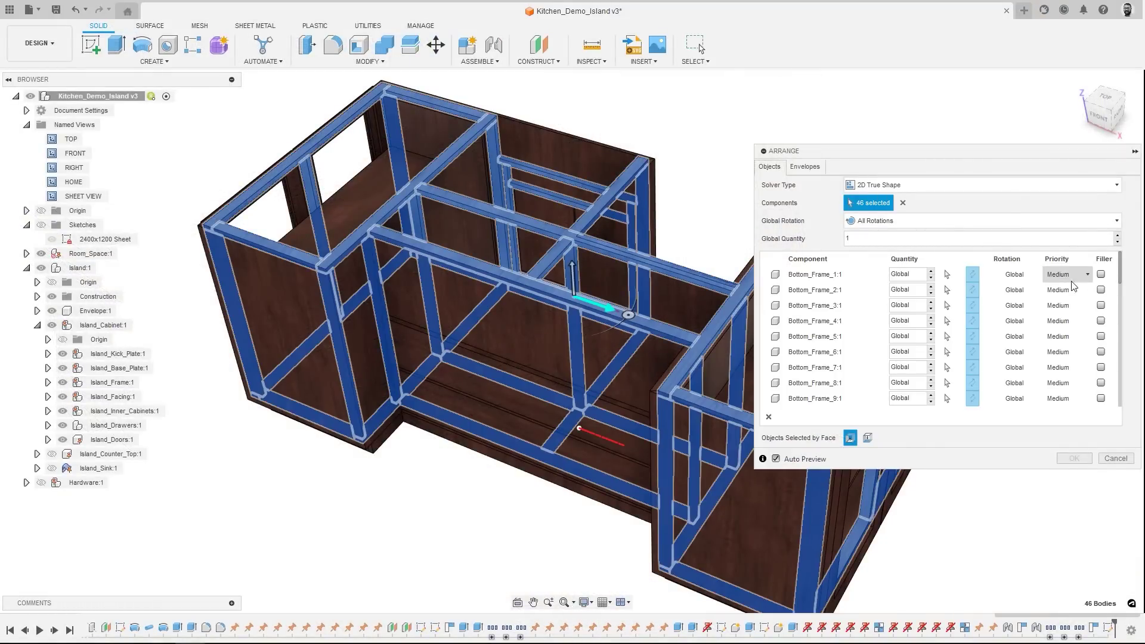
# Set Sink_Cab_Frame Top, Left, Right, Mid and Bottom to Very High priority; select Vertical_16:1.
pyautogui.scroll(-10, 1117, 364)
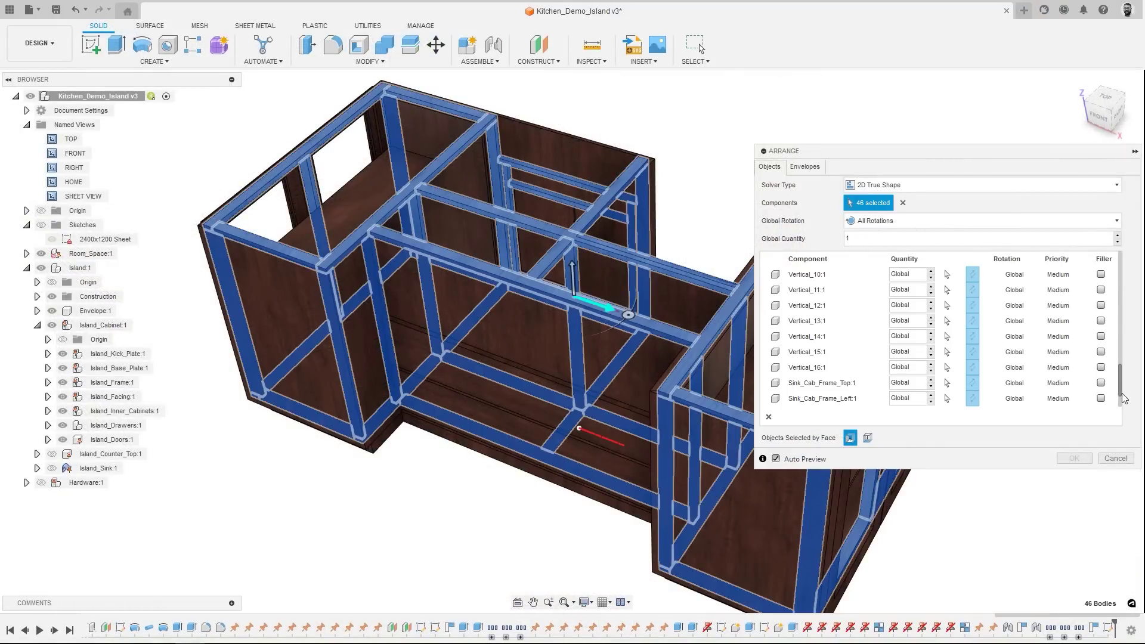
pyautogui.click(1070, 337)
pyautogui.click(1067, 352)
pyautogui.click(1071, 352)
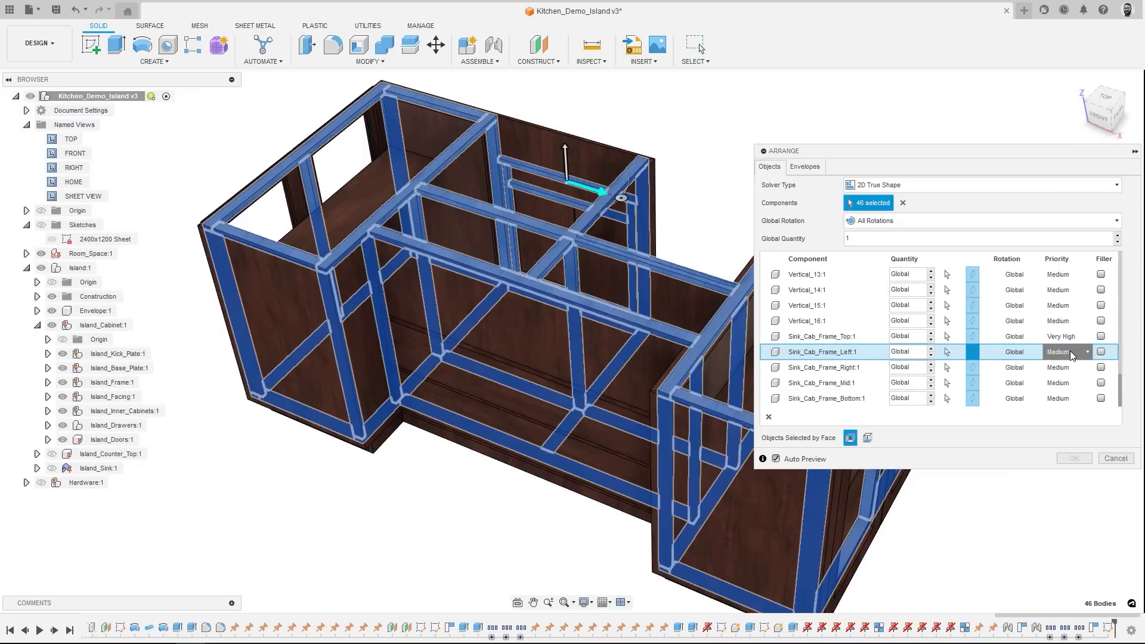
pyautogui.click(1074, 368)
pyautogui.click(1073, 368)
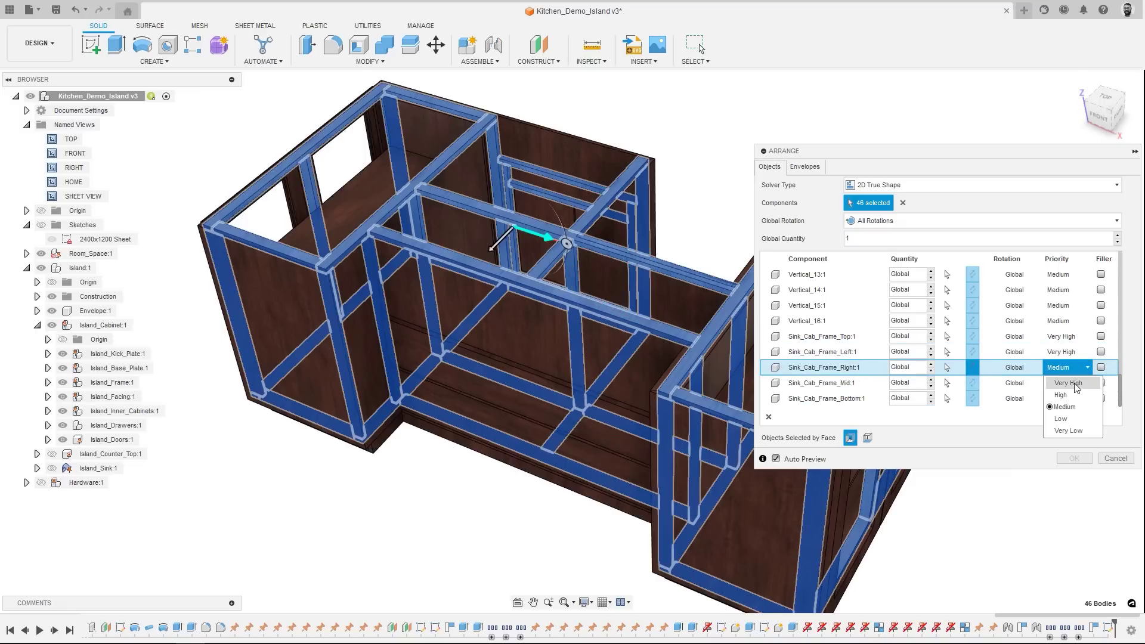
pyautogui.click(1076, 384)
pyautogui.click(1068, 383)
pyautogui.click(1068, 383)
pyautogui.click(1074, 398)
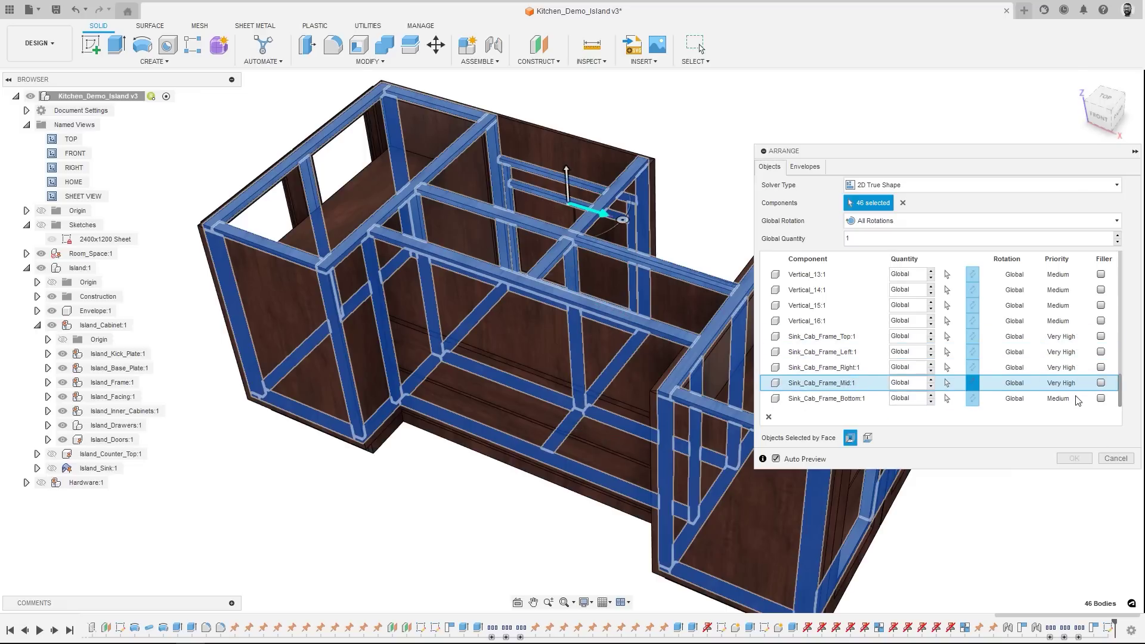
pyautogui.click(1079, 399)
pyautogui.click(1079, 399)
pyautogui.click(1078, 416)
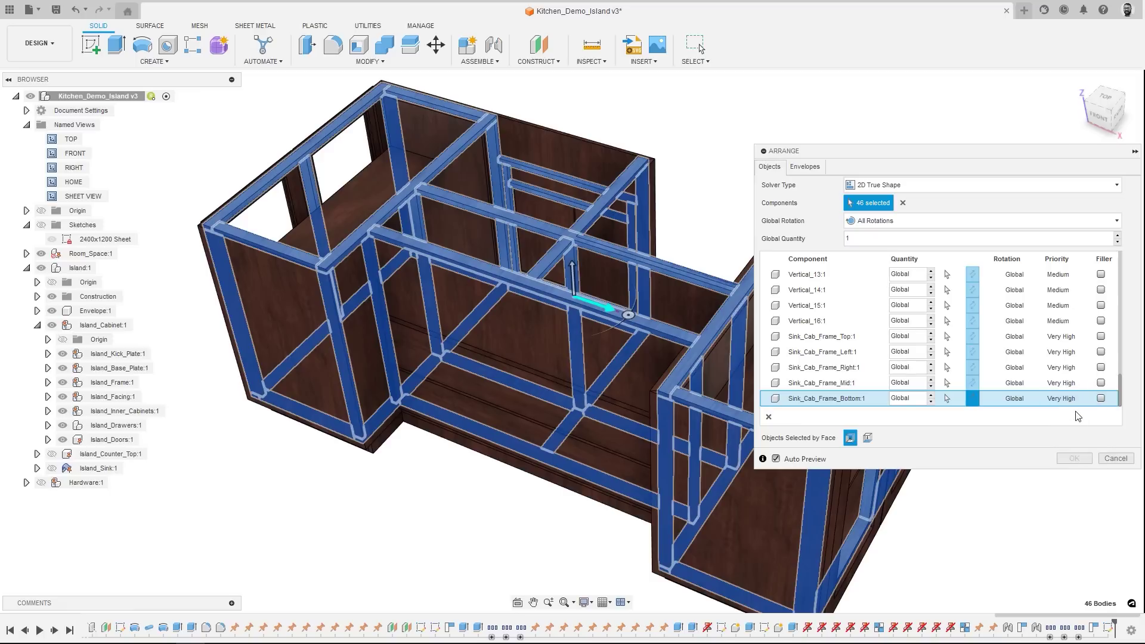
pyautogui.click(814, 325)
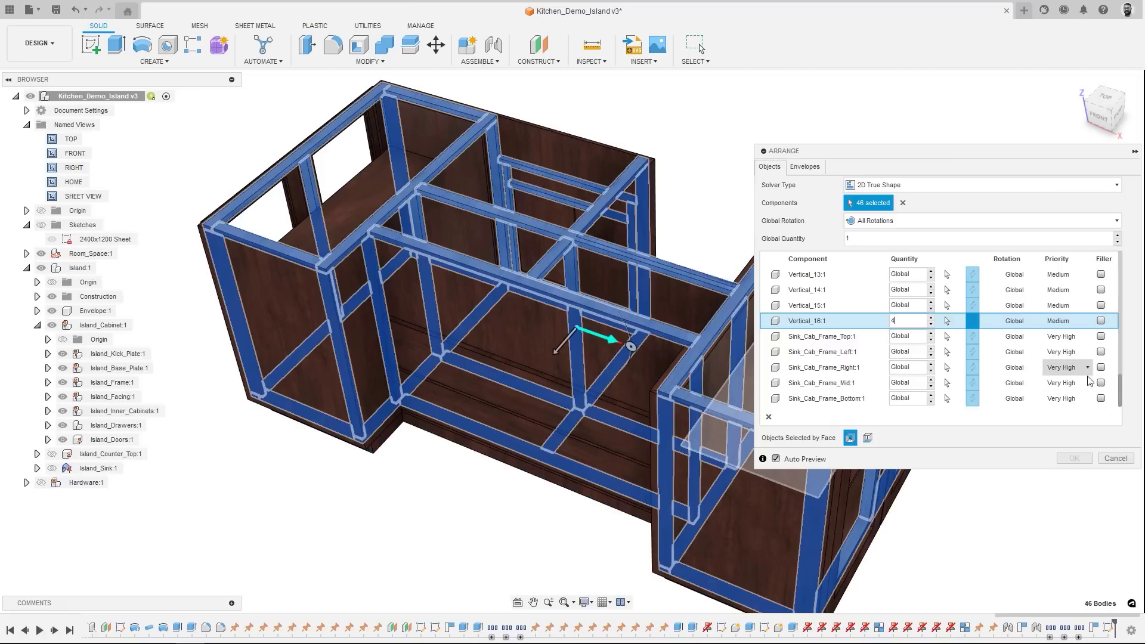
# Set the Top_Frame_7:1 quantity and choose the 2400x1200 Sheet as the envelope.
pyautogui.moveTo(1123, 391); pyautogui.dragTo(1123, 339)
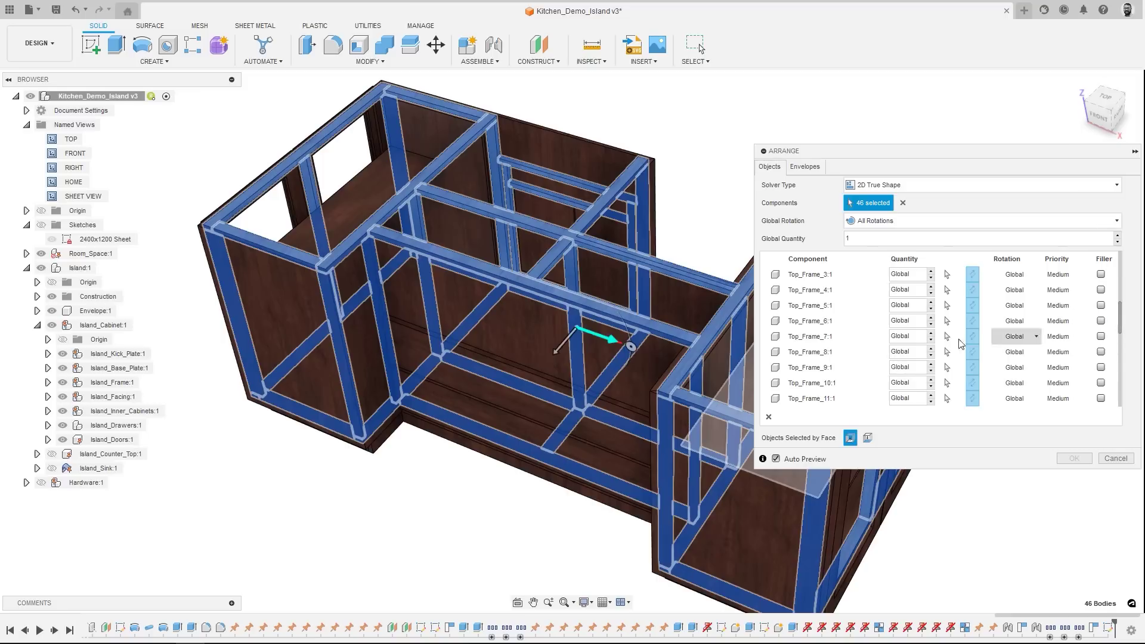
pyautogui.click(826, 339)
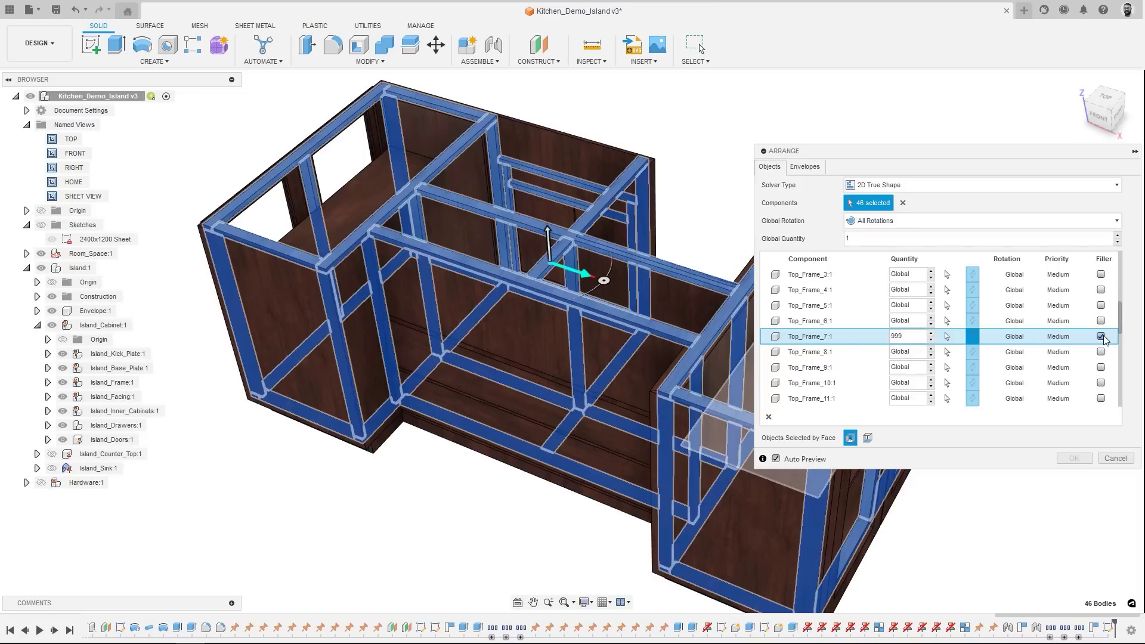
pyautogui.click(813, 169)
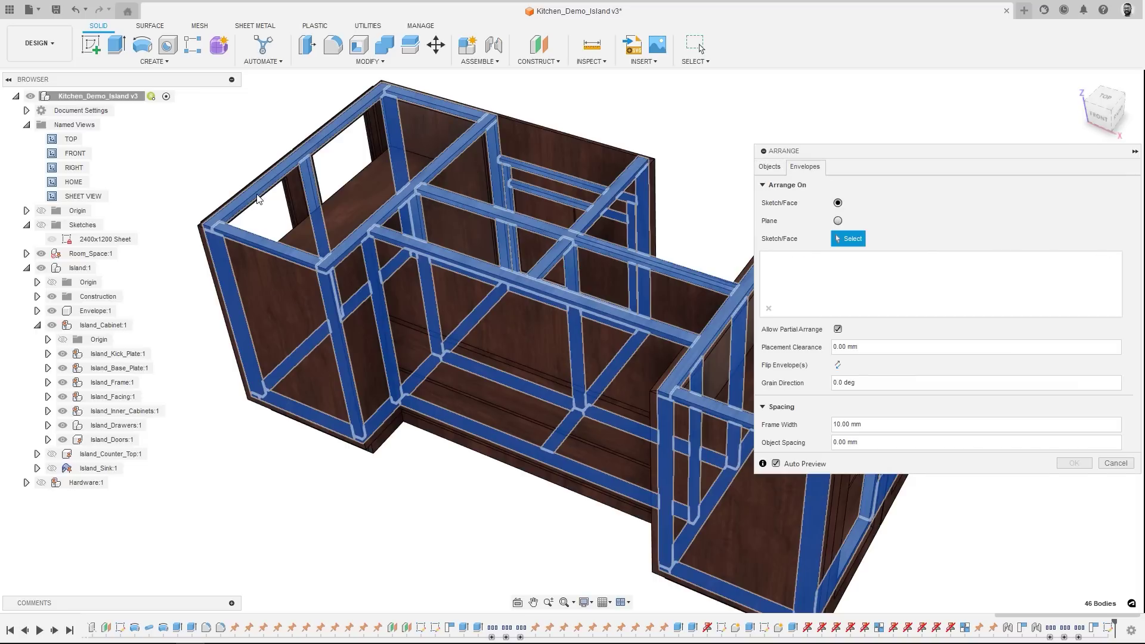
pyautogui.click(86, 239)
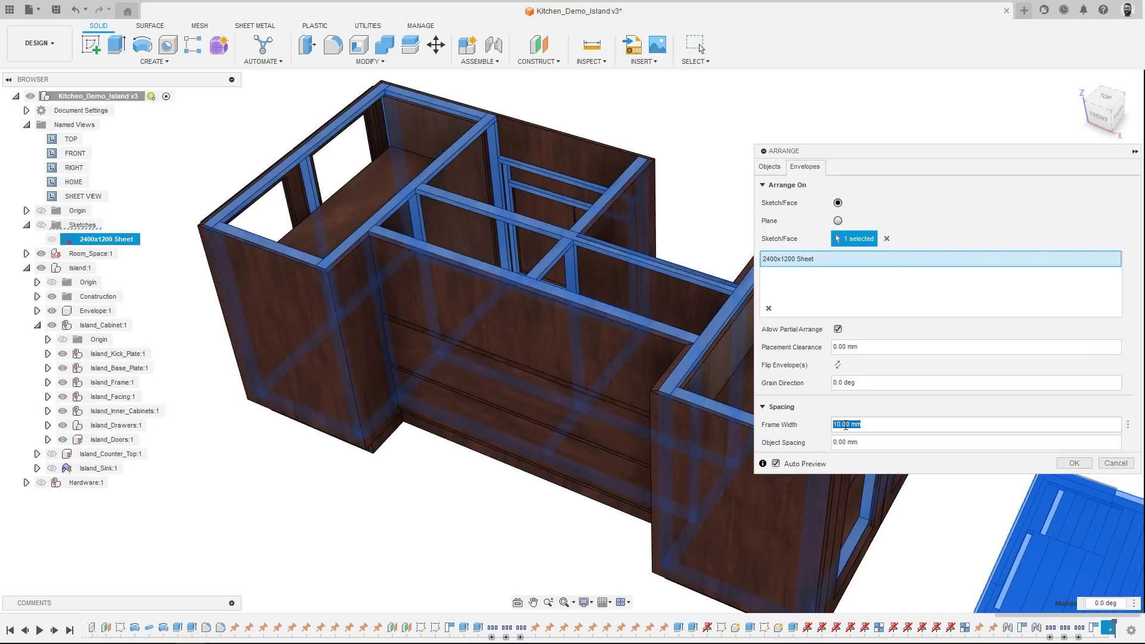
# Keep 0 mm frame width, set 10 mm object spacing, create the arrangement and view the sheet.
pyautogui.press('Tab')
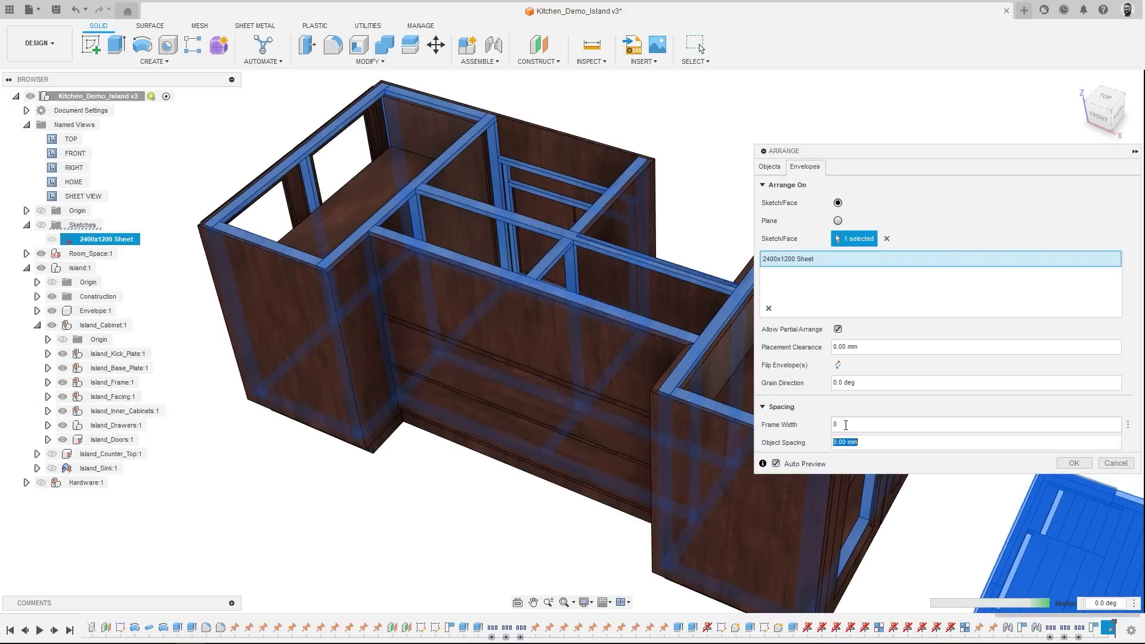
pyautogui.write('10')
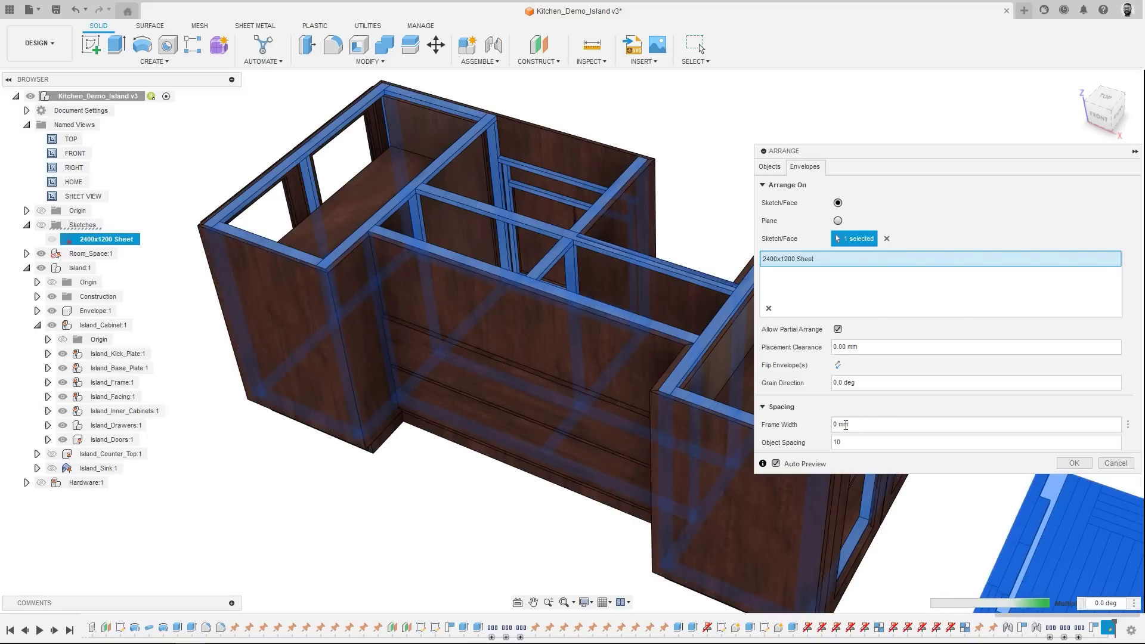
pyautogui.press('Tab')
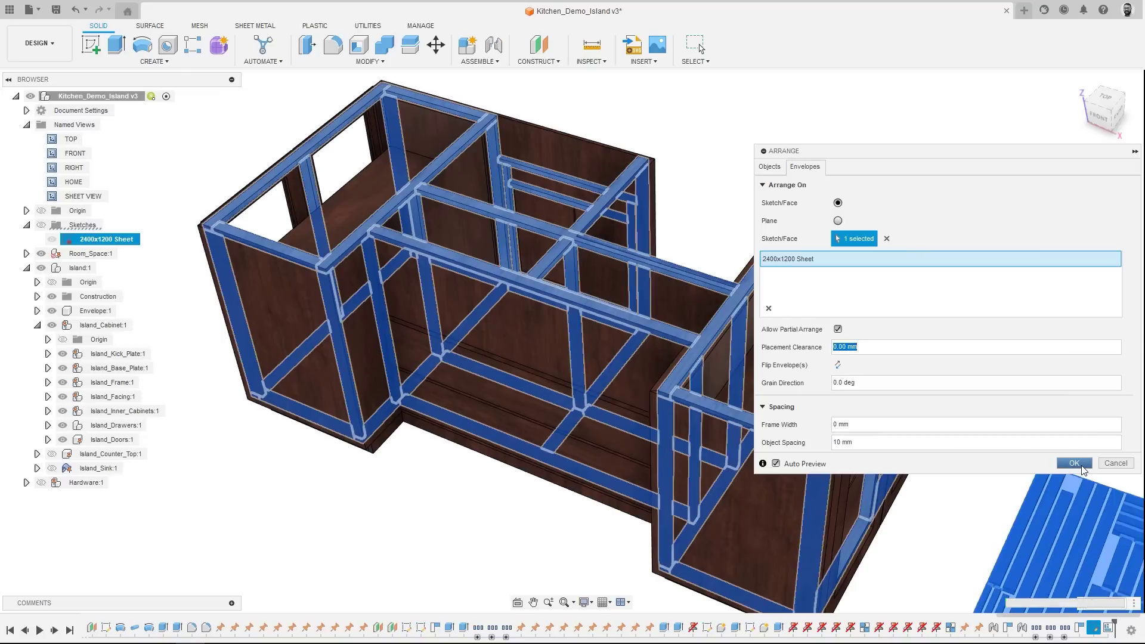
pyautogui.click(1082, 466)
pyautogui.doubleClick(60, 197)
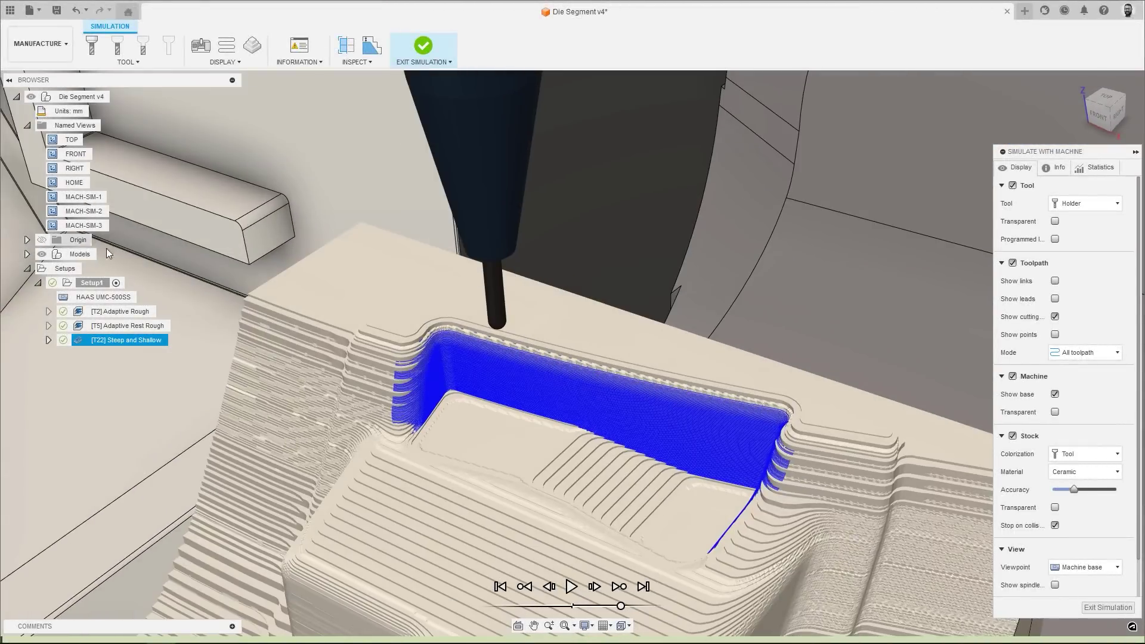
# Play the Die Segment machine simulation, then search Preview Features for overtravel, retract, machine collision, stock sim.
pyautogui.click(570, 586)
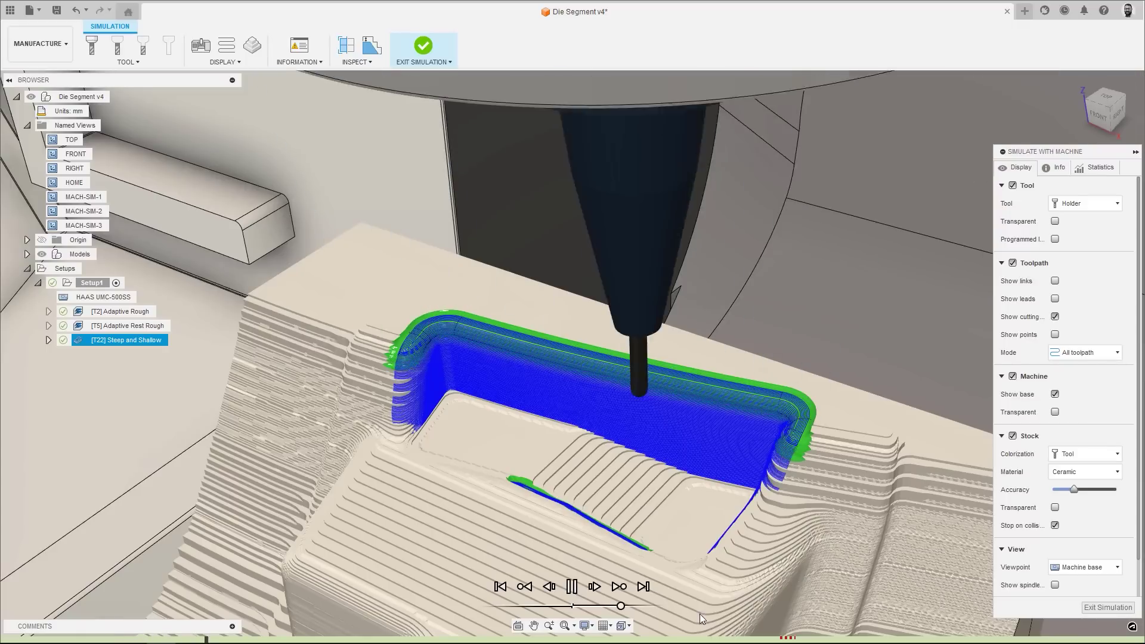
pyautogui.moveTo(786, 638)
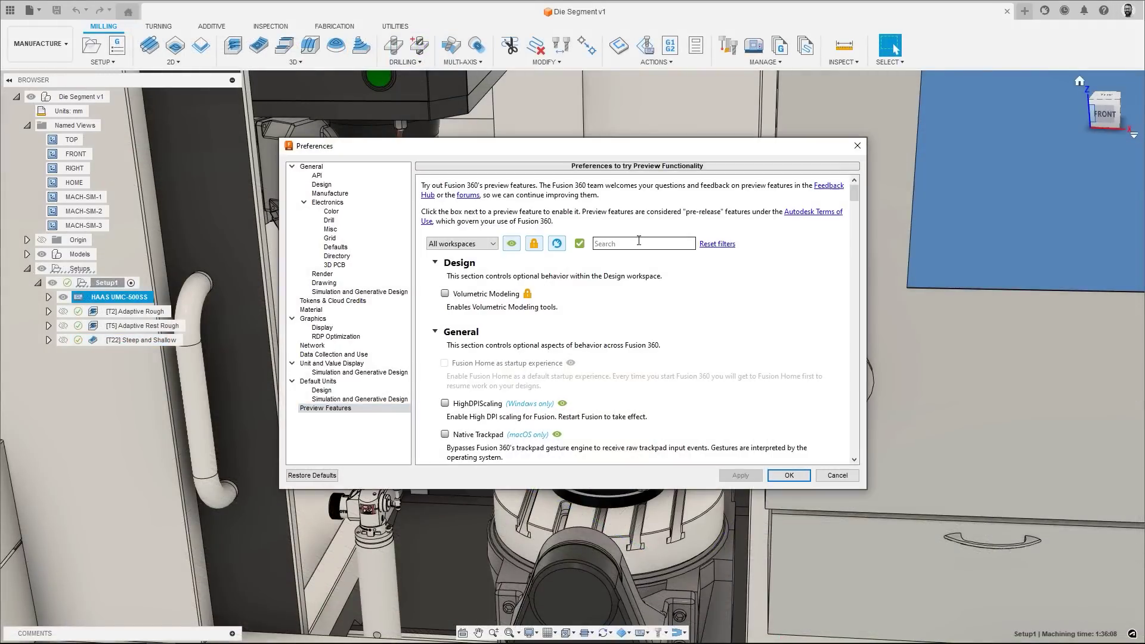
pyautogui.click(639, 242)
pyautogui.write('overt')
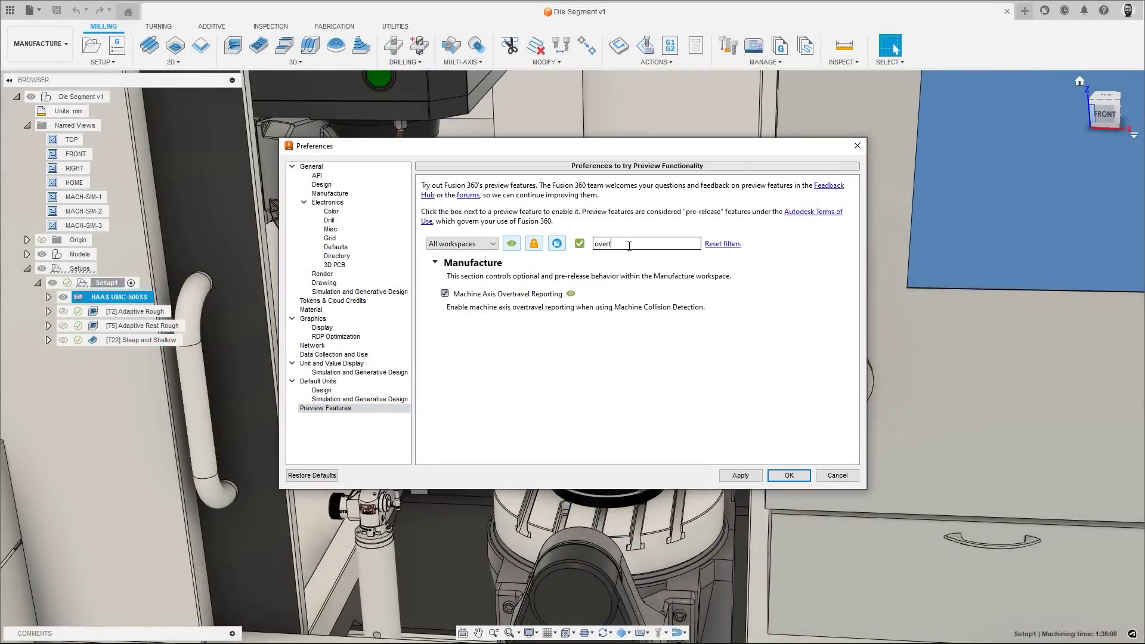
pyautogui.write('retract')
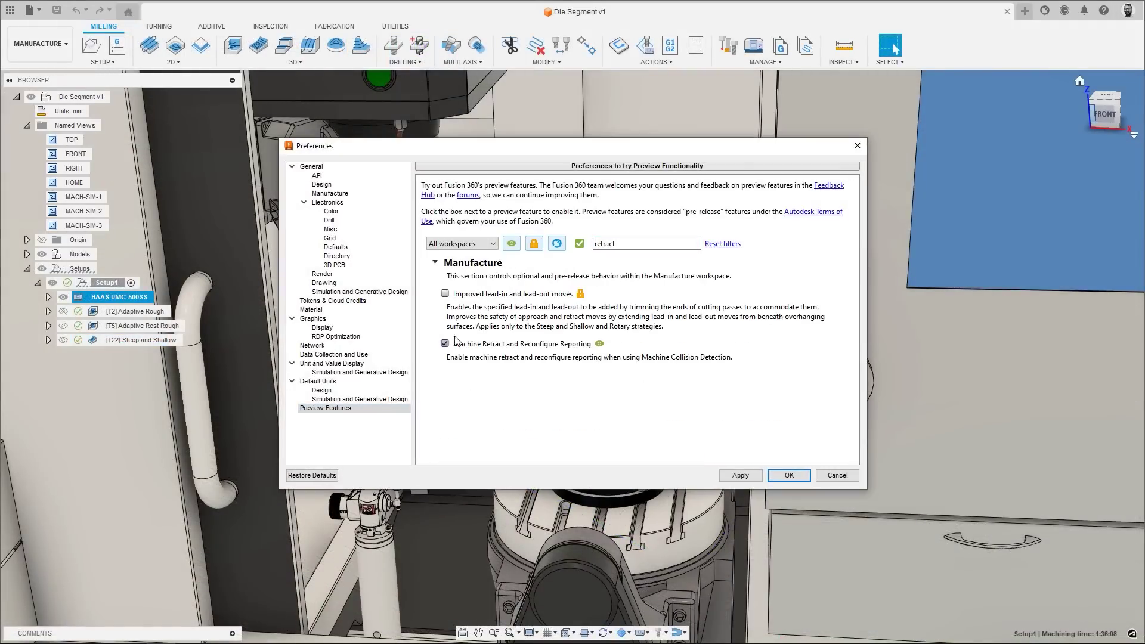
pyautogui.write('machine colli')
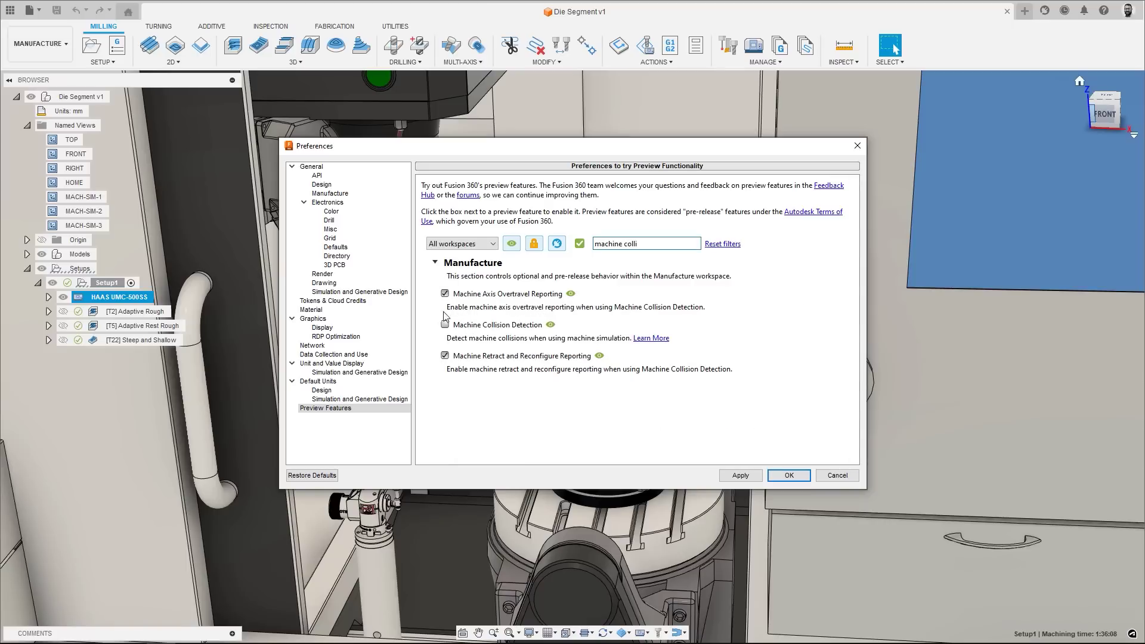
pyautogui.write('stock sim')
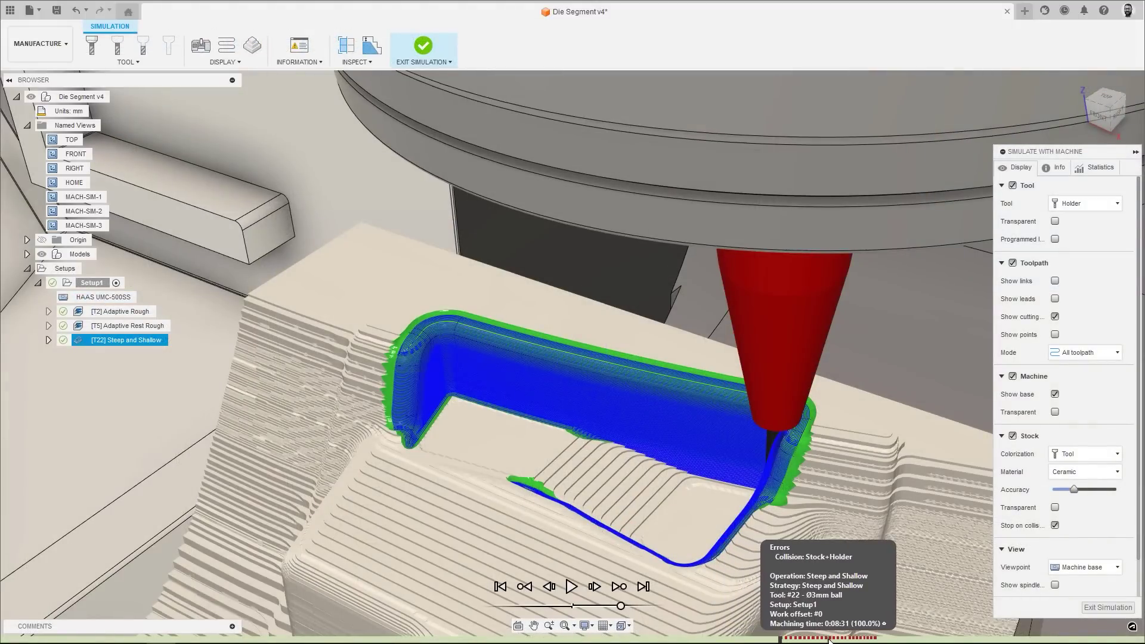
# Jump between Stock+Holder collisions using the timeline error markers and the Issues list.
pyautogui.click(829, 640)
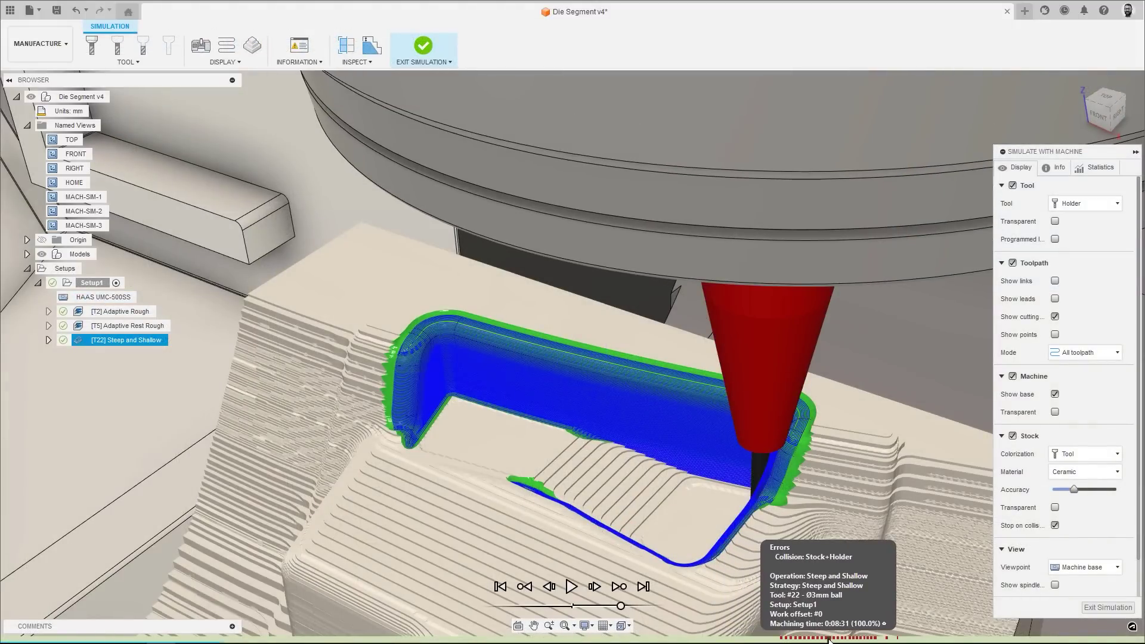
pyautogui.click(874, 640)
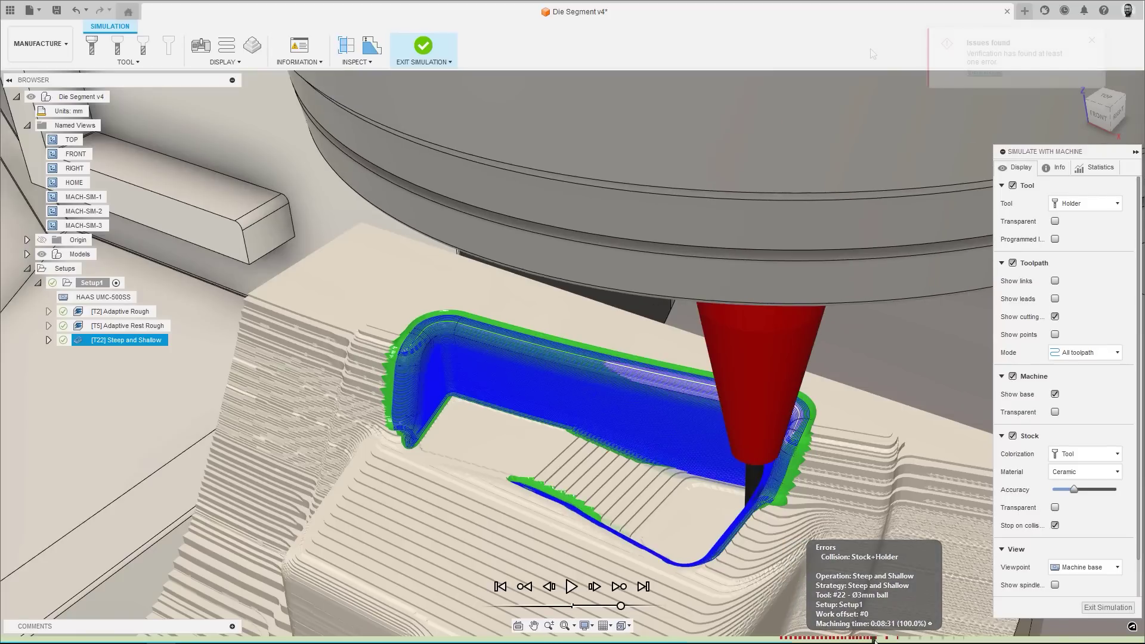
pyautogui.click(986, 74)
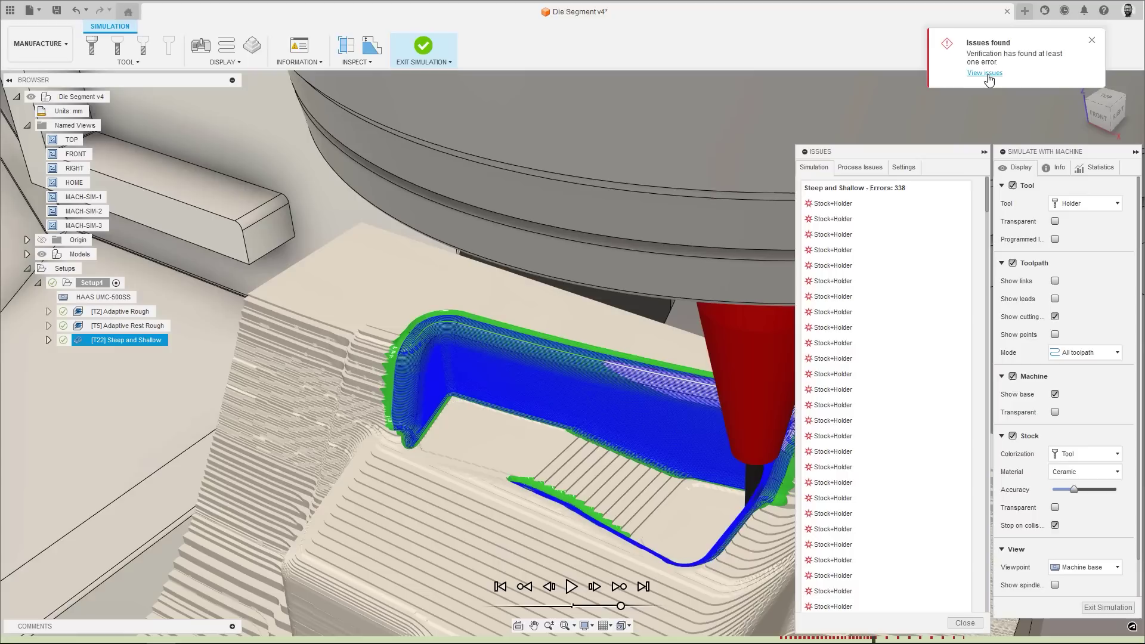
pyautogui.scroll(-1, 924, 334)
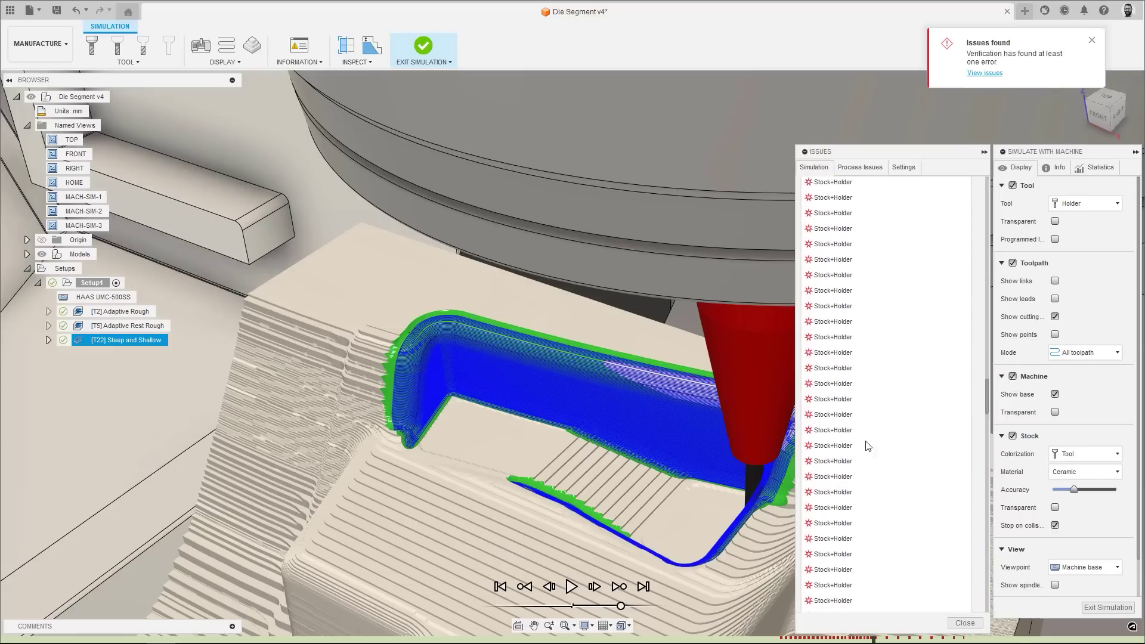
pyautogui.click(842, 492)
pyautogui.click(835, 601)
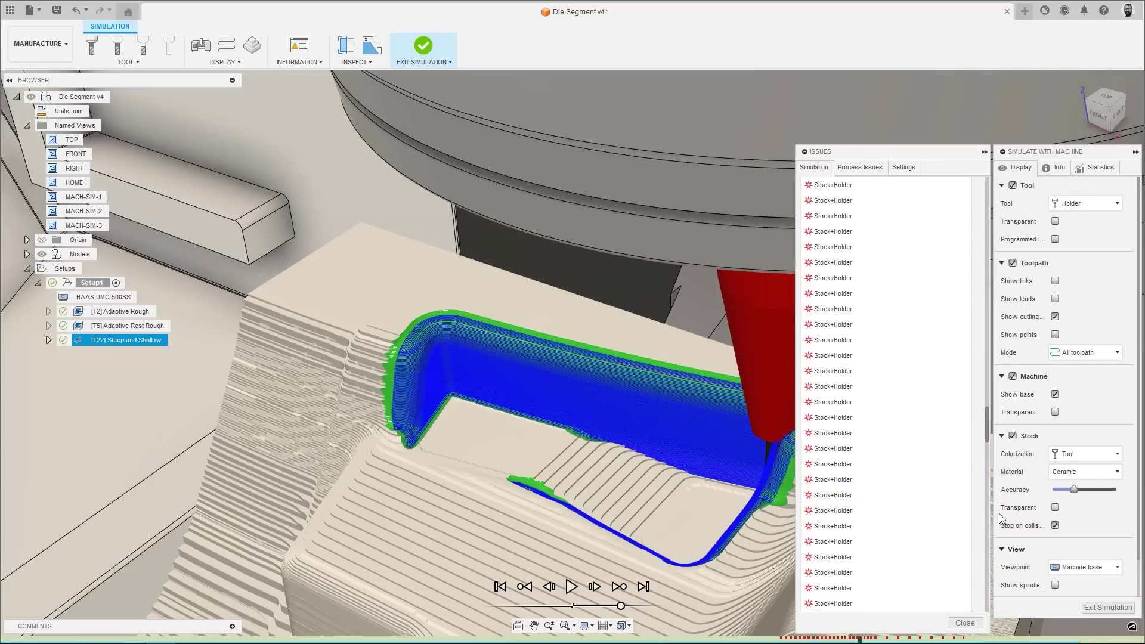
pyautogui.scroll(-1, 853, 567)
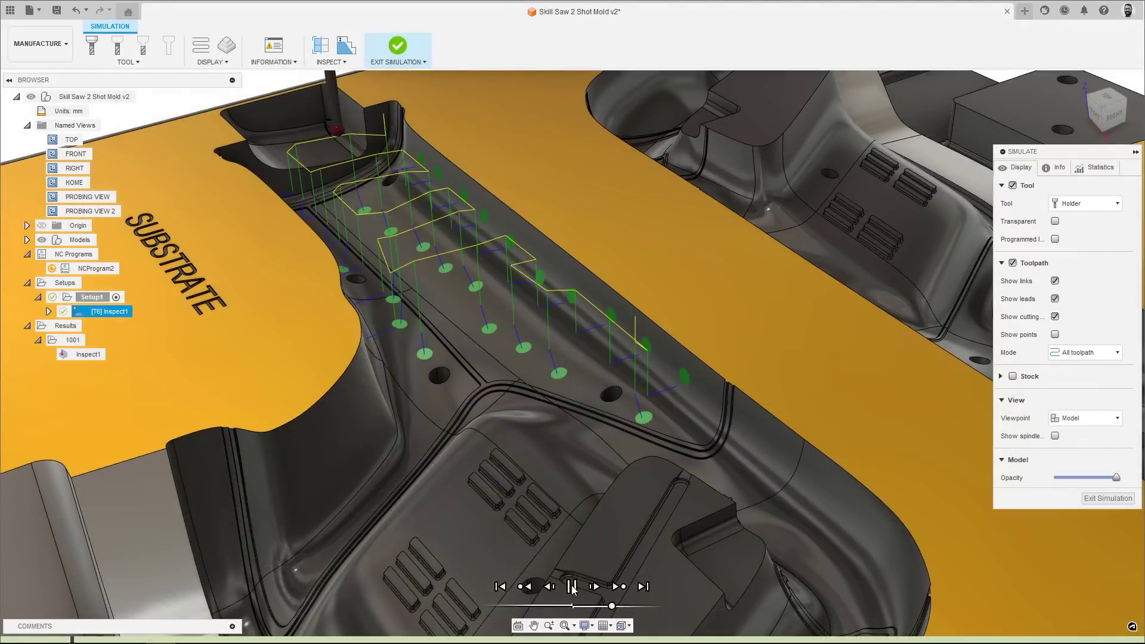